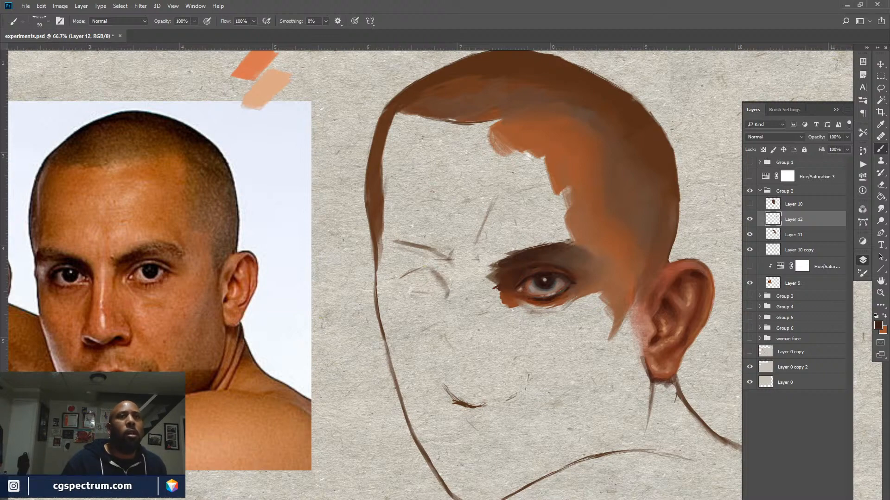
Hide the skin-colour painting on Layer 11 and make the line sketch on Layer 10 copy the active layer
{"action": "key", "text": "shift+Tab"}
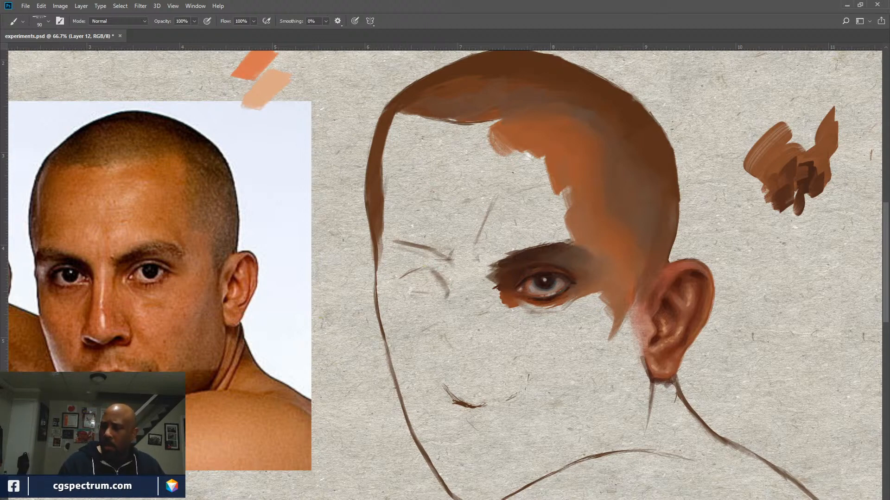
{"action": "key", "text": "ctrl+comma"}
{"action": "key", "text": "ctrl+comma"}
{"action": "key", "text": "ctrl+comma"}
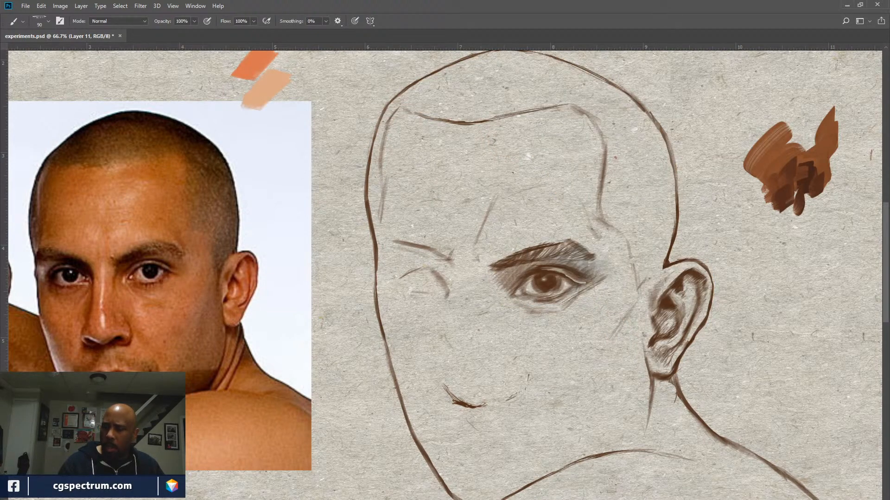
{"action": "key", "text": "alt+bracketleft"}
{"action": "key", "text": "ctrl+comma"}
{"action": "key", "text": "ctrl+comma"}
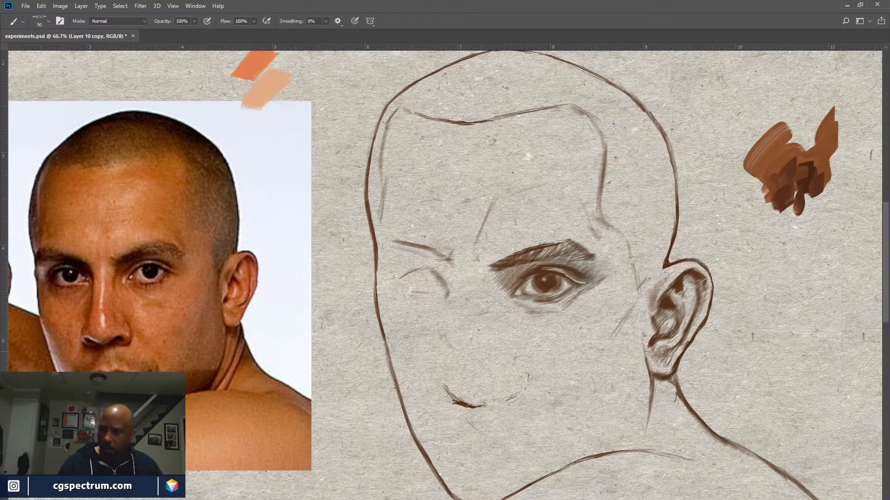
{"action": "mouse_move", "coordinate": [638, 353]}
{"action": "left_mouse_down"}
{"action": "mouse_move", "coordinate": [576, 363]}
{"action": "mouse_move", "coordinate": [608, 357]}
{"action": "mouse_move", "coordinate": [608, 381]}
{"action": "mouse_move", "coordinate": [605, 360]}
{"action": "left_mouse_up"}
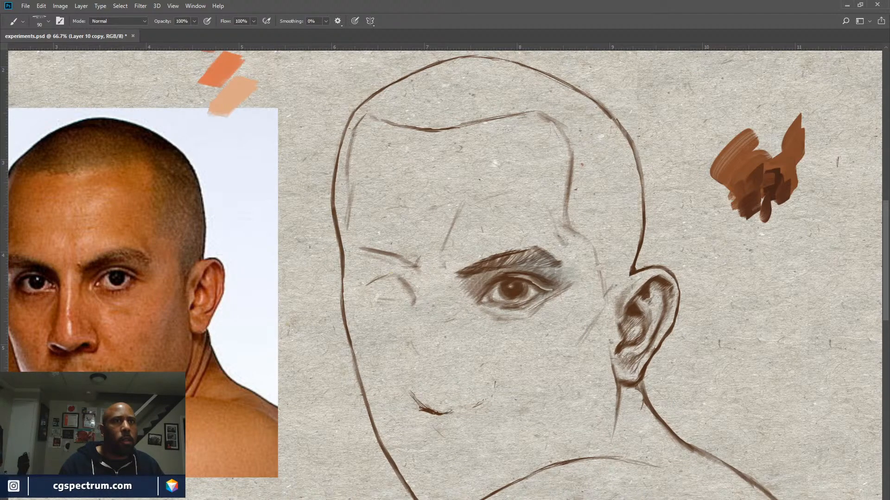
Choose the narrow slanted 25 px brush tip with 1% spacing and reduce its size to 15 px
{"action": "key", "text": "Tab"}
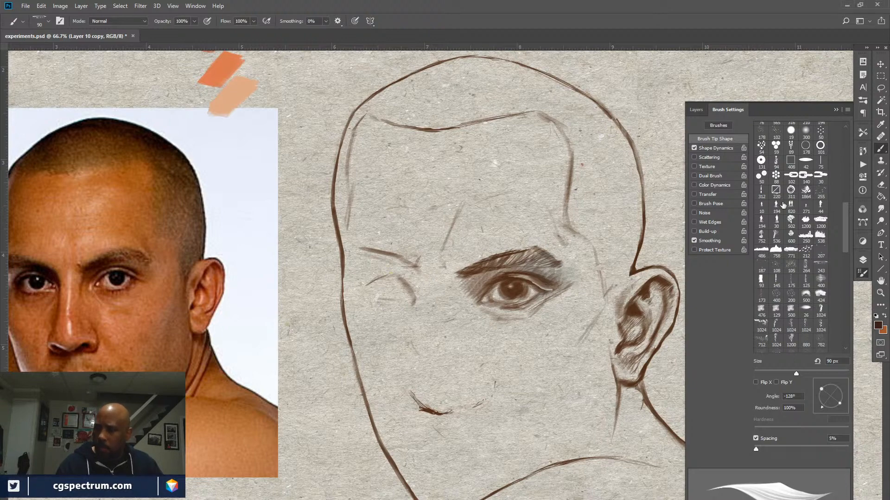
{"action": "left_click_drag", "start_coordinate": [845, 209], "coordinate": [847, 132]}
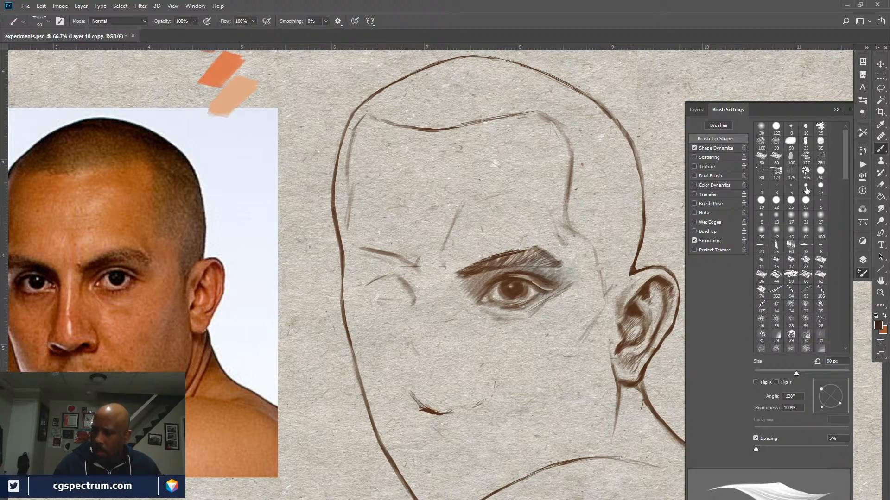
{"action": "left_click", "coordinate": [775, 247]}
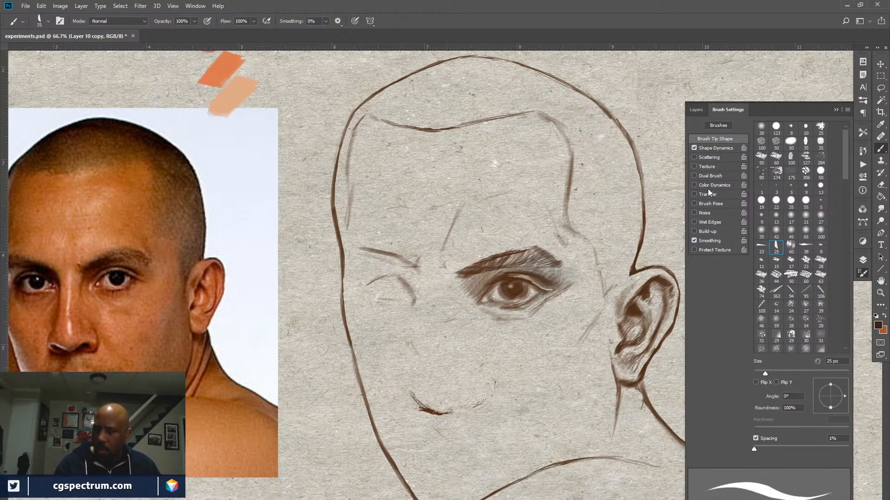
{"action": "left_click", "coordinate": [696, 109]}
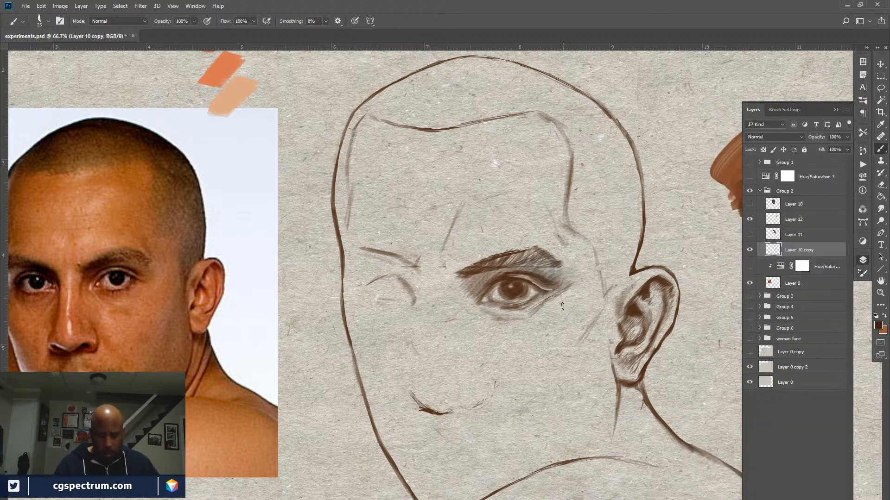
{"action": "key", "text": "bracketleft"}
{"action": "key", "text": "bracketleft"}
{"action": "key", "text": "bracketright"}
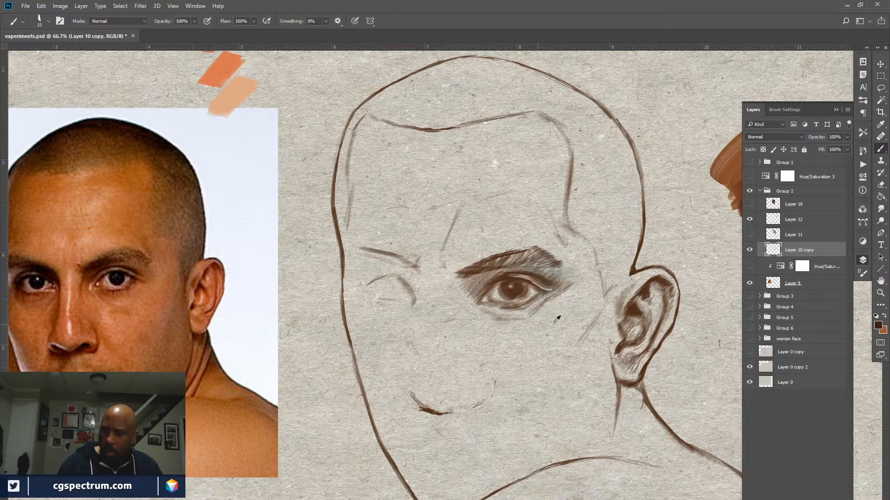
Sample brown from the ear sketch and darken the foreground colour to 3c2314
{"action": "left_click", "coordinate": [648, 288], "text": "alt"}
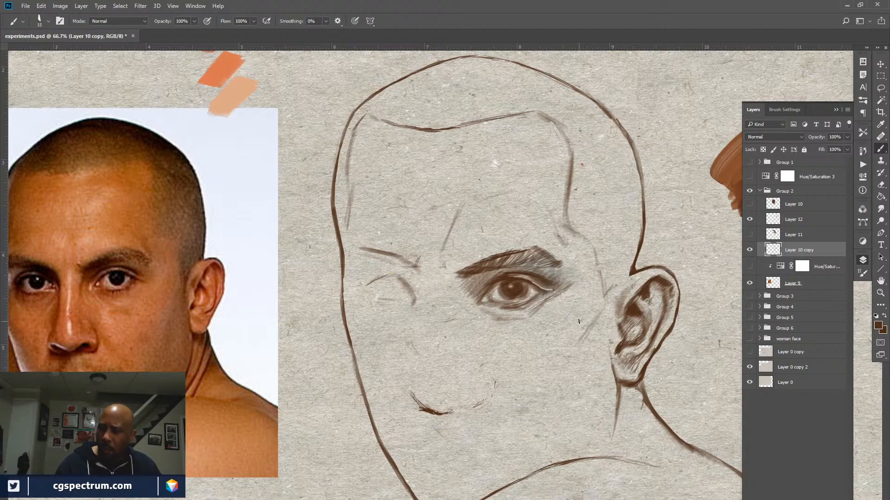
{"action": "left_click", "coordinate": [877, 326]}
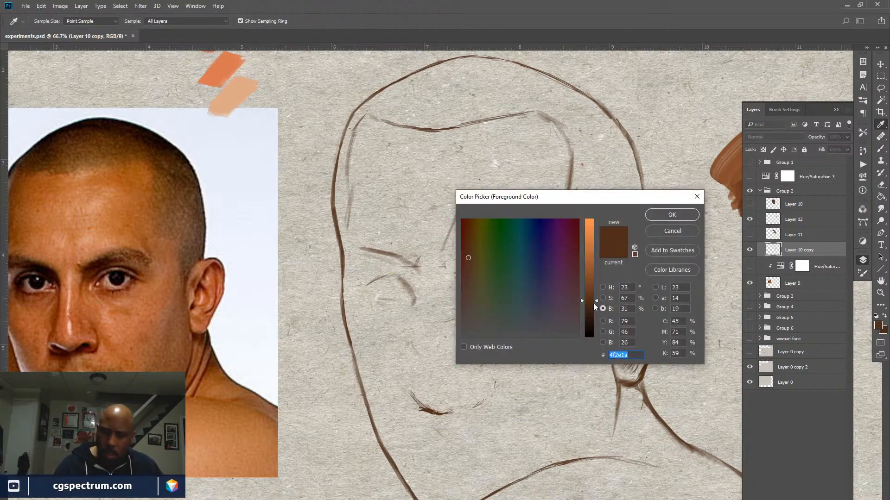
{"action": "left_click_drag", "start_coordinate": [596, 302], "coordinate": [596, 310]}
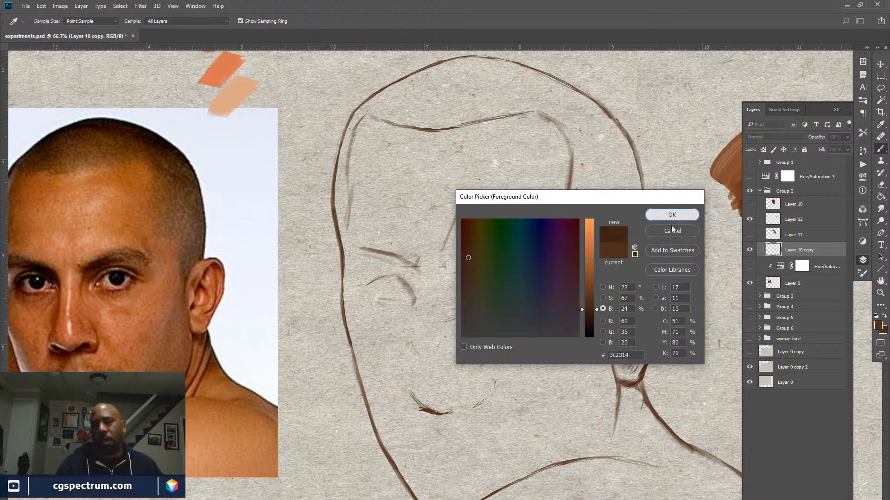
{"action": "left_click", "coordinate": [671, 216]}
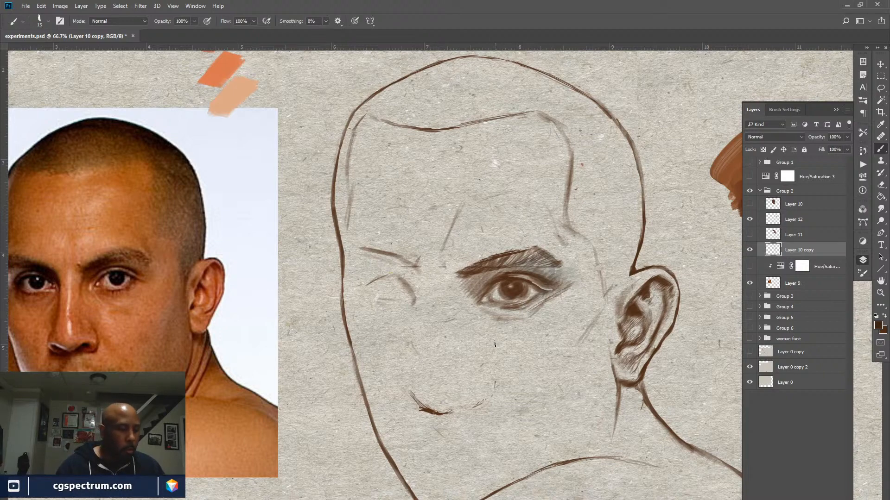
Erase the rough mouth marks from Layer 10 copy with the Eraser enlarged to 70 px, and return to the Brush tool
{"action": "left_click_drag", "start_coordinate": [500, 369], "coordinate": [562, 359]}
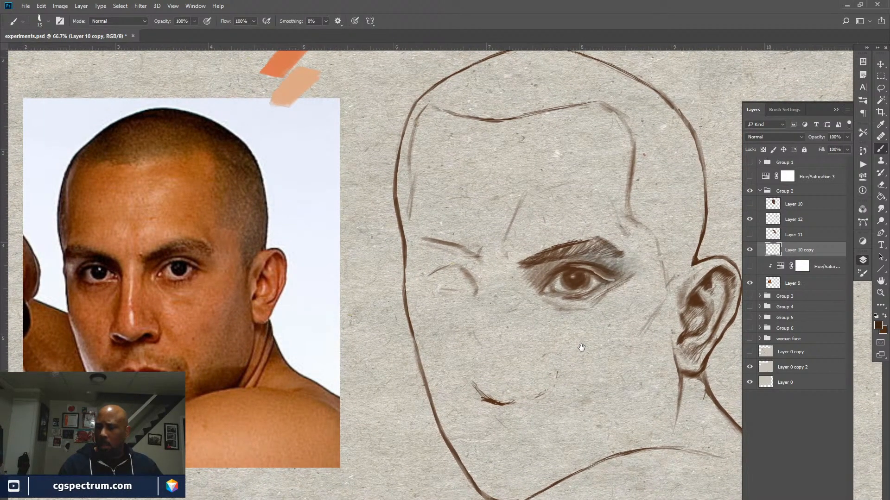
{"action": "left_click_drag", "start_coordinate": [577, 350], "coordinate": [568, 353]}
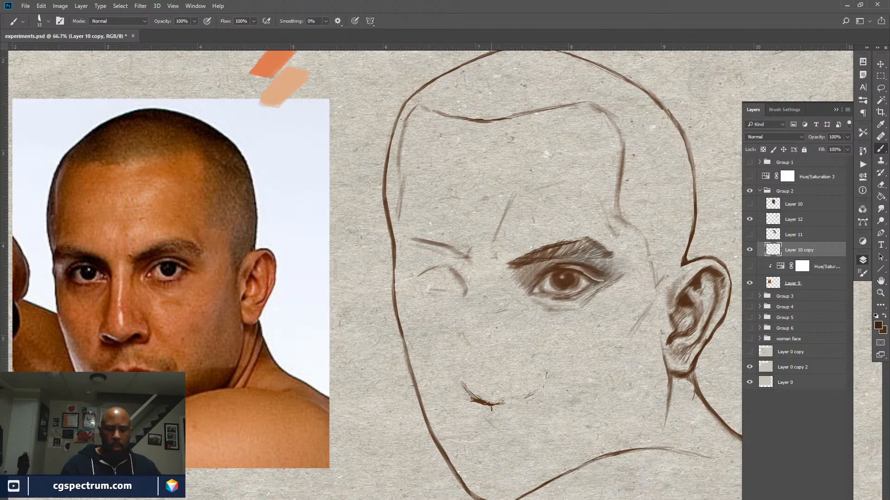
{"action": "left_click", "coordinate": [749, 250]}
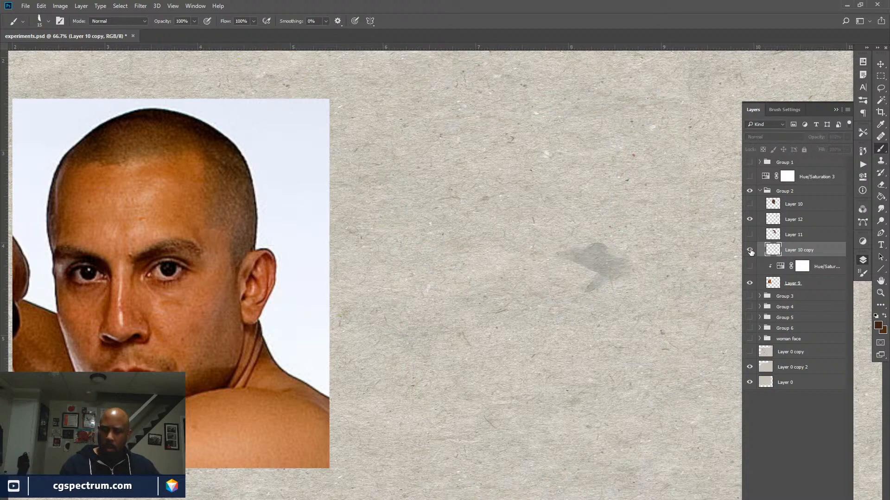
{"action": "left_click", "coordinate": [749, 250]}
{"action": "key", "text": "e"}
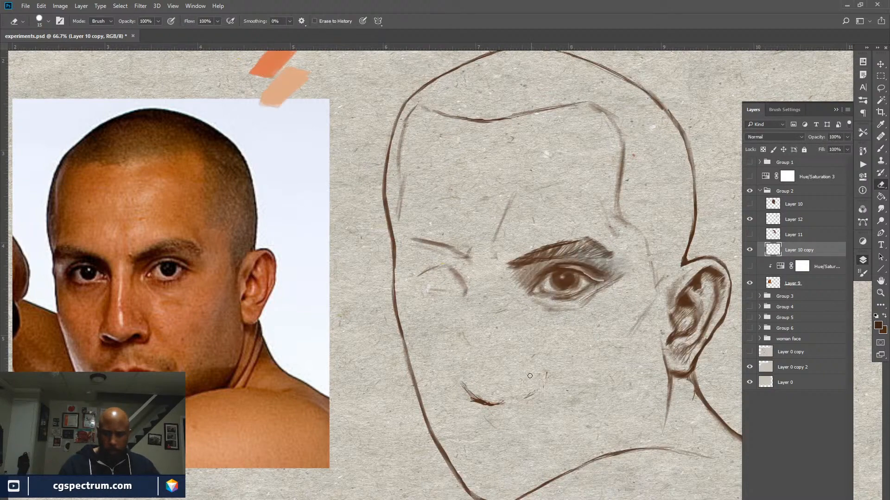
{"action": "key", "text": "]"}
{"action": "key", "text": "]"}
{"action": "key", "text": "]"}
{"action": "key", "text": "]"}
{"action": "key", "text": "]"}
{"action": "key", "text": "]"}
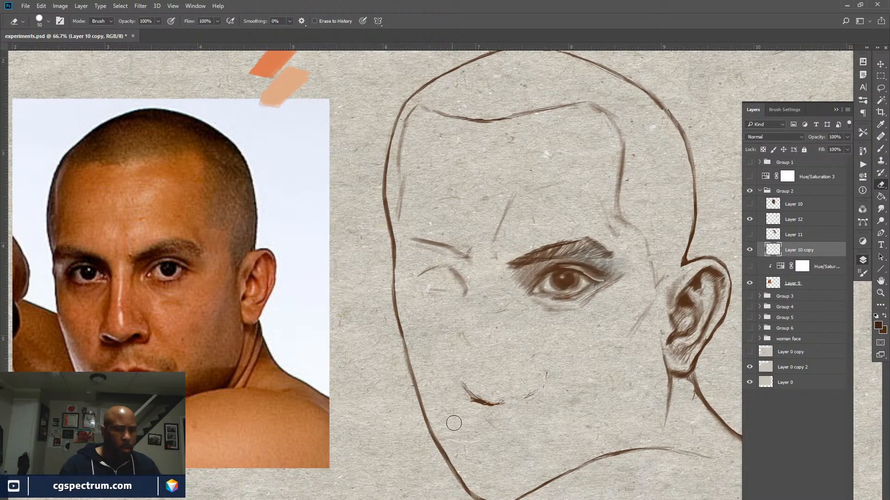
{"action": "mouse_move", "coordinate": [556, 375]}
{"action": "left_mouse_down"}
{"action": "mouse_move", "coordinate": [516, 378]}
{"action": "mouse_move", "coordinate": [464, 400]}
{"action": "mouse_move", "coordinate": [511, 409]}
{"action": "left_mouse_up"}
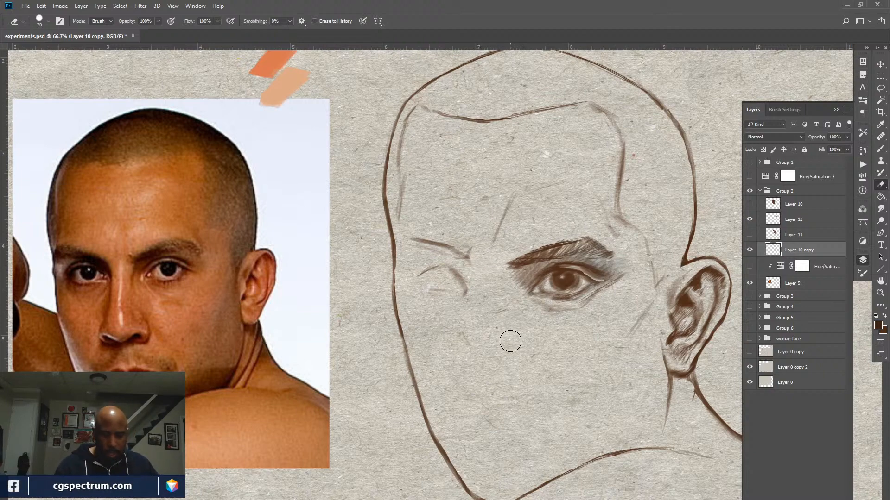
{"action": "key", "text": "b"}
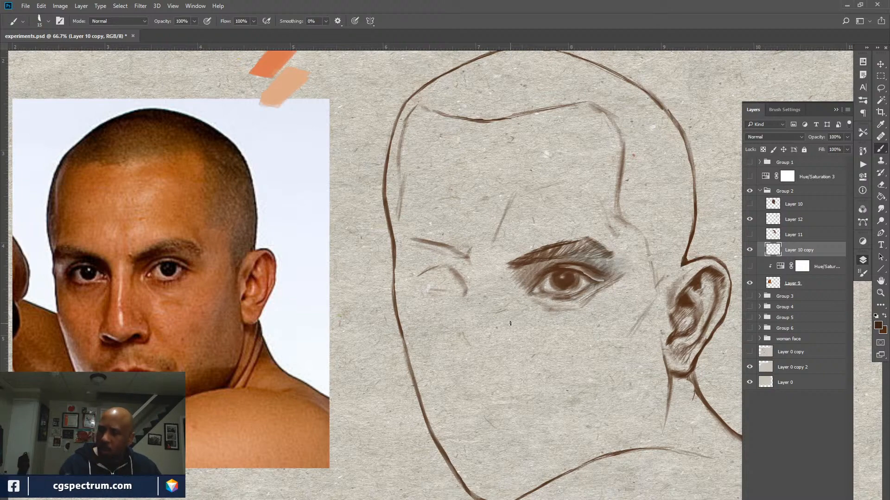
Collapse and hide Group 2, and show the woman face group at 50% zoom with the reference photo and head in view
{"action": "left_click", "coordinate": [760, 191]}
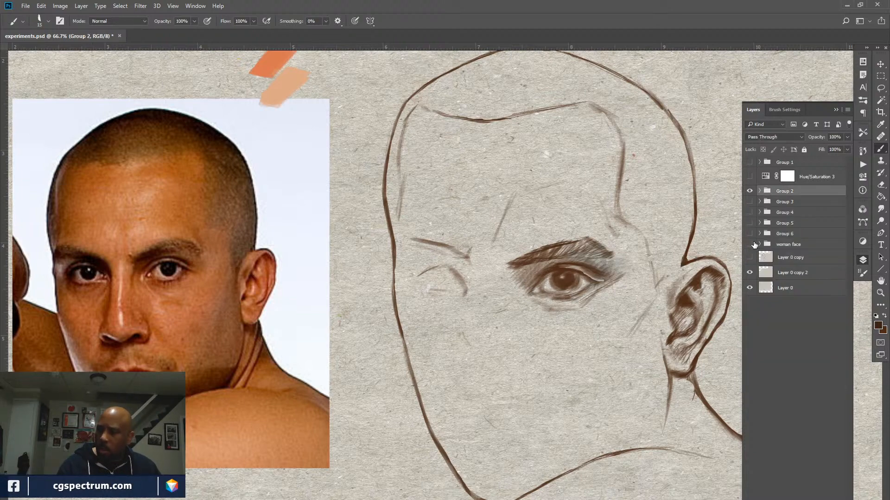
{"action": "left_click", "coordinate": [749, 244]}
{"action": "left_click", "coordinate": [749, 191]}
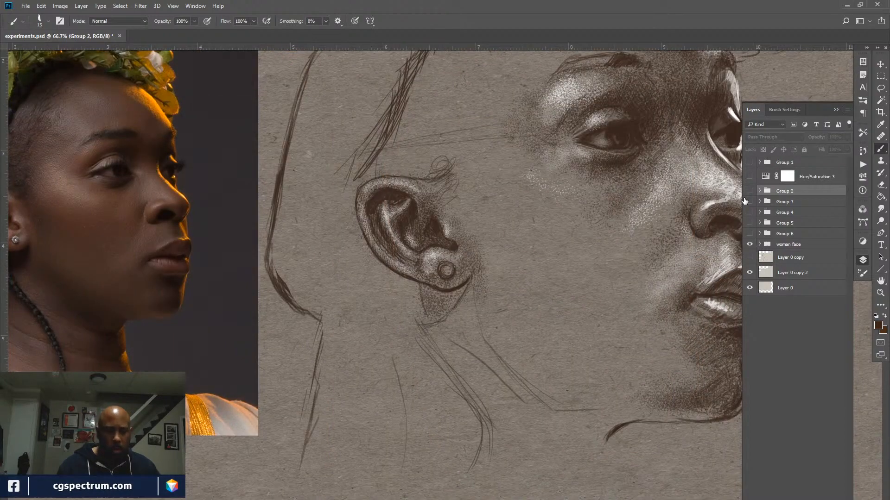
{"action": "key", "text": "ctrl+minus"}
{"action": "left_click_drag", "start_coordinate": [616, 351], "coordinate": [593, 402]}
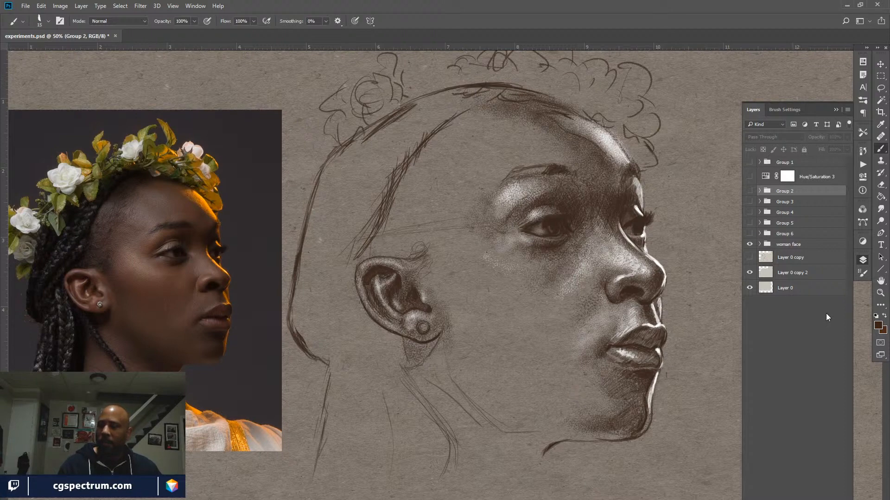
Expand the woman face group, select its face layer and toggle that layer's visibility to check its content
{"action": "left_click", "coordinate": [789, 246]}
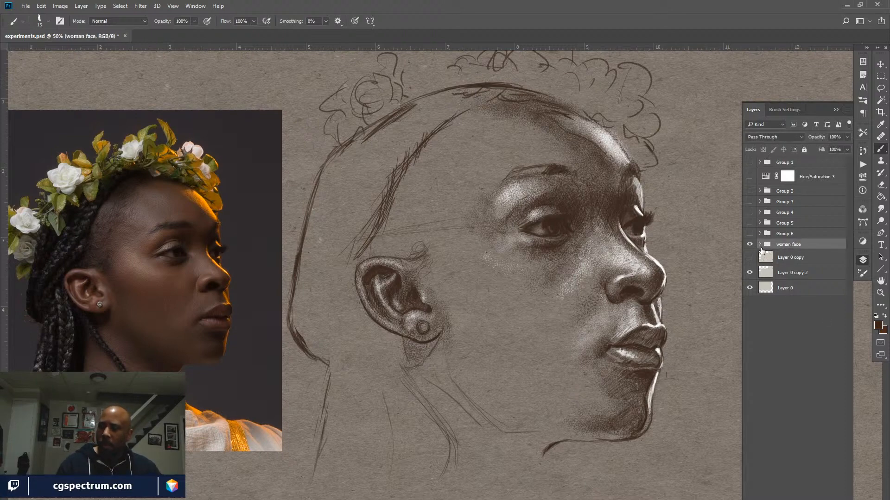
{"action": "left_click", "coordinate": [760, 245]}
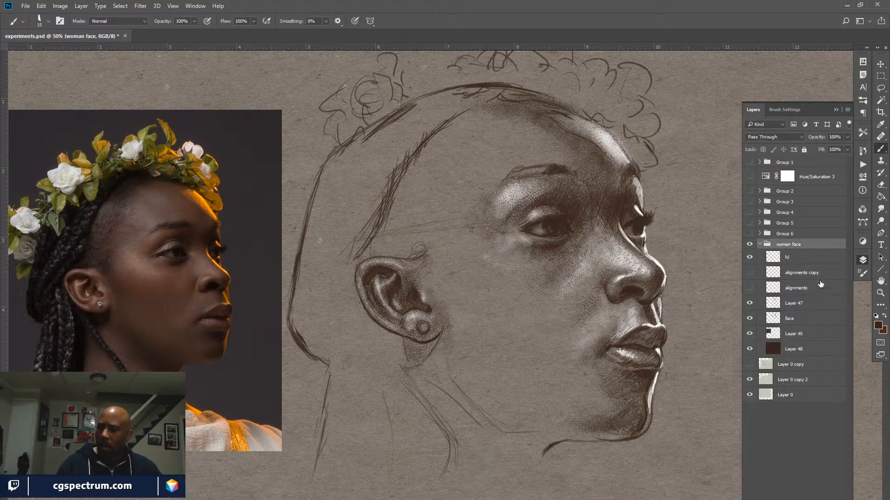
{"action": "left_click", "coordinate": [794, 319]}
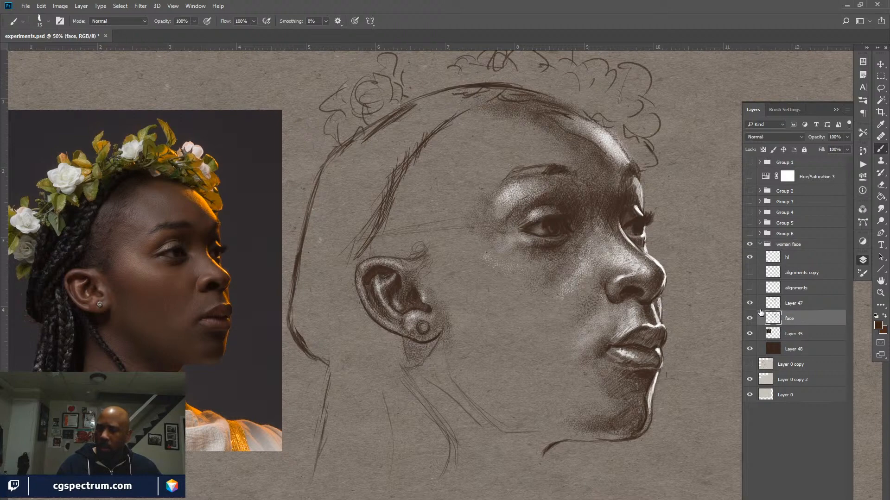
{"action": "left_click", "coordinate": [749, 319]}
{"action": "left_click", "coordinate": [749, 318]}
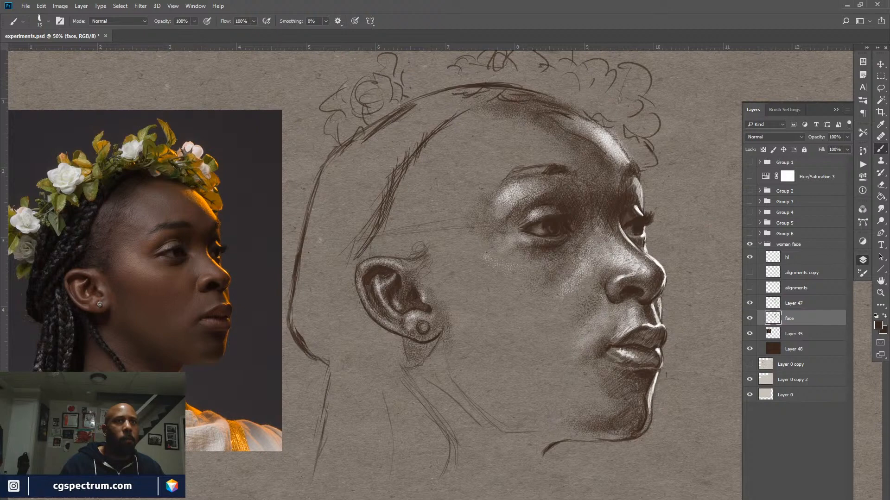
{"action": "key", "text": "Tab"}
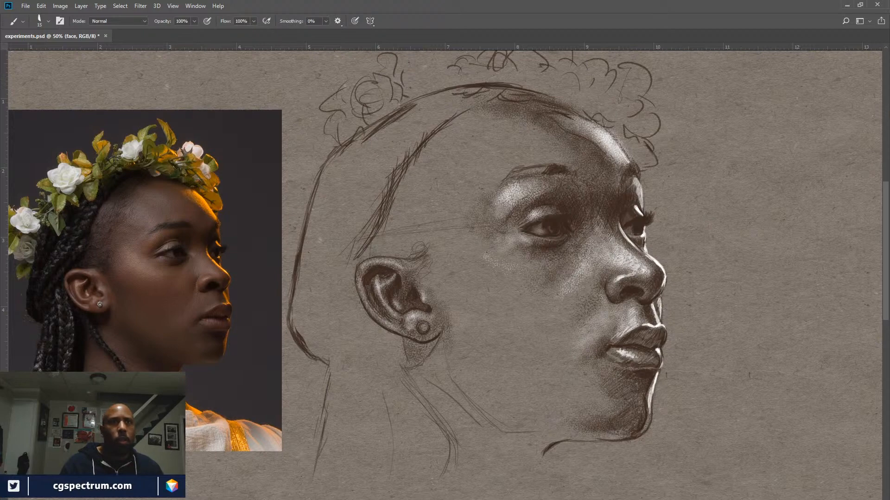
{"action": "key", "text": "Tab"}
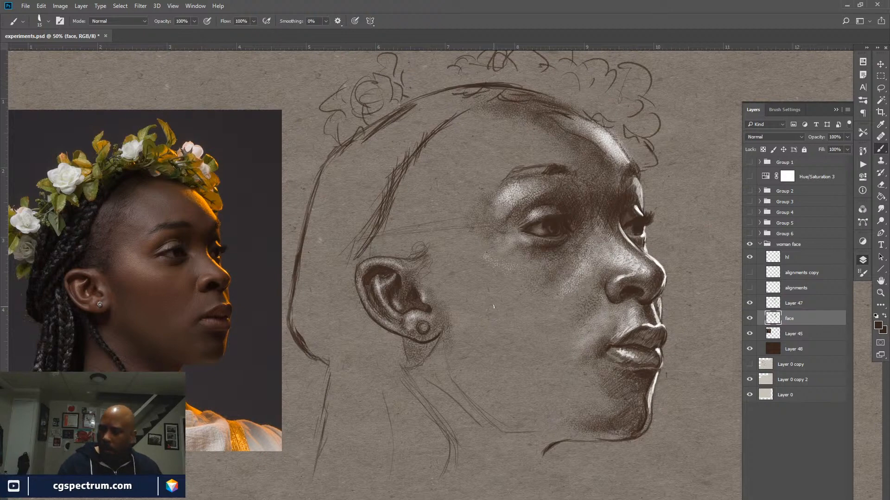
Check the shading on Layer 47 by toggling its visibility, and rename that layer "sha"
{"action": "left_click", "coordinate": [749, 303]}
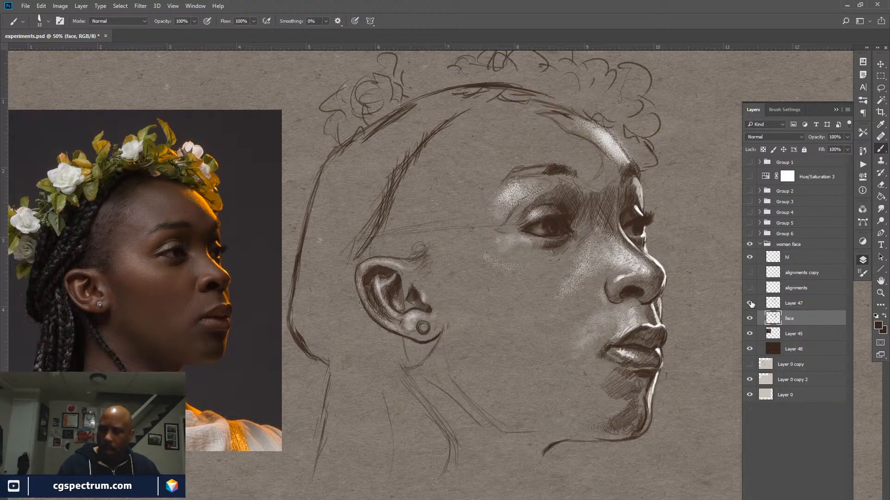
{"action": "left_click", "coordinate": [750, 303]}
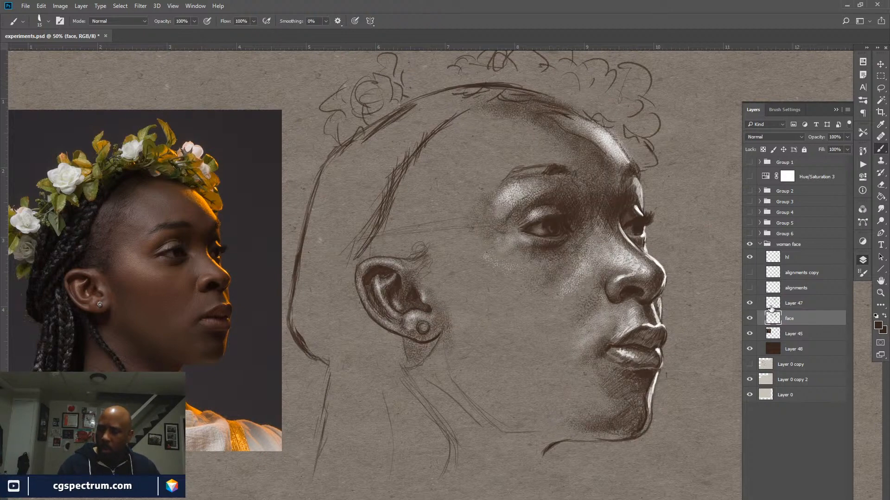
{"action": "left_click", "coordinate": [750, 303]}
{"action": "left_click", "coordinate": [750, 303]}
{"action": "double_click", "coordinate": [780, 304]}
{"action": "type", "text": "sha"}
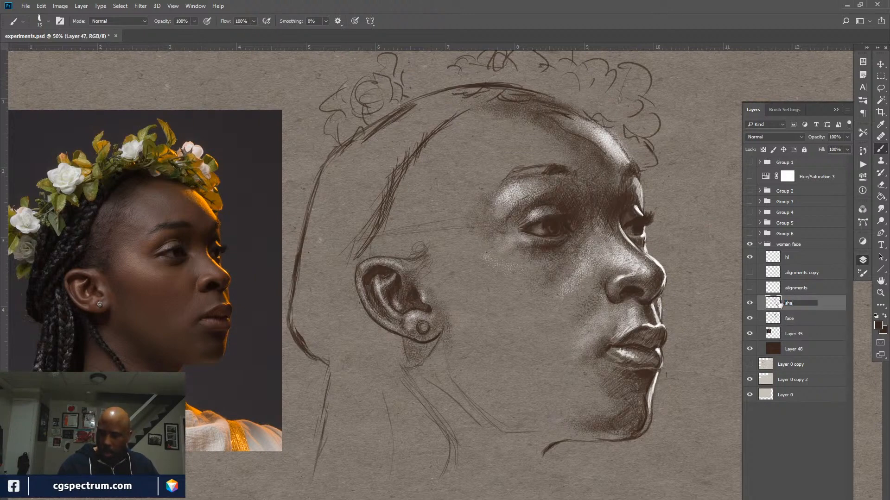
{"action": "key", "text": "Return"}
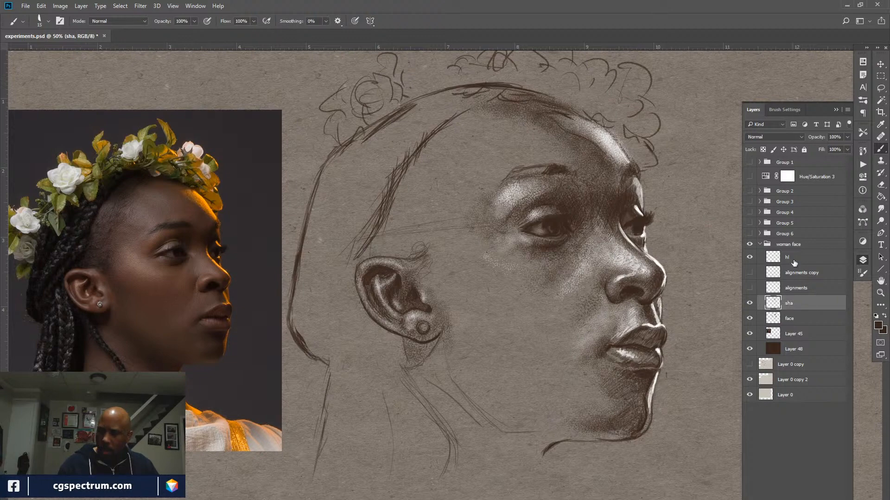
On the face layer, try shading the hair area behind the hairline with an enlarged brush at 35% opacity
{"action": "left_click", "coordinate": [798, 322]}
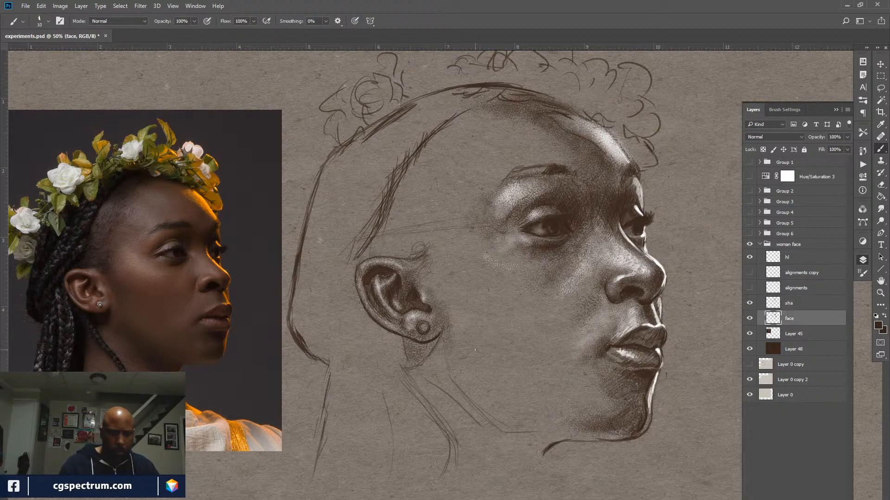
{"action": "mouse_move", "coordinate": [513, 391]}
{"action": "left_mouse_down"}
{"action": "mouse_move", "coordinate": [556, 360]}
{"action": "mouse_move", "coordinate": [546, 360]}
{"action": "left_mouse_up"}
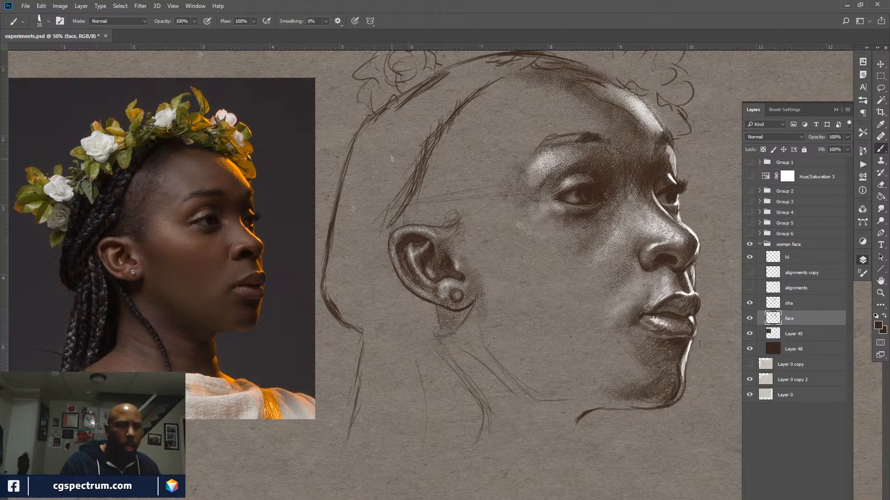
{"action": "left_click_drag", "start_coordinate": [164, 25], "coordinate": [149, 26]}
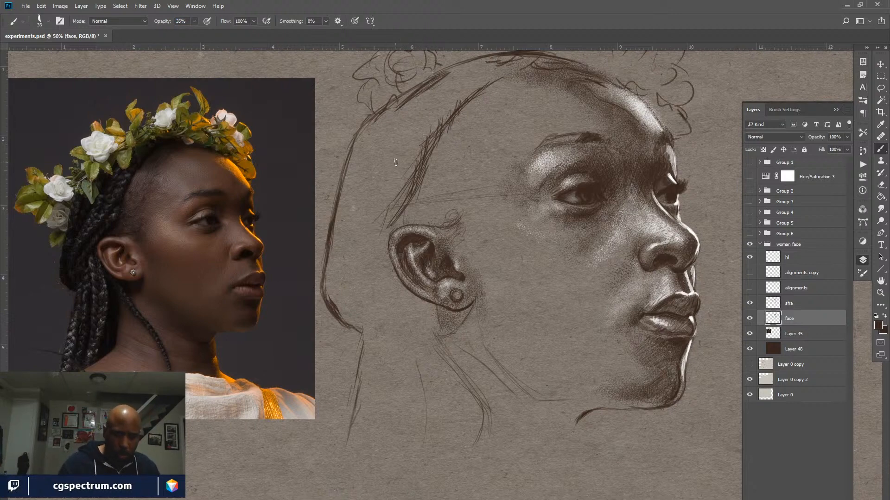
{"action": "key", "text": "bracketright"}
{"action": "key", "text": "bracketright"}
{"action": "key", "text": "bracketright"}
{"action": "key", "text": "bracketright"}
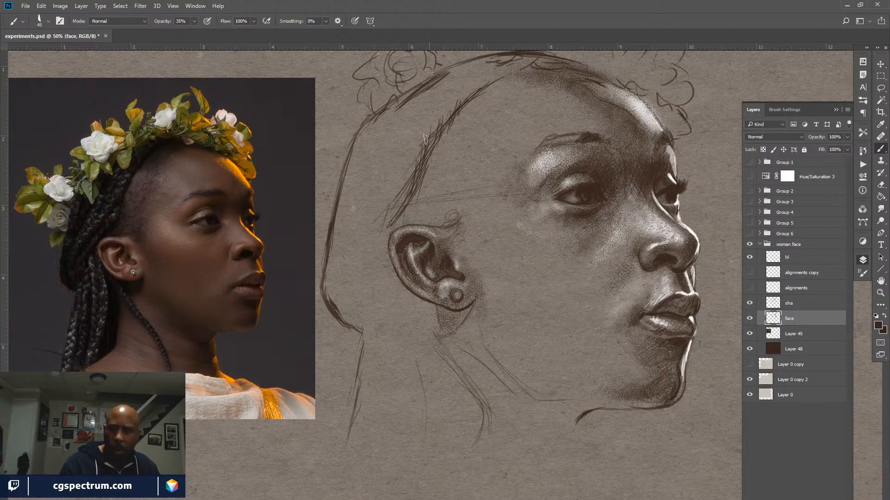
{"action": "key", "text": "bracketleft"}
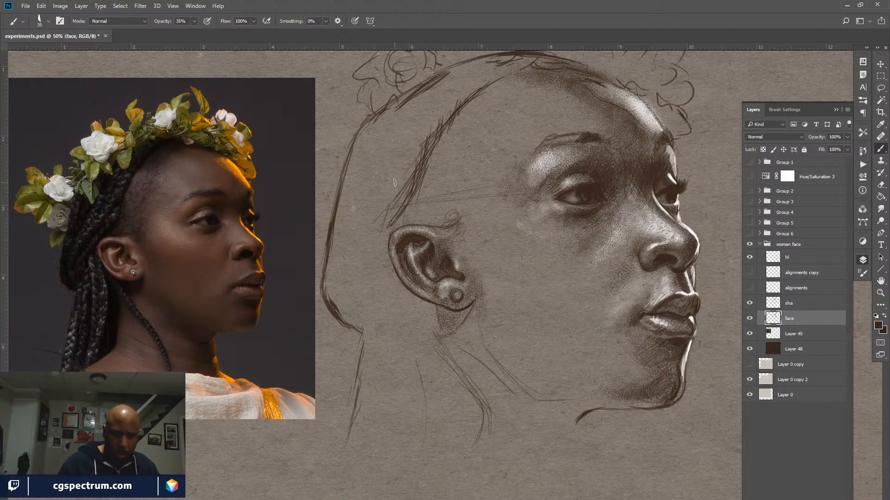
{"action": "mouse_move", "coordinate": [460, 95]}
{"action": "left_mouse_down"}
{"action": "mouse_move", "coordinate": [486, 76]}
{"action": "mouse_move", "coordinate": [417, 125]}
{"action": "mouse_move", "coordinate": [491, 72]}
{"action": "mouse_move", "coordinate": [403, 118]}
{"action": "mouse_move", "coordinate": [484, 70]}
{"action": "mouse_move", "coordinate": [405, 125]}
{"action": "mouse_move", "coordinate": [484, 69]}
{"action": "mouse_move", "coordinate": [438, 81]}
{"action": "left_mouse_up"}
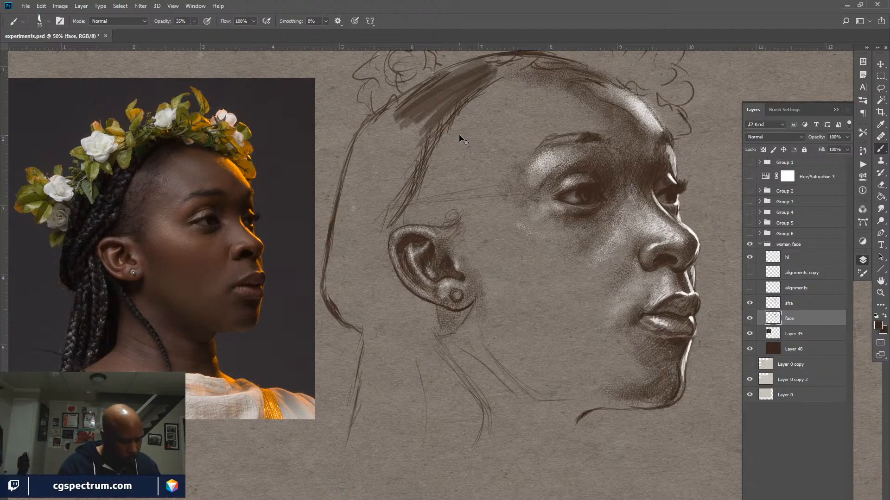
Undo all the shading strokes laid over the hair area behind the hairline
{"action": "key", "text": "ctrl+z"}
{"action": "key", "text": "ctrl+z"}
{"action": "key", "text": "ctrl+z"}
{"action": "key", "text": "ctrl+z"}
{"action": "key", "text": "ctrl+z"}
{"action": "key", "text": "ctrl+z"}
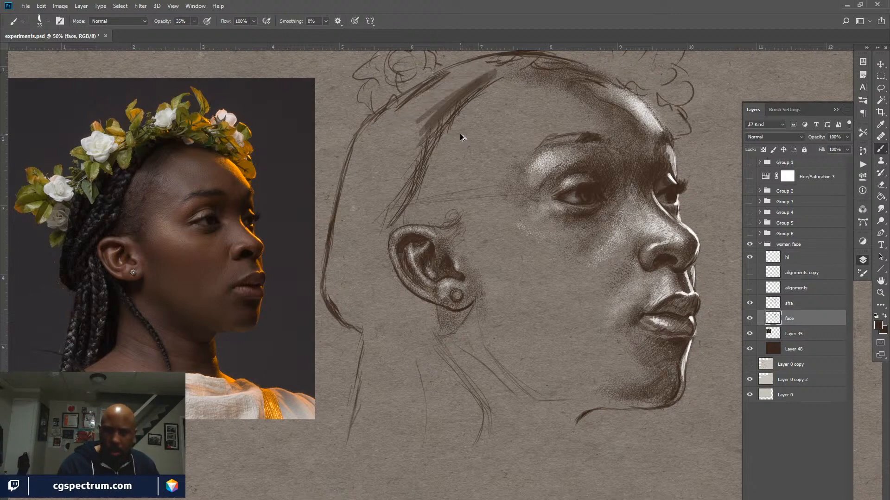
{"action": "key", "text": "ctrl+alt+z"}
{"action": "key", "text": "ctrl+alt+z"}
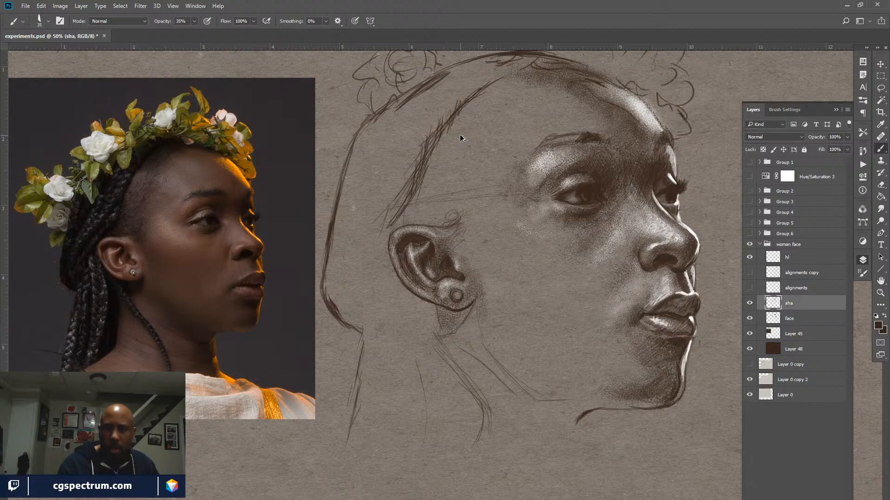
Select the face layer again and check its line work by toggling its visibility
{"action": "left_click", "coordinate": [798, 318]}
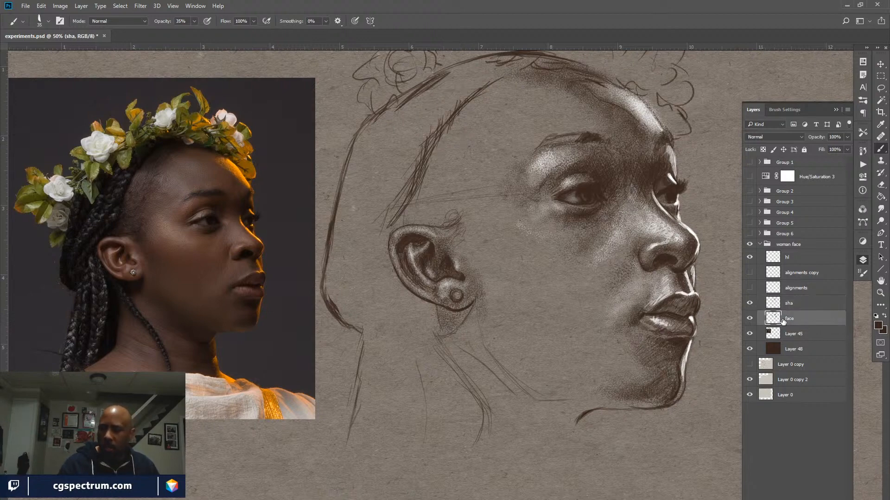
{"action": "left_click", "coordinate": [750, 319]}
{"action": "left_click", "coordinate": [750, 319]}
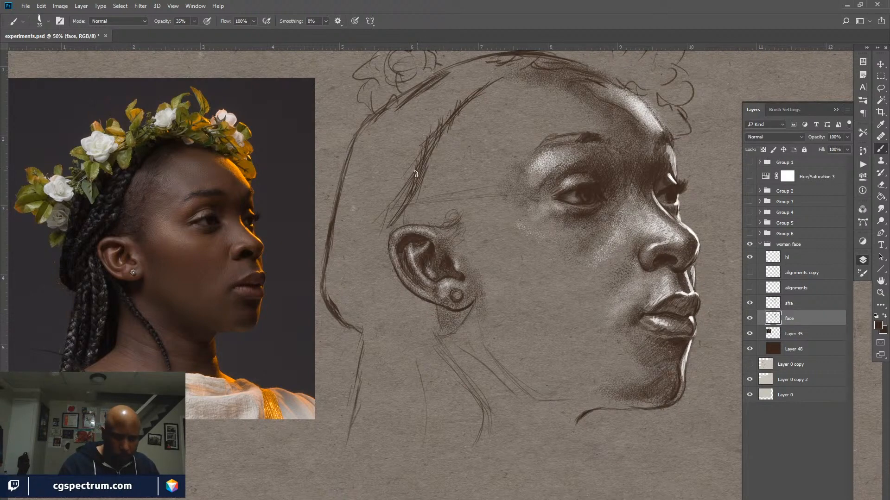
Set the brush to 67% opacity with a smaller tip and sketch light hair strands sweeping from the back of the head towards the hairline
{"action": "key", "text": "bracketleft"}
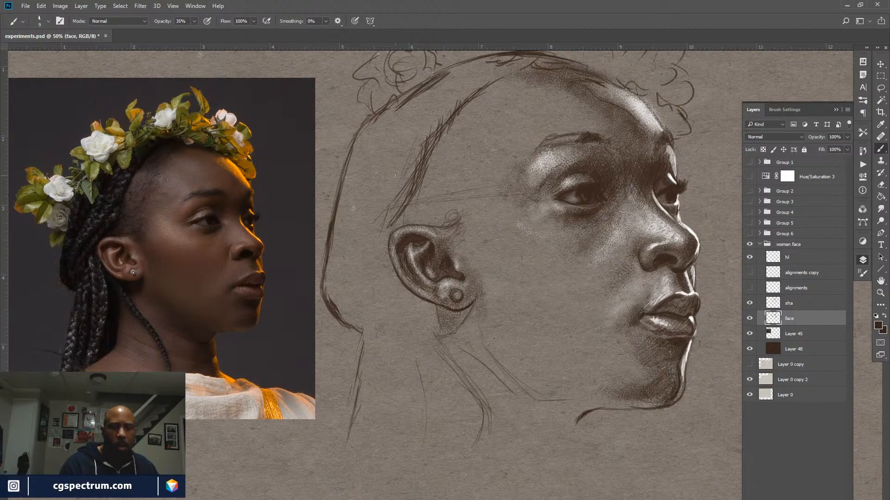
{"action": "left_click_drag", "start_coordinate": [161, 24], "coordinate": [167, 23]}
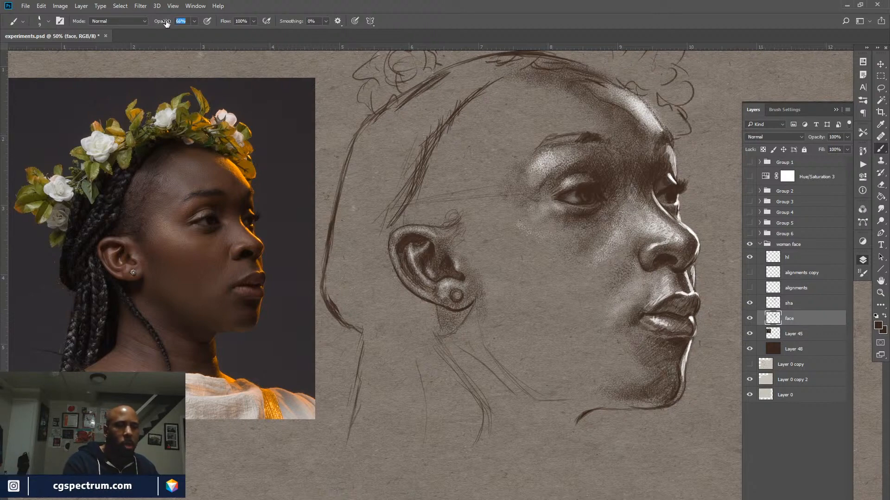
{"action": "left_click_drag", "start_coordinate": [407, 159], "coordinate": [420, 120]}
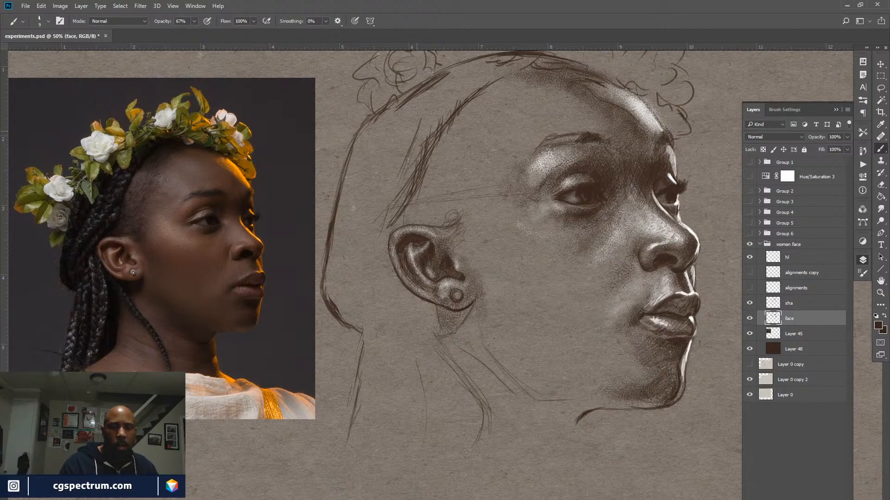
{"action": "left_click_drag", "start_coordinate": [387, 199], "coordinate": [399, 180]}
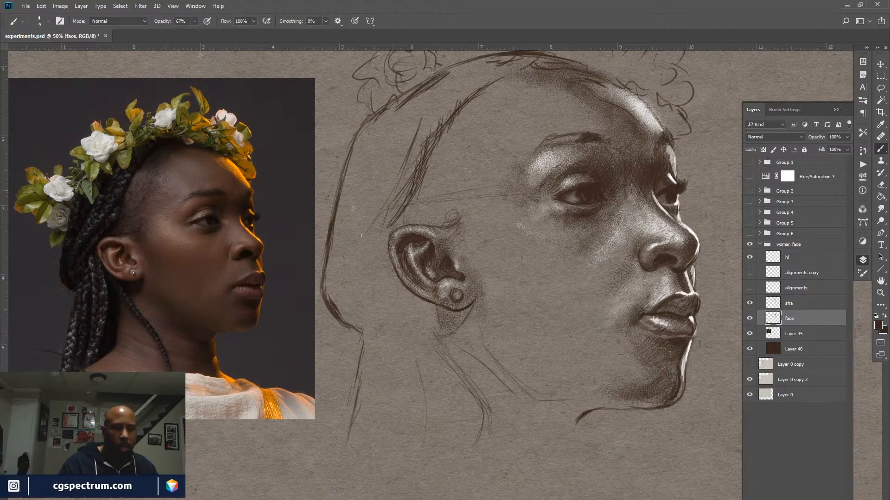
{"action": "left_click_drag", "start_coordinate": [345, 256], "coordinate": [396, 186]}
{"action": "mouse_move", "coordinate": [330, 269]}
{"action": "left_mouse_down"}
{"action": "mouse_move", "coordinate": [352, 227]}
{"action": "mouse_move", "coordinate": [365, 229]}
{"action": "left_mouse_up"}
Build up the hairline strokes from the forehead to above the ear, and draw the hair edge curving behind the ear to the nape
{"action": "mouse_move", "coordinate": [364, 232]}
{"action": "left_mouse_down"}
{"action": "mouse_move", "coordinate": [431, 96]}
{"action": "mouse_move", "coordinate": [450, 83]}
{"action": "left_mouse_up"}
{"action": "left_click_drag", "start_coordinate": [422, 118], "coordinate": [447, 87]}
{"action": "mouse_move", "coordinate": [416, 151]}
{"action": "left_mouse_down"}
{"action": "mouse_move", "coordinate": [460, 90]}
{"action": "mouse_move", "coordinate": [451, 97]}
{"action": "left_mouse_up"}
{"action": "left_click_drag", "start_coordinate": [416, 161], "coordinate": [430, 129]}
{"action": "left_click_drag", "start_coordinate": [397, 207], "coordinate": [404, 193]}
{"action": "mouse_move", "coordinate": [379, 231]}
{"action": "left_mouse_down"}
{"action": "mouse_move", "coordinate": [405, 208]}
{"action": "mouse_move", "coordinate": [376, 249]}
{"action": "mouse_move", "coordinate": [414, 193]}
{"action": "mouse_move", "coordinate": [403, 223]}
{"action": "mouse_move", "coordinate": [417, 193]}
{"action": "left_mouse_up"}
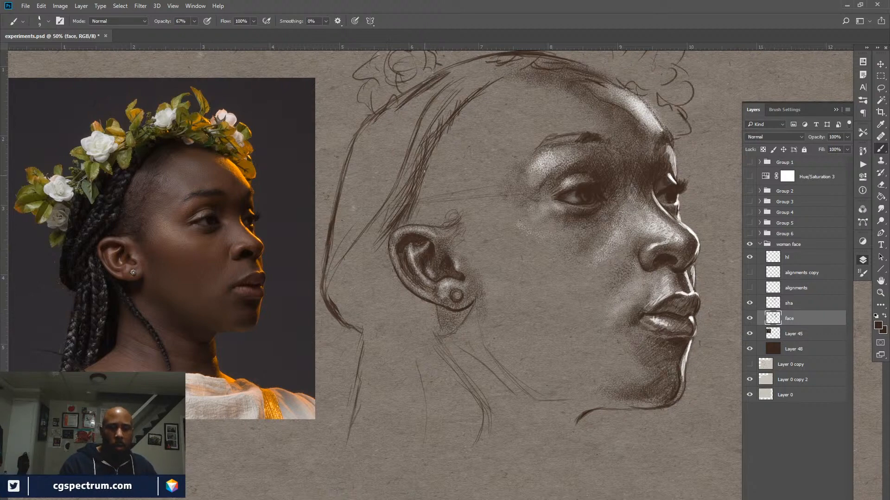
{"action": "mouse_move", "coordinate": [412, 221]}
{"action": "left_mouse_down"}
{"action": "mouse_move", "coordinate": [417, 207]}
{"action": "mouse_move", "coordinate": [357, 267]}
{"action": "mouse_move", "coordinate": [351, 320]}
{"action": "left_mouse_up"}
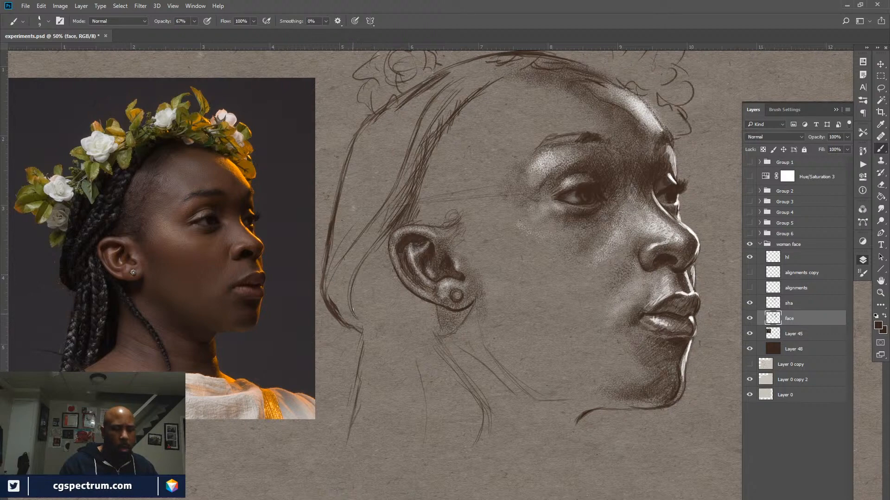
{"action": "left_click_drag", "start_coordinate": [352, 290], "coordinate": [355, 304]}
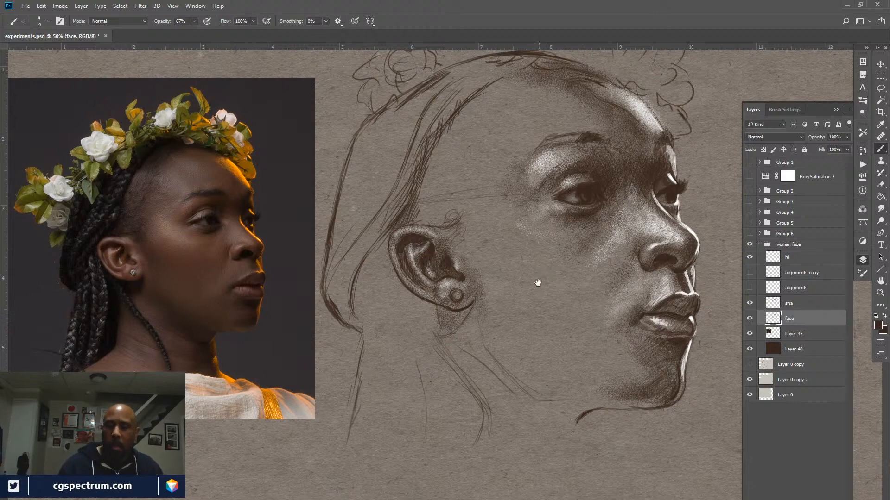
Sketch the neck muscle lines running down towards the throat, and strengthen the front neck contour beneath the chin
{"action": "left_click_drag", "start_coordinate": [537, 282], "coordinate": [551, 308]}
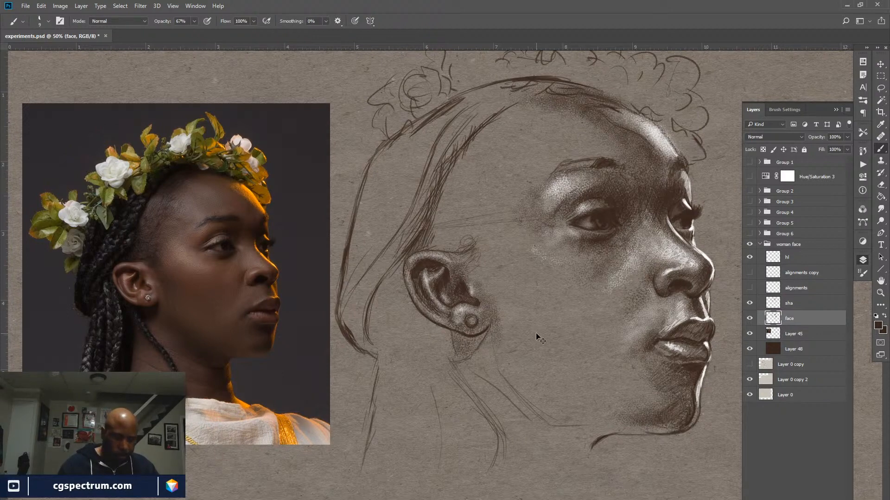
{"action": "key", "text": "ctrl+minus"}
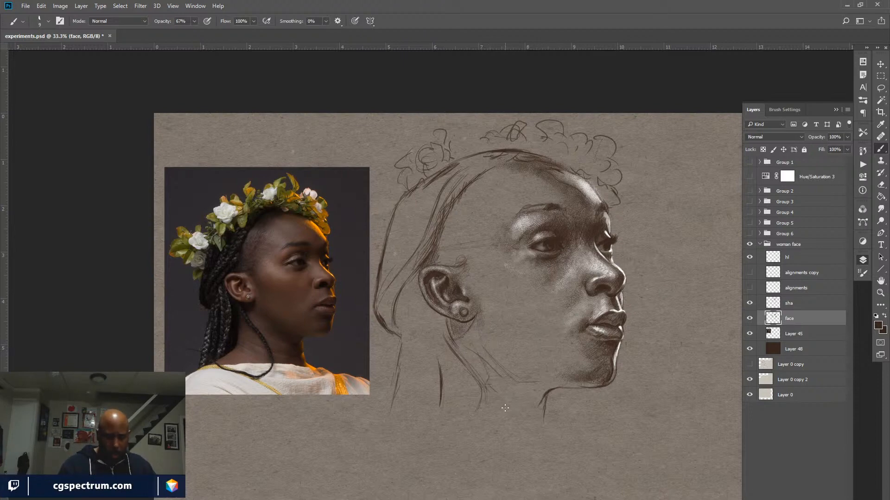
{"action": "key", "text": "ctrl+plus"}
{"action": "left_click_drag", "start_coordinate": [552, 393], "coordinate": [536, 324]}
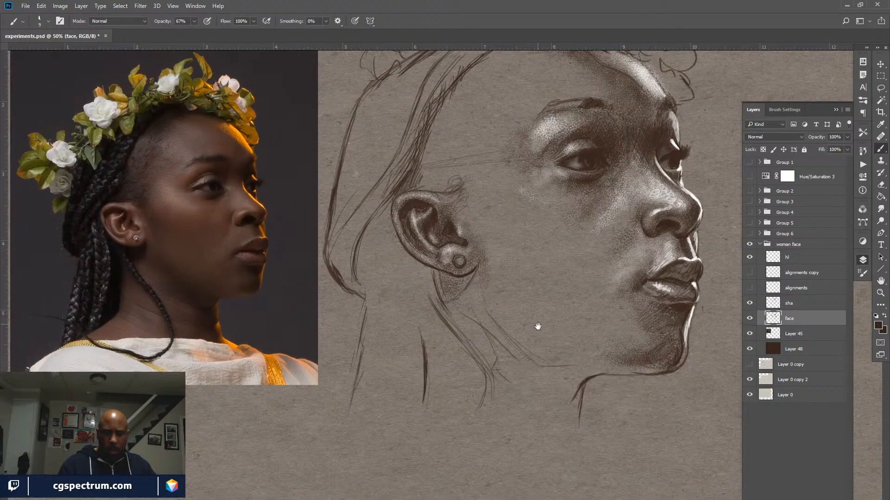
{"action": "left_click_drag", "start_coordinate": [510, 381], "coordinate": [530, 392]}
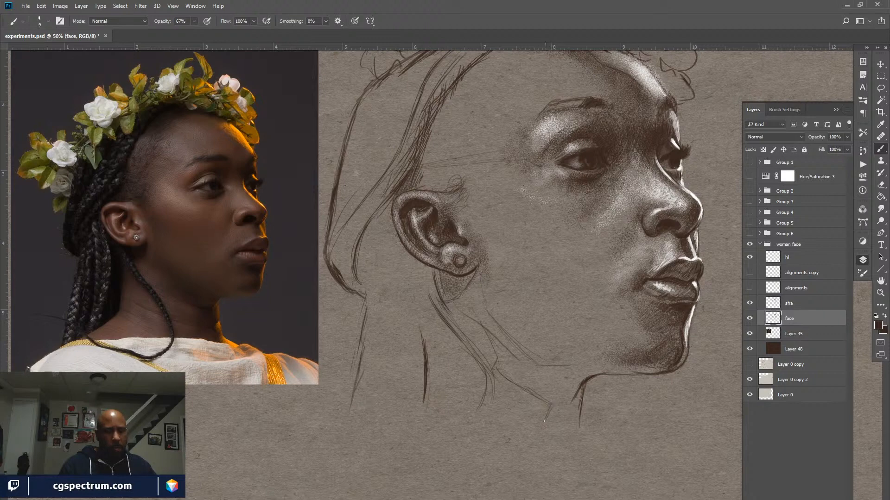
{"action": "left_click_drag", "start_coordinate": [551, 405], "coordinate": [543, 419]}
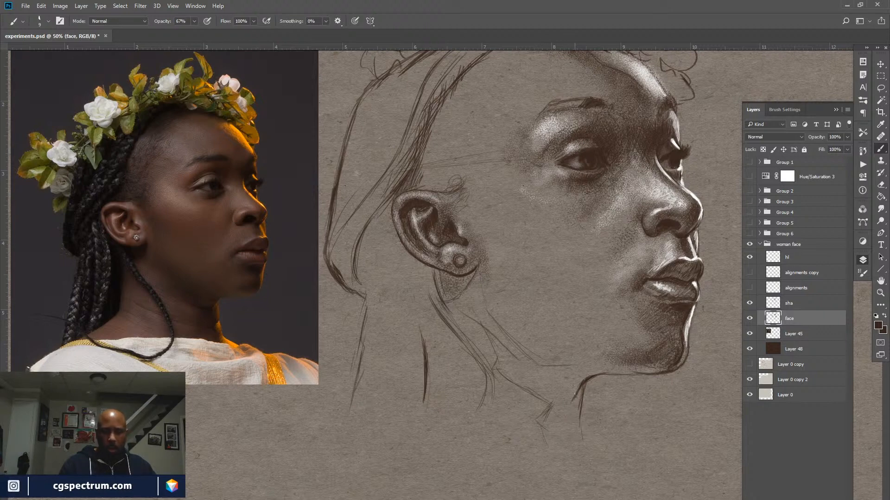
{"action": "left_click_drag", "start_coordinate": [577, 389], "coordinate": [569, 401]}
{"action": "left_click_drag", "start_coordinate": [580, 396], "coordinate": [574, 413]}
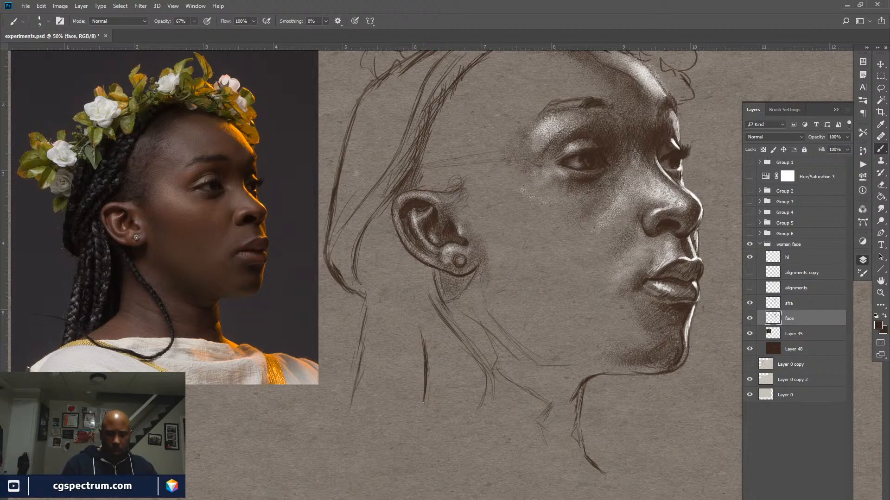
Extend the back neck line outward into the shoulder slope, and sketch the hollow at the base of the throat
{"action": "left_click_drag", "start_coordinate": [402, 430], "coordinate": [423, 402]}
{"action": "left_click_drag", "start_coordinate": [386, 442], "coordinate": [415, 413]}
{"action": "left_click_drag", "start_coordinate": [386, 441], "coordinate": [364, 455]}
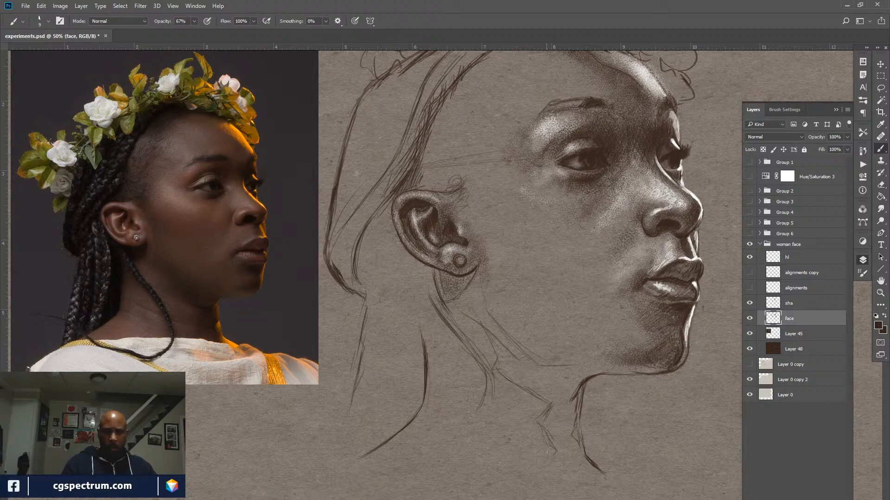
{"action": "mouse_move", "coordinate": [549, 454]}
{"action": "left_mouse_down"}
{"action": "mouse_move", "coordinate": [529, 472]}
{"action": "mouse_move", "coordinate": [563, 461]}
{"action": "mouse_move", "coordinate": [523, 474]}
{"action": "mouse_move", "coordinate": [598, 481]}
{"action": "mouse_move", "coordinate": [546, 483]}
{"action": "mouse_move", "coordinate": [572, 488]}
{"action": "left_mouse_up"}
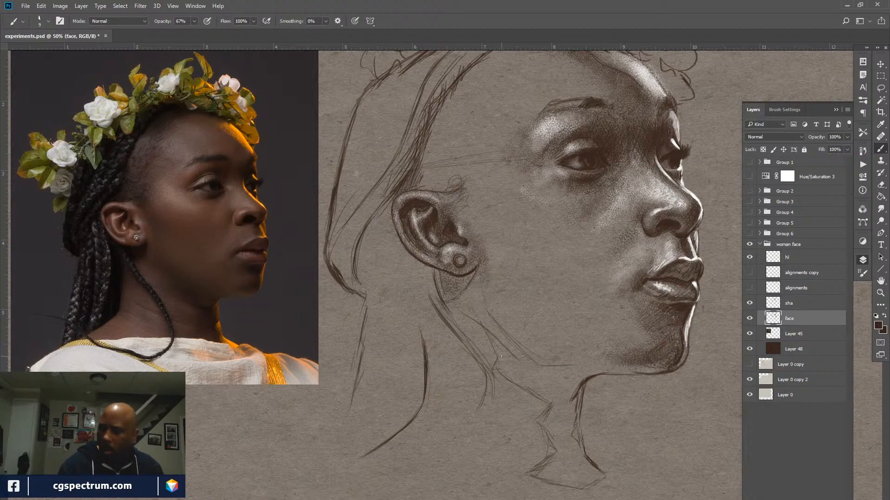
Erase the guide lines between the ear and the eye on the face layer with the Eraser, checking the layer by toggling its visibility
{"action": "left_click", "coordinate": [749, 318]}
{"action": "left_click", "coordinate": [750, 319]}
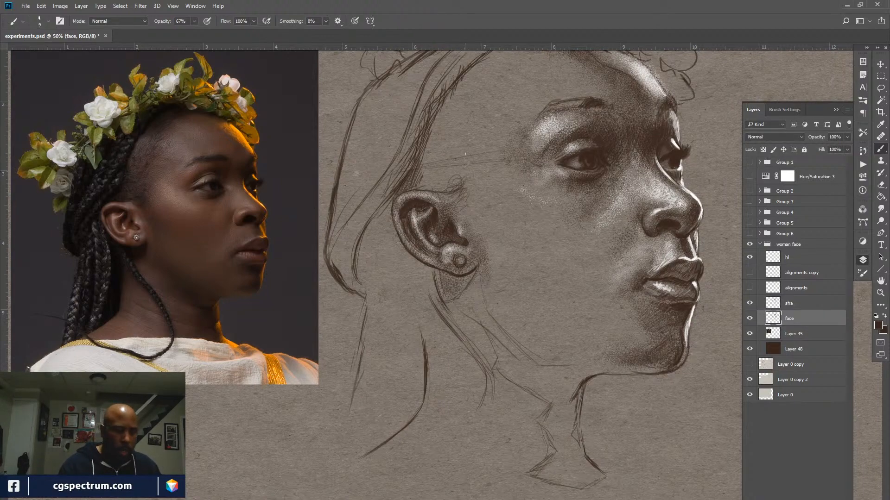
{"action": "key", "text": "e"}
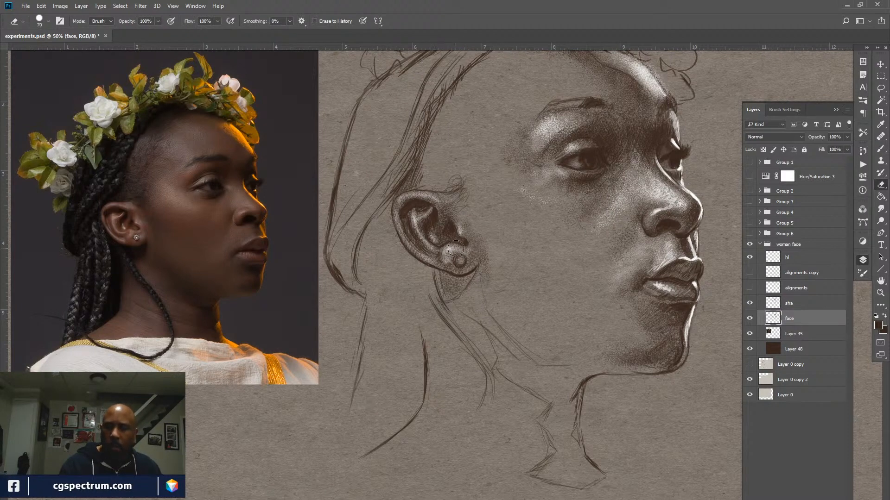
{"action": "left_click", "coordinate": [749, 318]}
{"action": "left_click", "coordinate": [749, 318]}
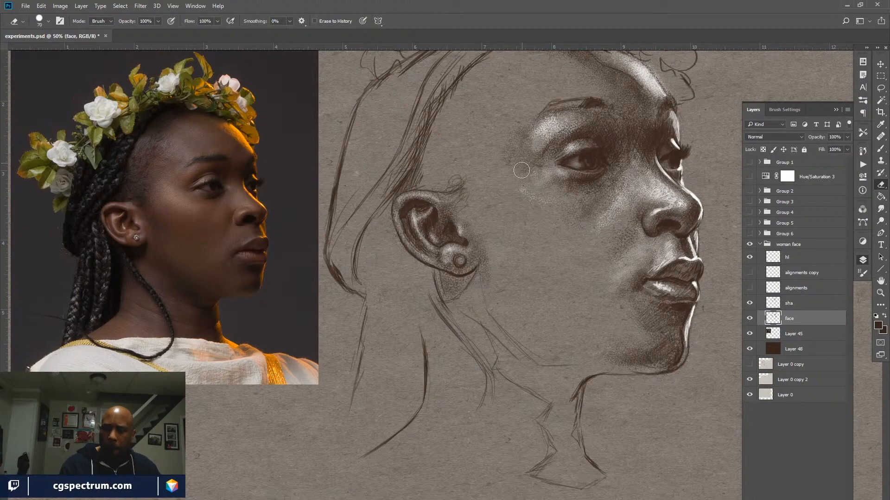
Compare the portrait with and without the face layer, set the Eraser's opacity to 34%, and return to the Brush tool
{"action": "left_click_drag", "start_coordinate": [585, 316], "coordinate": [575, 353]}
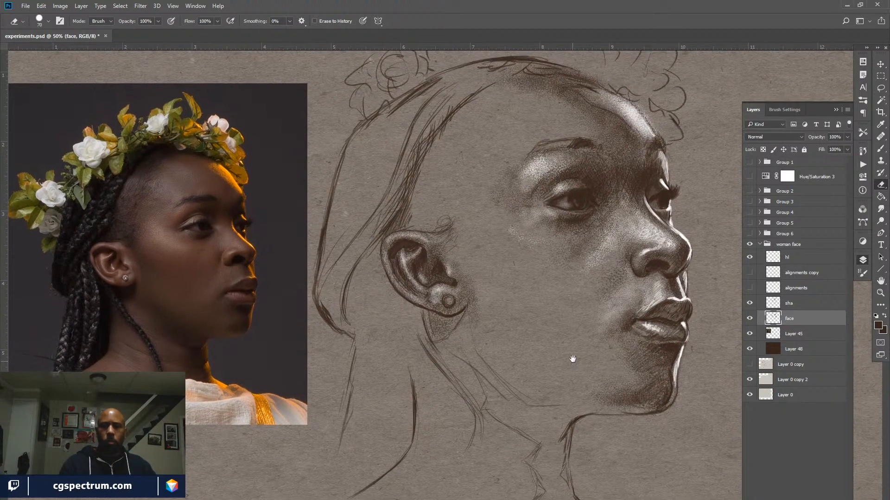
{"action": "left_click", "coordinate": [749, 319]}
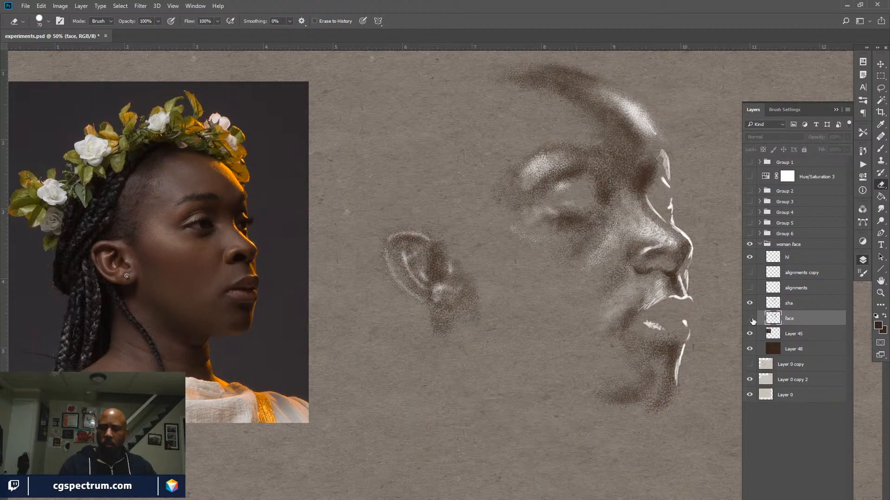
{"action": "left_click", "coordinate": [750, 318]}
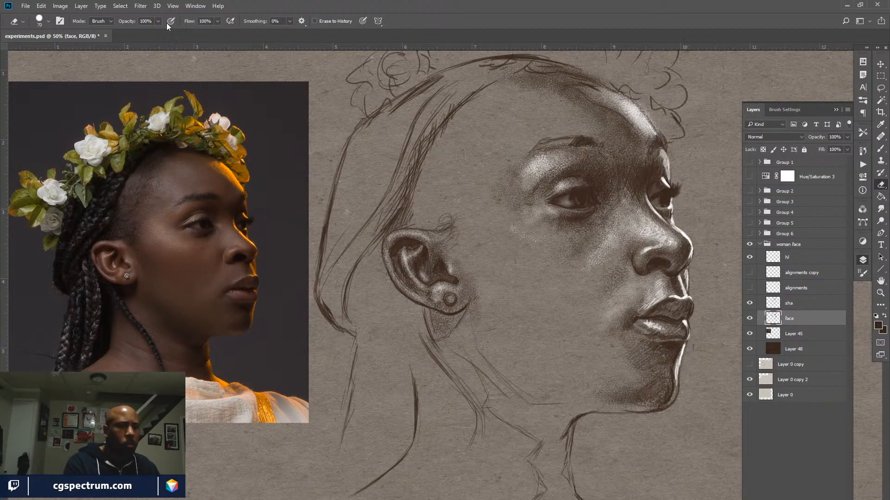
{"action": "left_click_drag", "start_coordinate": [132, 24], "coordinate": [119, 25]}
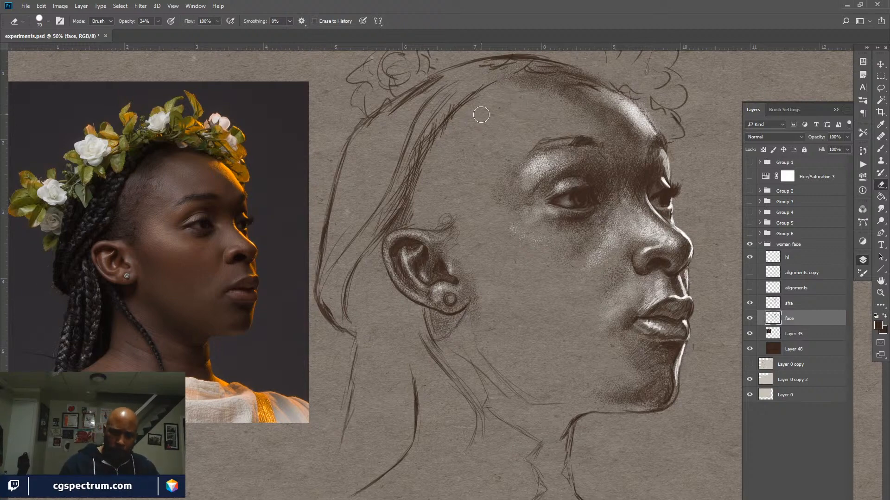
{"action": "key", "text": "b"}
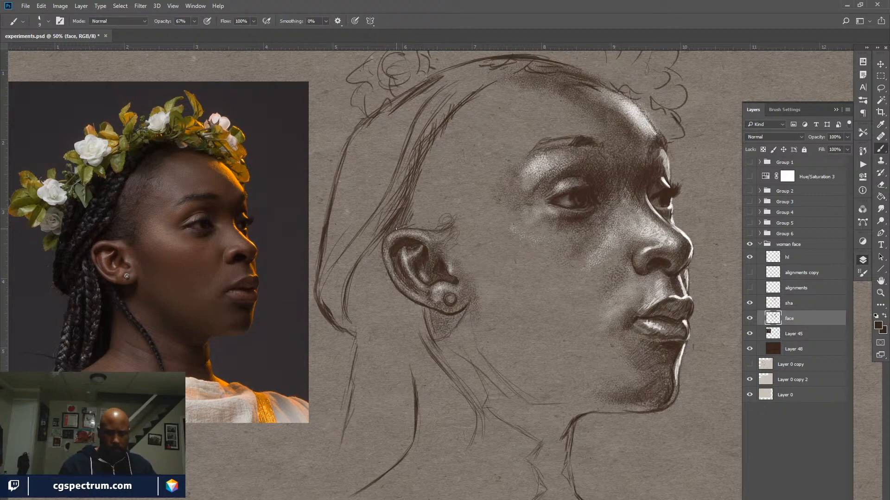
Check the portrait with the face layer hidden and shown, and duplicate that layer directly above the original
{"action": "left_click", "coordinate": [749, 318], "text": "alt"}
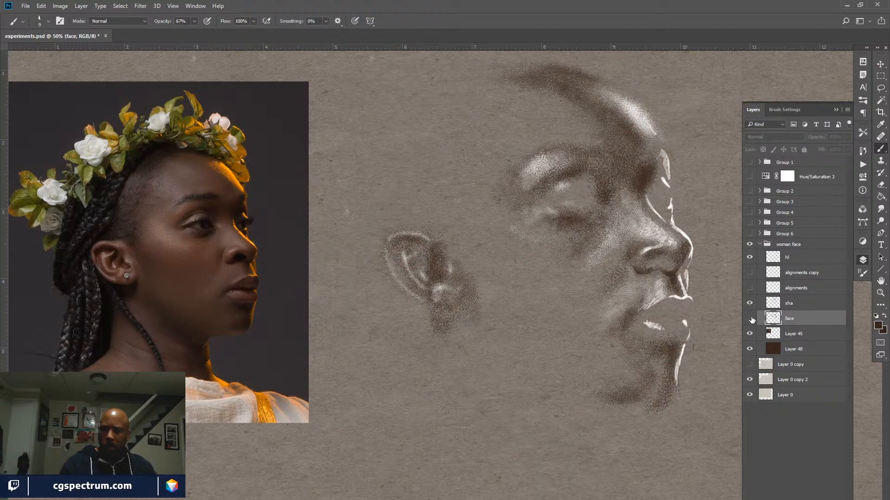
{"action": "left_click", "coordinate": [749, 319], "text": "alt"}
{"action": "left_click_drag", "start_coordinate": [814, 318], "coordinate": [787, 498]}
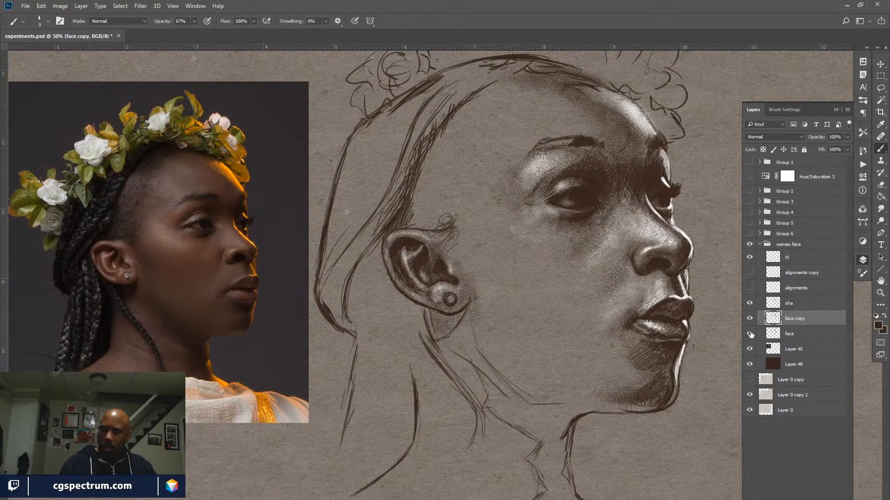
Hide the original face layer beneath its copy and the reference photo on Layer 45
{"action": "left_click", "coordinate": [749, 333]}
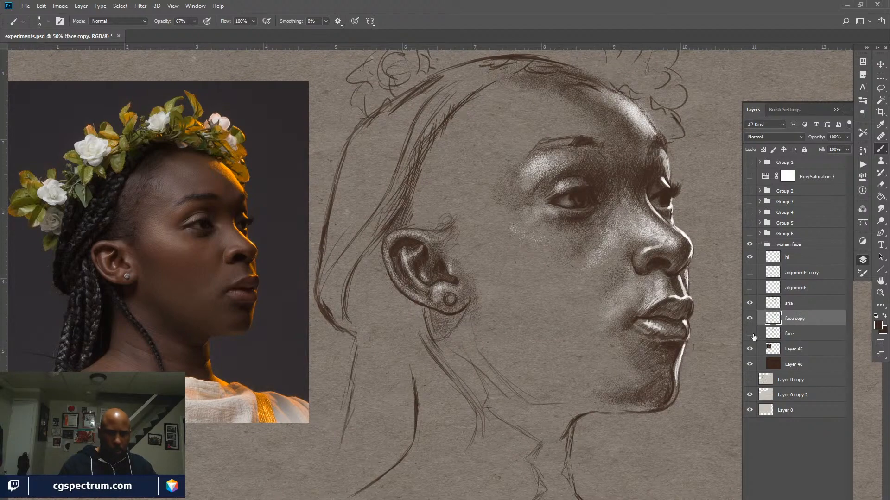
{"action": "key", "text": "ctrl+minus"}
{"action": "left_click_drag", "start_coordinate": [483, 329], "coordinate": [562, 367]}
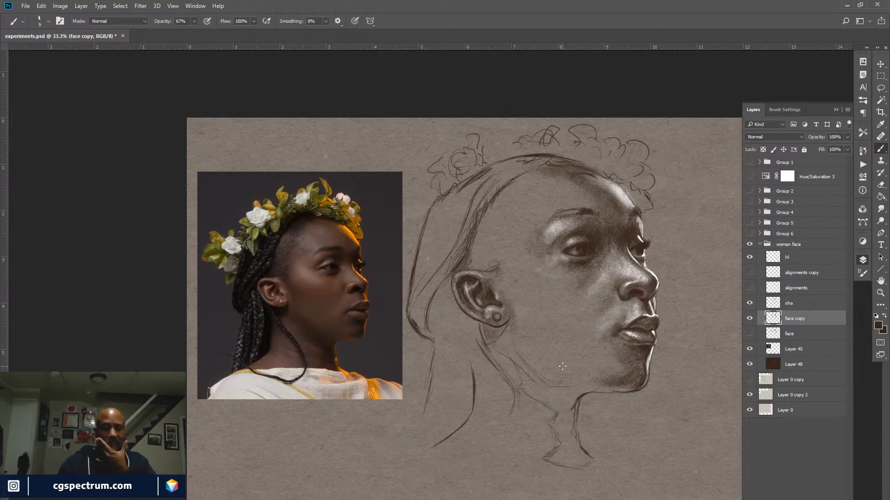
{"action": "left_click", "coordinate": [749, 349]}
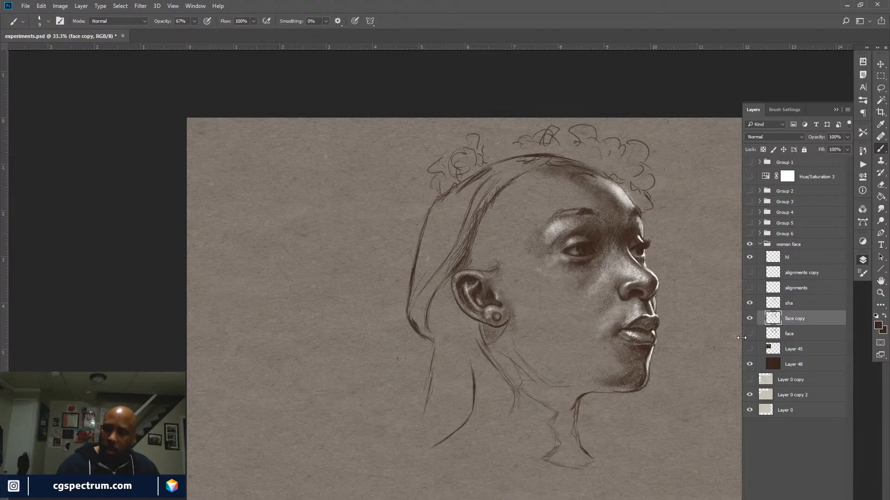
Erase the flower crown sketch above the head on the face copy layer with a size 150 Eraser at 100% opacity
{"action": "key", "text": "e"}
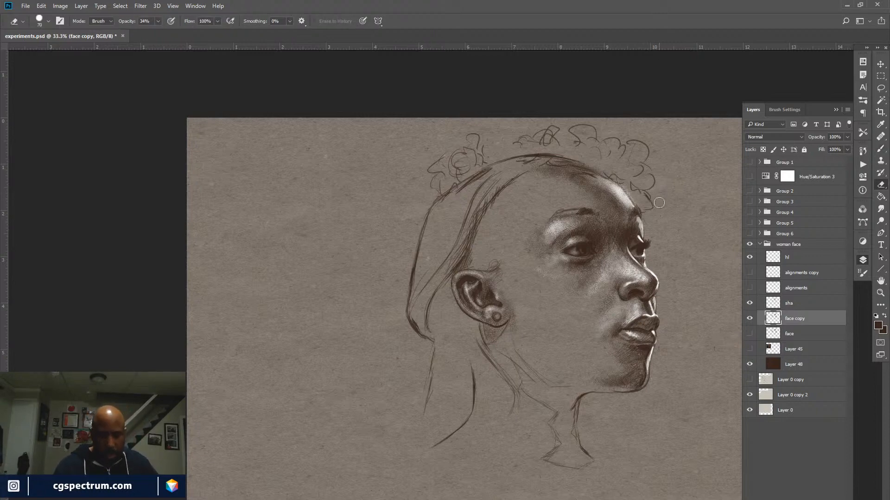
{"action": "left_click_drag", "start_coordinate": [126, 21], "coordinate": [274, 38]}
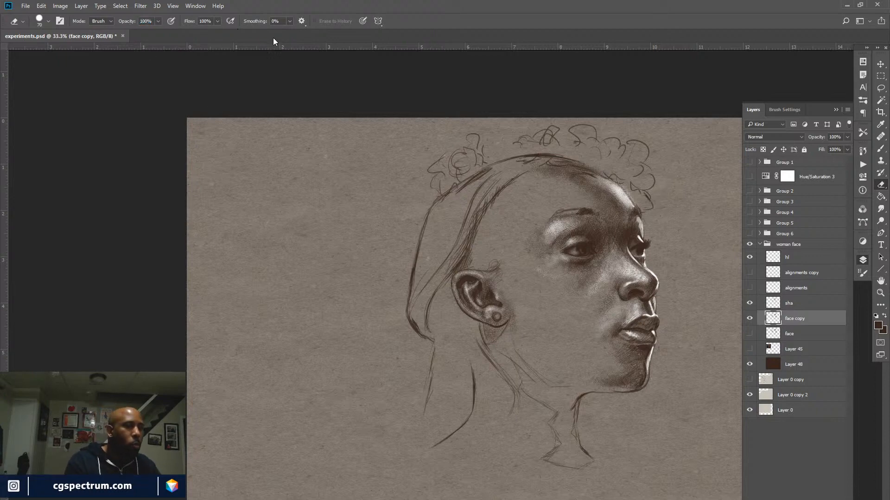
{"action": "key", "text": "bracketright"}
{"action": "key", "text": "bracketright"}
{"action": "key", "text": "bracketright"}
{"action": "key", "text": "bracketright"}
{"action": "key", "text": "bracketright"}
{"action": "mouse_move", "coordinate": [648, 149]}
{"action": "left_mouse_down"}
{"action": "mouse_move", "coordinate": [666, 148]}
{"action": "mouse_move", "coordinate": [596, 134]}
{"action": "mouse_move", "coordinate": [568, 140]}
{"action": "mouse_move", "coordinate": [643, 173]}
{"action": "mouse_move", "coordinate": [626, 159]}
{"action": "mouse_move", "coordinate": [657, 202]}
{"action": "mouse_move", "coordinate": [652, 210]}
{"action": "mouse_move", "coordinate": [627, 177]}
{"action": "left_mouse_up"}
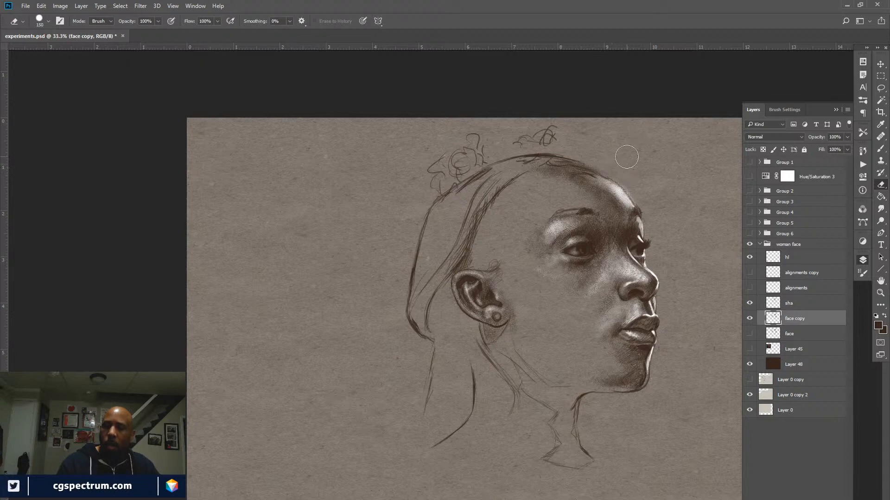
{"action": "mouse_move", "coordinate": [563, 140]}
{"action": "left_mouse_down"}
{"action": "mouse_move", "coordinate": [500, 139]}
{"action": "mouse_move", "coordinate": [550, 130]}
{"action": "mouse_move", "coordinate": [511, 136]}
{"action": "mouse_move", "coordinate": [434, 184]}
{"action": "mouse_move", "coordinate": [468, 161]}
{"action": "mouse_move", "coordinate": [436, 180]}
{"action": "mouse_move", "coordinate": [488, 133]}
{"action": "mouse_move", "coordinate": [419, 169]}
{"action": "left_mouse_up"}
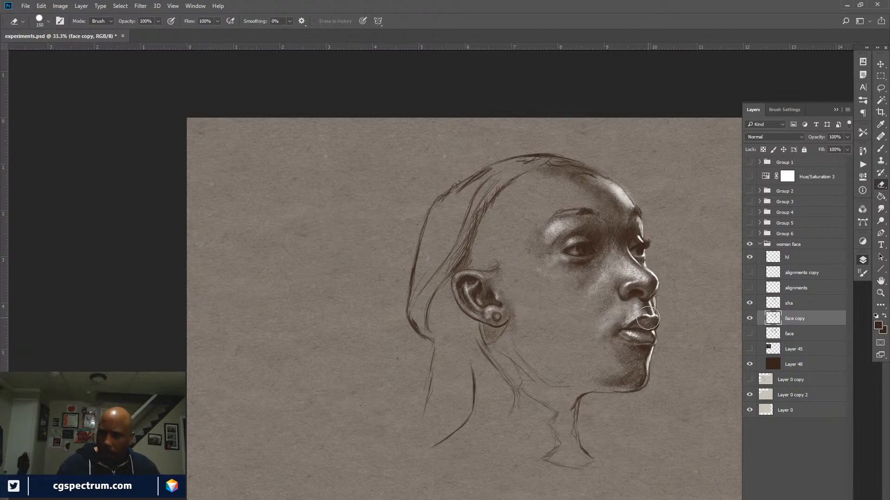
{"action": "key", "text": "b"}
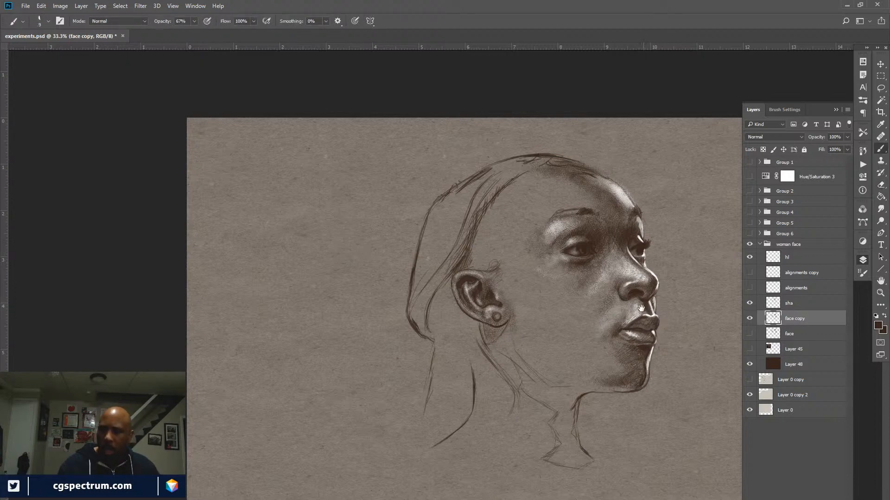
Create a new layer above face copy and sketch the long curve of a draped collar below the neck with a size 20 brush
{"action": "mouse_move", "coordinate": [594, 334]}
{"action": "left_mouse_down"}
{"action": "mouse_move", "coordinate": [489, 330]}
{"action": "mouse_move", "coordinate": [489, 294]}
{"action": "left_mouse_up"}
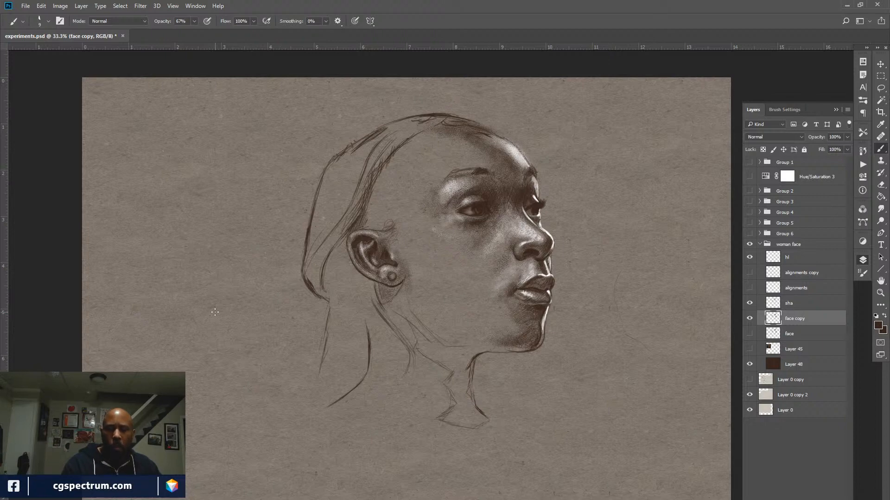
{"action": "key", "text": "e"}
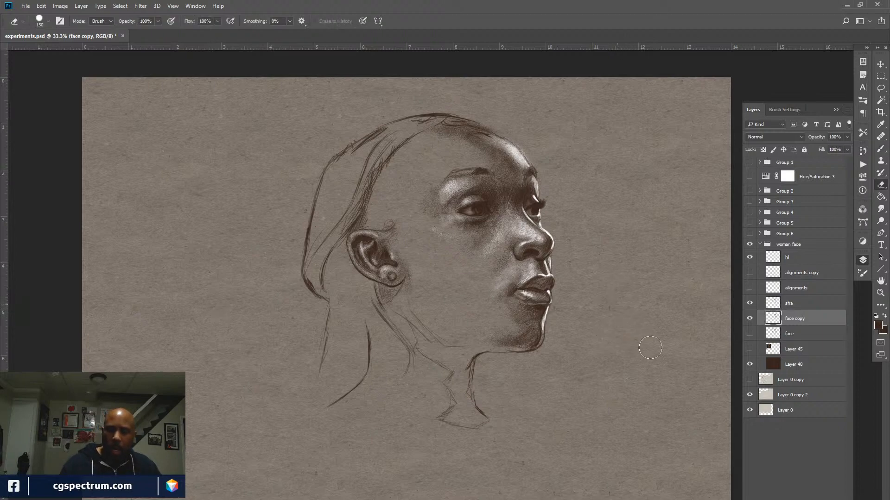
{"action": "key", "text": "b"}
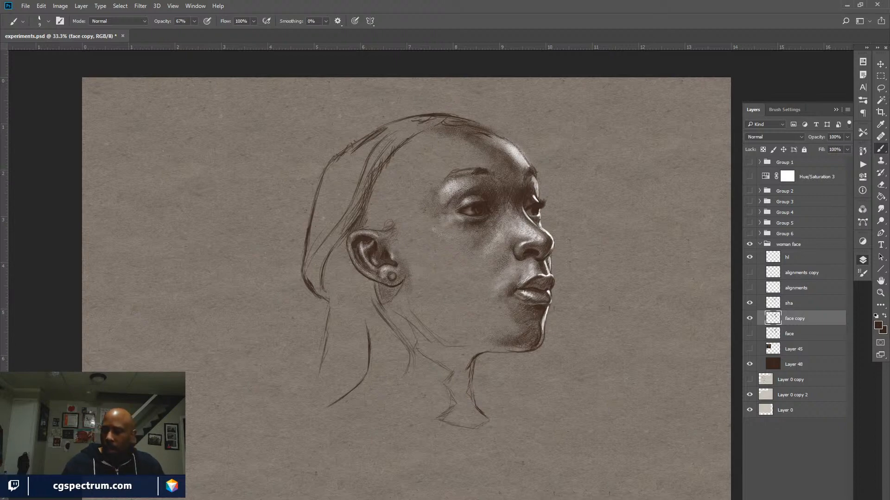
{"action": "key", "text": "ctrl+shift+alt+n"}
{"action": "key", "text": "bracketright"}
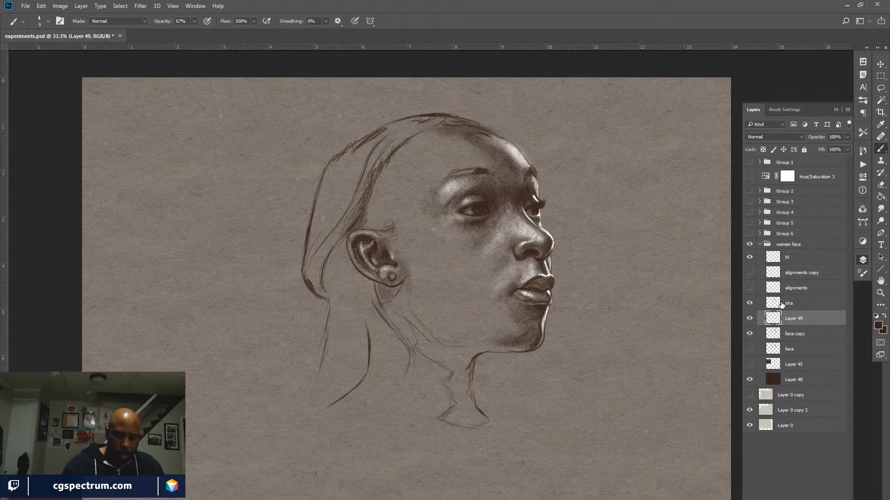
{"action": "key", "text": "bracketright"}
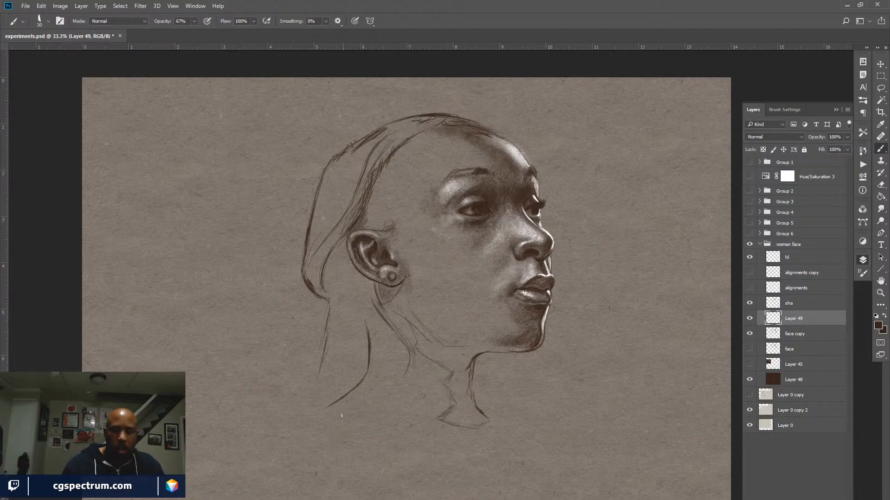
{"action": "left_click_drag", "start_coordinate": [297, 402], "coordinate": [396, 467]}
{"action": "left_click_drag", "start_coordinate": [279, 381], "coordinate": [412, 477]}
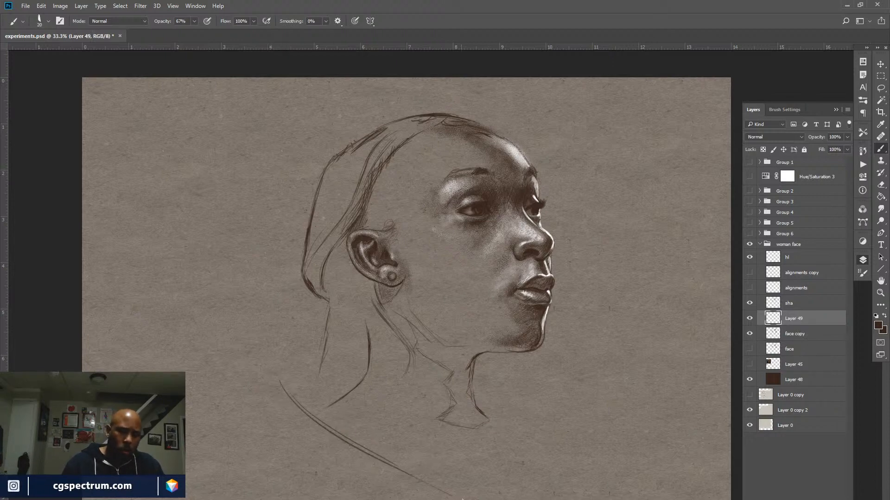
Round the collar up in front of the throat and build its folded front edge with repeated overlapping strokes
{"action": "mouse_move", "coordinate": [317, 410]}
{"action": "left_mouse_down"}
{"action": "mouse_move", "coordinate": [445, 479]}
{"action": "mouse_move", "coordinate": [529, 472]}
{"action": "mouse_move", "coordinate": [513, 427]}
{"action": "mouse_move", "coordinate": [489, 402]}
{"action": "left_mouse_up"}
{"action": "mouse_move", "coordinate": [538, 463]}
{"action": "left_mouse_down"}
{"action": "mouse_move", "coordinate": [498, 407]}
{"action": "mouse_move", "coordinate": [497, 499]}
{"action": "left_mouse_up"}
{"action": "left_click_drag", "start_coordinate": [553, 479], "coordinate": [538, 499]}
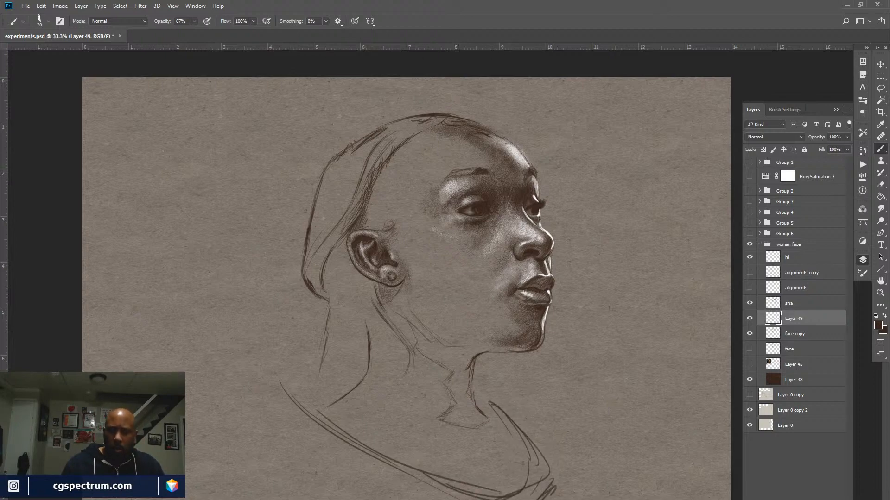
{"action": "left_click_drag", "start_coordinate": [546, 452], "coordinate": [519, 423]}
{"action": "mouse_move", "coordinate": [498, 393]}
{"action": "left_mouse_down"}
{"action": "mouse_move", "coordinate": [556, 458]}
{"action": "mouse_move", "coordinate": [544, 458]}
{"action": "left_mouse_up"}
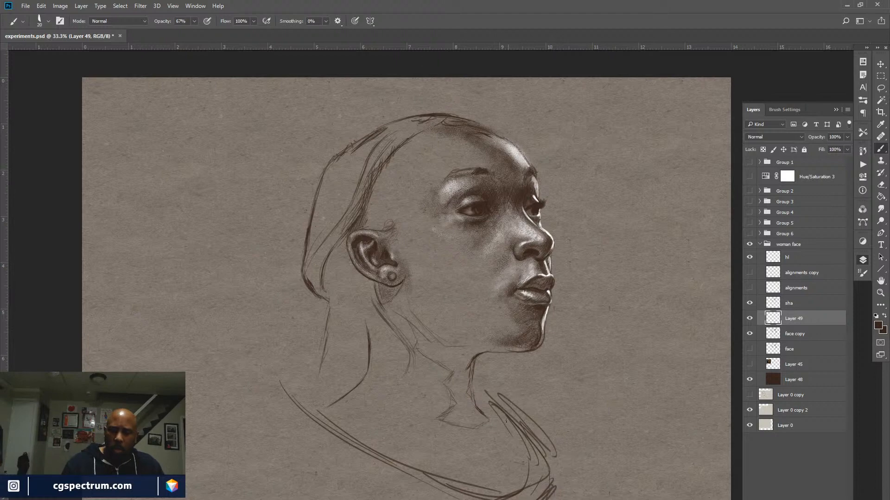
{"action": "mouse_move", "coordinate": [505, 419]}
{"action": "left_mouse_down"}
{"action": "mouse_move", "coordinate": [540, 474]}
{"action": "mouse_move", "coordinate": [558, 449]}
{"action": "mouse_move", "coordinate": [552, 445]}
{"action": "left_mouse_up"}
{"action": "left_click_drag", "start_coordinate": [559, 465], "coordinate": [538, 499]}
{"action": "left_click_drag", "start_coordinate": [500, 402], "coordinate": [514, 422]}
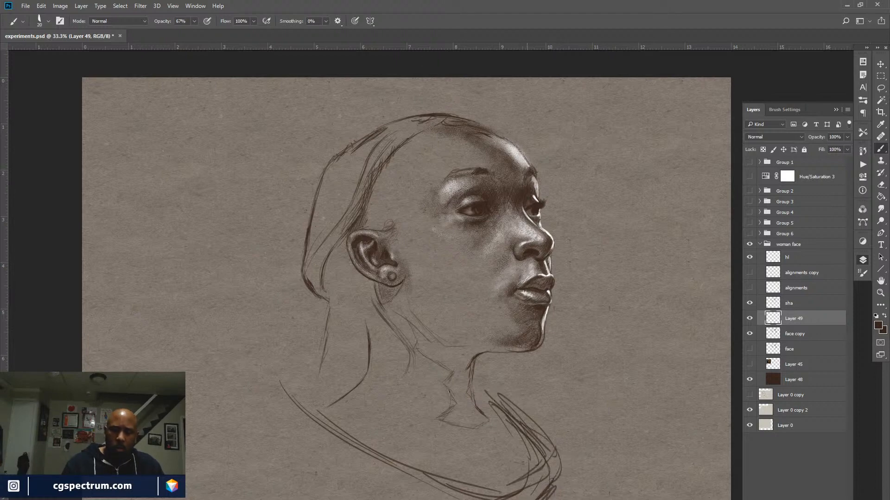
Sketch the collar's folds behind the neck and the rounded cloth over the back shoulder
{"action": "mouse_move", "coordinate": [328, 386]}
{"action": "left_mouse_down"}
{"action": "mouse_move", "coordinate": [284, 383]}
{"action": "mouse_move", "coordinate": [302, 363]}
{"action": "mouse_move", "coordinate": [302, 400]}
{"action": "mouse_move", "coordinate": [270, 388]}
{"action": "mouse_move", "coordinate": [276, 357]}
{"action": "mouse_move", "coordinate": [276, 418]}
{"action": "mouse_move", "coordinate": [257, 411]}
{"action": "mouse_move", "coordinate": [277, 431]}
{"action": "left_mouse_up"}
{"action": "mouse_move", "coordinate": [200, 416]}
{"action": "left_mouse_down"}
{"action": "mouse_move", "coordinate": [278, 450]}
{"action": "mouse_move", "coordinate": [301, 482]}
{"action": "left_mouse_up"}
{"action": "mouse_move", "coordinate": [185, 448]}
{"action": "left_mouse_down"}
{"action": "mouse_move", "coordinate": [245, 415]}
{"action": "mouse_move", "coordinate": [186, 446]}
{"action": "left_mouse_up"}
{"action": "mouse_move", "coordinate": [233, 408]}
{"action": "left_mouse_down"}
{"action": "mouse_move", "coordinate": [186, 451]}
{"action": "mouse_move", "coordinate": [186, 440]}
{"action": "left_mouse_up"}
{"action": "mouse_move", "coordinate": [227, 416]}
{"action": "left_mouse_down"}
{"action": "mouse_move", "coordinate": [278, 443]}
{"action": "mouse_move", "coordinate": [289, 468]}
{"action": "left_mouse_up"}
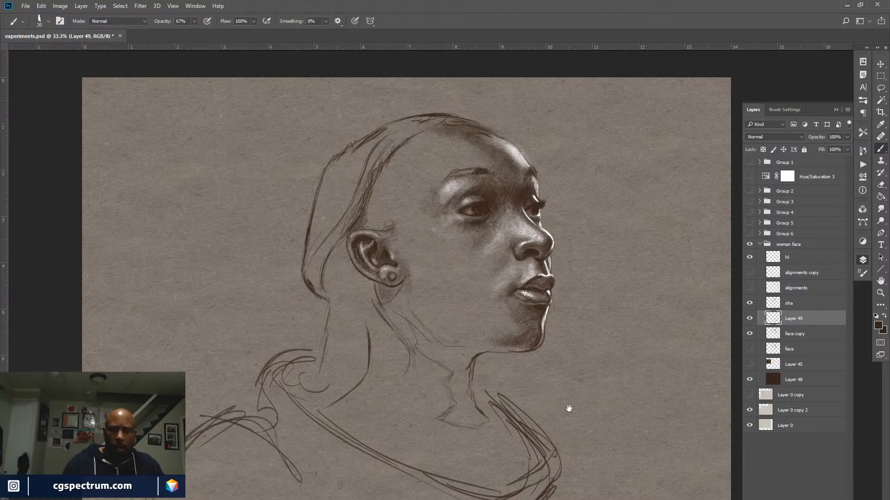
{"action": "left_click_drag", "start_coordinate": [572, 396], "coordinate": [585, 318]}
{"action": "mouse_move", "coordinate": [233, 351]}
{"action": "left_mouse_down"}
{"action": "mouse_move", "coordinate": [186, 379]}
{"action": "mouse_move", "coordinate": [279, 387]}
{"action": "mouse_move", "coordinate": [318, 420]}
{"action": "left_mouse_up"}
{"action": "mouse_move", "coordinate": [196, 376]}
{"action": "left_mouse_down"}
{"action": "mouse_move", "coordinate": [185, 387]}
{"action": "mouse_move", "coordinate": [271, 386]}
{"action": "mouse_move", "coordinate": [297, 399]}
{"action": "left_mouse_up"}
{"action": "left_click_drag", "start_coordinate": [285, 324], "coordinate": [273, 338]}
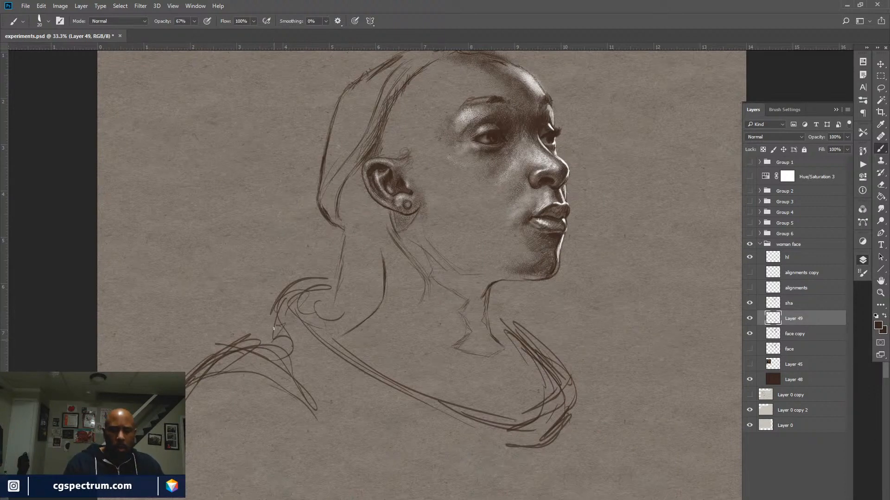
Sketch the cloth folds running from the back shoulder across the chest, and hatch the garment's front edge below the collar
{"action": "mouse_move", "coordinate": [283, 300]}
{"action": "left_mouse_down"}
{"action": "mouse_move", "coordinate": [244, 344]}
{"action": "mouse_move", "coordinate": [254, 342]}
{"action": "left_mouse_up"}
{"action": "mouse_move", "coordinate": [272, 305]}
{"action": "left_mouse_down"}
{"action": "mouse_move", "coordinate": [265, 349]}
{"action": "mouse_move", "coordinate": [329, 397]}
{"action": "left_mouse_up"}
{"action": "left_click_drag", "start_coordinate": [300, 360], "coordinate": [471, 469]}
{"action": "mouse_move", "coordinate": [395, 424]}
{"action": "left_mouse_down"}
{"action": "mouse_move", "coordinate": [503, 490]}
{"action": "mouse_move", "coordinate": [547, 470]}
{"action": "mouse_move", "coordinate": [567, 431]}
{"action": "mouse_move", "coordinate": [492, 498]}
{"action": "mouse_move", "coordinate": [533, 499]}
{"action": "mouse_move", "coordinate": [410, 451]}
{"action": "left_mouse_up"}
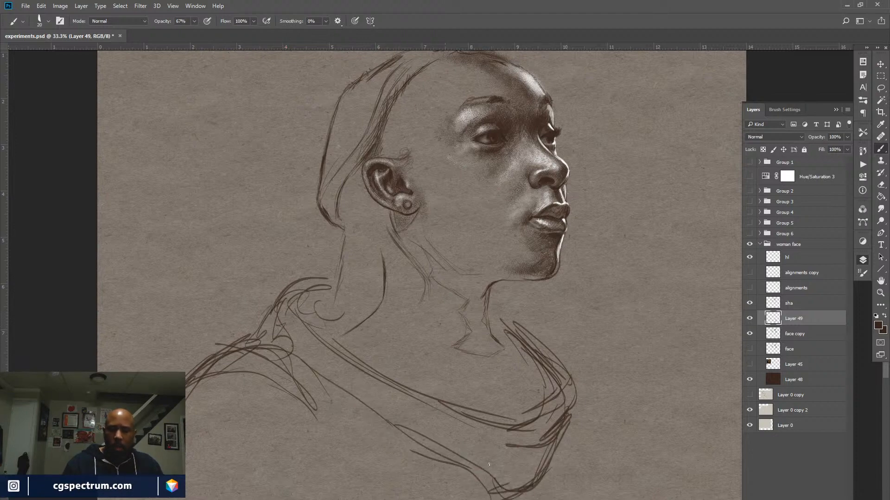
{"action": "left_click_drag", "start_coordinate": [573, 434], "coordinate": [568, 460]}
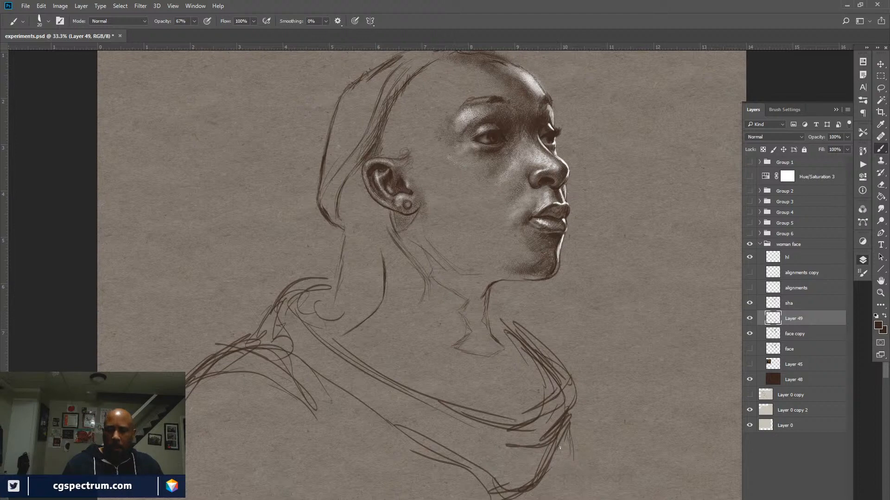
{"action": "left_click_drag", "start_coordinate": [573, 427], "coordinate": [563, 444]}
{"action": "mouse_move", "coordinate": [565, 441]}
{"action": "left_mouse_down"}
{"action": "mouse_move", "coordinate": [548, 481]}
{"action": "mouse_move", "coordinate": [574, 411]}
{"action": "mouse_move", "coordinate": [544, 486]}
{"action": "left_mouse_up"}
{"action": "mouse_move", "coordinate": [574, 409]}
{"action": "left_mouse_down"}
{"action": "mouse_move", "coordinate": [543, 482]}
{"action": "mouse_move", "coordinate": [483, 495]}
{"action": "left_mouse_up"}
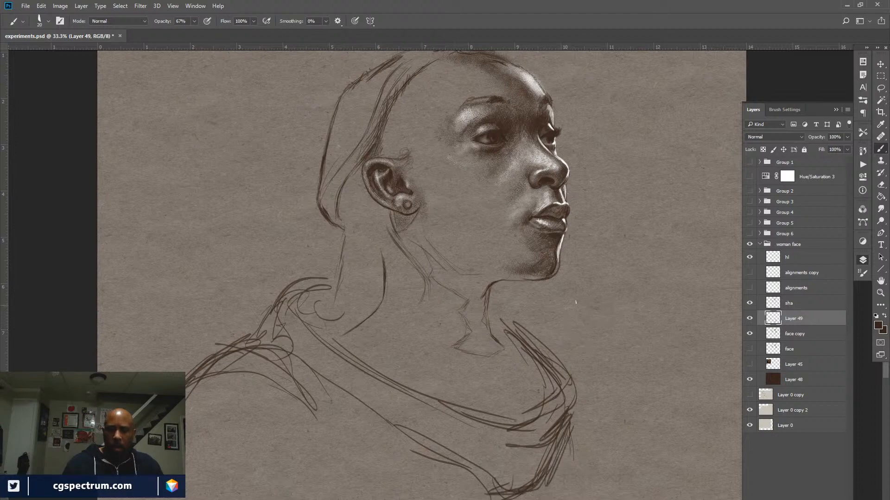
Add outer contour strokes to the collar in front of the throat and a higher fold behind the neck
{"action": "left_click_drag", "start_coordinate": [497, 300], "coordinate": [565, 355]}
{"action": "mouse_move", "coordinate": [522, 319]}
{"action": "left_mouse_down"}
{"action": "mouse_move", "coordinate": [568, 355]}
{"action": "mouse_move", "coordinate": [582, 384]}
{"action": "mouse_move", "coordinate": [580, 369]}
{"action": "mouse_move", "coordinate": [570, 406]}
{"action": "left_mouse_up"}
{"action": "left_click_drag", "start_coordinate": [565, 361], "coordinate": [558, 377]}
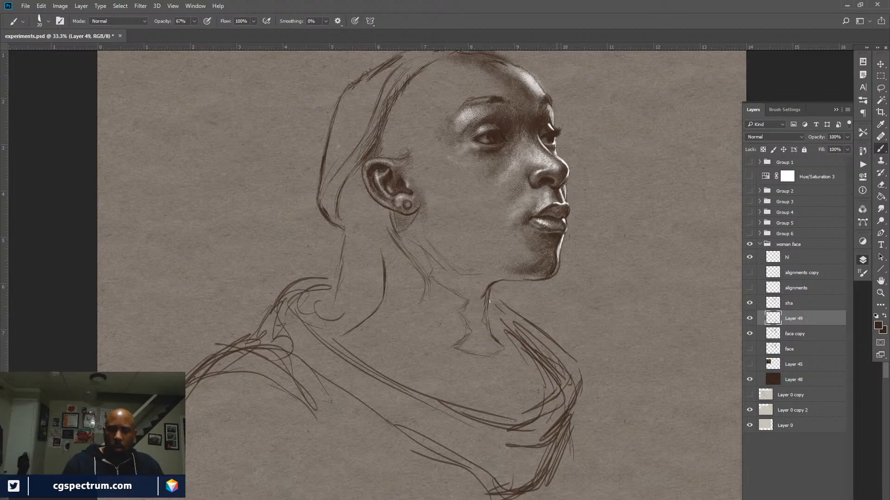
{"action": "mouse_move", "coordinate": [333, 264]}
{"action": "left_mouse_down"}
{"action": "mouse_move", "coordinate": [295, 269]}
{"action": "mouse_move", "coordinate": [275, 301]}
{"action": "left_mouse_up"}
{"action": "left_click_drag", "start_coordinate": [304, 269], "coordinate": [271, 297]}
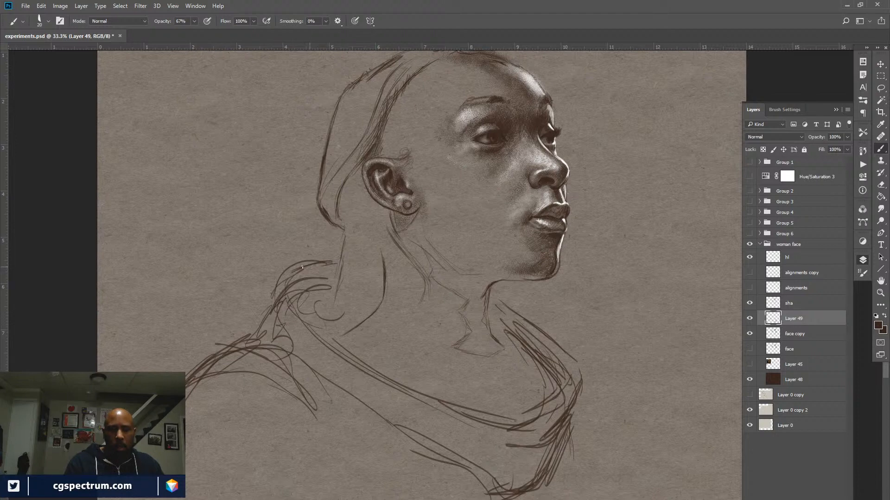
{"action": "left_click_drag", "start_coordinate": [302, 267], "coordinate": [270, 296]}
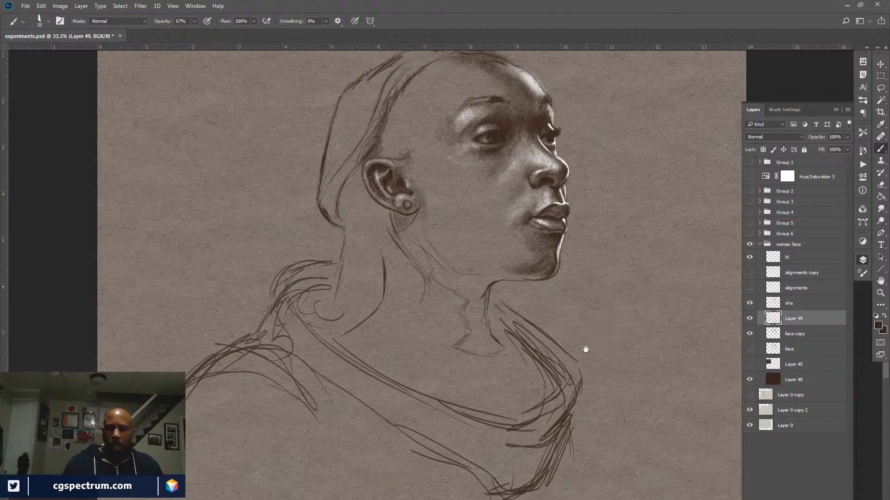
Sketch loose sweeping contours behind the head for a large hair or headdress shape, curling them down to the back collar
{"action": "left_click_drag", "start_coordinate": [585, 349], "coordinate": [583, 392]}
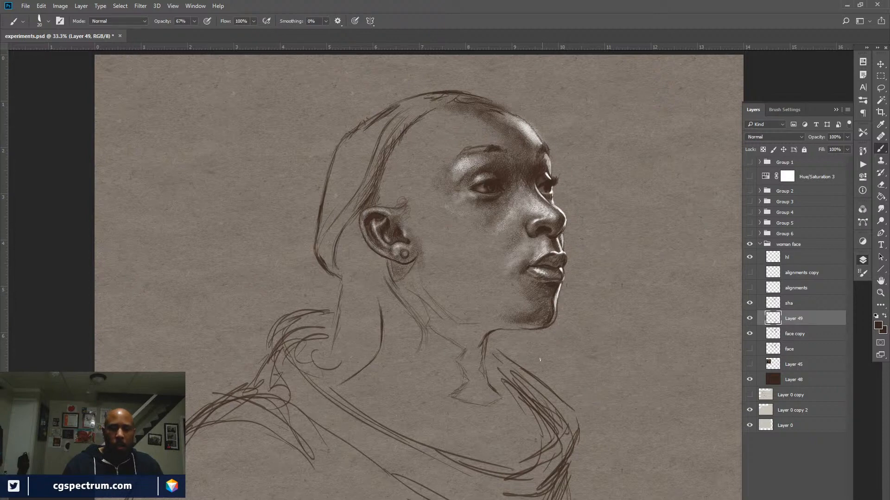
{"action": "left_click_drag", "start_coordinate": [609, 263], "coordinate": [621, 278]}
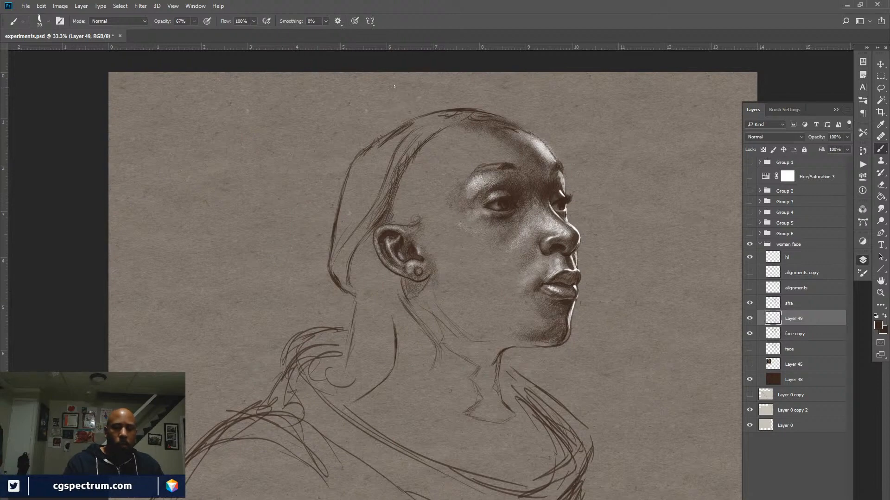
{"action": "left_click_drag", "start_coordinate": [410, 94], "coordinate": [335, 148]}
{"action": "left_click_drag", "start_coordinate": [372, 112], "coordinate": [289, 195]}
{"action": "left_click_drag", "start_coordinate": [325, 161], "coordinate": [279, 236]}
{"action": "left_click_drag", "start_coordinate": [331, 148], "coordinate": [300, 194]}
{"action": "mouse_move", "coordinate": [284, 263]}
{"action": "left_mouse_down"}
{"action": "mouse_move", "coordinate": [292, 291]}
{"action": "mouse_move", "coordinate": [277, 270]}
{"action": "left_mouse_up"}
{"action": "mouse_move", "coordinate": [258, 212]}
{"action": "left_mouse_down"}
{"action": "mouse_move", "coordinate": [248, 252]}
{"action": "mouse_move", "coordinate": [283, 304]}
{"action": "mouse_move", "coordinate": [267, 342]}
{"action": "left_mouse_up"}
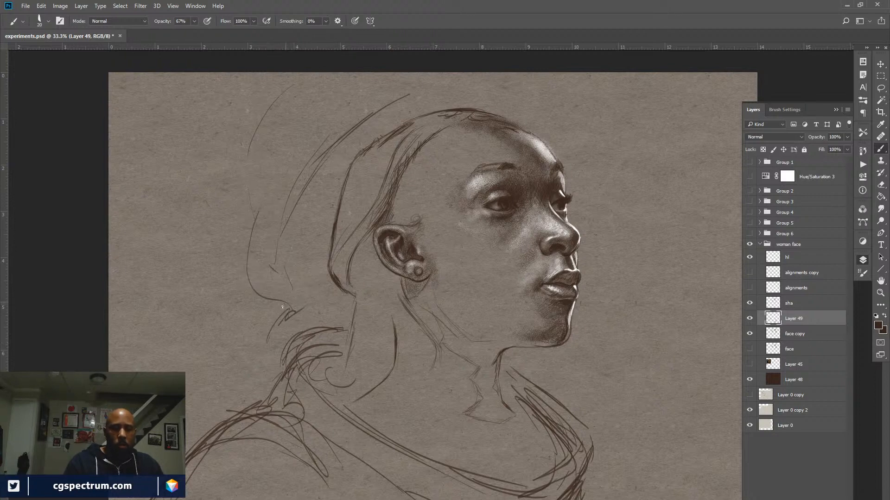
{"action": "mouse_move", "coordinate": [282, 307]}
{"action": "left_mouse_down"}
{"action": "mouse_move", "coordinate": [268, 341]}
{"action": "mouse_move", "coordinate": [324, 300]}
{"action": "mouse_move", "coordinate": [331, 319]}
{"action": "mouse_move", "coordinate": [265, 336]}
{"action": "left_mouse_up"}
{"action": "left_click_drag", "start_coordinate": [276, 312], "coordinate": [262, 344]}
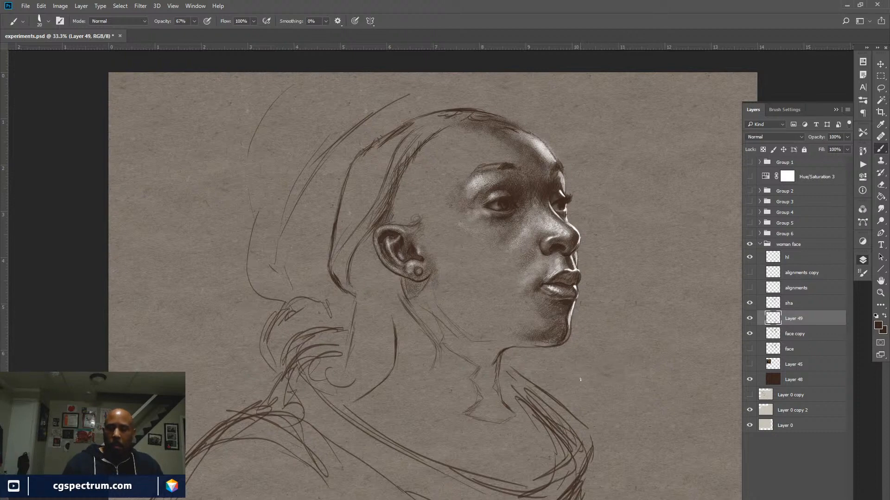
Sketch a curved line across the base of the neck and a large pointed collar shape flaring forward below the chin
{"action": "left_click_drag", "start_coordinate": [564, 381], "coordinate": [566, 399]}
{"action": "mouse_move", "coordinate": [565, 373]}
{"action": "left_mouse_down"}
{"action": "mouse_move", "coordinate": [650, 345]}
{"action": "mouse_move", "coordinate": [622, 364]}
{"action": "mouse_move", "coordinate": [666, 306]}
{"action": "mouse_move", "coordinate": [648, 338]}
{"action": "mouse_move", "coordinate": [675, 321]}
{"action": "mouse_move", "coordinate": [669, 347]}
{"action": "mouse_move", "coordinate": [665, 309]}
{"action": "mouse_move", "coordinate": [616, 363]}
{"action": "mouse_move", "coordinate": [450, 426]}
{"action": "mouse_move", "coordinate": [370, 416]}
{"action": "left_mouse_up"}
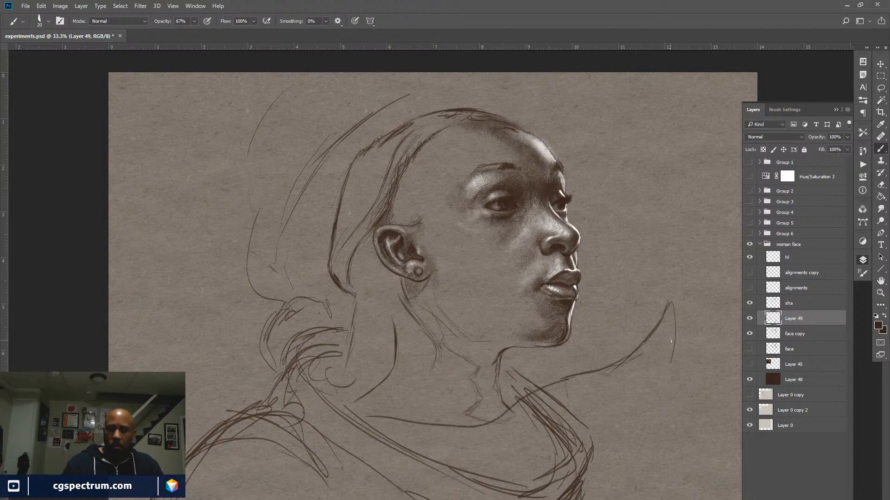
{"action": "mouse_move", "coordinate": [672, 361]}
{"action": "left_mouse_down"}
{"action": "mouse_move", "coordinate": [611, 437]}
{"action": "mouse_move", "coordinate": [570, 462]}
{"action": "left_mouse_up"}
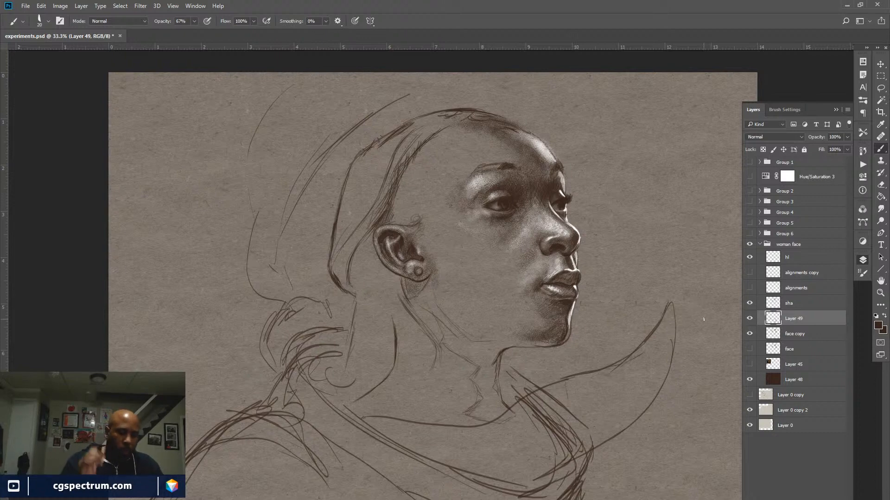
Hide the costume sketch on Layer 49, make face copy the active layer, and show the reference photo on Layer 45 again
{"action": "left_click_drag", "start_coordinate": [626, 363], "coordinate": [594, 321]}
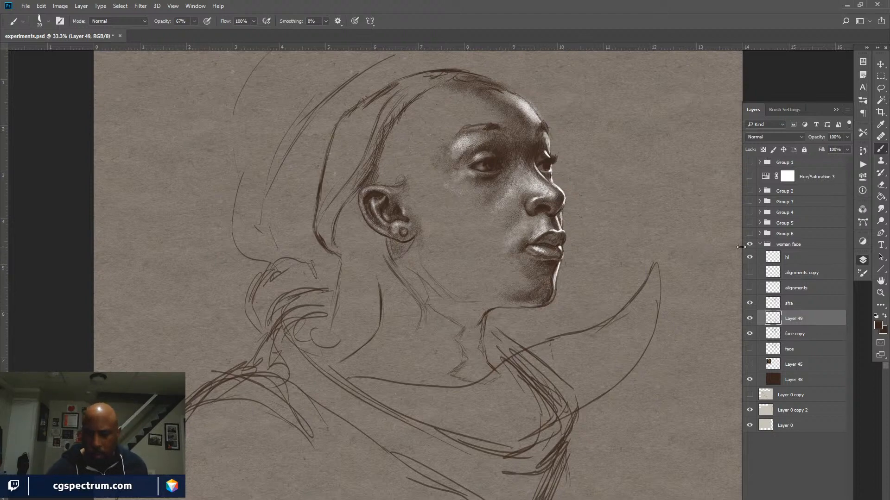
{"action": "left_click", "coordinate": [749, 318]}
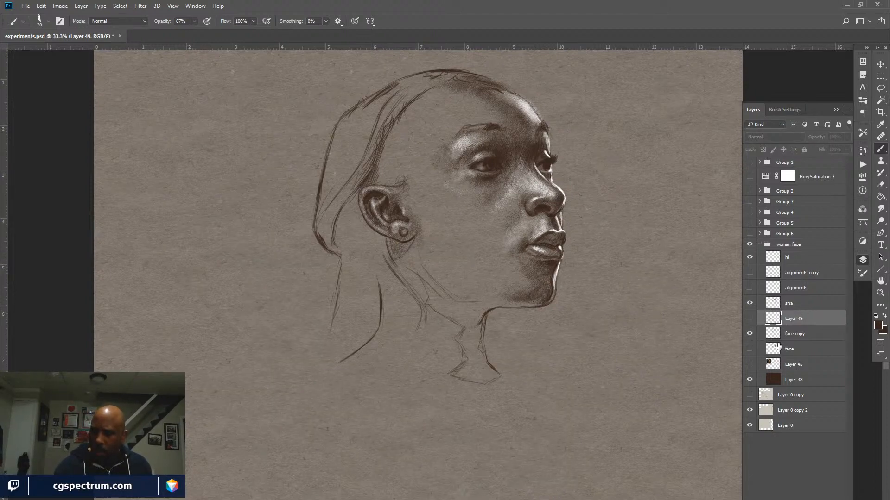
{"action": "left_click", "coordinate": [789, 335]}
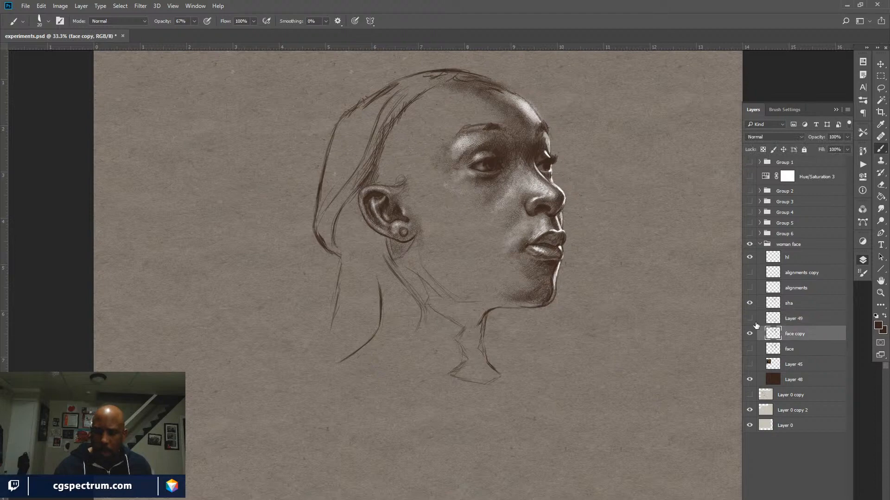
{"action": "left_click", "coordinate": [751, 364]}
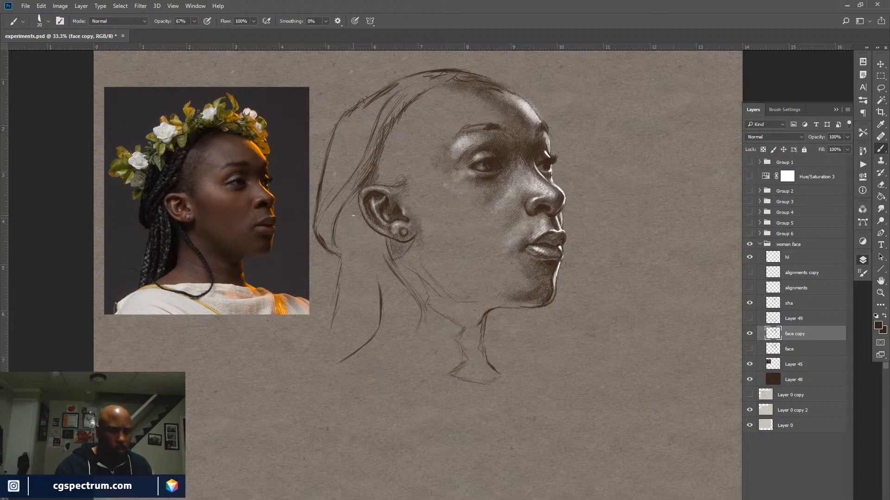
Shrink the brush, set its opacity to 65%, and start hatching the lower tip of the hair behind the head
{"action": "left_click_drag", "start_coordinate": [356, 199], "coordinate": [336, 246]}
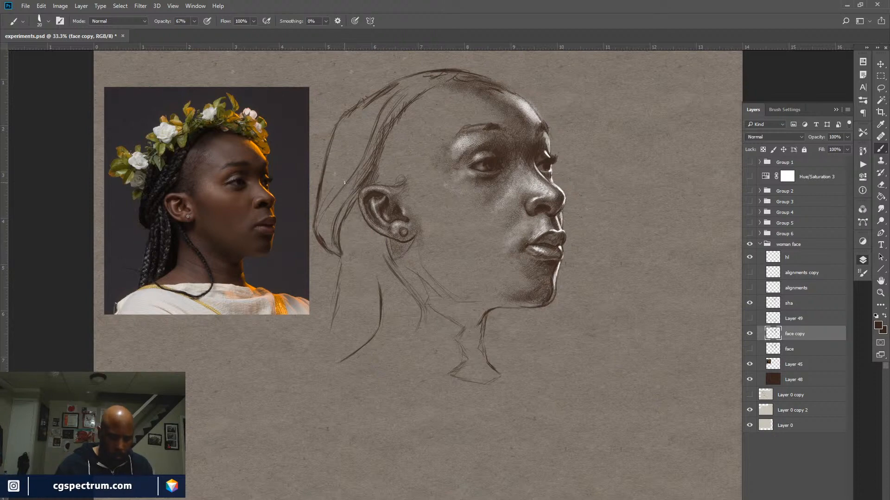
{"action": "scroll", "coordinate": [344, 183], "scroll_direction": "up", "scroll_amount": 2}
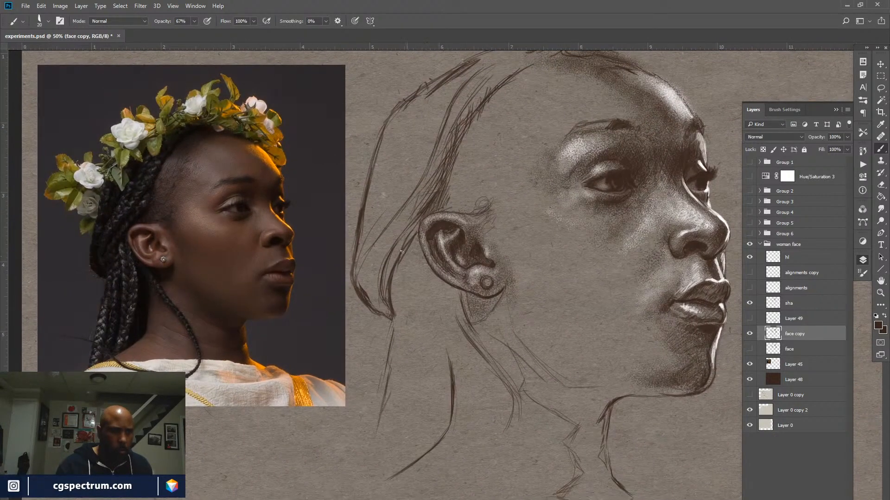
{"action": "key", "text": "bracketleft"}
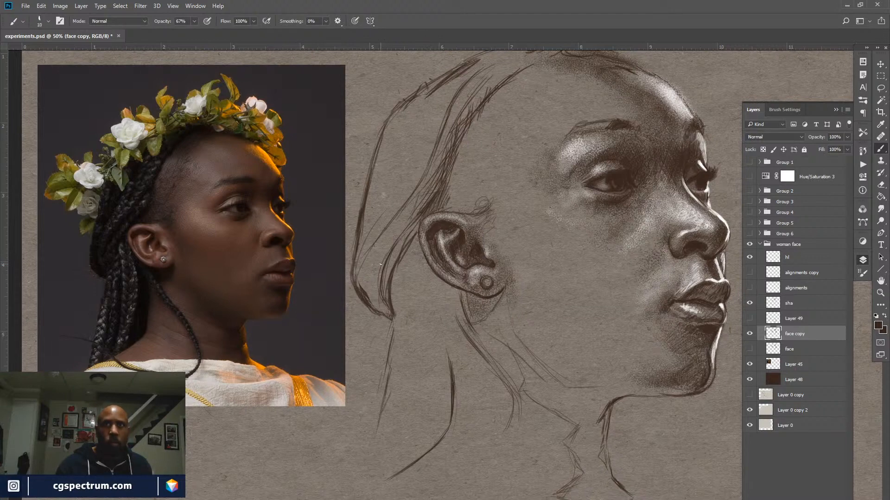
{"action": "left_click_drag", "start_coordinate": [162, 24], "coordinate": [157, 24]}
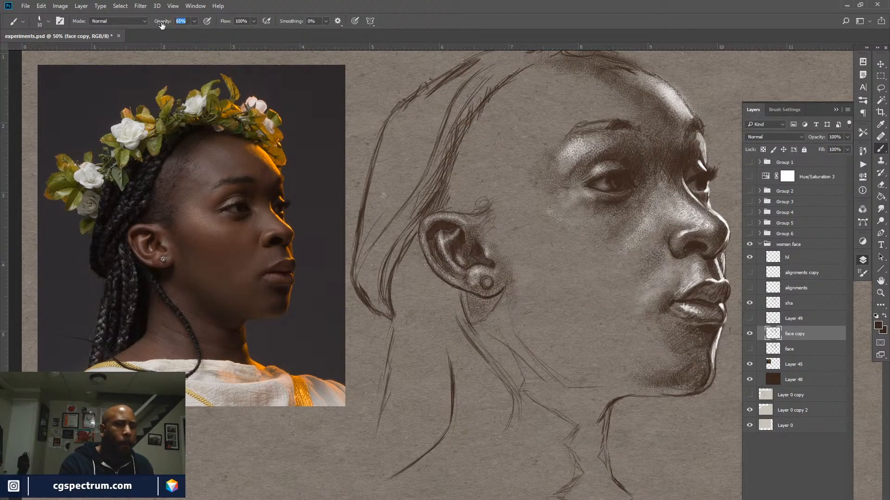
{"action": "left_click", "coordinate": [393, 262]}
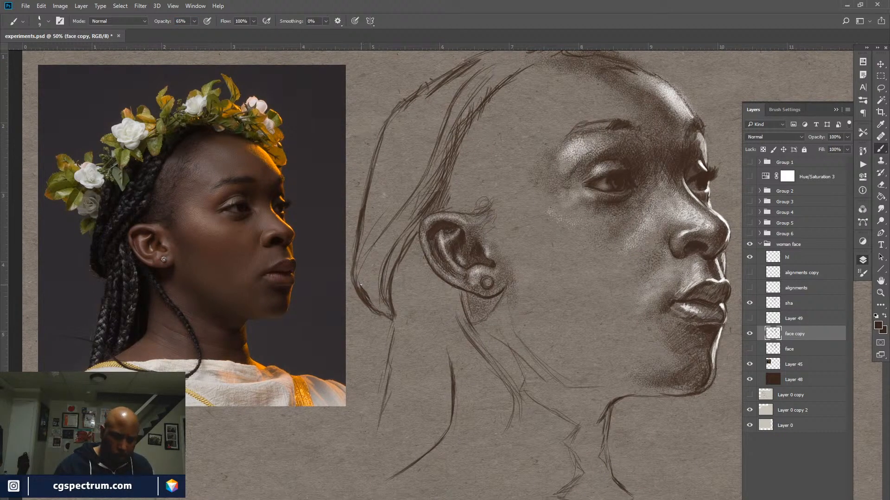
{"action": "left_click_drag", "start_coordinate": [365, 287], "coordinate": [387, 313]}
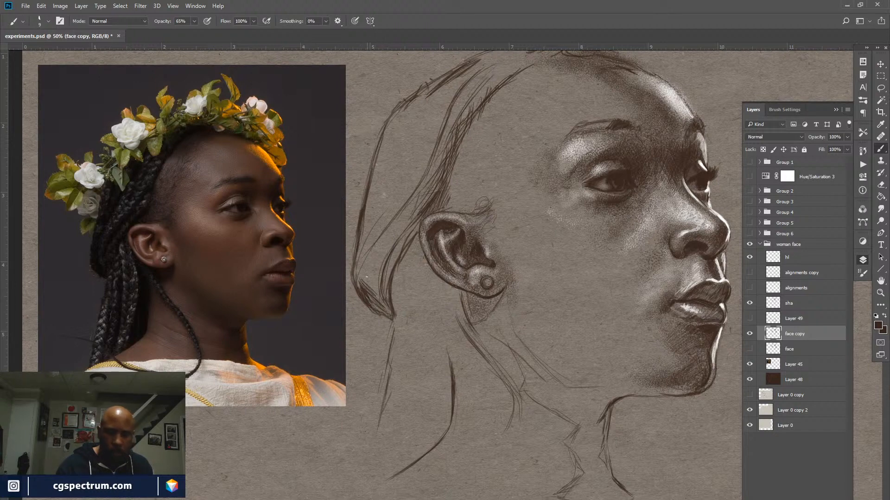
{"action": "left_click_drag", "start_coordinate": [366, 283], "coordinate": [376, 290]}
Set the brush opacity to 72% and add denser hatching and a long strand line into the lower tip of the hair
{"action": "key", "text": "7"}
{"action": "key", "text": "2"}
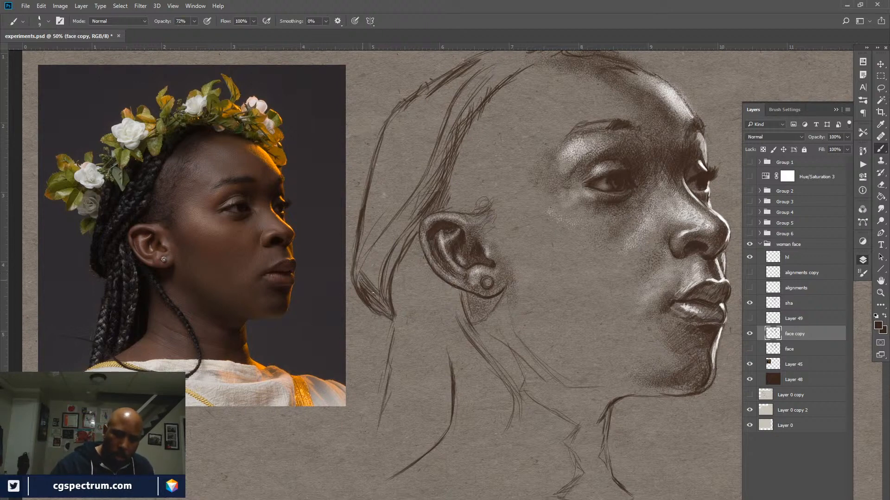
{"action": "left_click_drag", "start_coordinate": [369, 288], "coordinate": [380, 300]}
{"action": "left_click_drag", "start_coordinate": [361, 269], "coordinate": [375, 280]}
{"action": "left_click_drag", "start_coordinate": [444, 168], "coordinate": [369, 276]}
{"action": "left_click_drag", "start_coordinate": [370, 279], "coordinate": [372, 317]}
{"action": "left_click_drag", "start_coordinate": [372, 281], "coordinate": [366, 295]}
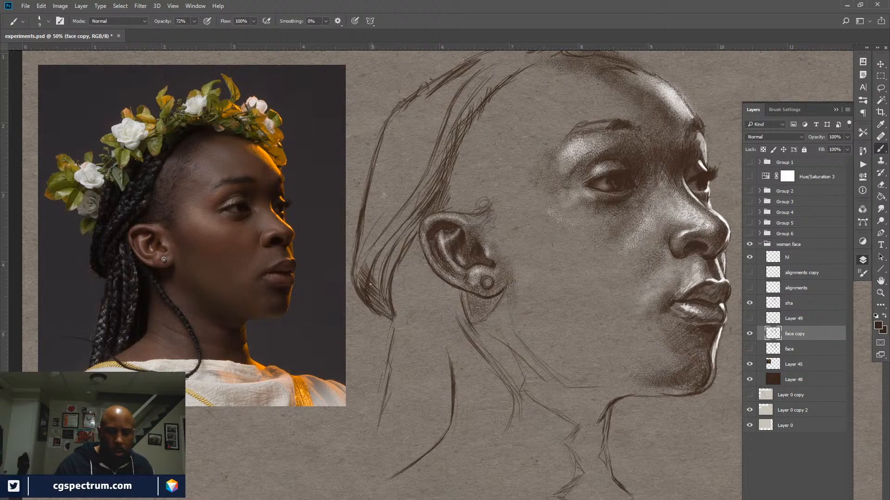
Strengthen the strand lines sweeping from behind the ear down to the gathered end of the hair
{"action": "left_click_drag", "start_coordinate": [397, 234], "coordinate": [376, 256]}
{"action": "mouse_move", "coordinate": [408, 221]}
{"action": "left_mouse_down"}
{"action": "mouse_move", "coordinate": [387, 244]}
{"action": "mouse_move", "coordinate": [444, 159]}
{"action": "left_mouse_up"}
{"action": "mouse_move", "coordinate": [417, 216]}
{"action": "left_mouse_down"}
{"action": "mouse_move", "coordinate": [393, 250]}
{"action": "mouse_move", "coordinate": [401, 239]}
{"action": "left_mouse_up"}
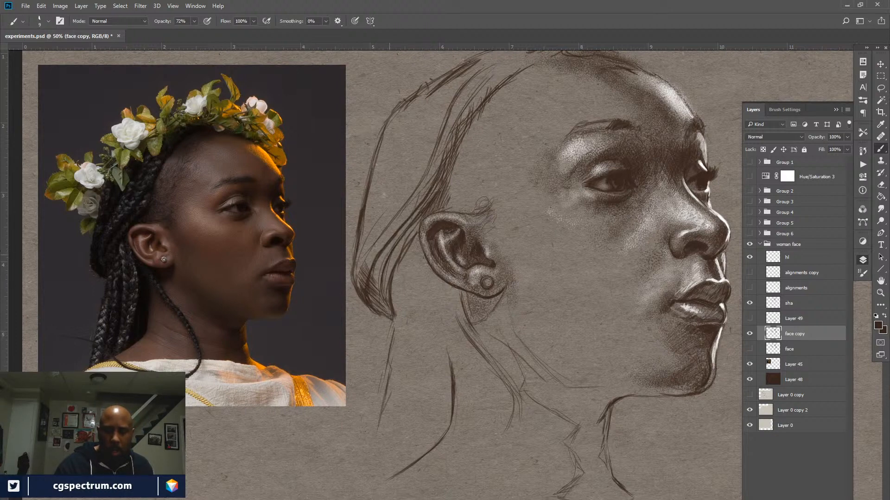
{"action": "left_click_drag", "start_coordinate": [388, 283], "coordinate": [383, 317]}
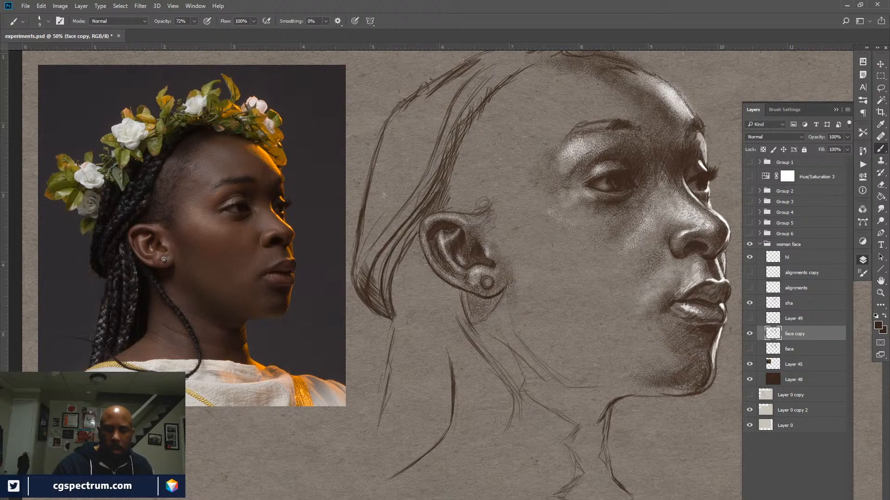
{"action": "left_click_drag", "start_coordinate": [394, 273], "coordinate": [390, 289]}
{"action": "left_click_drag", "start_coordinate": [418, 228], "coordinate": [407, 245]}
{"action": "left_click_drag", "start_coordinate": [412, 239], "coordinate": [401, 257]}
{"action": "left_click_drag", "start_coordinate": [421, 223], "coordinate": [415, 234]}
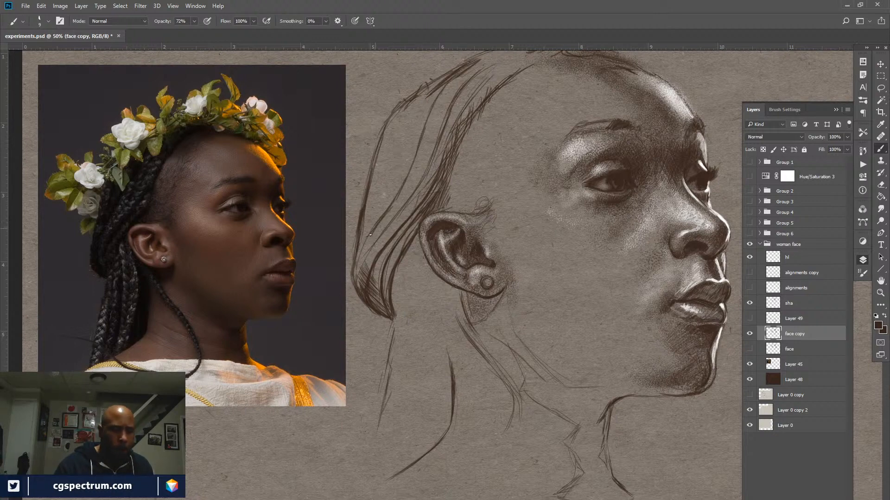
Draw flowing strand lines along the outer back section of the hair, from the upper curve down to the lower tip
{"action": "mouse_move", "coordinate": [376, 226]}
{"action": "left_mouse_down"}
{"action": "mouse_move", "coordinate": [351, 291]}
{"action": "mouse_move", "coordinate": [352, 279]}
{"action": "left_mouse_up"}
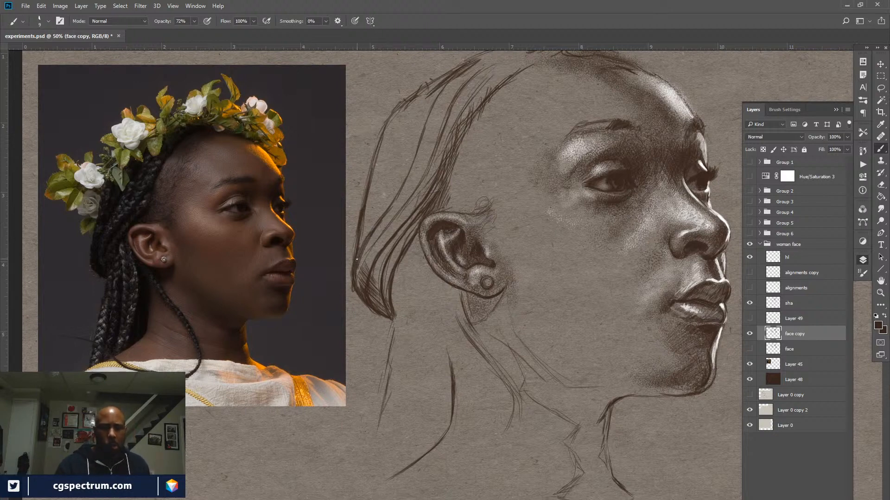
{"action": "left_click_drag", "start_coordinate": [422, 181], "coordinate": [356, 273]}
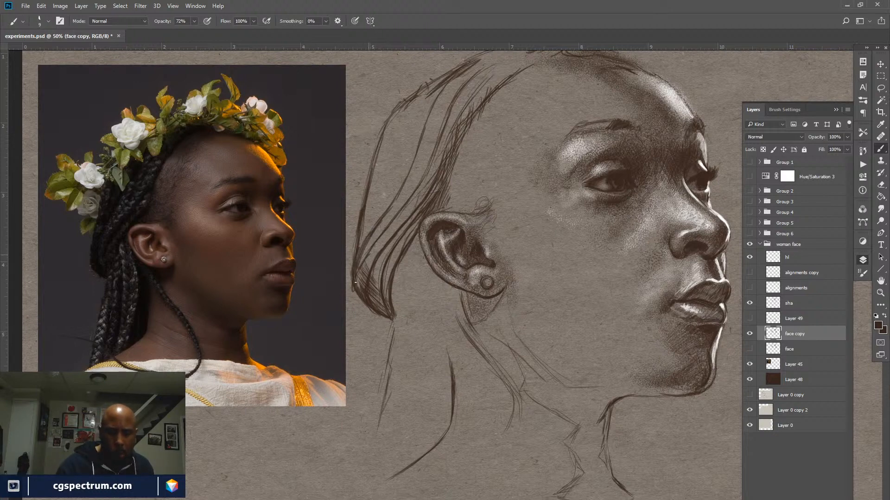
{"action": "left_click_drag", "start_coordinate": [381, 231], "coordinate": [356, 272]}
{"action": "left_click_drag", "start_coordinate": [393, 217], "coordinate": [384, 230]}
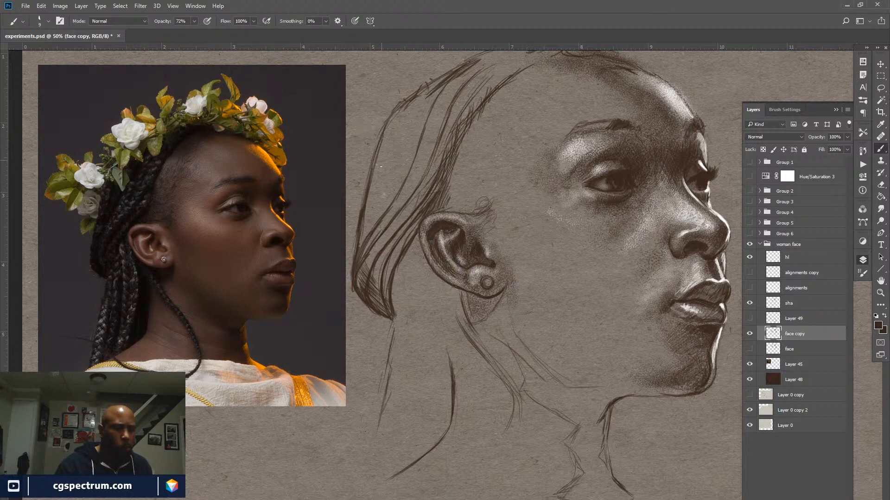
{"action": "mouse_move", "coordinate": [401, 112]}
{"action": "left_mouse_down"}
{"action": "mouse_move", "coordinate": [364, 240]}
{"action": "mouse_move", "coordinate": [396, 133]}
{"action": "left_mouse_up"}
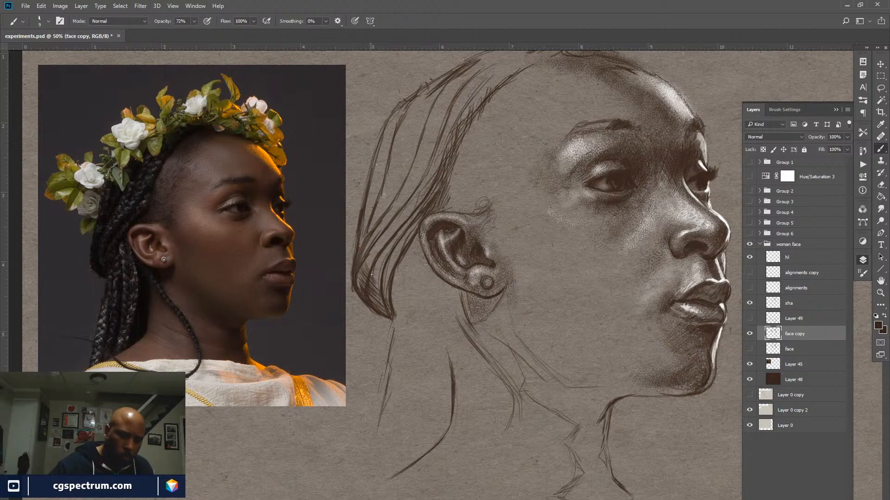
Crosshatch the gathered lower end of the hair with short overlapping strokes to darken it into a shadow mass
{"action": "mouse_move", "coordinate": [371, 272]}
{"action": "left_mouse_down"}
{"action": "mouse_move", "coordinate": [374, 252]}
{"action": "mouse_move", "coordinate": [382, 269]}
{"action": "left_mouse_up"}
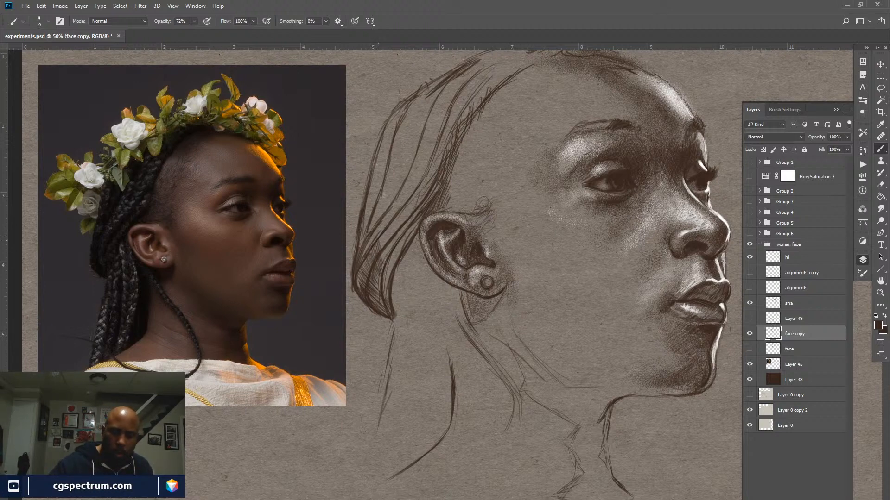
{"action": "left_click_drag", "start_coordinate": [379, 236], "coordinate": [385, 247]}
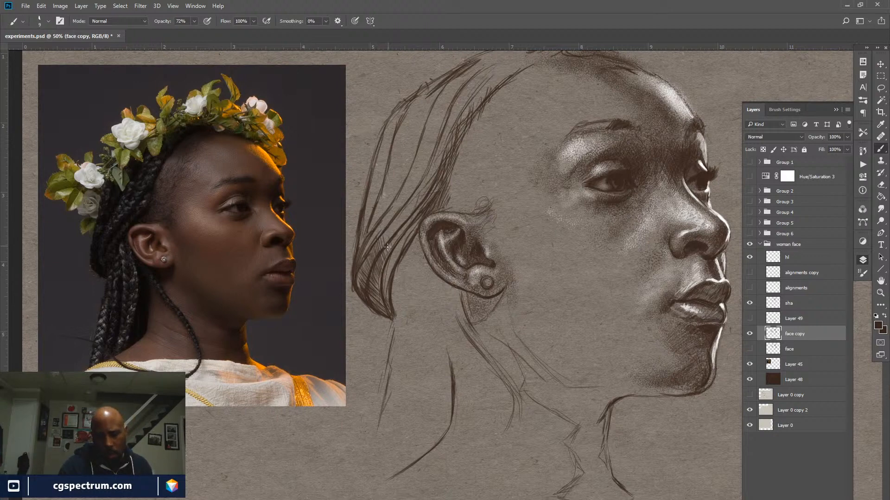
{"action": "left_click_drag", "start_coordinate": [364, 263], "coordinate": [372, 272]}
{"action": "left_click_drag", "start_coordinate": [371, 279], "coordinate": [383, 309]}
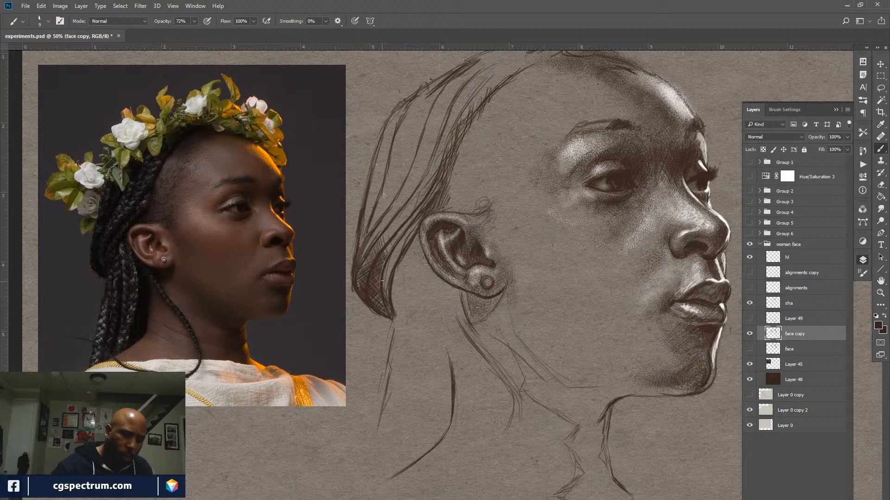
{"action": "left_click_drag", "start_coordinate": [382, 281], "coordinate": [387, 294]}
{"action": "mouse_move", "coordinate": [383, 278]}
{"action": "left_mouse_down"}
{"action": "mouse_move", "coordinate": [388, 290]}
{"action": "mouse_move", "coordinate": [387, 281]}
{"action": "left_mouse_up"}
{"action": "mouse_move", "coordinate": [385, 271]}
{"action": "left_mouse_down"}
{"action": "mouse_move", "coordinate": [388, 280]}
{"action": "mouse_move", "coordinate": [394, 263]}
{"action": "left_mouse_up"}
{"action": "left_click_drag", "start_coordinate": [393, 252], "coordinate": [385, 285]}
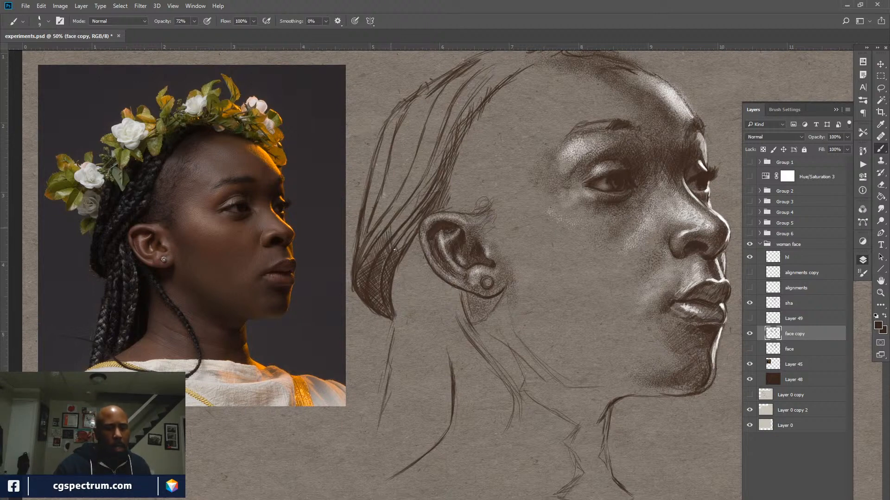
Extend the crosshatching from the gathered lower end up along the hair section behind the ear
{"action": "mouse_move", "coordinate": [393, 231]}
{"action": "left_mouse_down"}
{"action": "mouse_move", "coordinate": [409, 208]}
{"action": "mouse_move", "coordinate": [391, 225]}
{"action": "mouse_move", "coordinate": [400, 226]}
{"action": "left_mouse_up"}
{"action": "left_click_drag", "start_coordinate": [373, 253], "coordinate": [394, 236]}
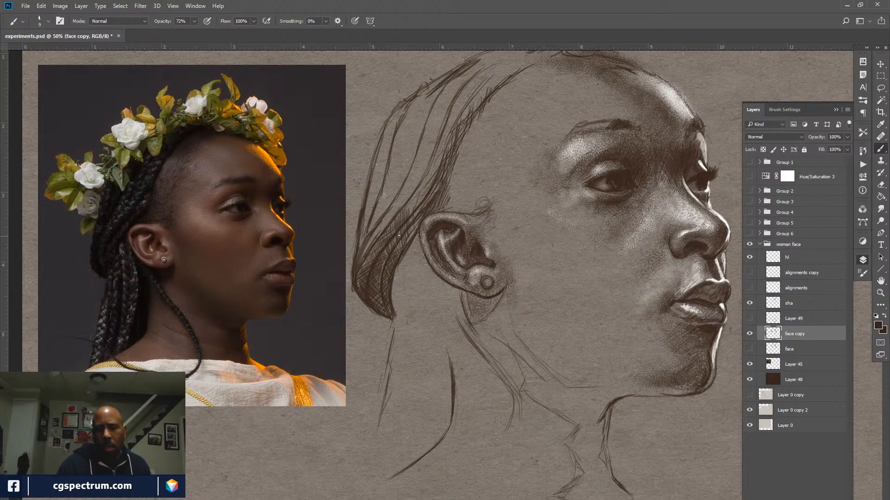
{"action": "left_click_drag", "start_coordinate": [367, 263], "coordinate": [413, 234]}
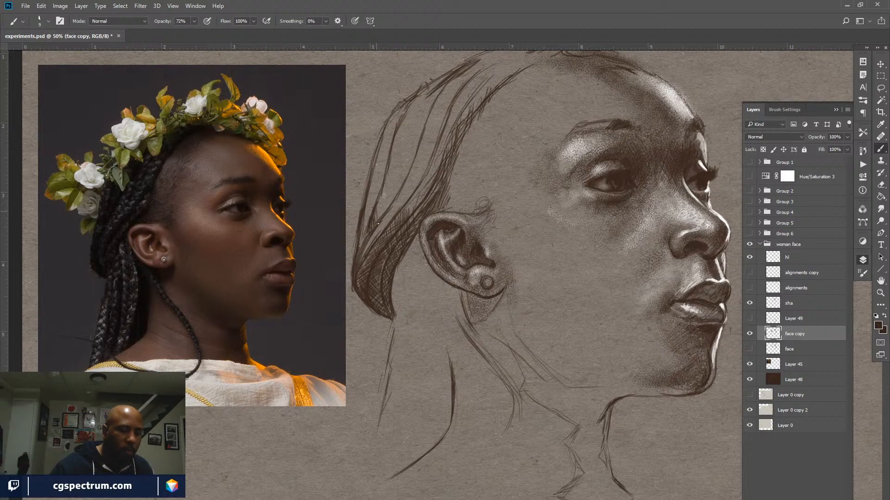
Hatch the middle of the hair's back section with long, narrow strokes rising toward the crown
{"action": "mouse_move", "coordinate": [376, 202]}
{"action": "left_mouse_down"}
{"action": "mouse_move", "coordinate": [387, 193]}
{"action": "mouse_move", "coordinate": [389, 205]}
{"action": "mouse_move", "coordinate": [392, 167]}
{"action": "mouse_move", "coordinate": [397, 188]}
{"action": "mouse_move", "coordinate": [396, 143]}
{"action": "mouse_move", "coordinate": [394, 153]}
{"action": "left_mouse_up"}
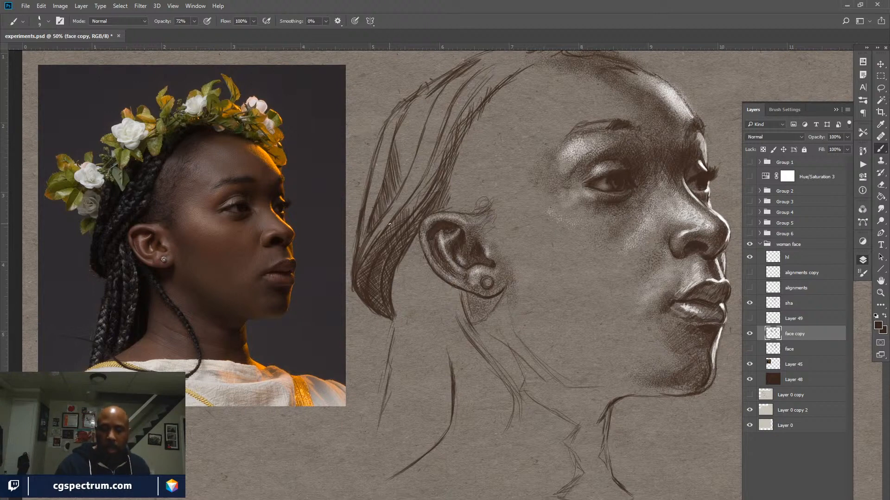
{"action": "mouse_move", "coordinate": [399, 167]}
{"action": "left_mouse_down"}
{"action": "mouse_move", "coordinate": [396, 126]}
{"action": "mouse_move", "coordinate": [400, 158]}
{"action": "left_mouse_up"}
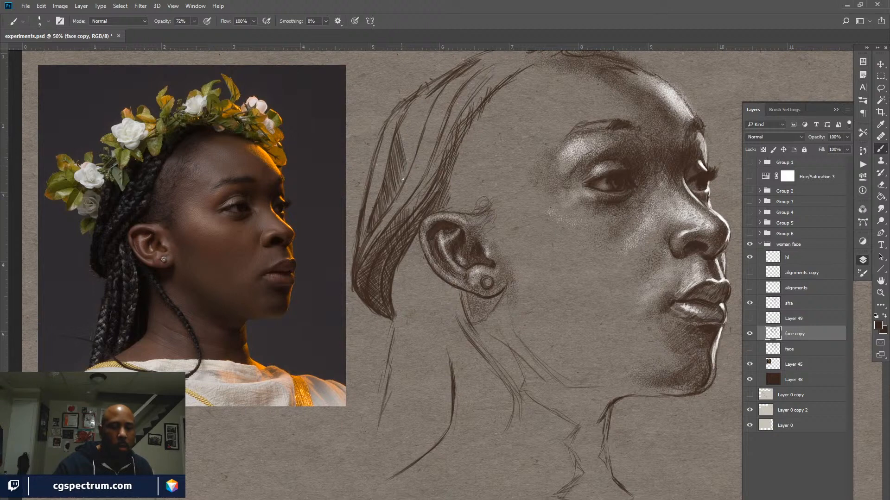
{"action": "left_click_drag", "start_coordinate": [399, 192], "coordinate": [401, 132]}
{"action": "left_click_drag", "start_coordinate": [410, 163], "coordinate": [406, 121]}
{"action": "left_click_drag", "start_coordinate": [415, 153], "coordinate": [412, 136]}
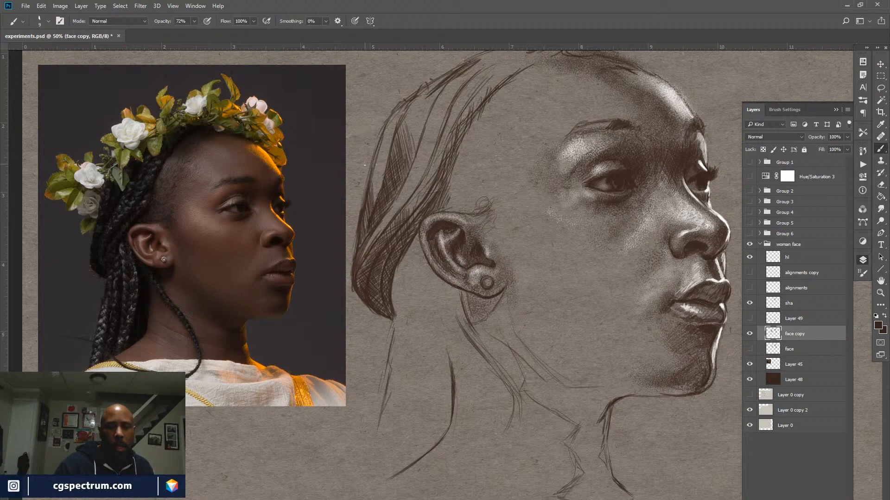
Fill the outer back edge of the hair with dense vertical hatching and deepen the shadow beside it
{"action": "mouse_move", "coordinate": [370, 177]}
{"action": "left_mouse_down"}
{"action": "mouse_move", "coordinate": [382, 187]}
{"action": "mouse_move", "coordinate": [381, 139]}
{"action": "mouse_move", "coordinate": [384, 153]}
{"action": "mouse_move", "coordinate": [396, 117]}
{"action": "left_mouse_up"}
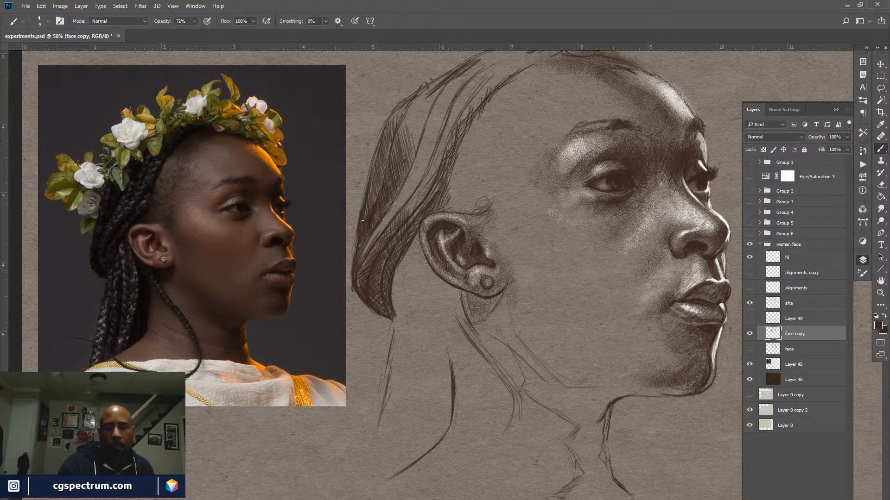
{"action": "left_click_drag", "start_coordinate": [370, 204], "coordinate": [379, 168]}
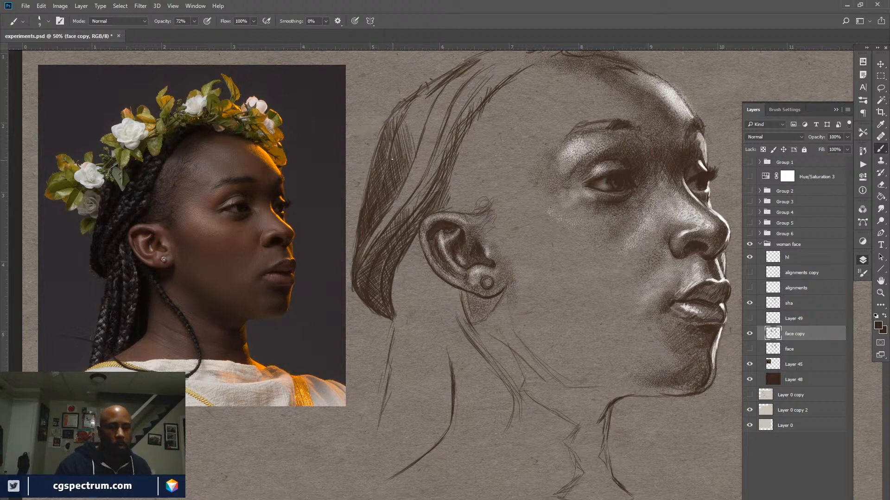
{"action": "left_click_drag", "start_coordinate": [392, 141], "coordinate": [382, 177]}
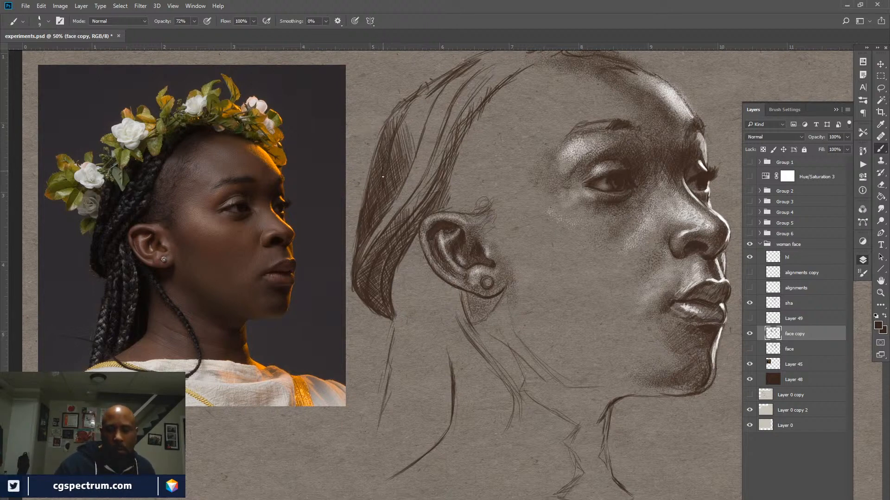
{"action": "left_click_drag", "start_coordinate": [398, 132], "coordinate": [397, 127]}
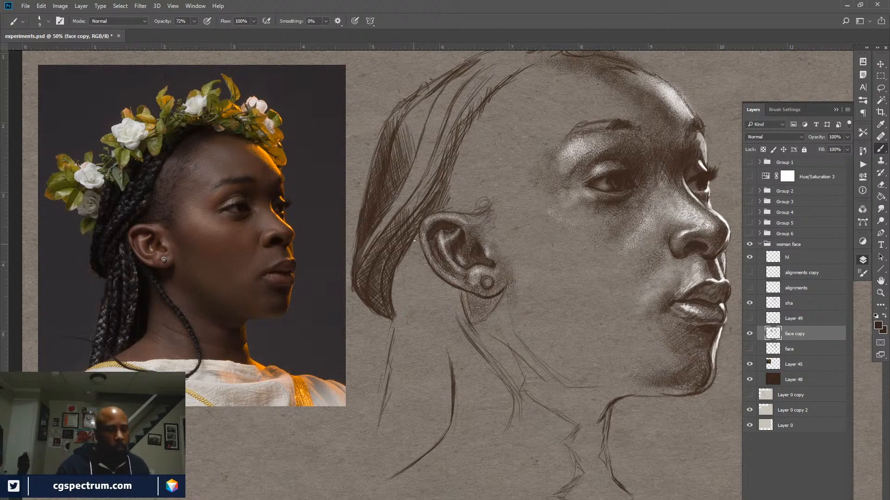
Sketch thin strands hanging from beneath the gathered hair down along the back of the neck
{"action": "left_click_drag", "start_coordinate": [413, 240], "coordinate": [401, 328]}
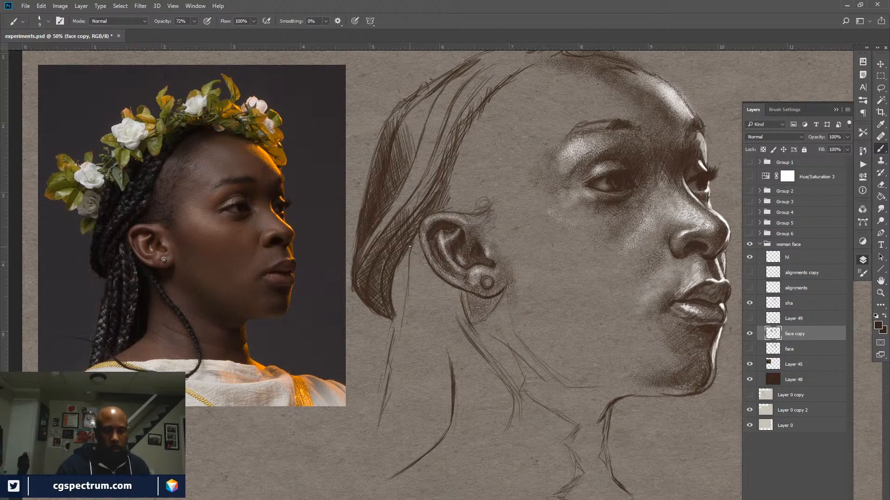
{"action": "left_click_drag", "start_coordinate": [408, 268], "coordinate": [395, 332]}
{"action": "left_click_drag", "start_coordinate": [398, 295], "coordinate": [392, 367]}
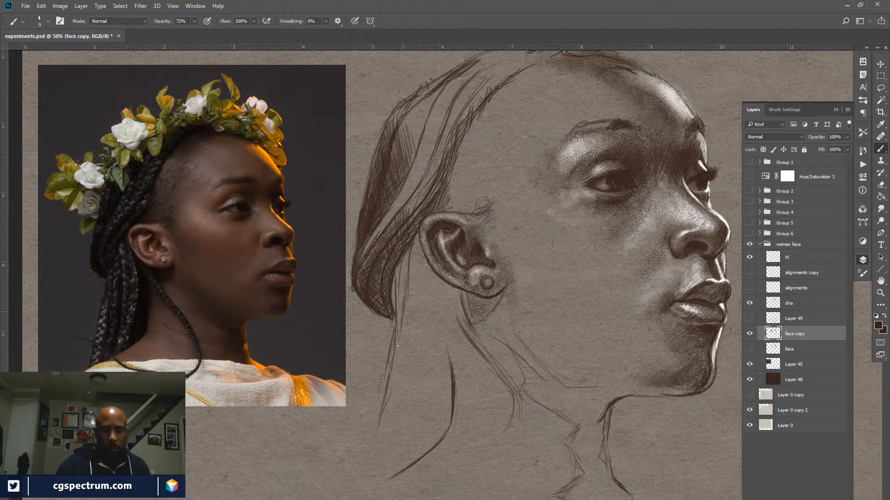
{"action": "left_click_drag", "start_coordinate": [402, 313], "coordinate": [391, 379]}
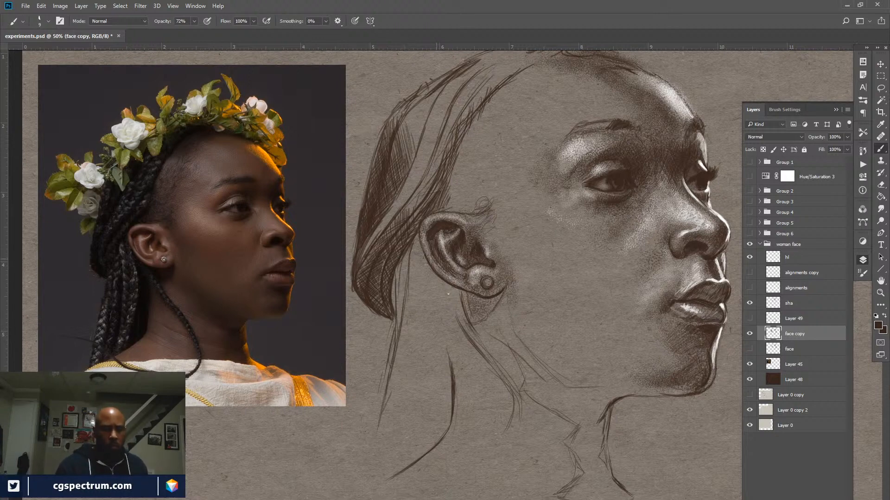
Sketch long loose strands falling from behind the ear down the neck to the shoulder line
{"action": "left_click_drag", "start_coordinate": [445, 322], "coordinate": [446, 334]}
{"action": "mouse_move", "coordinate": [428, 268]}
{"action": "left_mouse_down"}
{"action": "mouse_move", "coordinate": [428, 367]}
{"action": "mouse_move", "coordinate": [433, 319]}
{"action": "mouse_move", "coordinate": [425, 385]}
{"action": "left_mouse_up"}
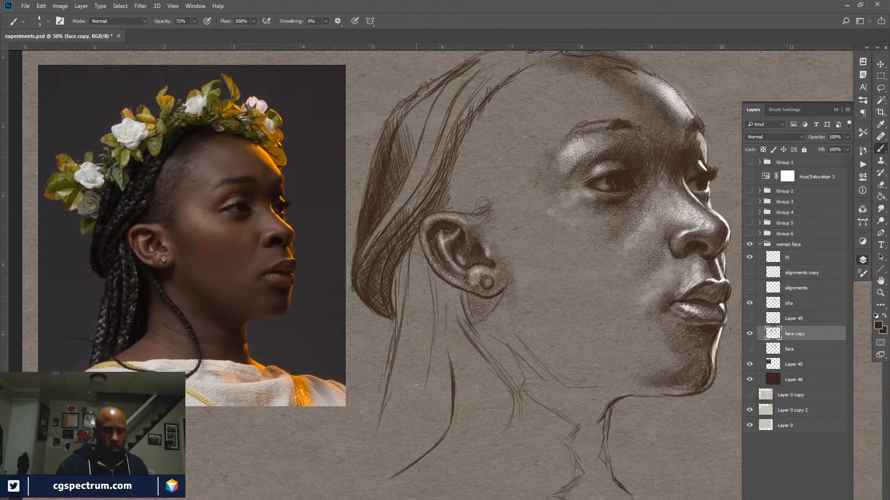
{"action": "mouse_move", "coordinate": [433, 293]}
{"action": "left_mouse_down"}
{"action": "mouse_move", "coordinate": [431, 377]}
{"action": "mouse_move", "coordinate": [418, 412]}
{"action": "left_mouse_up"}
{"action": "mouse_move", "coordinate": [428, 360]}
{"action": "left_mouse_down"}
{"action": "mouse_move", "coordinate": [409, 422]}
{"action": "mouse_move", "coordinate": [421, 385]}
{"action": "mouse_move", "coordinate": [406, 428]}
{"action": "left_mouse_up"}
{"action": "mouse_move", "coordinate": [423, 386]}
{"action": "left_mouse_down"}
{"action": "mouse_move", "coordinate": [408, 440]}
{"action": "mouse_move", "coordinate": [419, 430]}
{"action": "left_mouse_up"}
{"action": "left_click_drag", "start_coordinate": [420, 429], "coordinate": [409, 459]}
{"action": "left_click_drag", "start_coordinate": [429, 356], "coordinate": [415, 428]}
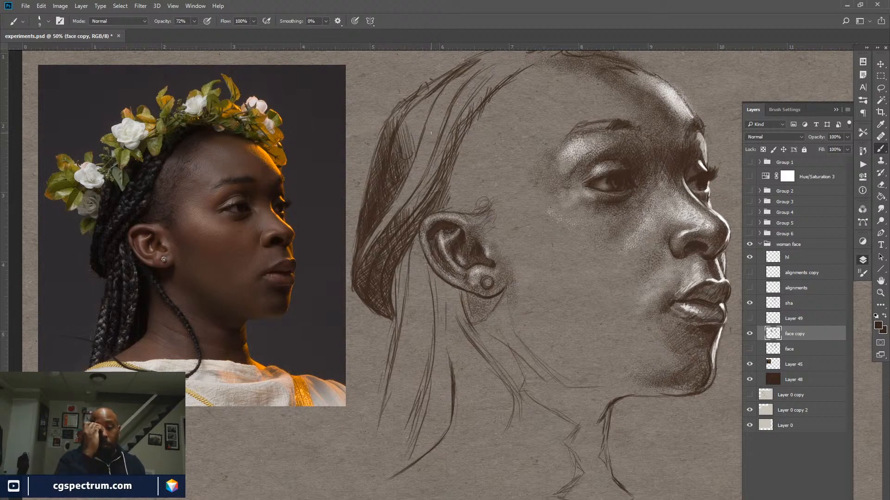
Crosshatch the upper back of the hair between the outer contour and the inner strand lines
{"action": "left_click_drag", "start_coordinate": [431, 133], "coordinate": [481, 129]}
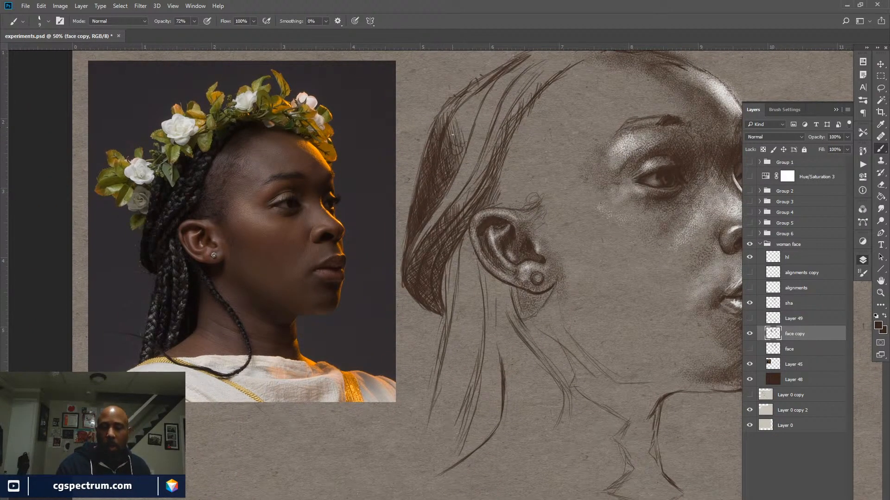
{"action": "left_click_drag", "start_coordinate": [452, 135], "coordinate": [448, 134]}
{"action": "mouse_move", "coordinate": [471, 124]}
{"action": "left_mouse_down"}
{"action": "mouse_move", "coordinate": [497, 75]}
{"action": "mouse_move", "coordinate": [452, 129]}
{"action": "mouse_move", "coordinate": [458, 138]}
{"action": "mouse_move", "coordinate": [444, 138]}
{"action": "mouse_move", "coordinate": [449, 124]}
{"action": "mouse_move", "coordinate": [446, 142]}
{"action": "mouse_move", "coordinate": [455, 119]}
{"action": "mouse_move", "coordinate": [442, 109]}
{"action": "mouse_move", "coordinate": [426, 133]}
{"action": "left_mouse_up"}
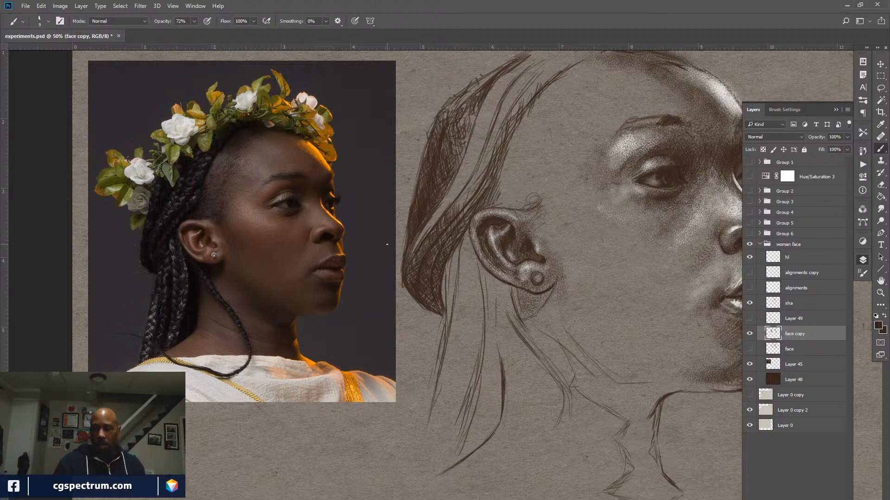
Sketch loose overlapping hair strands along the top of the head, from the crown forward to the upper forehead
{"action": "key", "text": "ctrl+minus"}
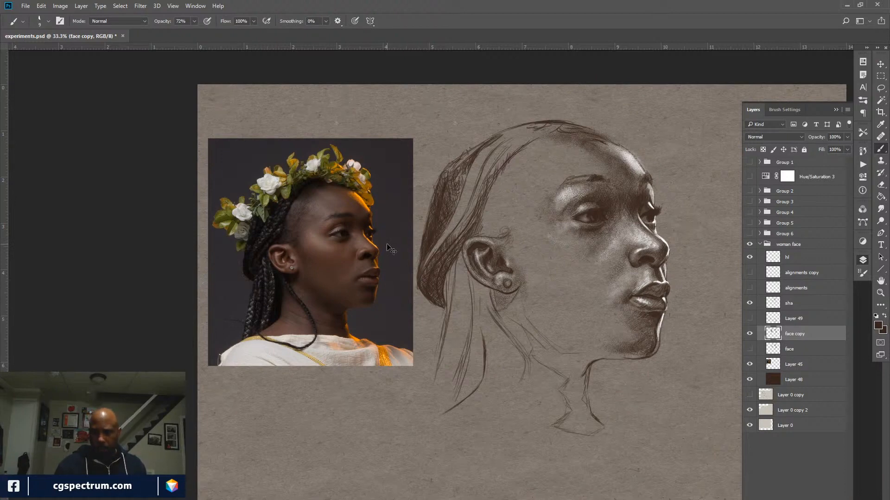
{"action": "key", "text": "ctrl+plus"}
{"action": "left_click_drag", "start_coordinate": [580, 302], "coordinate": [476, 377]}
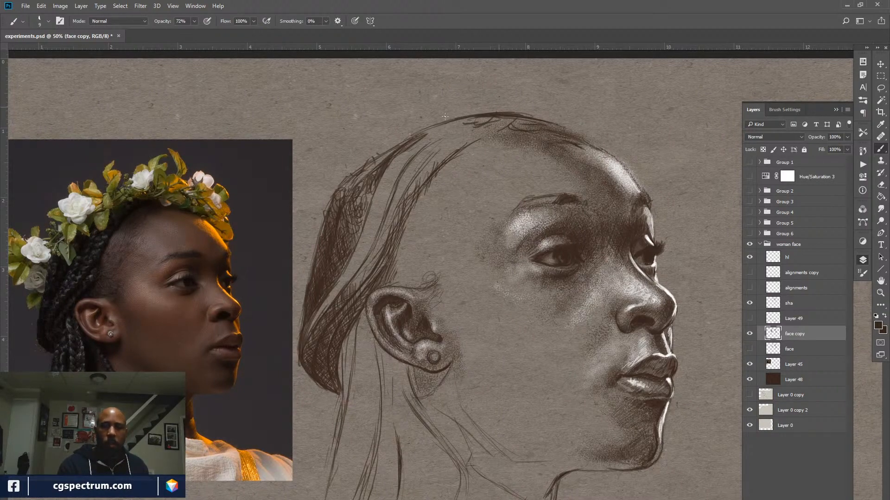
{"action": "mouse_move", "coordinate": [475, 113]}
{"action": "left_mouse_down"}
{"action": "mouse_move", "coordinate": [512, 108]}
{"action": "mouse_move", "coordinate": [468, 110]}
{"action": "mouse_move", "coordinate": [545, 112]}
{"action": "mouse_move", "coordinate": [487, 108]}
{"action": "mouse_move", "coordinate": [537, 111]}
{"action": "mouse_move", "coordinate": [550, 119]}
{"action": "mouse_move", "coordinate": [514, 110]}
{"action": "mouse_move", "coordinate": [577, 127]}
{"action": "left_mouse_up"}
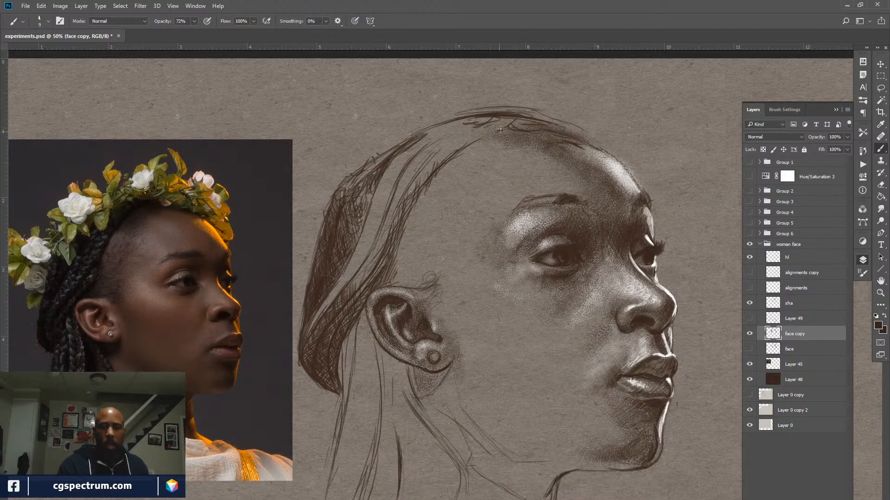
{"action": "mouse_move", "coordinate": [494, 117]}
{"action": "left_mouse_down"}
{"action": "mouse_move", "coordinate": [518, 116]}
{"action": "mouse_move", "coordinate": [458, 117]}
{"action": "mouse_move", "coordinate": [428, 132]}
{"action": "mouse_move", "coordinate": [457, 117]}
{"action": "mouse_move", "coordinate": [440, 120]}
{"action": "mouse_move", "coordinate": [423, 132]}
{"action": "mouse_move", "coordinate": [532, 119]}
{"action": "mouse_move", "coordinate": [510, 121]}
{"action": "mouse_move", "coordinate": [521, 127]}
{"action": "mouse_move", "coordinate": [530, 116]}
{"action": "mouse_move", "coordinate": [537, 120]}
{"action": "mouse_move", "coordinate": [512, 117]}
{"action": "mouse_move", "coordinate": [549, 116]}
{"action": "left_mouse_up"}
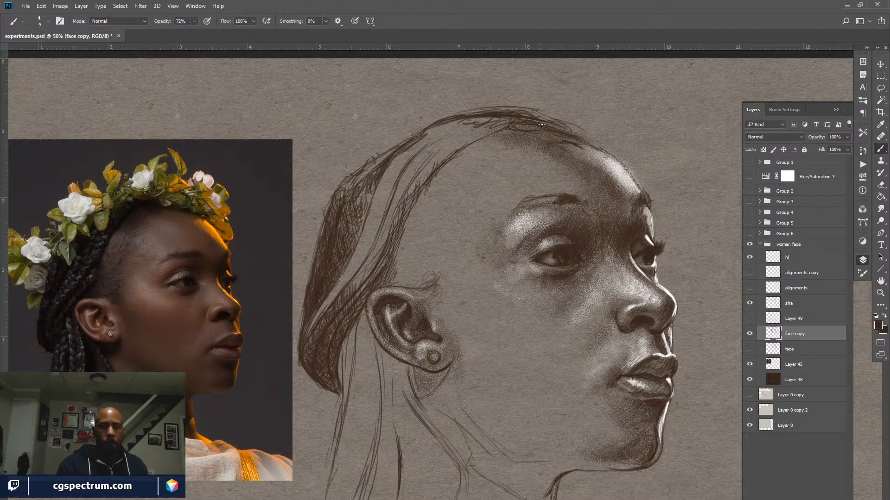
{"action": "left_click_drag", "start_coordinate": [571, 127], "coordinate": [619, 156]}
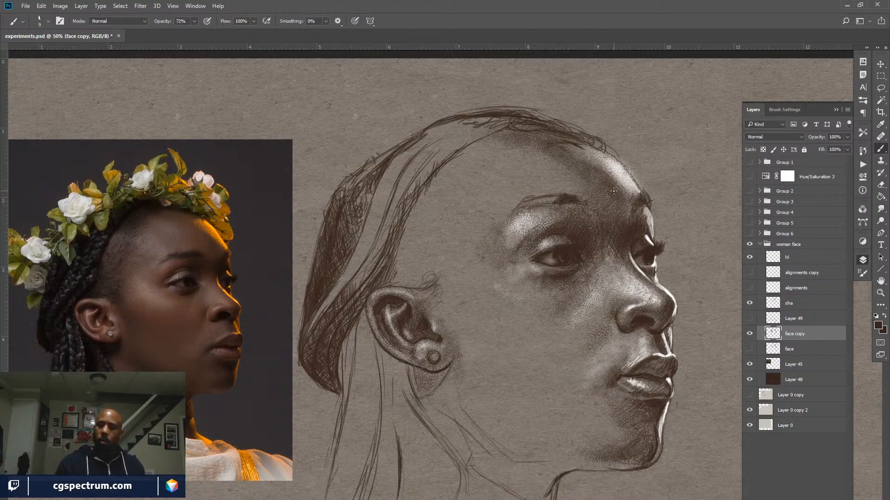
Thicken the hair's outer contour from the crown down toward the back of the head and reinforce the inner hairline
{"action": "mouse_move", "coordinate": [579, 124]}
{"action": "left_mouse_down"}
{"action": "mouse_move", "coordinate": [498, 106]}
{"action": "mouse_move", "coordinate": [433, 117]}
{"action": "mouse_move", "coordinate": [365, 166]}
{"action": "left_mouse_up"}
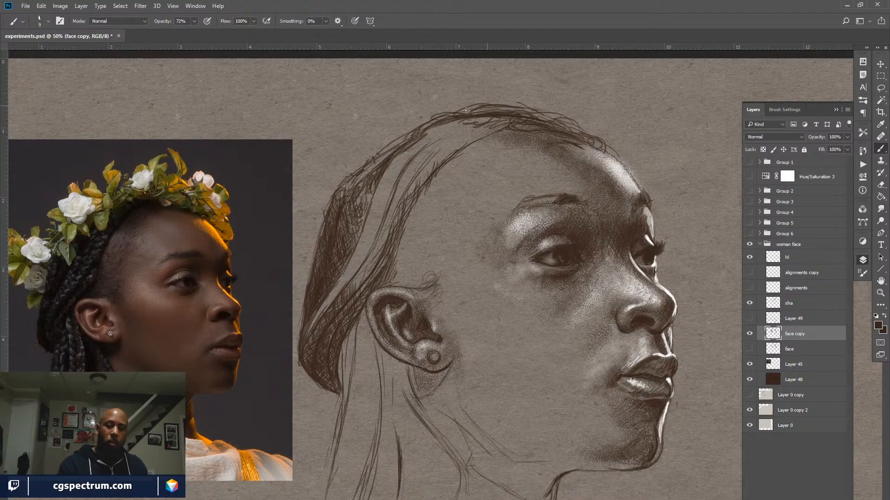
{"action": "mouse_move", "coordinate": [463, 113]}
{"action": "left_mouse_down"}
{"action": "mouse_move", "coordinate": [511, 106]}
{"action": "mouse_move", "coordinate": [567, 119]}
{"action": "mouse_move", "coordinate": [452, 112]}
{"action": "mouse_move", "coordinate": [392, 141]}
{"action": "mouse_move", "coordinate": [346, 180]}
{"action": "left_mouse_up"}
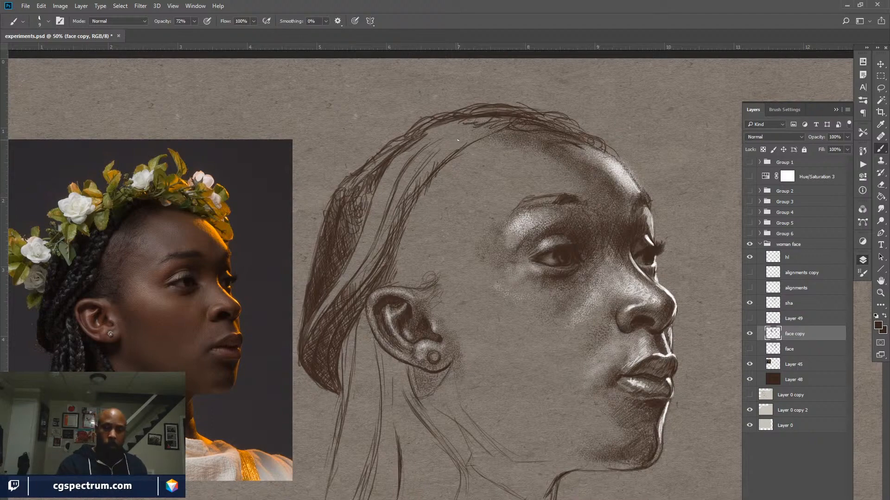
{"action": "mouse_move", "coordinate": [451, 151]}
{"action": "left_mouse_down"}
{"action": "mouse_move", "coordinate": [481, 133]}
{"action": "mouse_move", "coordinate": [466, 144]}
{"action": "left_mouse_up"}
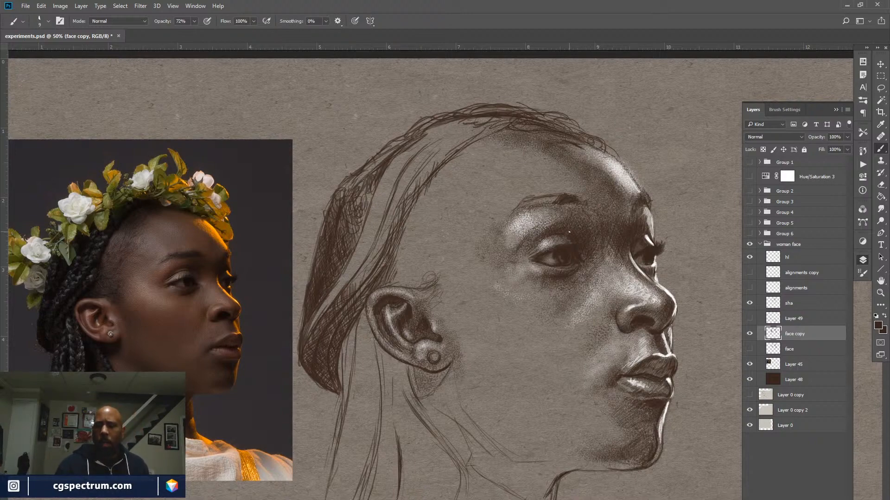
Fill the shadow beneath the jaw at the top of the neck with dense diagonal hatching
{"action": "left_click_drag", "start_coordinate": [549, 365], "coordinate": [536, 282]}
{"action": "left_click_drag", "start_coordinate": [547, 377], "coordinate": [516, 311]}
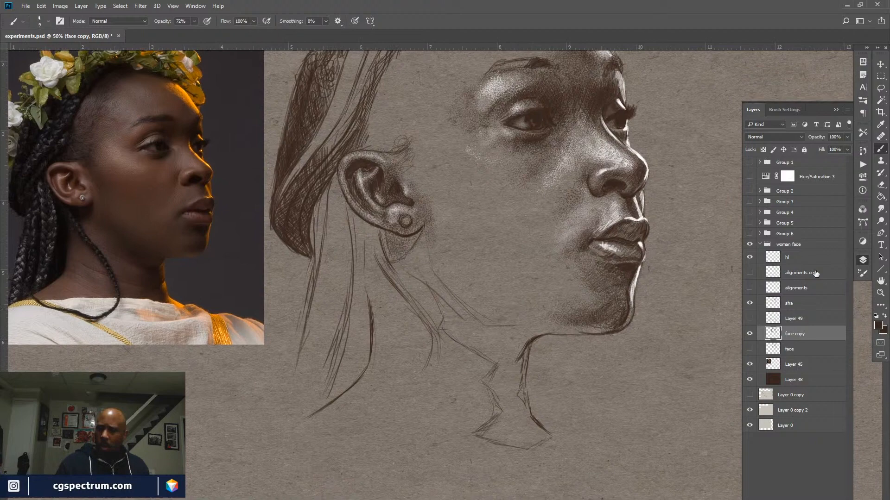
{"action": "left_click", "coordinate": [751, 305]}
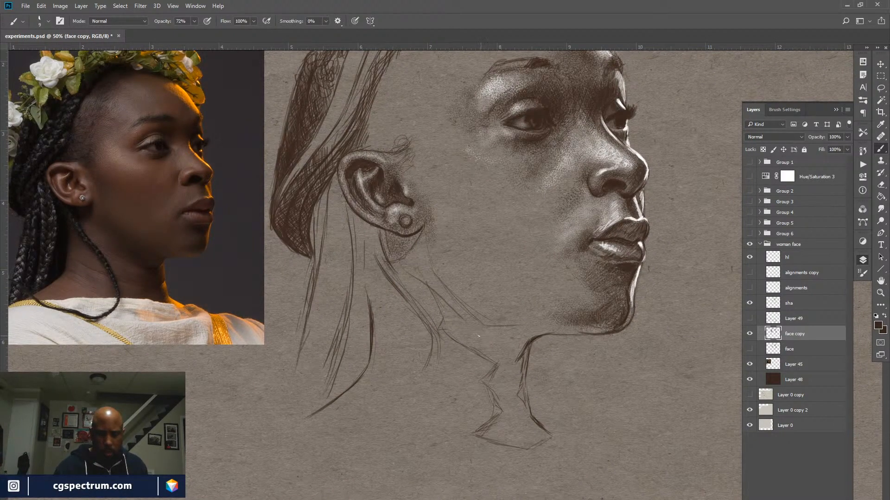
{"action": "mouse_move", "coordinate": [479, 329]}
{"action": "left_mouse_down"}
{"action": "mouse_move", "coordinate": [471, 339]}
{"action": "mouse_move", "coordinate": [508, 328]}
{"action": "mouse_move", "coordinate": [501, 332]}
{"action": "left_mouse_up"}
{"action": "mouse_move", "coordinate": [492, 340]}
{"action": "left_mouse_down"}
{"action": "mouse_move", "coordinate": [511, 332]}
{"action": "mouse_move", "coordinate": [480, 358]}
{"action": "mouse_move", "coordinate": [518, 334]}
{"action": "left_mouse_up"}
{"action": "mouse_move", "coordinate": [484, 357]}
{"action": "left_mouse_down"}
{"action": "mouse_move", "coordinate": [518, 339]}
{"action": "mouse_move", "coordinate": [479, 358]}
{"action": "mouse_move", "coordinate": [492, 361]}
{"action": "mouse_move", "coordinate": [523, 340]}
{"action": "mouse_move", "coordinate": [514, 362]}
{"action": "left_mouse_up"}
{"action": "mouse_move", "coordinate": [502, 376]}
{"action": "left_mouse_down"}
{"action": "mouse_move", "coordinate": [527, 341]}
{"action": "mouse_move", "coordinate": [504, 367]}
{"action": "mouse_move", "coordinate": [522, 340]}
{"action": "left_mouse_up"}
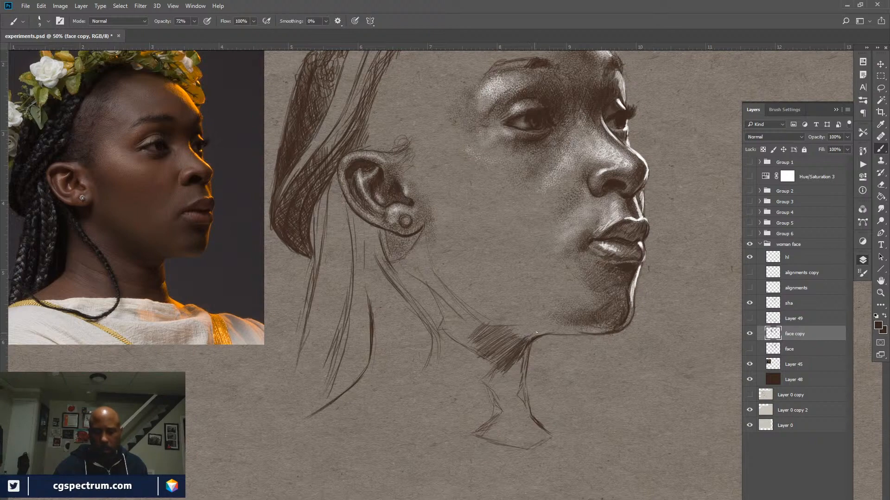
{"action": "mouse_move", "coordinate": [523, 337]}
{"action": "left_mouse_down"}
{"action": "mouse_move", "coordinate": [535, 331]}
{"action": "mouse_move", "coordinate": [523, 327]}
{"action": "left_mouse_up"}
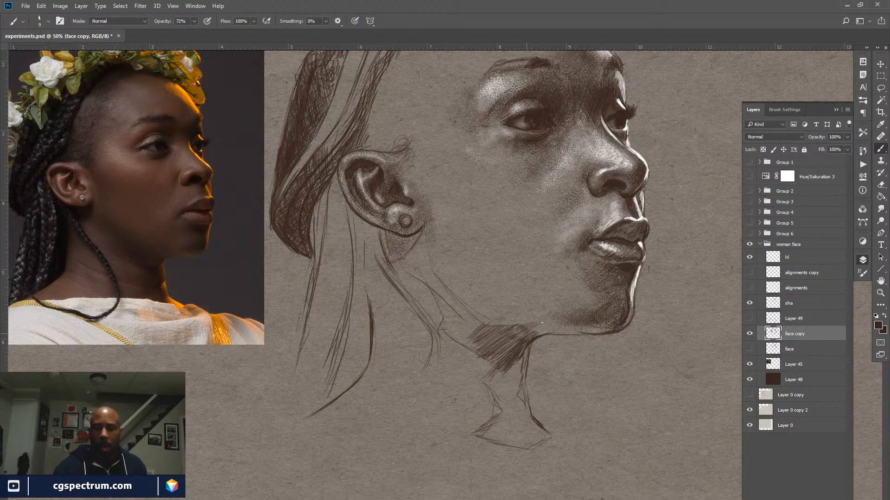
Darken the underside of the jaw toward the chin and extend the shadow down the front of the neck
{"action": "left_click_drag", "start_coordinate": [542, 329], "coordinate": [577, 329]}
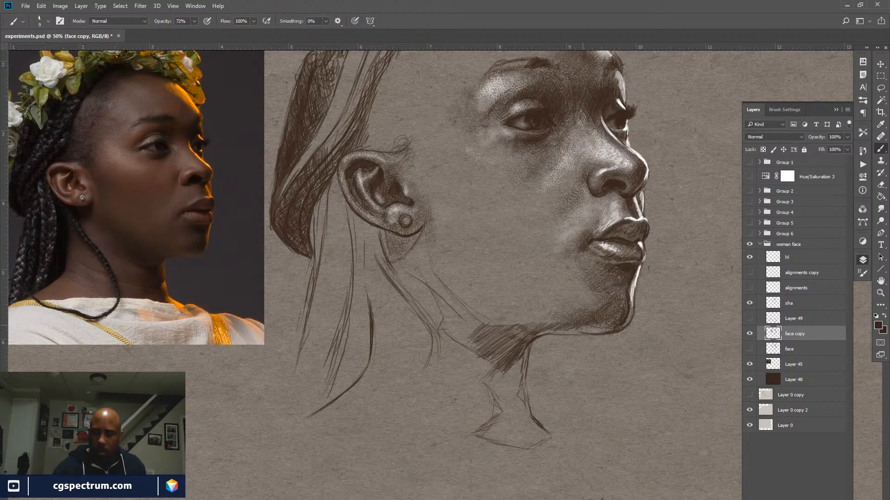
{"action": "left_click_drag", "start_coordinate": [579, 329], "coordinate": [606, 325]}
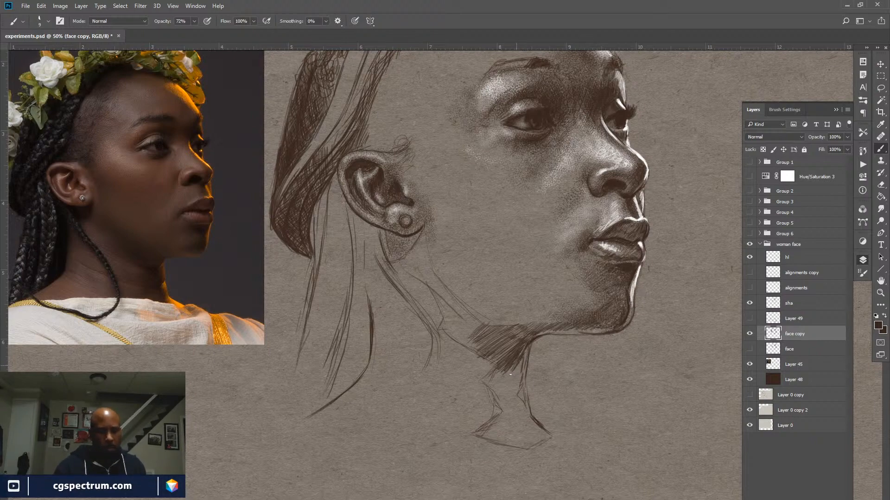
{"action": "left_click_drag", "start_coordinate": [517, 360], "coordinate": [513, 392]}
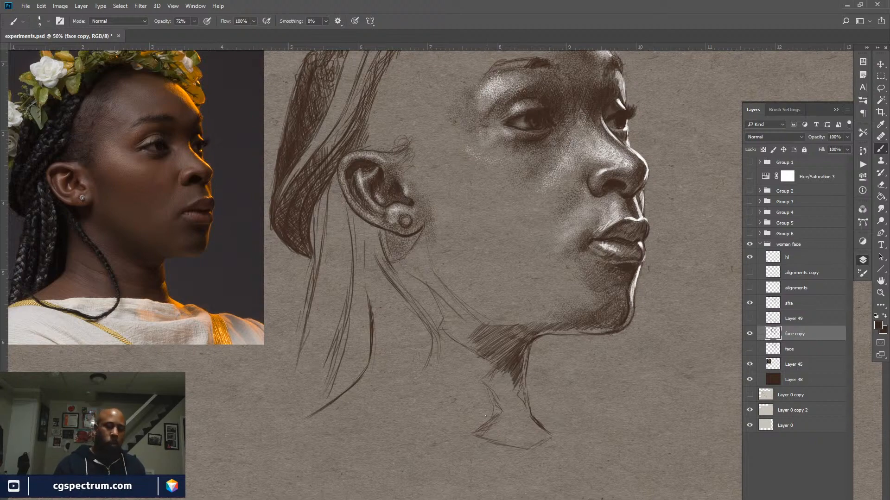
Hatch a shadow band along the jawline from beneath the earlobe down to the shaded area under the chin
{"action": "left_click_drag", "start_coordinate": [481, 320], "coordinate": [471, 333]}
{"action": "mouse_move", "coordinate": [480, 321]}
{"action": "left_mouse_down"}
{"action": "mouse_move", "coordinate": [468, 337]}
{"action": "mouse_move", "coordinate": [463, 318]}
{"action": "left_mouse_up"}
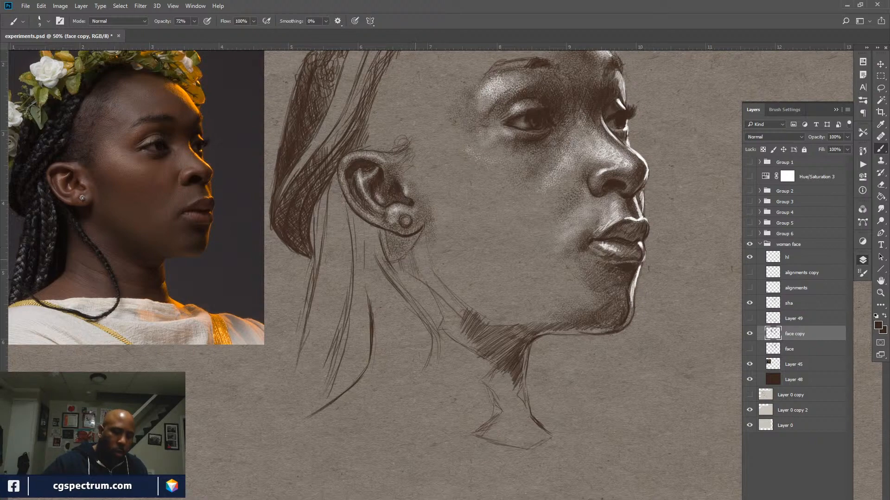
{"action": "mouse_move", "coordinate": [414, 254]}
{"action": "left_mouse_down"}
{"action": "mouse_move", "coordinate": [425, 280]}
{"action": "mouse_move", "coordinate": [428, 256]}
{"action": "left_mouse_up"}
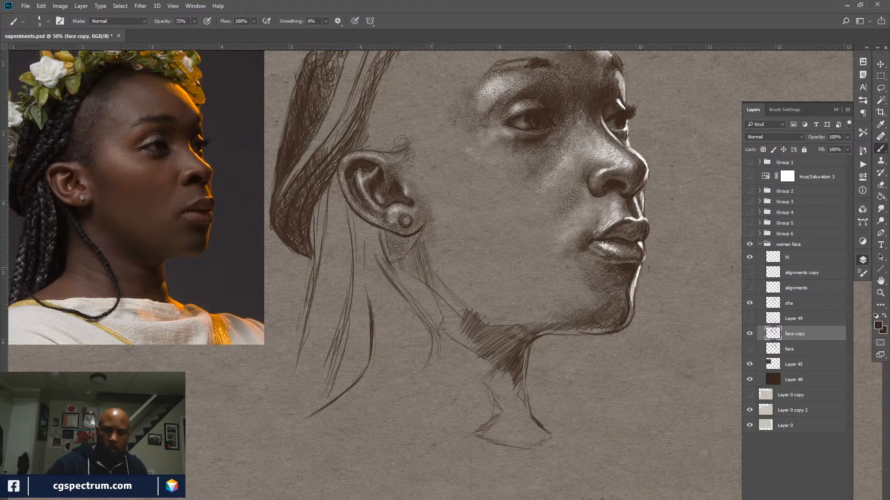
{"action": "left_click_drag", "start_coordinate": [441, 302], "coordinate": [439, 274]}
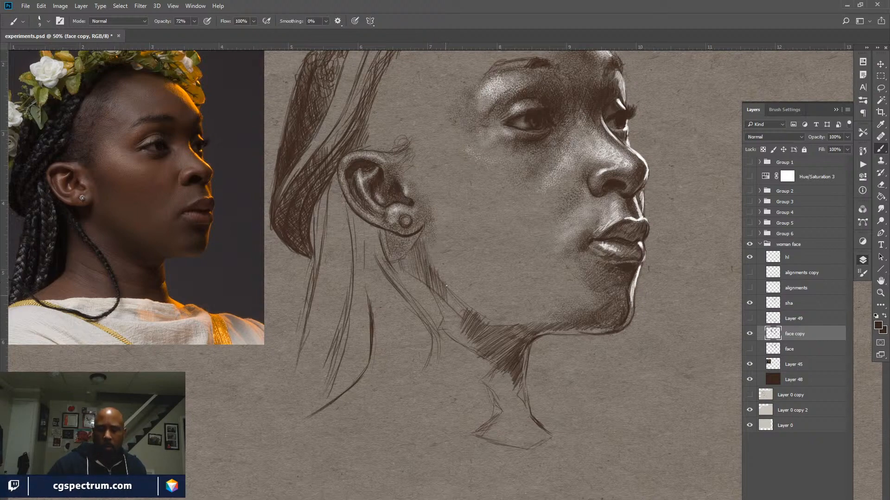
{"action": "left_click_drag", "start_coordinate": [446, 286], "coordinate": [457, 311]}
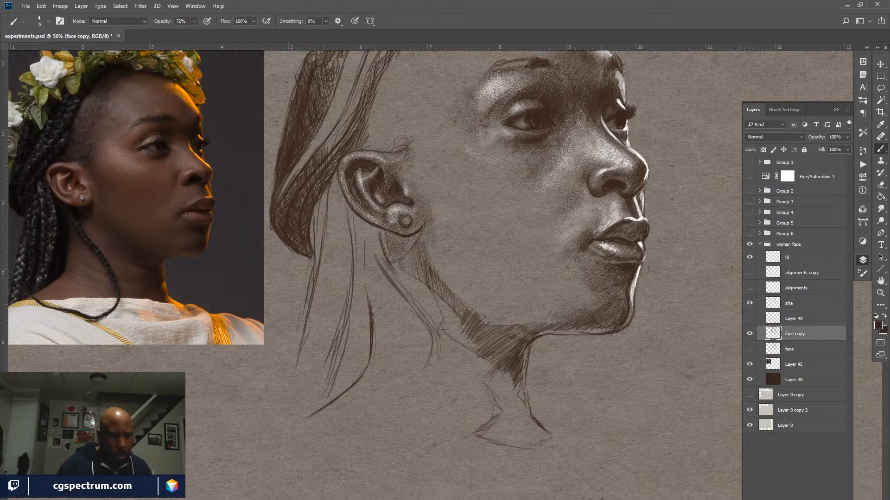
{"action": "left_click_drag", "start_coordinate": [456, 326], "coordinate": [475, 349]}
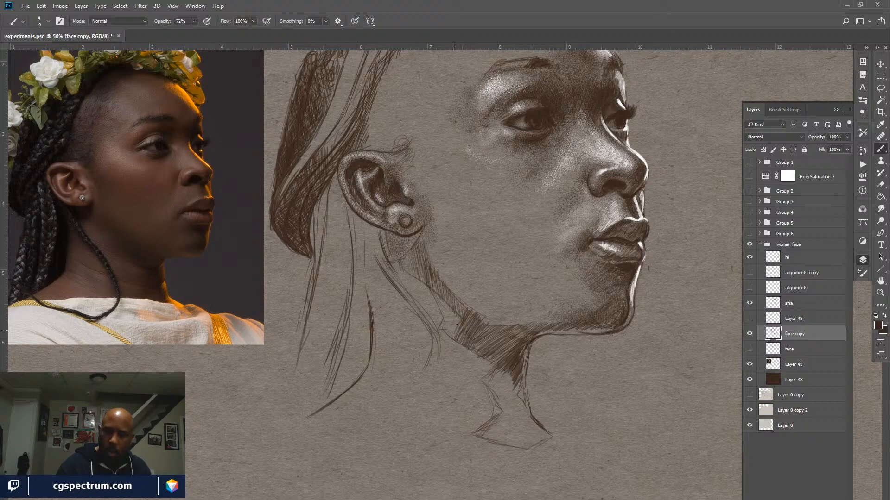
{"action": "left_click_drag", "start_coordinate": [453, 321], "coordinate": [455, 330]}
{"action": "mouse_move", "coordinate": [448, 314]}
{"action": "left_mouse_down"}
{"action": "mouse_move", "coordinate": [454, 327]}
{"action": "mouse_move", "coordinate": [449, 314]}
{"action": "left_mouse_up"}
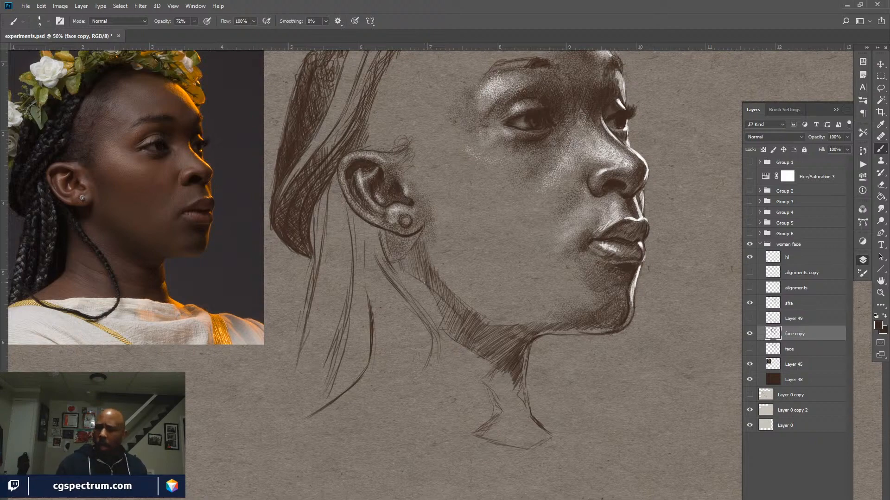
On the sha layer, choose the speckled 178 px brush tip and set its angle jitter to 26%
{"action": "left_click", "coordinate": [793, 304]}
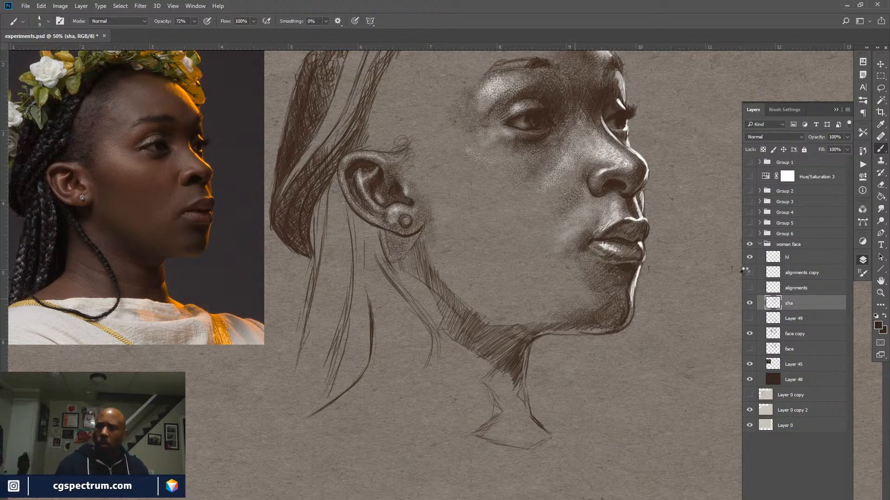
{"action": "key", "text": "F5"}
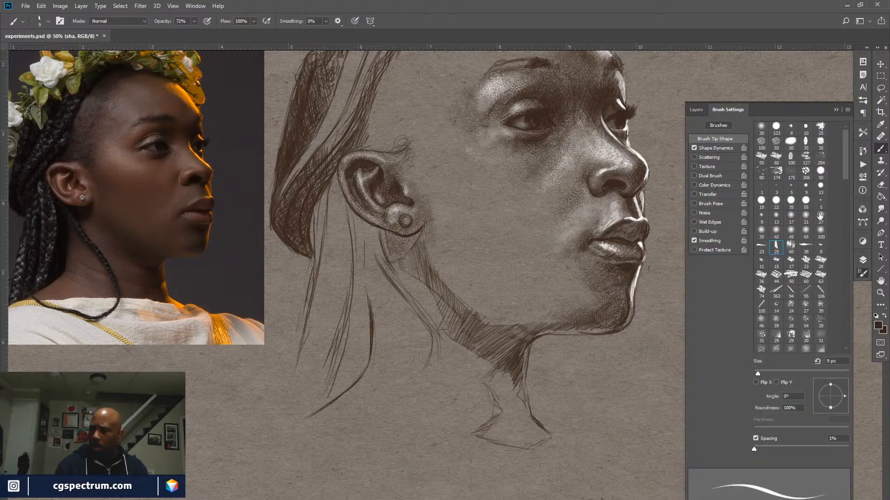
{"action": "left_click_drag", "start_coordinate": [846, 174], "coordinate": [838, 223]}
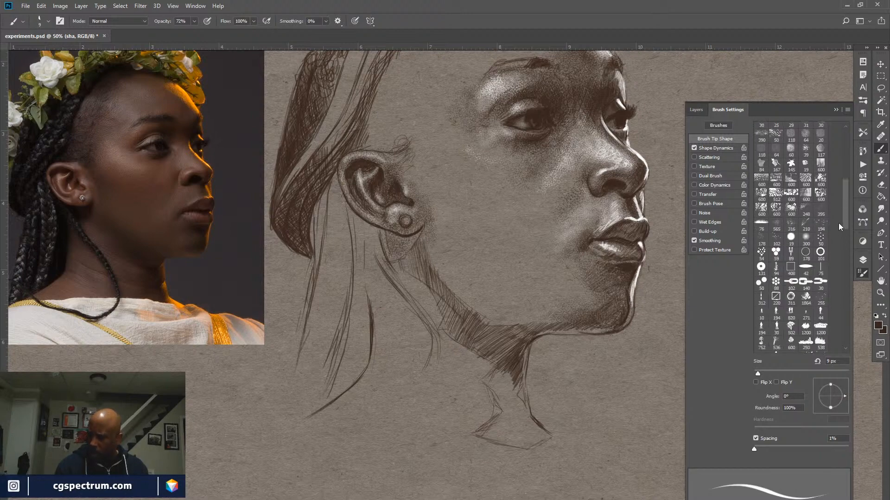
{"action": "left_click", "coordinate": [762, 234]}
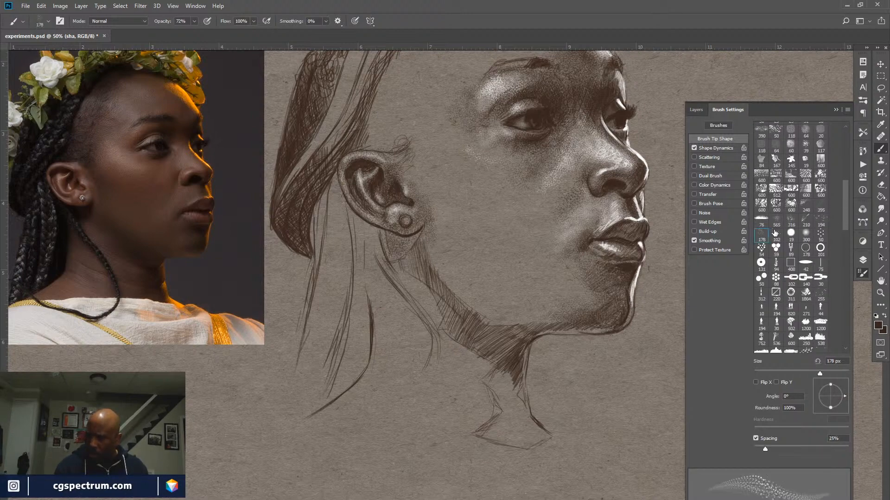
{"action": "left_click", "coordinate": [704, 148]}
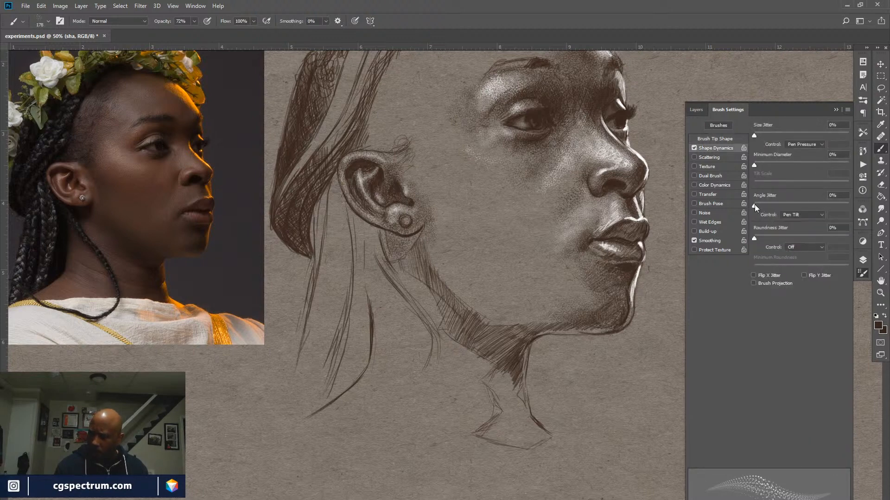
{"action": "left_click_drag", "start_coordinate": [755, 205], "coordinate": [777, 206]}
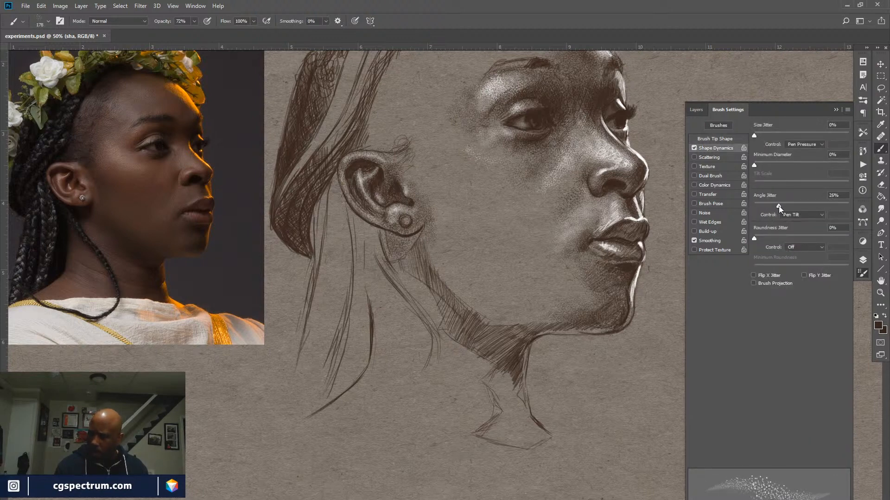
{"action": "key", "text": "F5"}
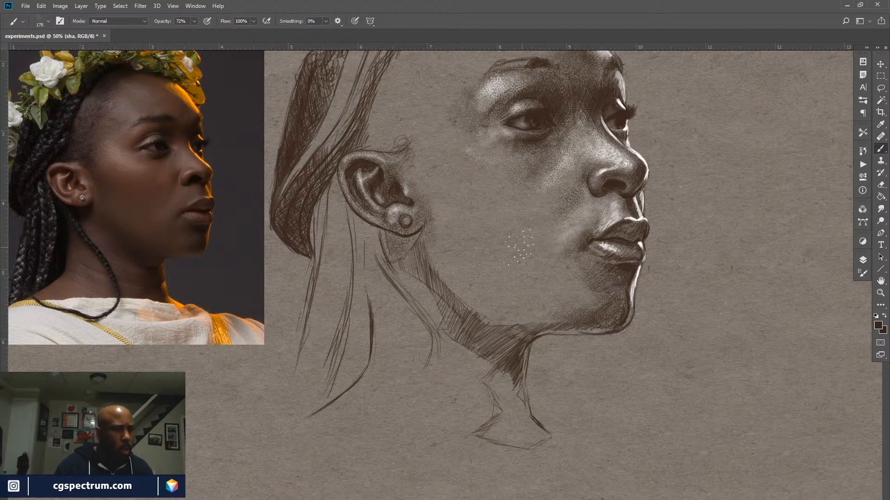
Set the brush opacity to 27% and stipple soft shading along the lower cheek and jaw, using a 200 px brush
{"action": "left_click_drag", "start_coordinate": [162, 20], "coordinate": [141, 29]}
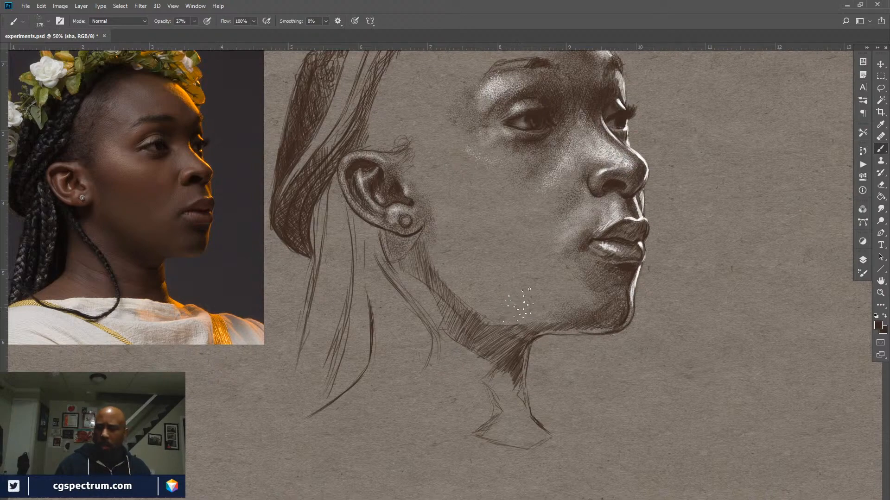
{"action": "left_click_drag", "start_coordinate": [167, 23], "coordinate": [162, 23]}
{"action": "key", "text": "Return"}
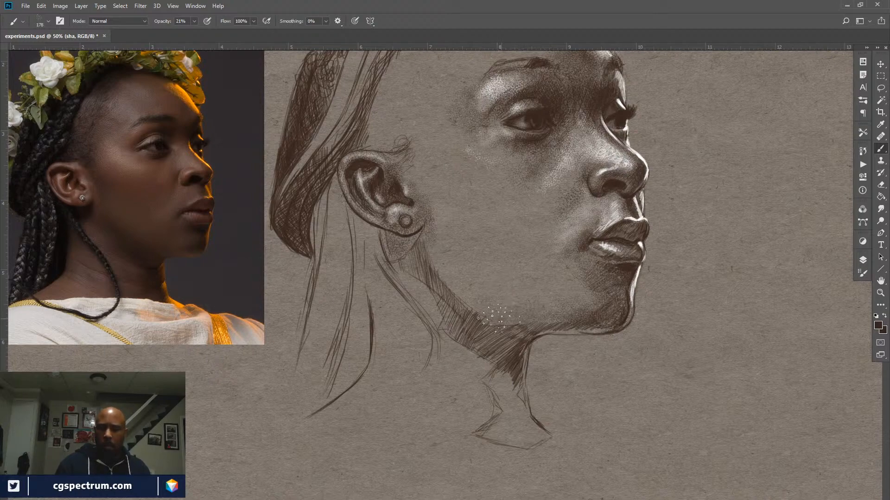
{"action": "left_click_drag", "start_coordinate": [161, 24], "coordinate": [163, 24]}
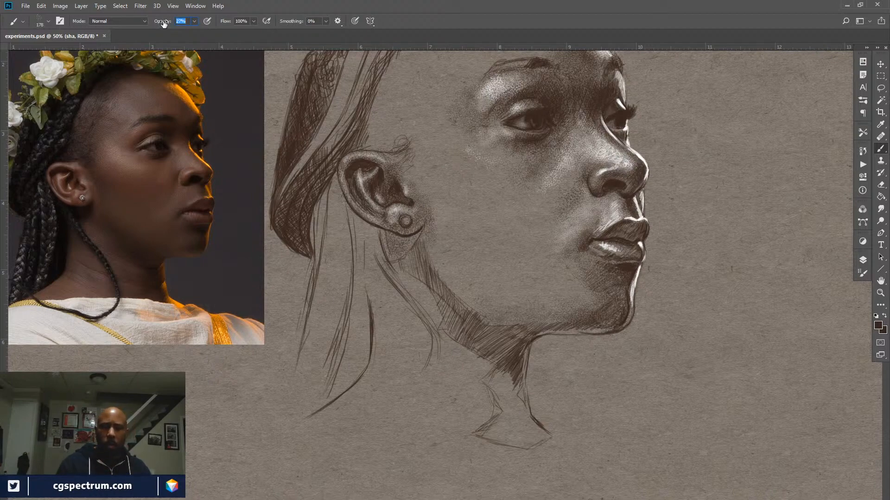
{"action": "left_click_drag", "start_coordinate": [513, 327], "coordinate": [543, 308]}
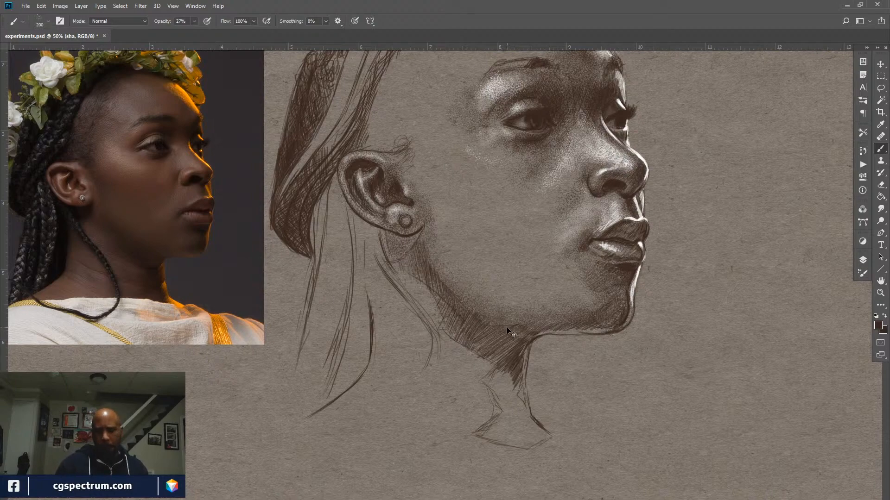
Deepen the stippled shading along the jaw from below the ear toward the chin, blending it into the cheek
{"action": "key", "text": "ctrl+minus"}
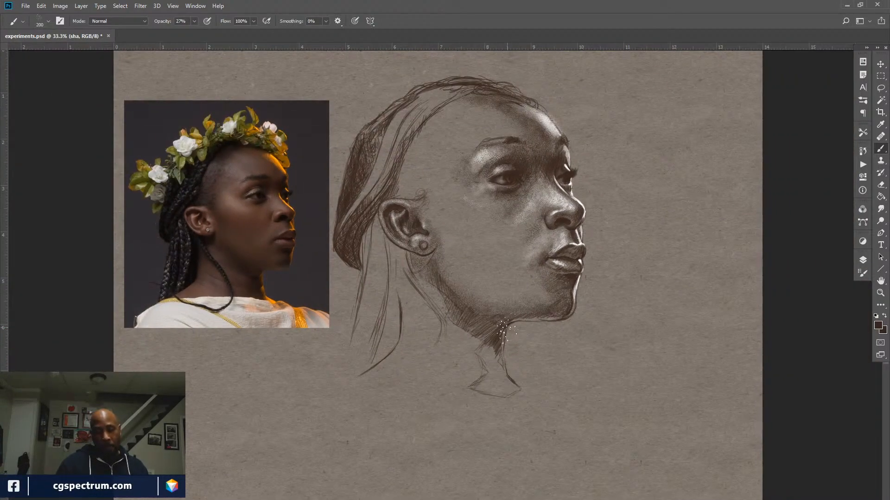
{"action": "key", "text": "ctrl+plus"}
{"action": "left_click_drag", "start_coordinate": [502, 353], "coordinate": [541, 385]}
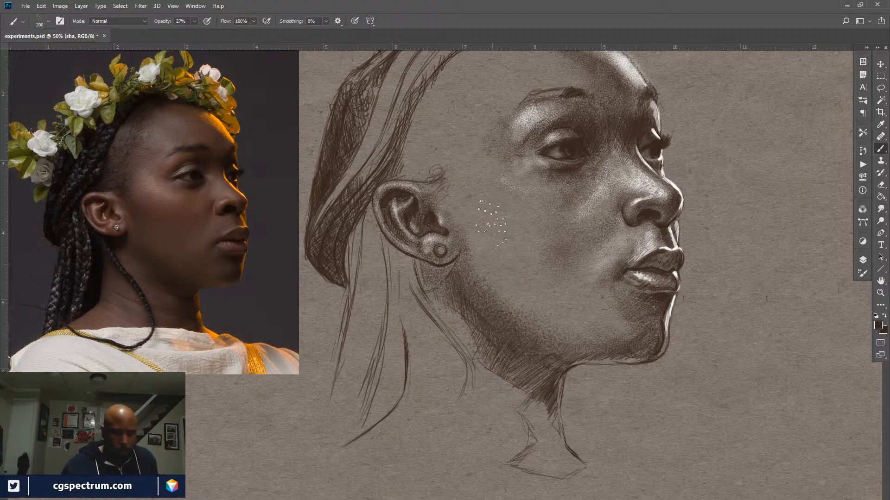
{"action": "key", "text": "space"}
{"action": "mouse_move", "coordinate": [471, 224]}
{"action": "left_mouse_down"}
{"action": "mouse_move", "coordinate": [563, 289]}
{"action": "mouse_move", "coordinate": [578, 283]}
{"action": "left_mouse_up"}
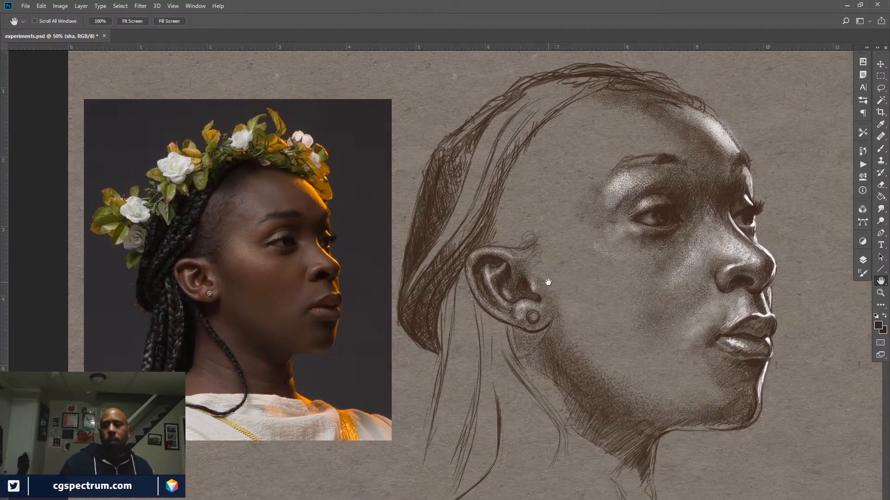
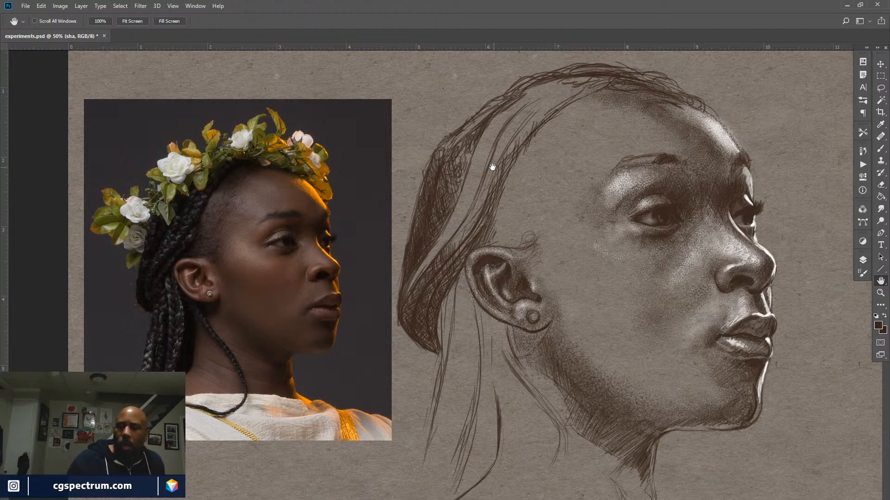
Activate the face copy layer and choose a small round brush tip in place of the speckled one
{"action": "key", "text": "b"}
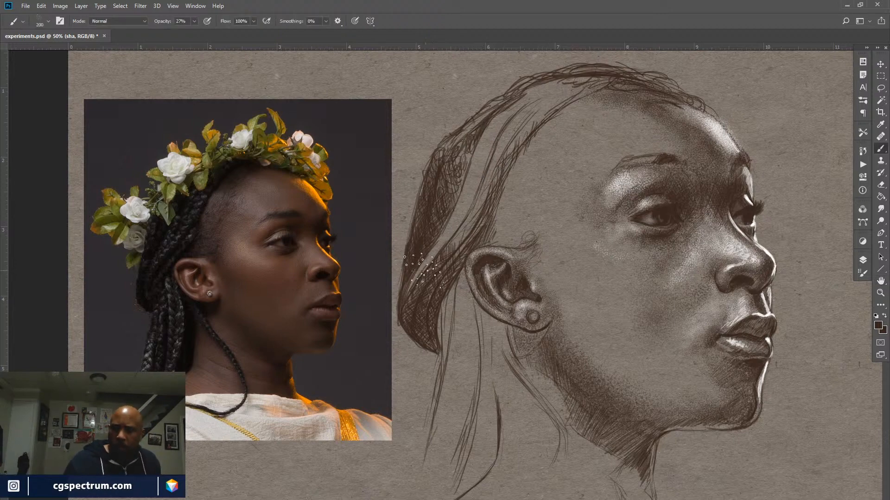
{"action": "left_click", "coordinate": [862, 259]}
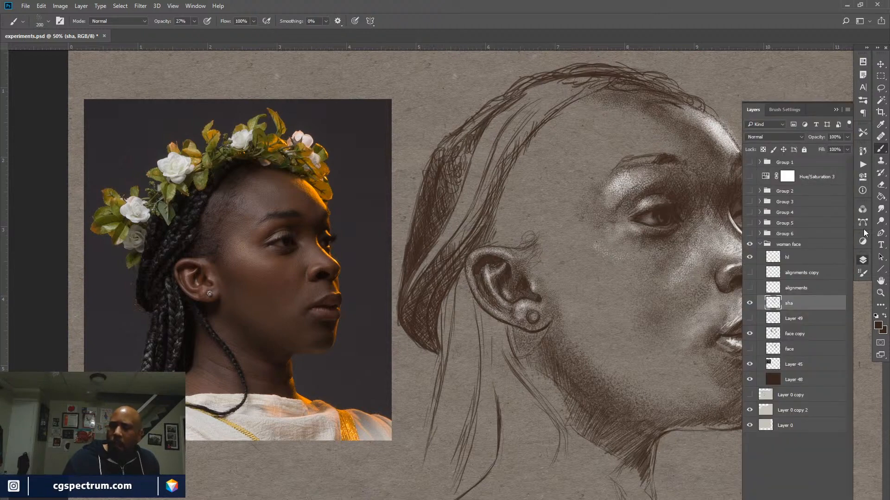
{"action": "left_click", "coordinate": [799, 331]}
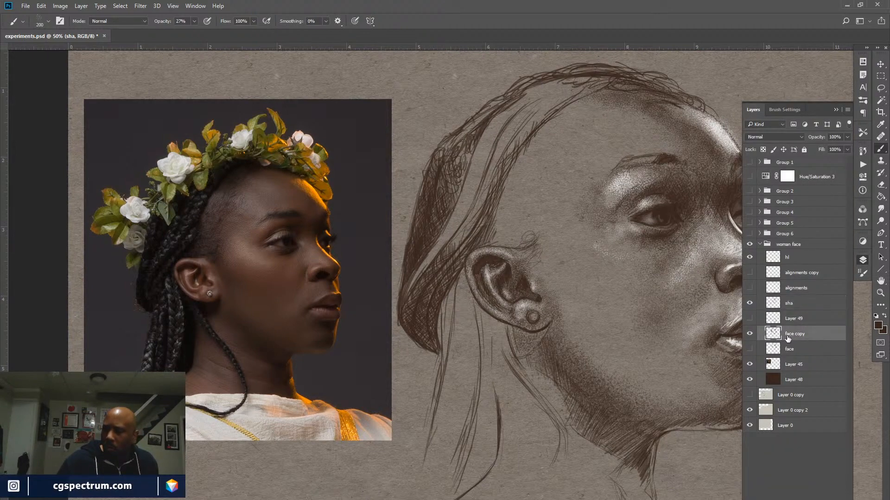
{"action": "key", "text": "F7"}
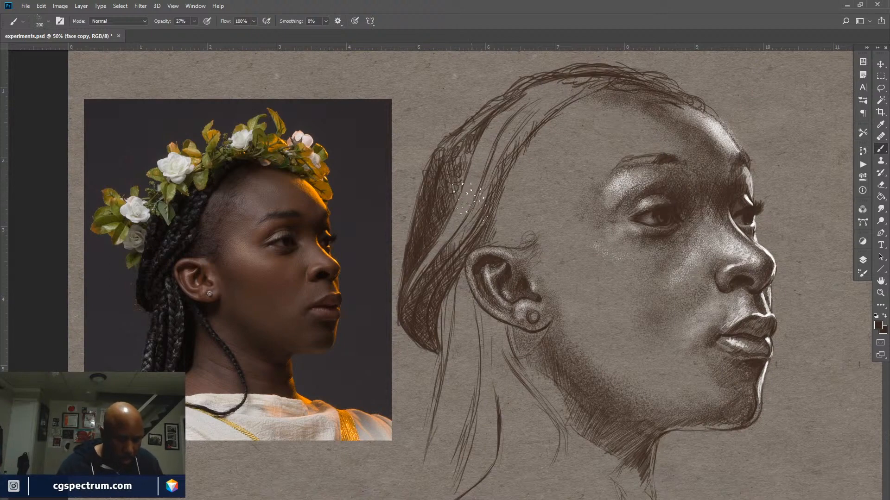
{"action": "key", "text": "F5"}
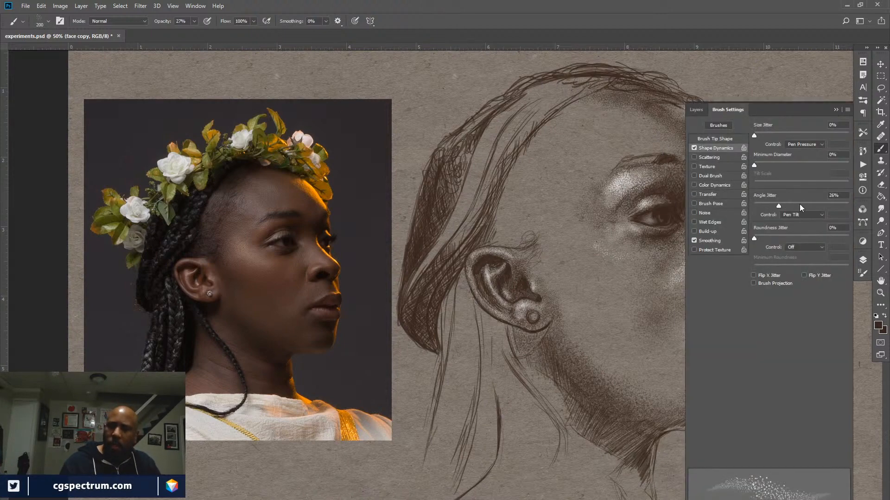
{"action": "left_click", "coordinate": [713, 138]}
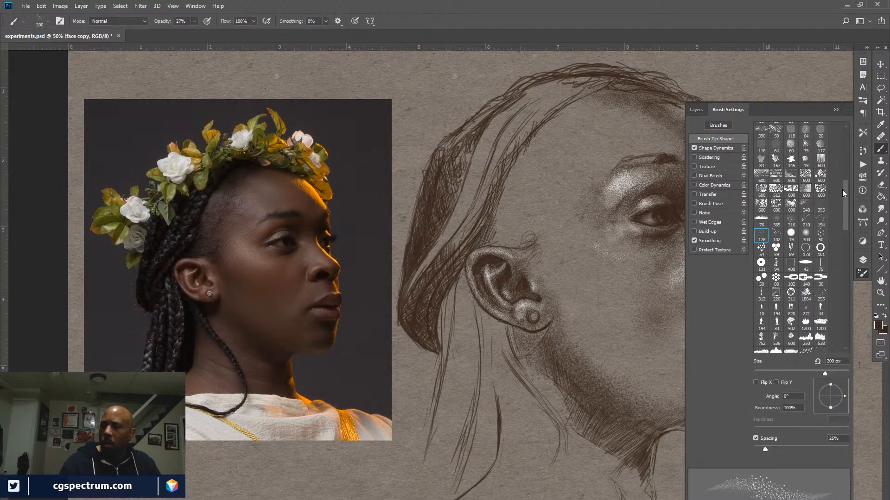
{"action": "left_click_drag", "start_coordinate": [844, 190], "coordinate": [844, 136]}
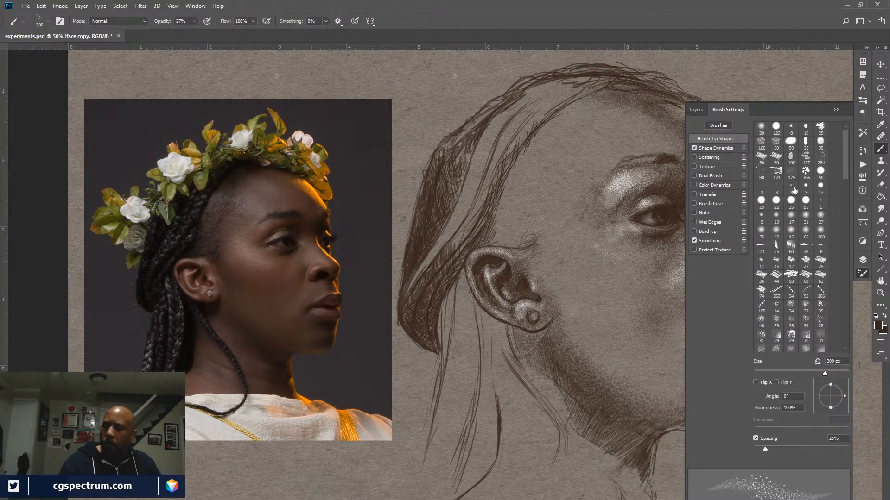
{"action": "left_click", "coordinate": [792, 187]}
{"action": "key", "text": "F5"}
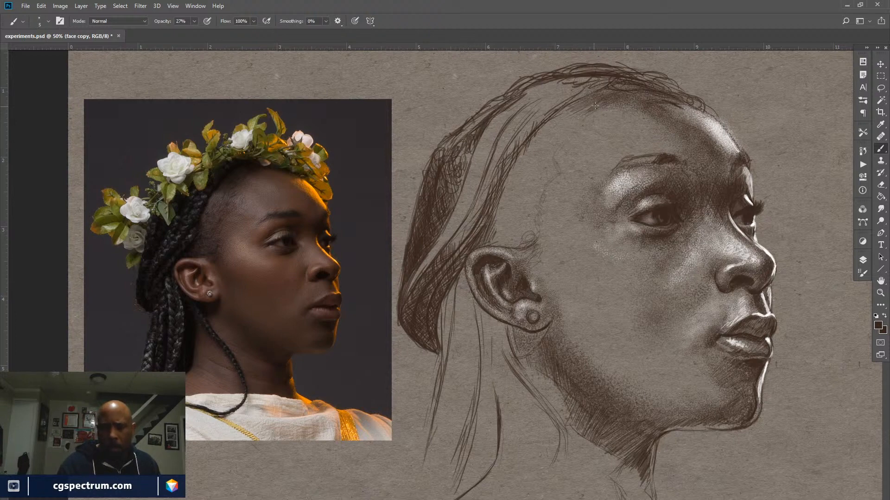
Set the brush opacity to 57% and hatch short hair strokes along the hairline from the forehead past the temple to above the ear
{"action": "left_click_drag", "start_coordinate": [162, 24], "coordinate": [163, 24]}
{"action": "key", "text": "7"}
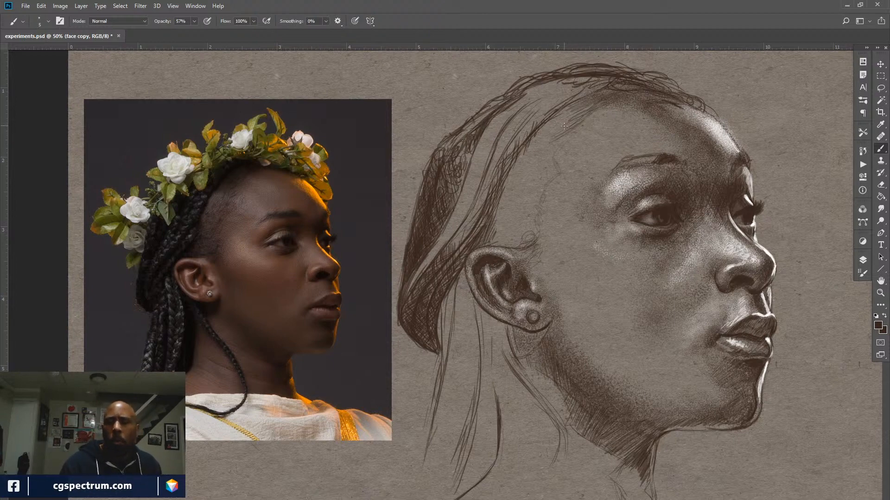
{"action": "left_click_drag", "start_coordinate": [585, 123], "coordinate": [562, 140]}
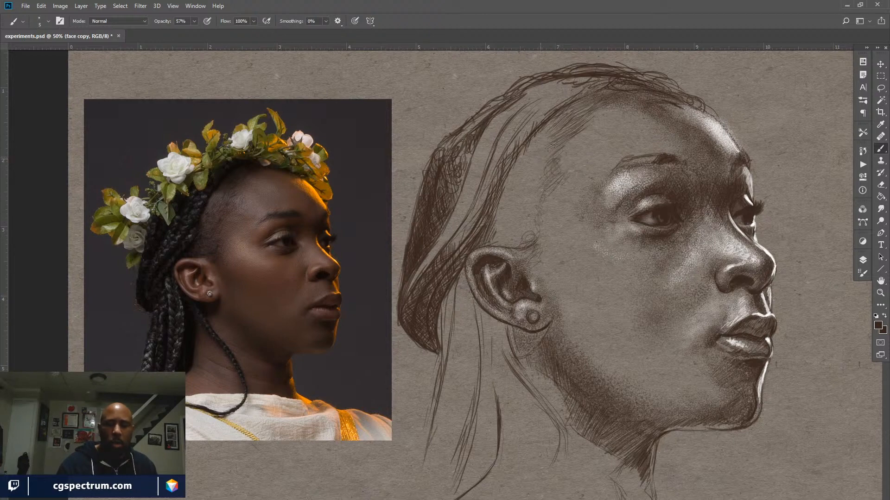
{"action": "left_click_drag", "start_coordinate": [564, 149], "coordinate": [558, 163]}
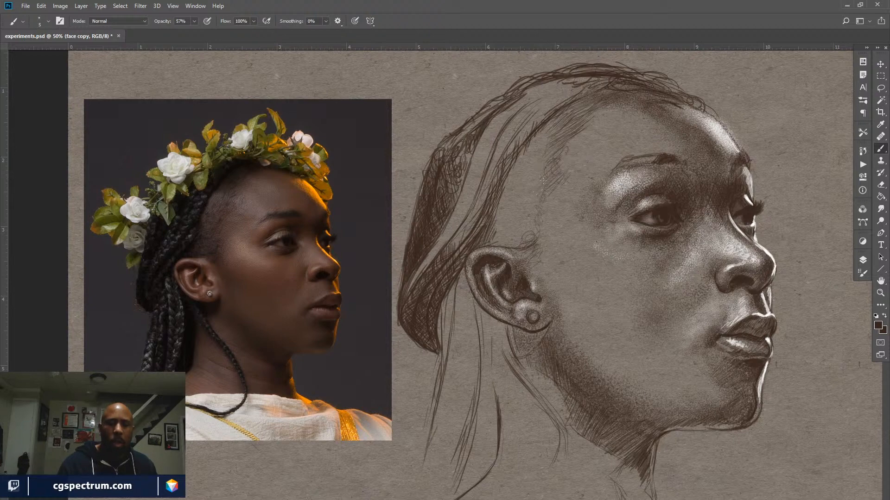
{"action": "left_click_drag", "start_coordinate": [535, 192], "coordinate": [508, 214]}
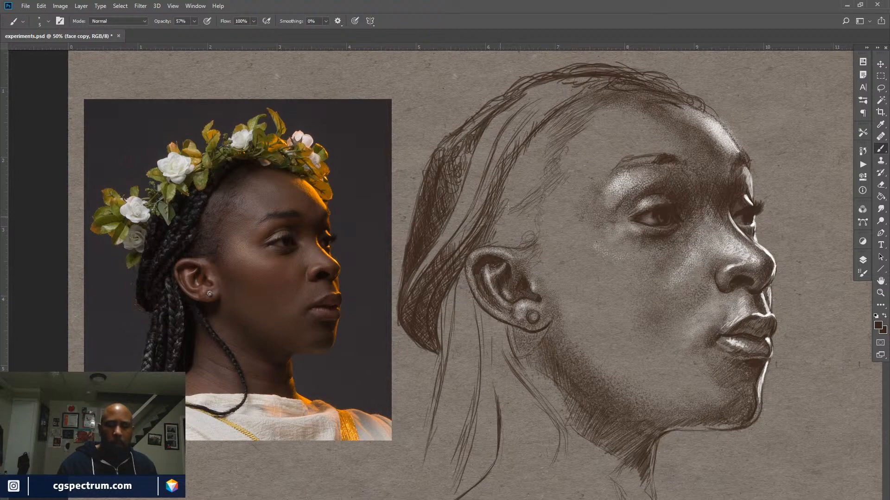
{"action": "mouse_move", "coordinate": [501, 218]}
{"action": "left_mouse_down"}
{"action": "mouse_move", "coordinate": [499, 208]}
{"action": "mouse_move", "coordinate": [498, 231]}
{"action": "mouse_move", "coordinate": [489, 228]}
{"action": "mouse_move", "coordinate": [499, 240]}
{"action": "mouse_move", "coordinate": [490, 241]}
{"action": "mouse_move", "coordinate": [508, 234]}
{"action": "mouse_move", "coordinate": [505, 223]}
{"action": "left_mouse_up"}
{"action": "left_click_drag", "start_coordinate": [519, 215], "coordinate": [507, 225]}
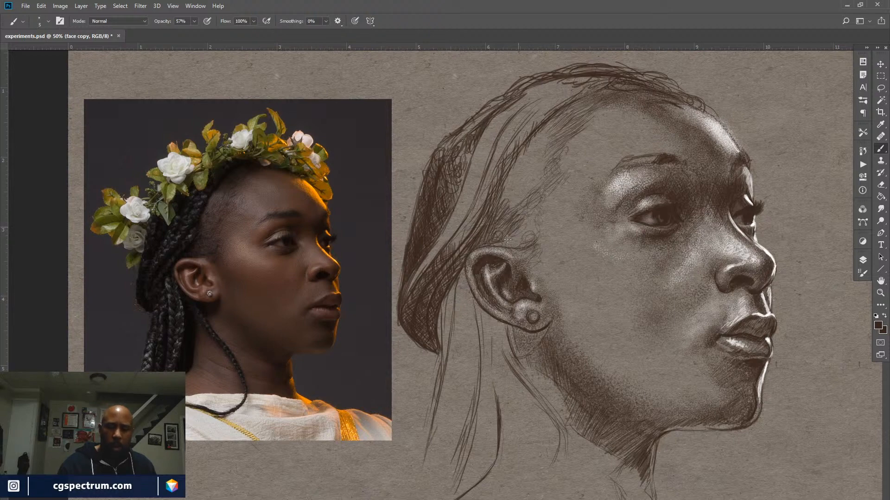
{"action": "mouse_move", "coordinate": [518, 230]}
{"action": "left_mouse_down"}
{"action": "mouse_move", "coordinate": [496, 249]}
{"action": "mouse_move", "coordinate": [517, 235]}
{"action": "mouse_move", "coordinate": [523, 243]}
{"action": "left_mouse_up"}
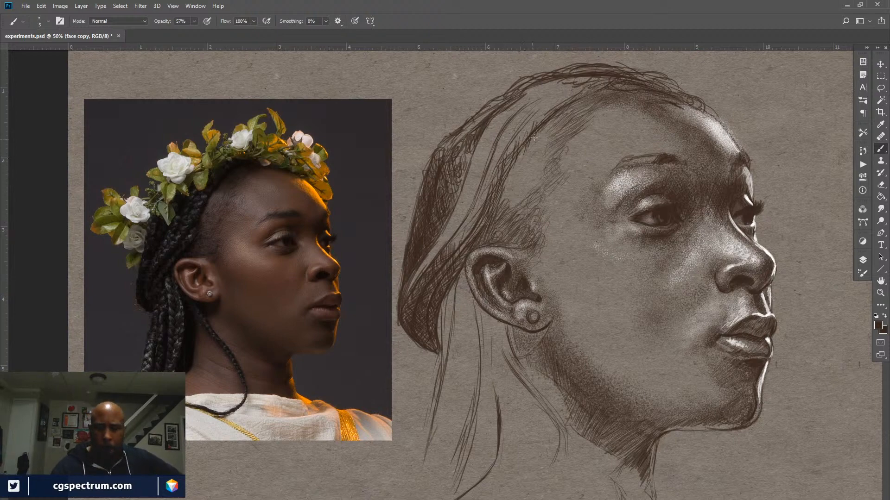
Fill in the short side hair behind the temple with fine hatching and darken the hair strands across the crown
{"action": "left_click_drag", "start_coordinate": [525, 149], "coordinate": [510, 174]}
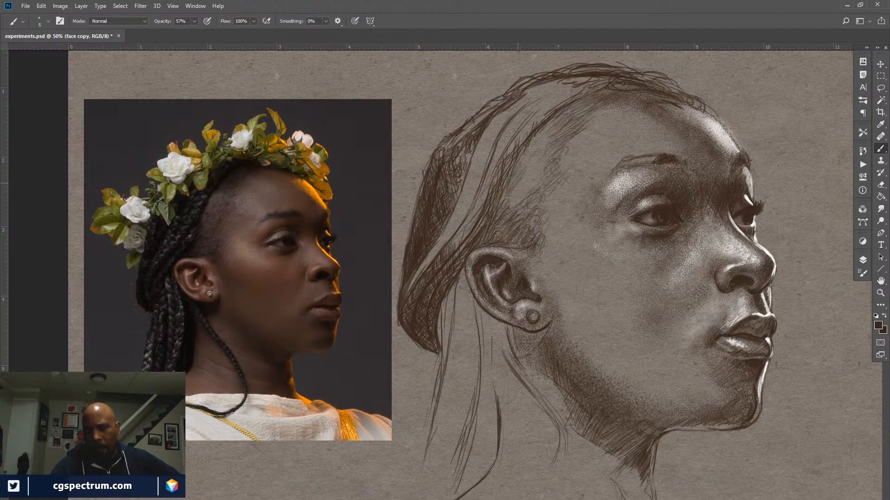
{"action": "left_click_drag", "start_coordinate": [519, 182], "coordinate": [506, 200]}
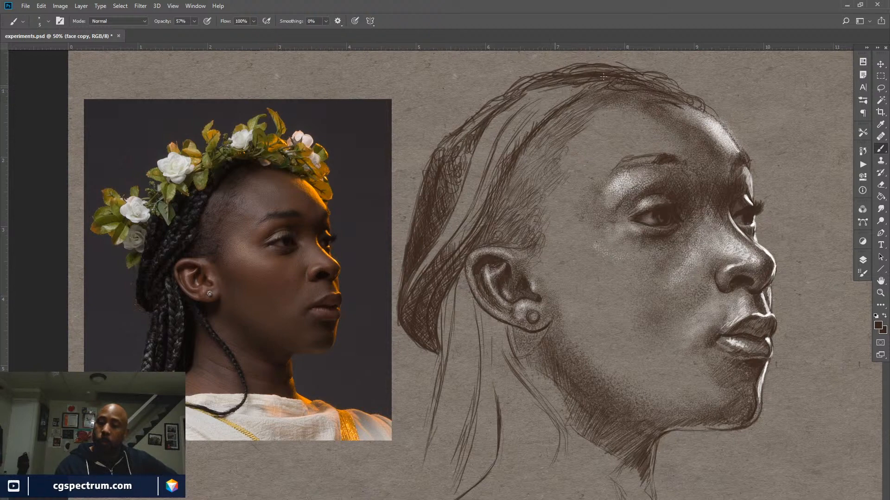
{"action": "mouse_move", "coordinate": [548, 72]}
{"action": "left_mouse_down"}
{"action": "mouse_move", "coordinate": [540, 79]}
{"action": "mouse_move", "coordinate": [601, 66]}
{"action": "mouse_move", "coordinate": [574, 67]}
{"action": "left_mouse_up"}
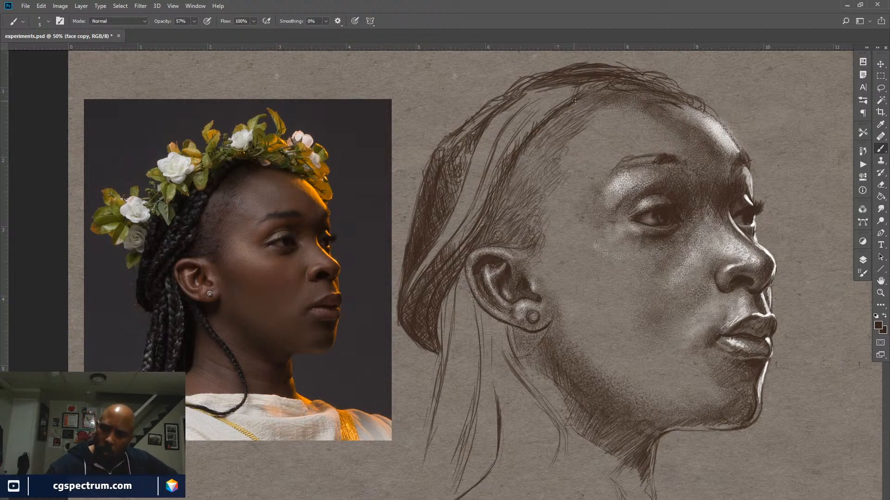
{"action": "mouse_move", "coordinate": [582, 85]}
{"action": "left_mouse_down"}
{"action": "mouse_move", "coordinate": [564, 102]}
{"action": "mouse_move", "coordinate": [574, 80]}
{"action": "mouse_move", "coordinate": [582, 94]}
{"action": "mouse_move", "coordinate": [593, 80]}
{"action": "mouse_move", "coordinate": [595, 93]}
{"action": "left_mouse_up"}
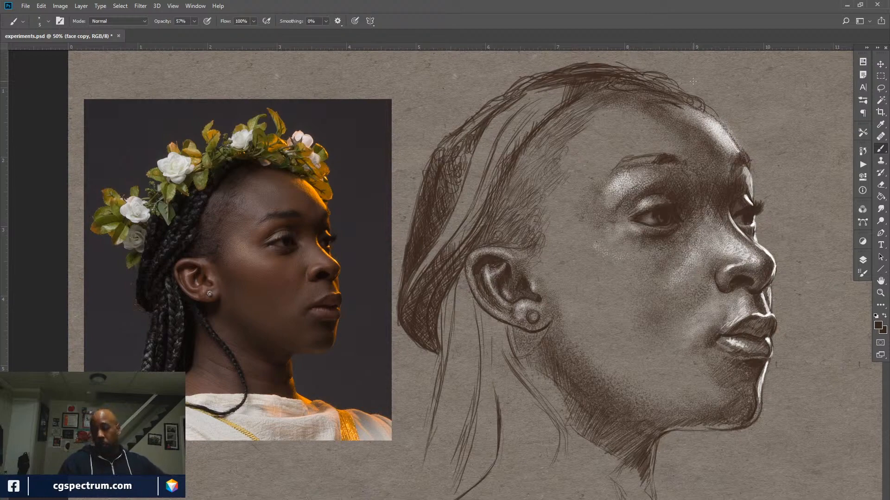
Fill in and darken the near eyebrow, and extend the sideburn hatching down in front of the ear
{"action": "key", "text": "ctrl+minus"}
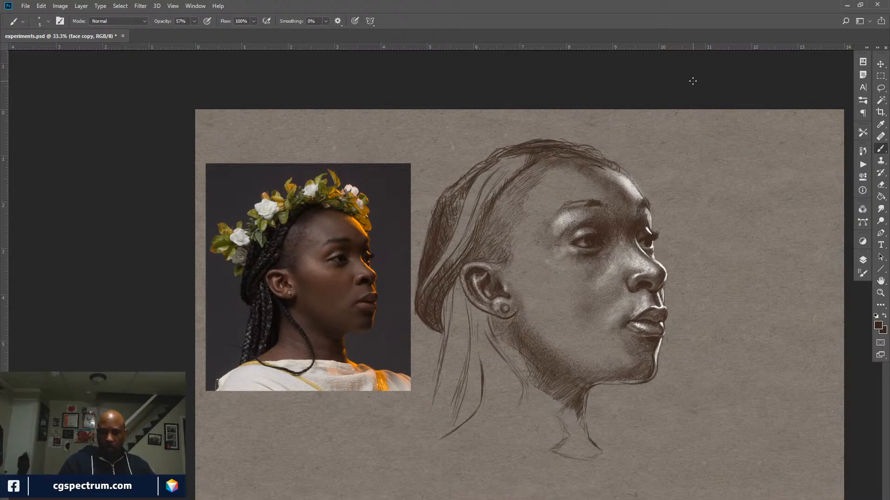
{"action": "key", "text": "ctrl+plus"}
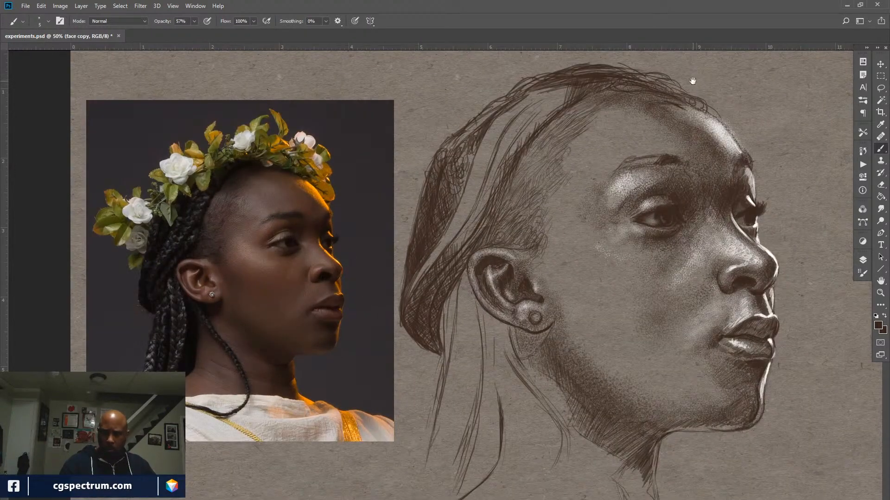
{"action": "left_click_drag", "start_coordinate": [537, 317], "coordinate": [427, 282]}
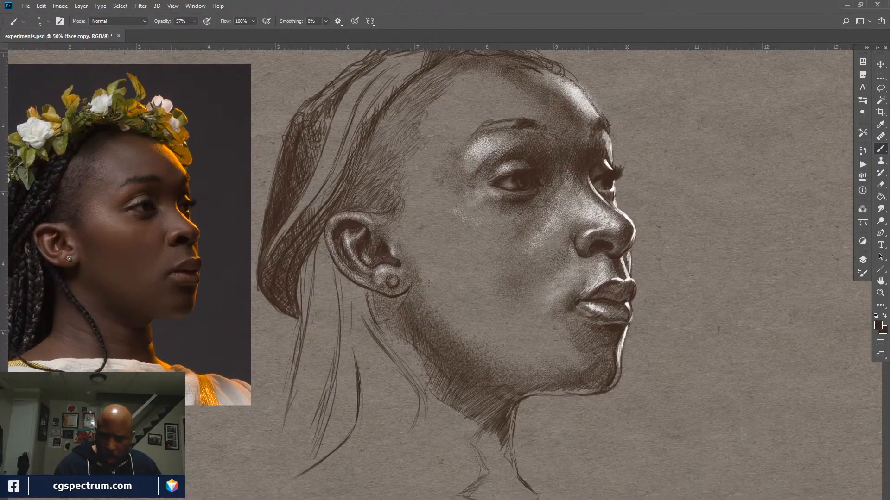
{"action": "mouse_move", "coordinate": [549, 141]}
{"action": "left_mouse_down"}
{"action": "mouse_move", "coordinate": [559, 166]}
{"action": "mouse_move", "coordinate": [544, 138]}
{"action": "mouse_move", "coordinate": [559, 156]}
{"action": "mouse_move", "coordinate": [537, 146]}
{"action": "mouse_move", "coordinate": [497, 219]}
{"action": "mouse_move", "coordinate": [555, 159]}
{"action": "mouse_move", "coordinate": [551, 168]}
{"action": "mouse_move", "coordinate": [562, 169]}
{"action": "mouse_move", "coordinate": [555, 148]}
{"action": "left_mouse_up"}
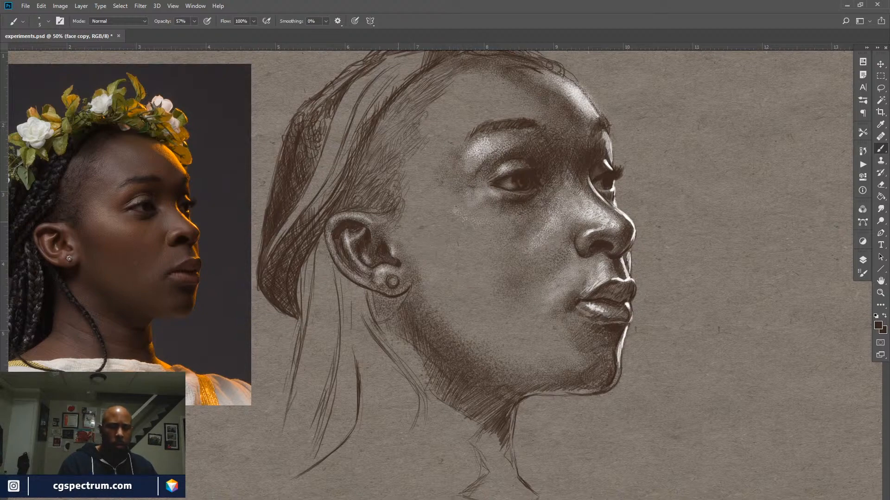
{"action": "mouse_move", "coordinate": [401, 213]}
{"action": "left_mouse_down"}
{"action": "mouse_move", "coordinate": [397, 229]}
{"action": "mouse_move", "coordinate": [397, 206]}
{"action": "left_mouse_up"}
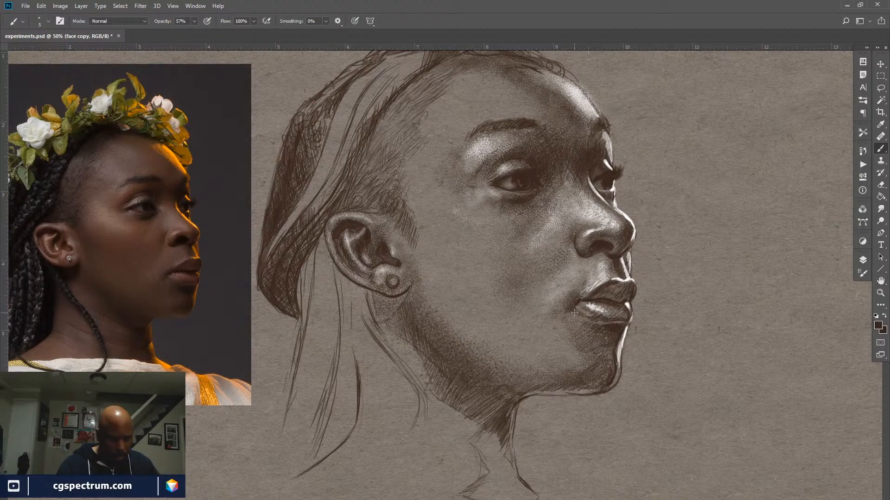
Sample the light tone beside the nose and sketch a small highlight on the outer cheekbone on the hl layer
{"action": "key", "text": "alt"}
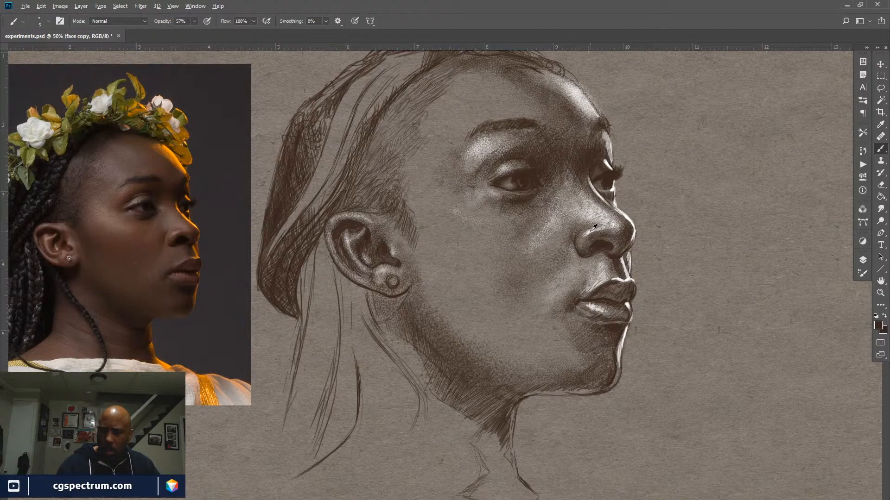
{"action": "left_click", "coordinate": [590, 231], "text": "alt"}
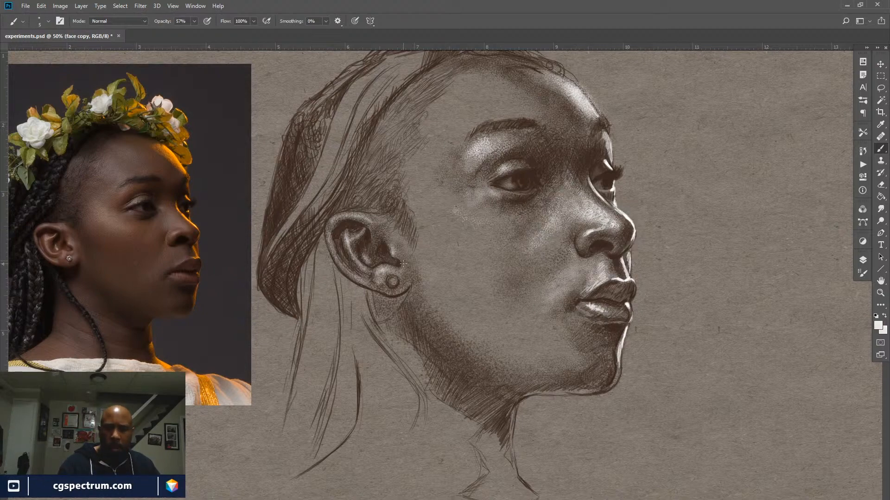
{"action": "left_click", "coordinate": [863, 259]}
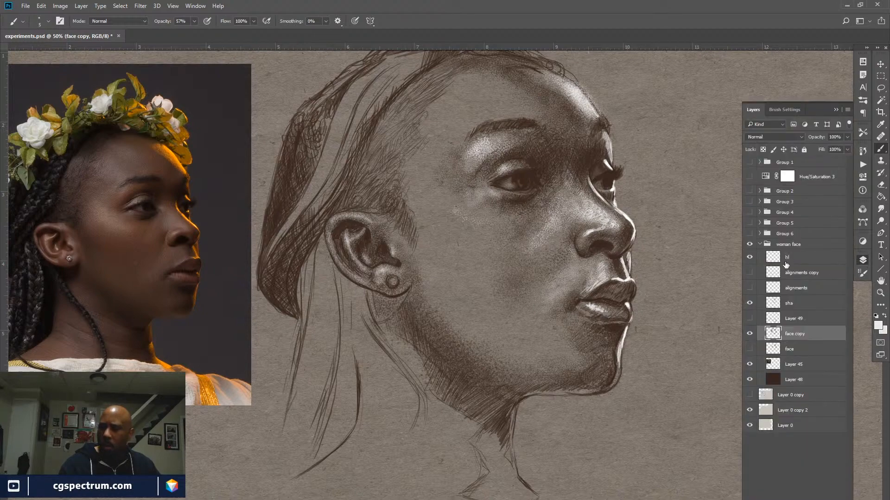
{"action": "left_click", "coordinate": [792, 257]}
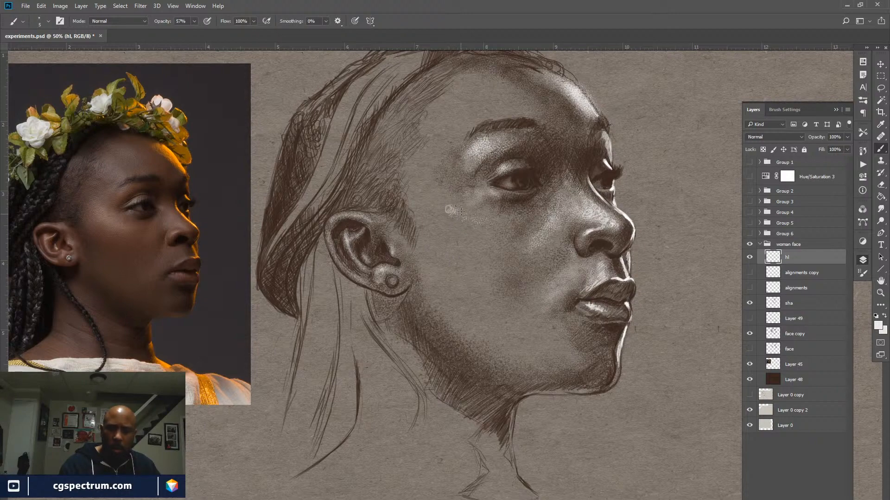
{"action": "left_click_drag", "start_coordinate": [461, 212], "coordinate": [459, 216]}
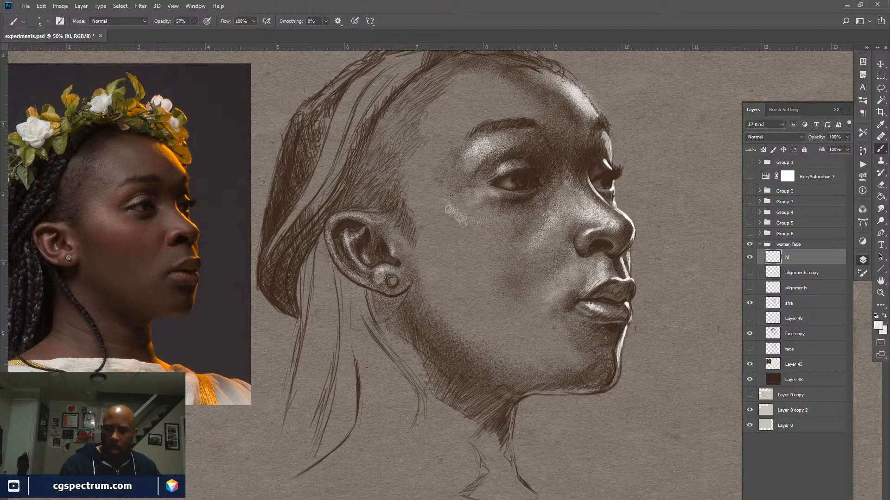
Soften the cheekbone highlight using a soft 30 px eraser at 42% opacity, and return to the Brush tool
{"action": "key", "text": "e"}
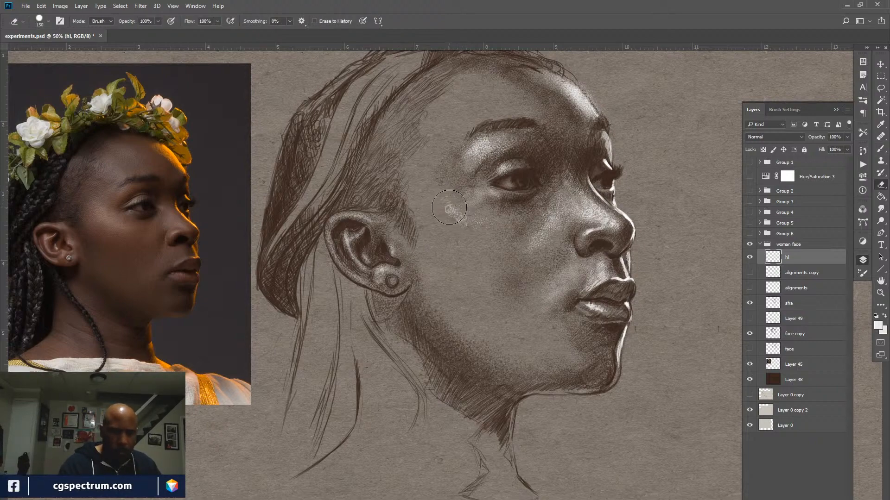
{"action": "key", "text": "F5"}
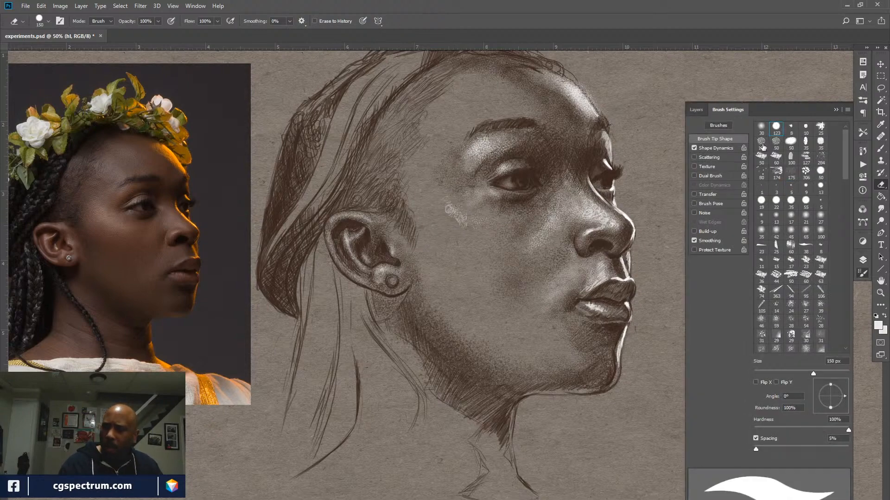
{"action": "left_click", "coordinate": [761, 127]}
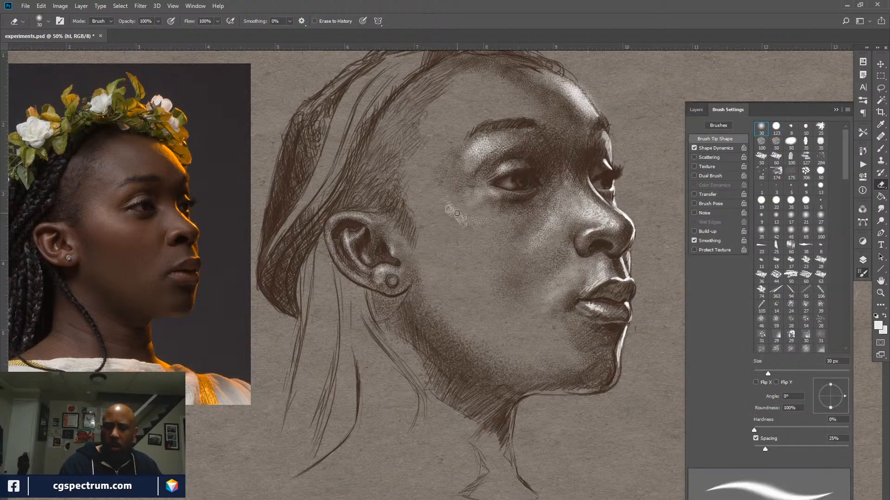
{"action": "key", "text": "F5"}
{"action": "left_click_drag", "start_coordinate": [125, 21], "coordinate": [112, 32]}
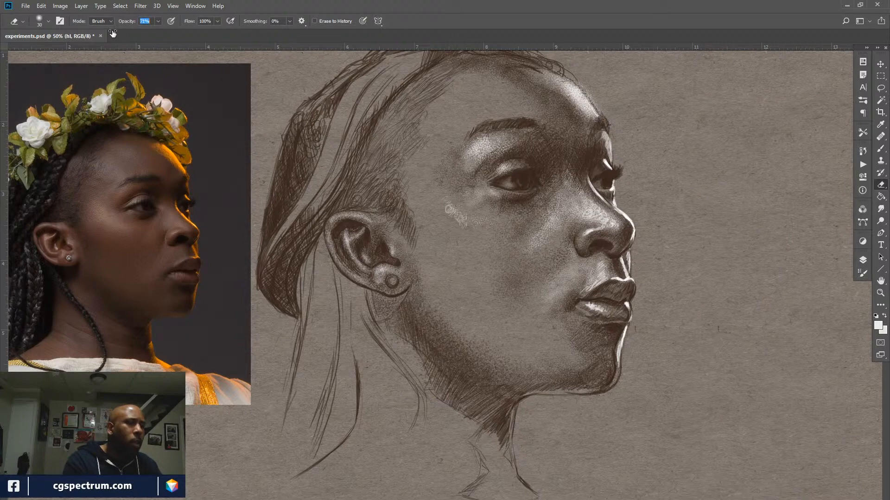
{"action": "type", "text": "42"}
{"action": "key", "text": "Return"}
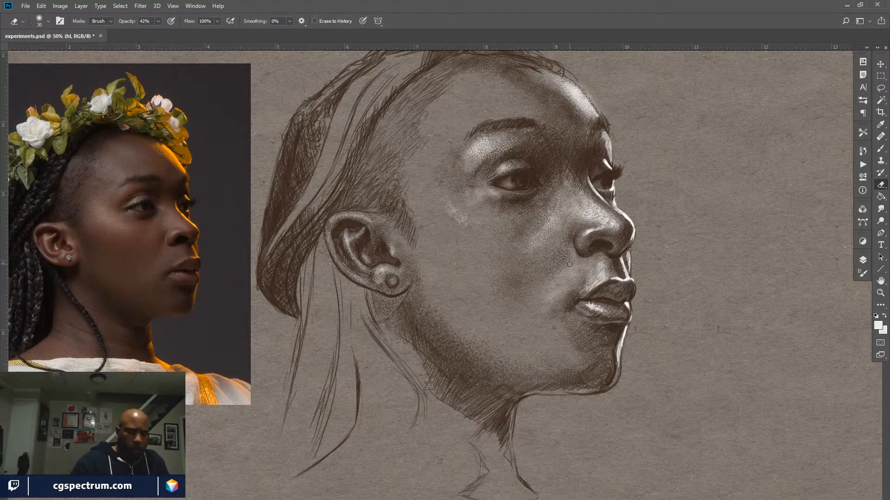
{"action": "key", "text": "b"}
{"action": "key", "text": "ctrl+minus"}
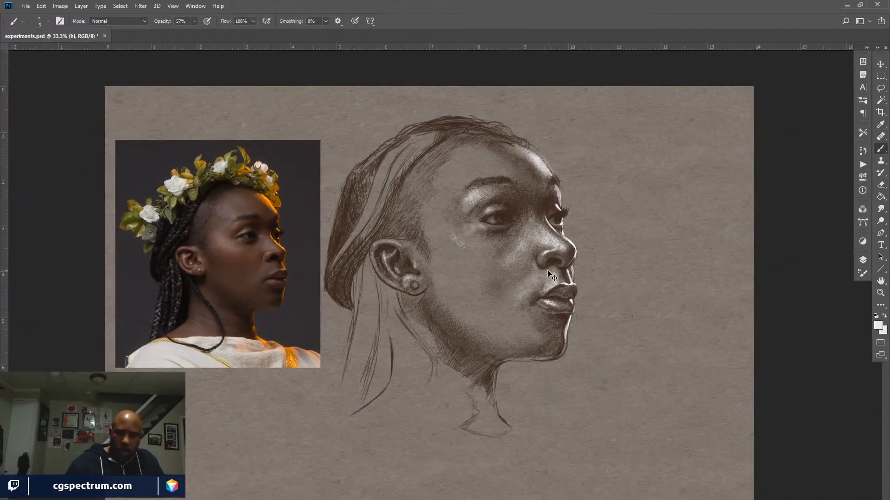
Compare the portrait with the Layer 49 body sketch shown and the hl layer switched off and on, and hide Layer 49 again
{"action": "left_click", "coordinate": [862, 259]}
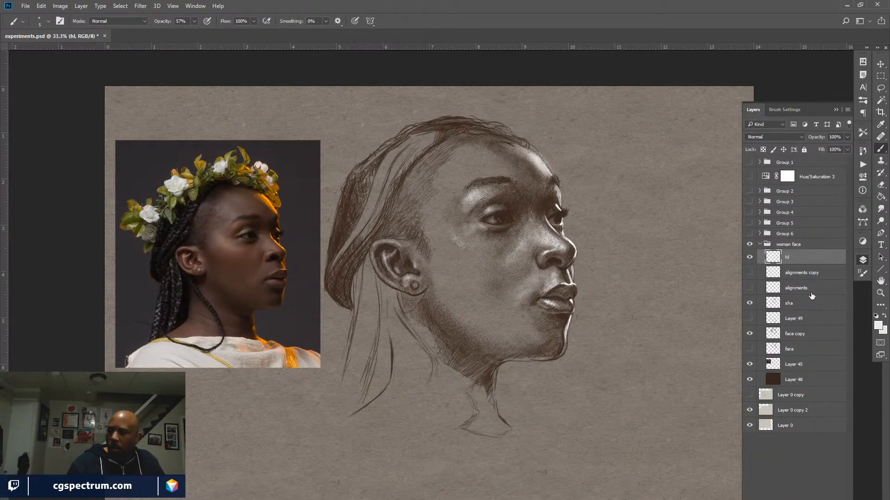
{"action": "left_click", "coordinate": [750, 319]}
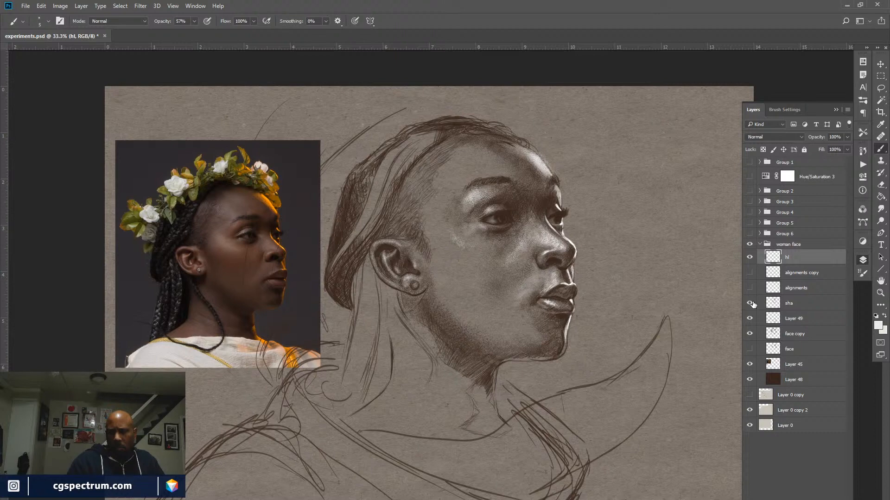
{"action": "left_click", "coordinate": [750, 258]}
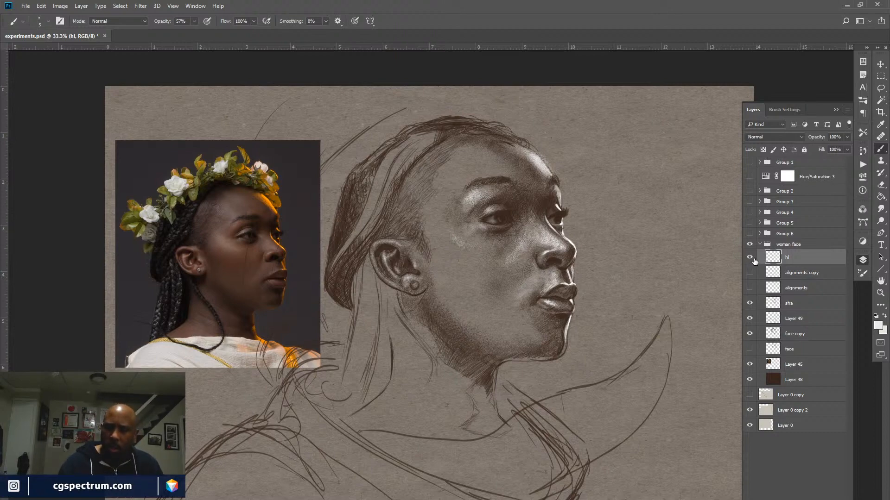
{"action": "key", "text": "ctrl+plus"}
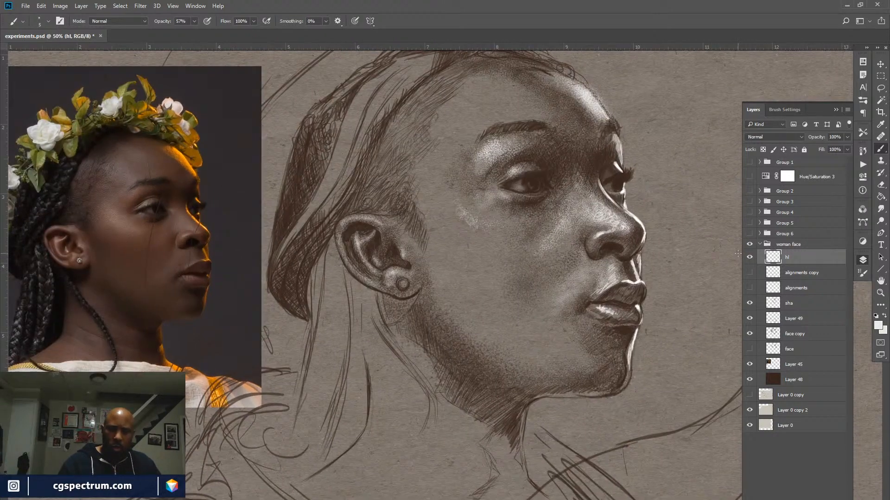
{"action": "left_click_drag", "start_coordinate": [516, 322], "coordinate": [562, 312]}
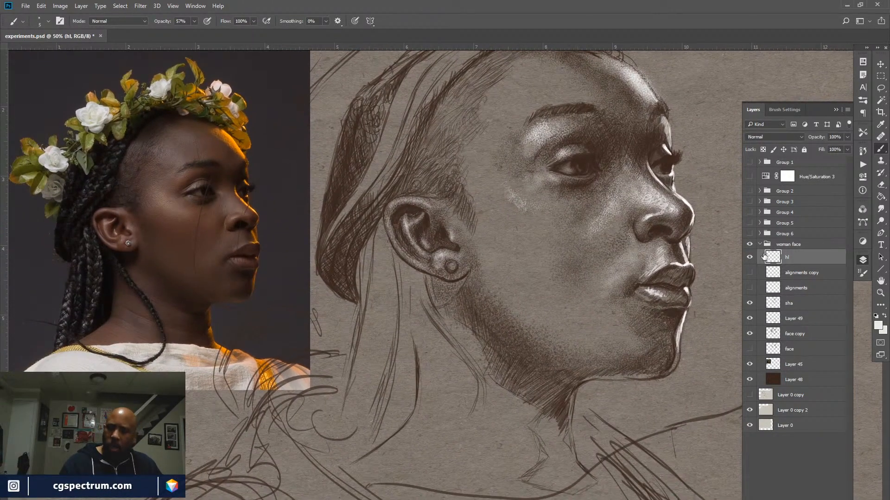
{"action": "left_click", "coordinate": [751, 258]}
{"action": "left_click", "coordinate": [751, 259]}
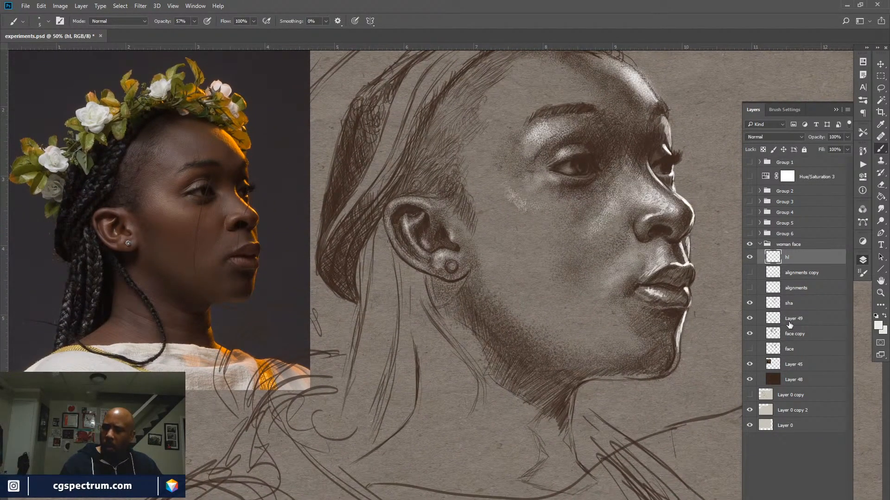
{"action": "left_click", "coordinate": [749, 319]}
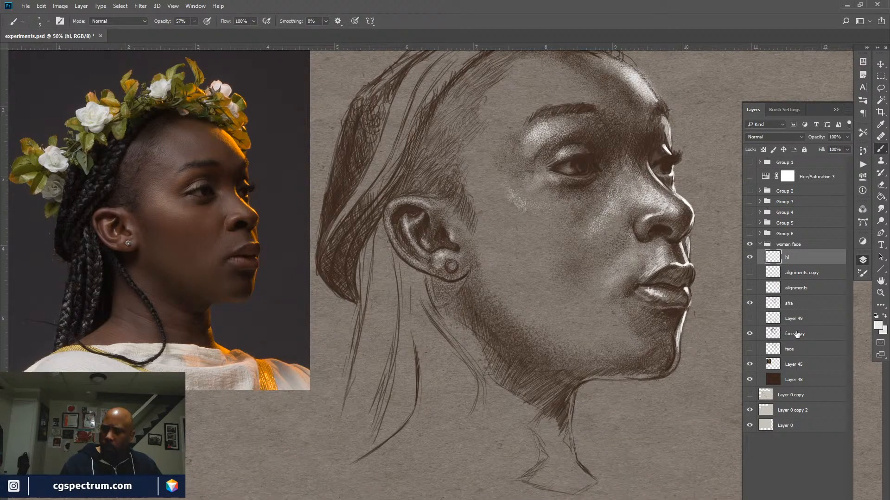
Sample the dark brown inside the ear and shade the area beneath and behind the earlobe on the face copy layer
{"action": "left_click", "coordinate": [797, 333]}
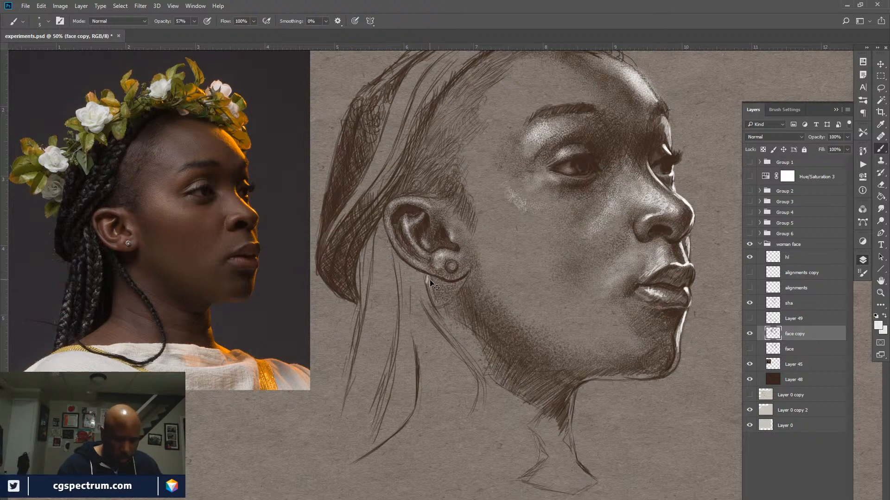
{"action": "left_click", "coordinate": [428, 217], "text": "alt"}
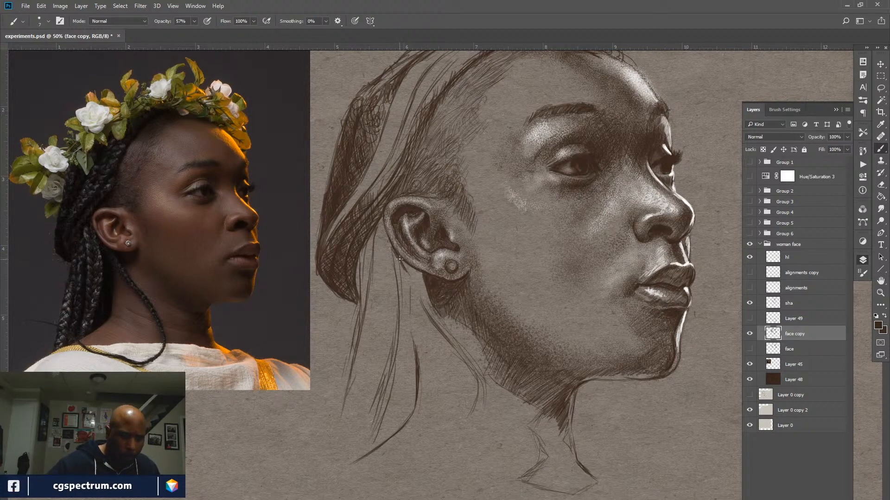
{"action": "mouse_move", "coordinate": [422, 289]}
{"action": "left_mouse_down"}
{"action": "mouse_move", "coordinate": [408, 267]}
{"action": "mouse_move", "coordinate": [429, 289]}
{"action": "mouse_move", "coordinate": [413, 271]}
{"action": "mouse_move", "coordinate": [426, 281]}
{"action": "mouse_move", "coordinate": [421, 275]}
{"action": "left_mouse_up"}
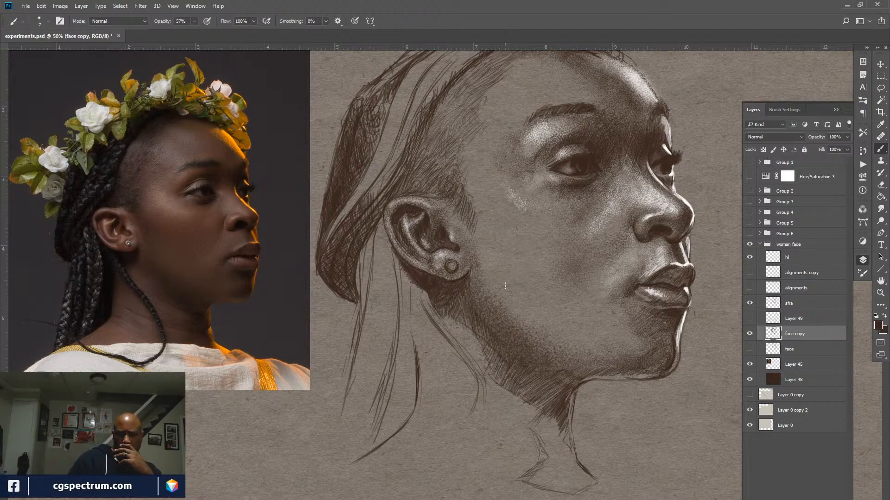
Sketch faint contour lines for the cheekbone and cheek planes on the sha layer at 47% brush opacity, and compare with the layer hidden
{"action": "left_click", "coordinate": [789, 303]}
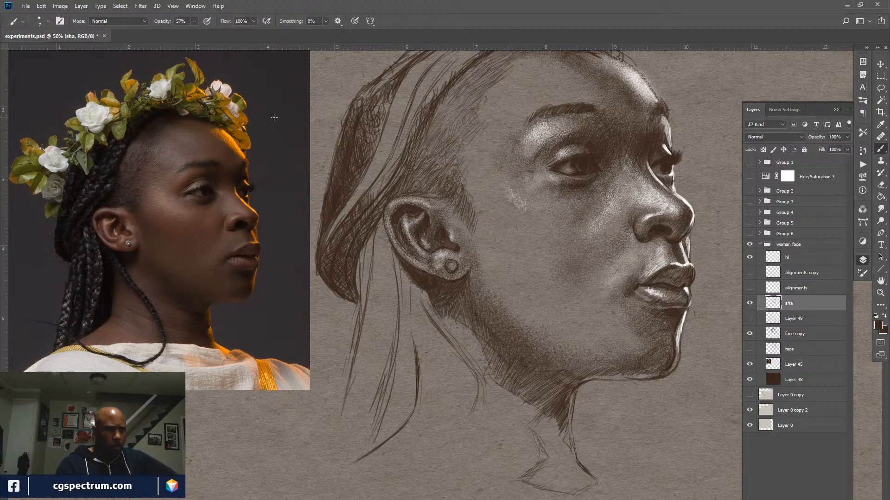
{"action": "left_click_drag", "start_coordinate": [161, 24], "coordinate": [161, 24]}
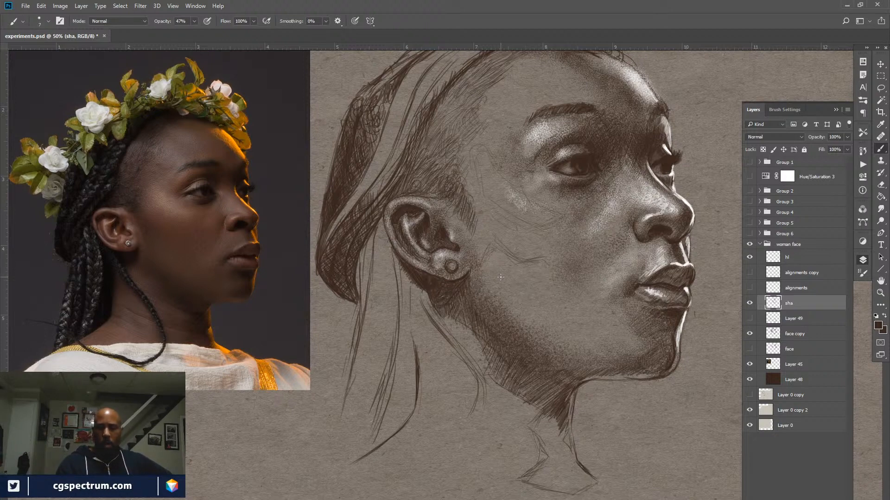
{"action": "left_click_drag", "start_coordinate": [527, 261], "coordinate": [512, 264]}
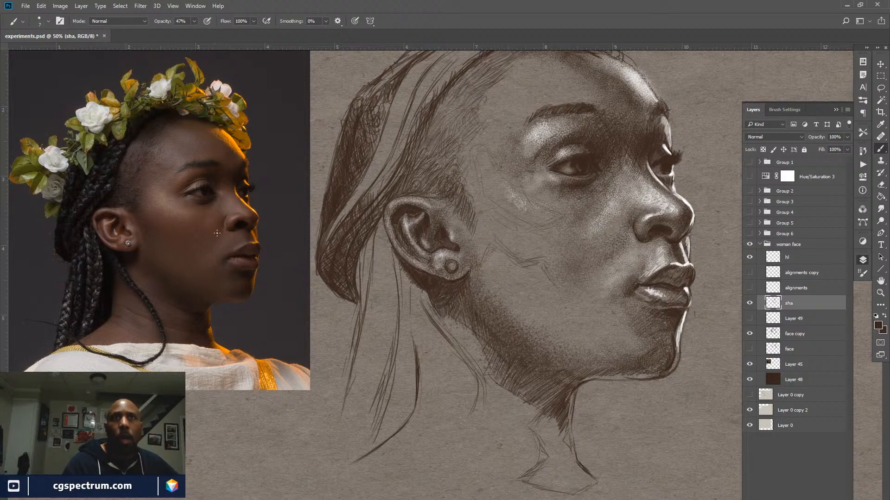
{"action": "key", "text": "h"}
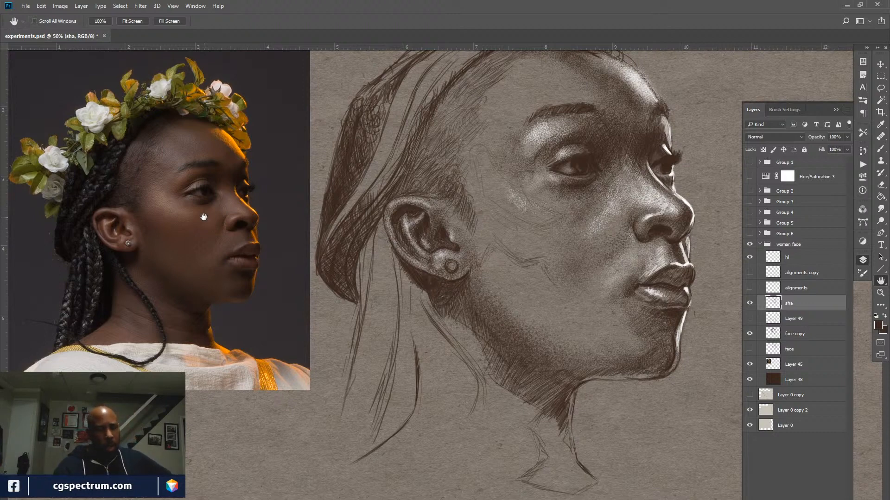
{"action": "key", "text": "b"}
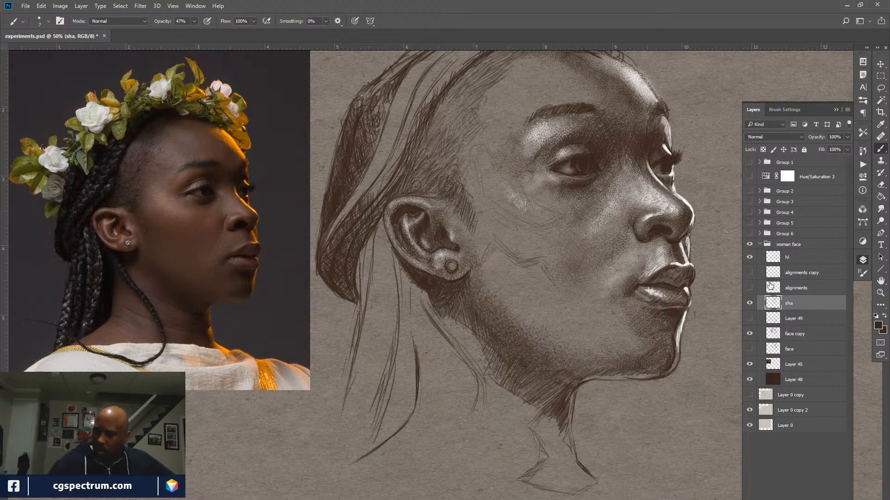
{"action": "left_click", "coordinate": [750, 303]}
{"action": "left_click", "coordinate": [750, 304]}
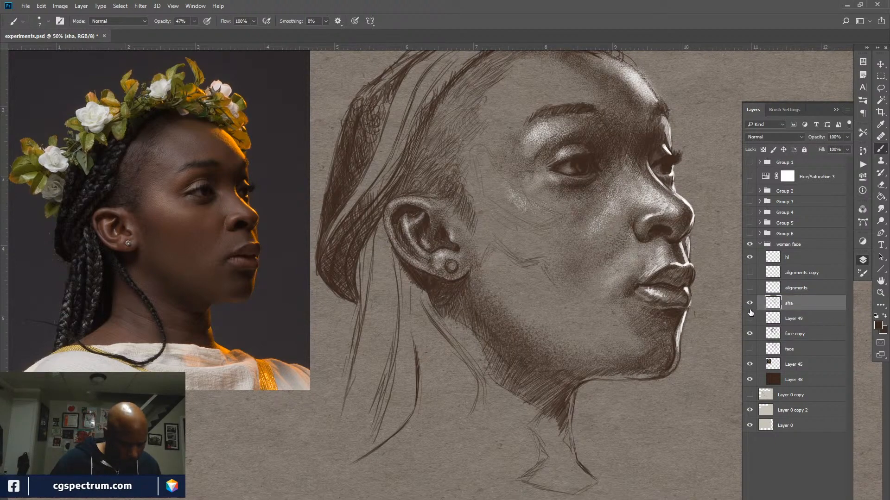
Choose the speckled 102 px brush tip for textured shading
{"action": "left_click_drag", "start_coordinate": [742, 297], "coordinate": [683, 298]}
{"action": "key", "text": "F5"}
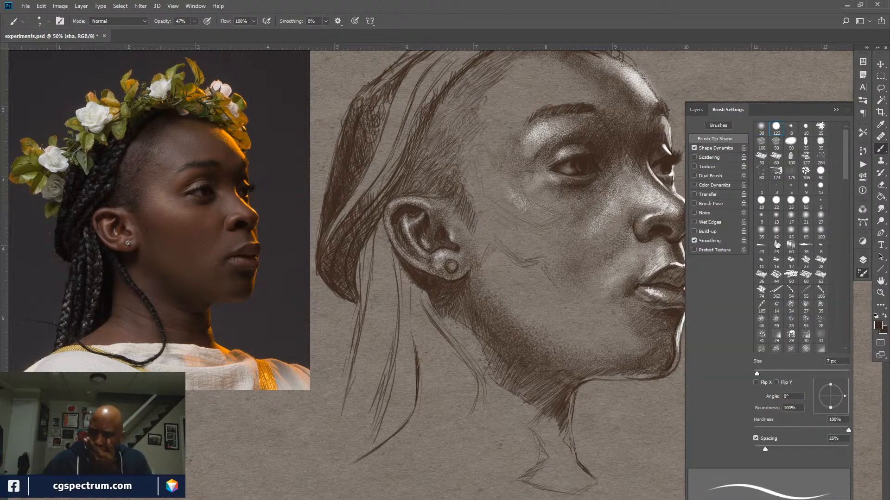
{"action": "mouse_move", "coordinate": [846, 171]}
{"action": "left_mouse_down"}
{"action": "mouse_move", "coordinate": [836, 223]}
{"action": "mouse_move", "coordinate": [841, 217]}
{"action": "left_mouse_up"}
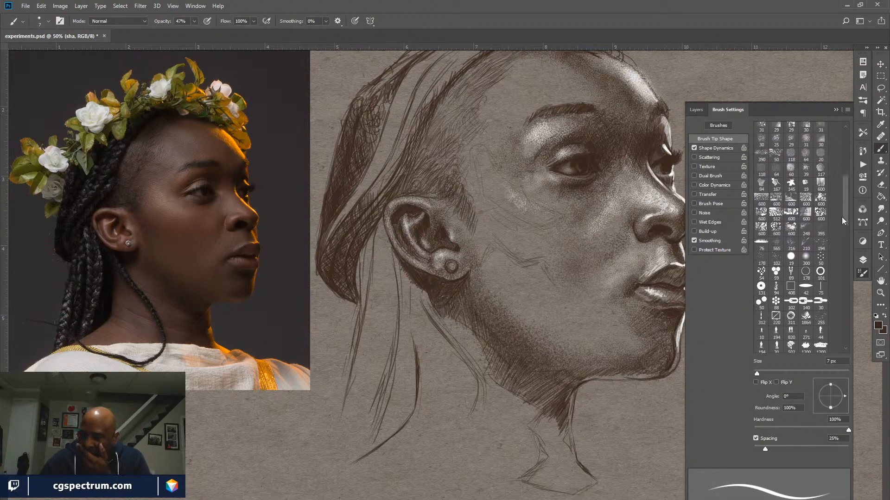
{"action": "left_click", "coordinate": [761, 259]}
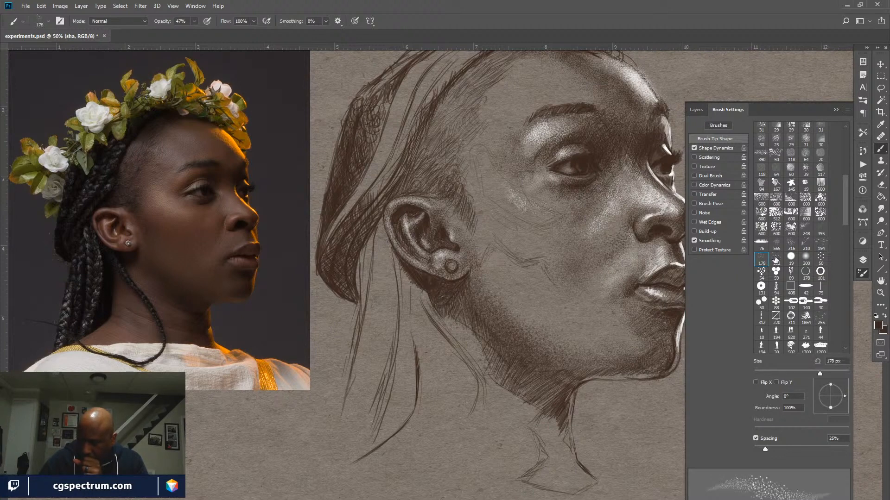
{"action": "left_click", "coordinate": [776, 259]}
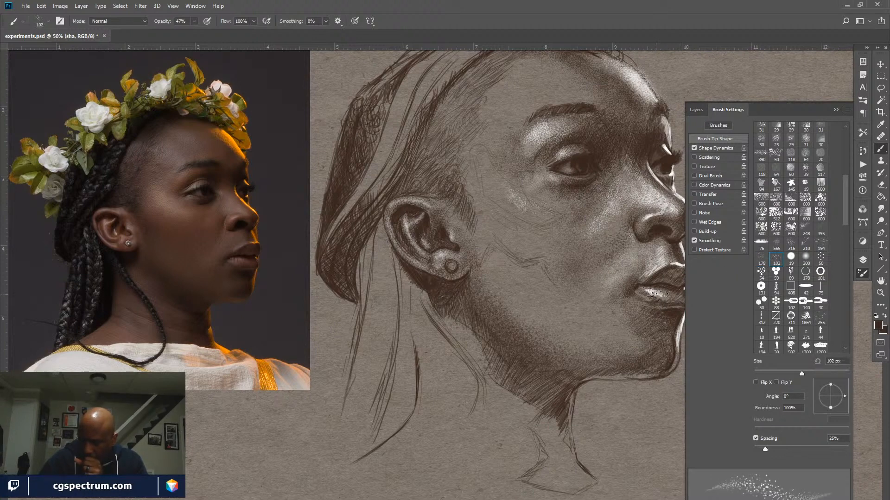
{"action": "left_click", "coordinate": [725, 110]}
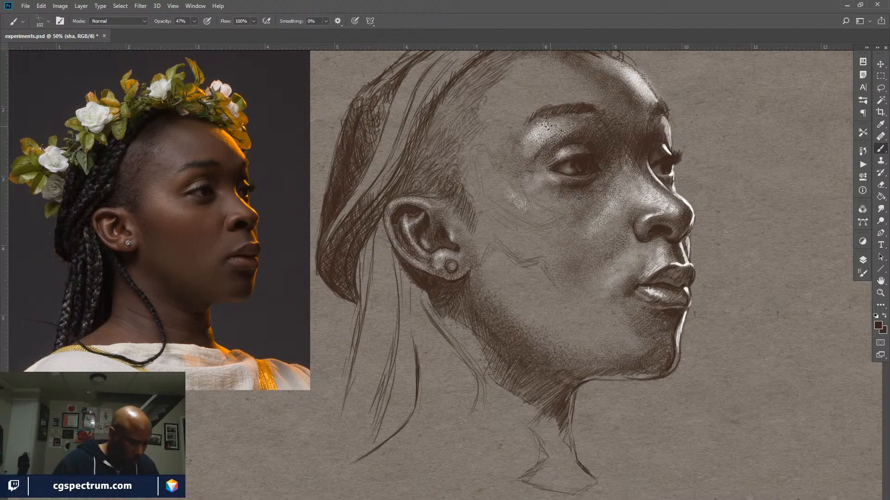
Set the brush opacity to 31% and lightly stipple shadow into the cheek below the eye on the sha layer
{"action": "left_click_drag", "start_coordinate": [168, 26], "coordinate": [157, 26]}
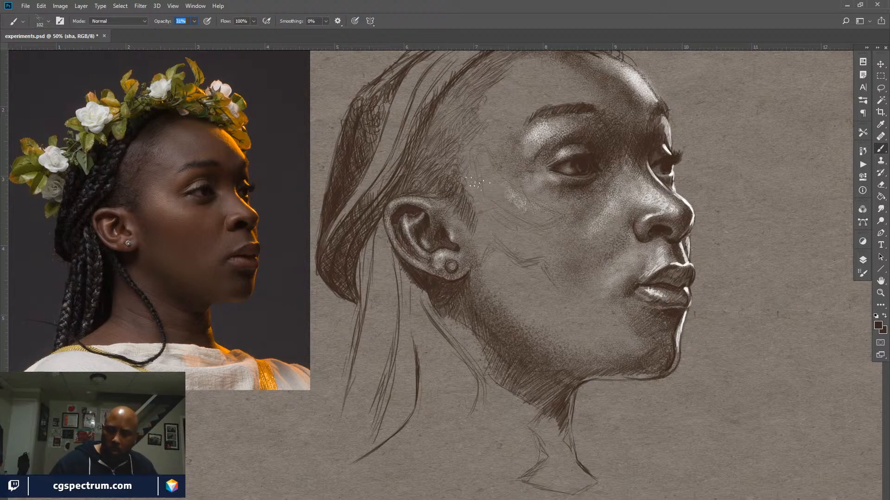
{"action": "key", "text": "Return"}
{"action": "key", "text": "F5"}
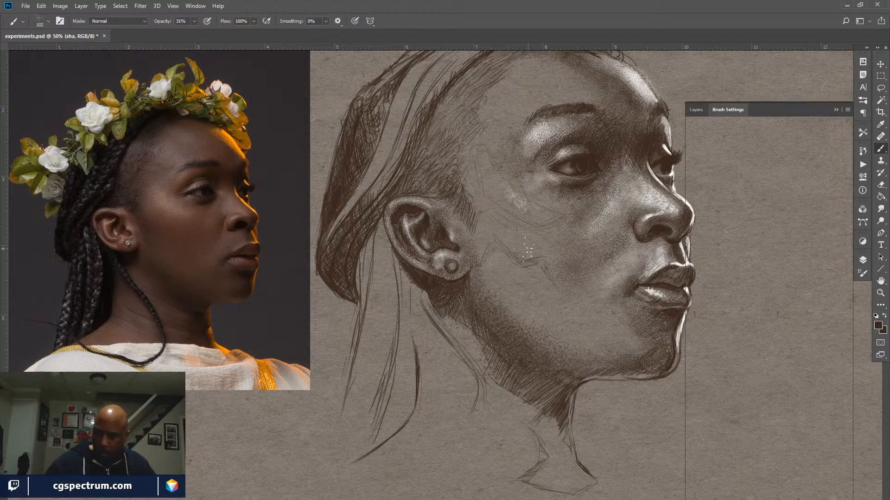
{"action": "key", "text": "F5"}
{"action": "key", "text": "F7"}
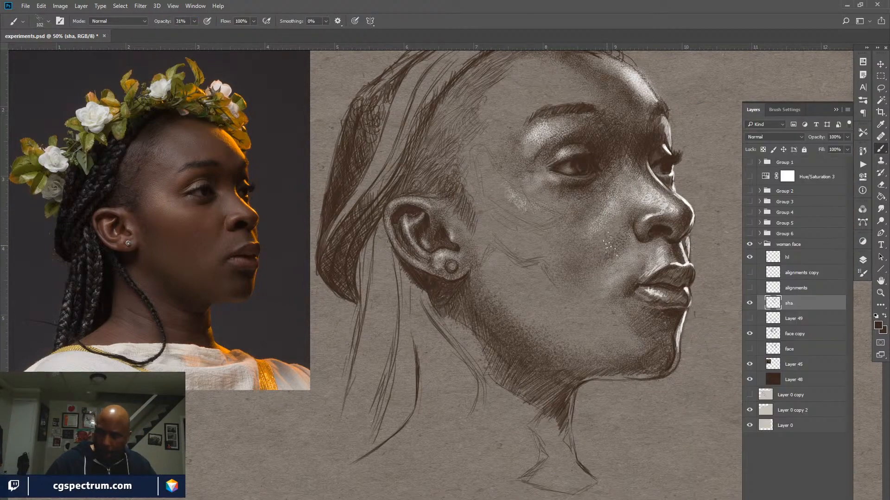
{"action": "key", "text": "F7"}
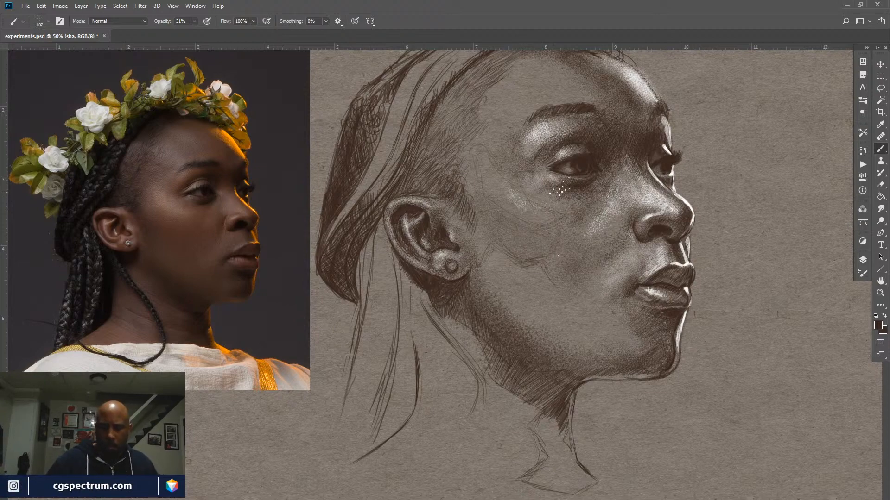
Soften the cheek contour lines with a soft eraser up to 175 px at 32% opacity, and brush deeper shading between cheek and ear
{"action": "key", "text": "e"}
{"action": "key", "text": "bracketright"}
{"action": "key", "text": "bracketright"}
{"action": "key", "text": "bracketright"}
{"action": "key", "text": "bracketright"}
{"action": "key", "text": "bracketright"}
{"action": "key", "text": "bracketright"}
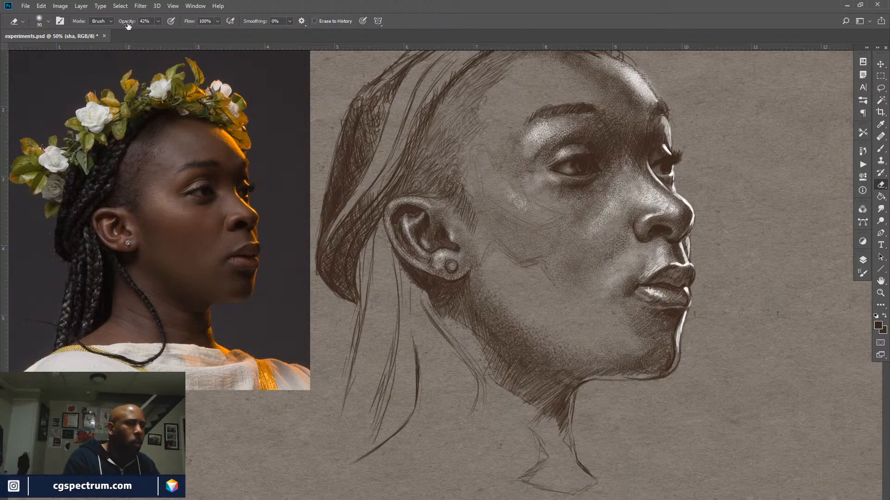
{"action": "left_click_drag", "start_coordinate": [129, 22], "coordinate": [123, 23]}
{"action": "key", "text": "bracketright"}
{"action": "key", "text": "bracketright"}
{"action": "key", "text": "bracketright"}
{"action": "key", "text": "bracketright"}
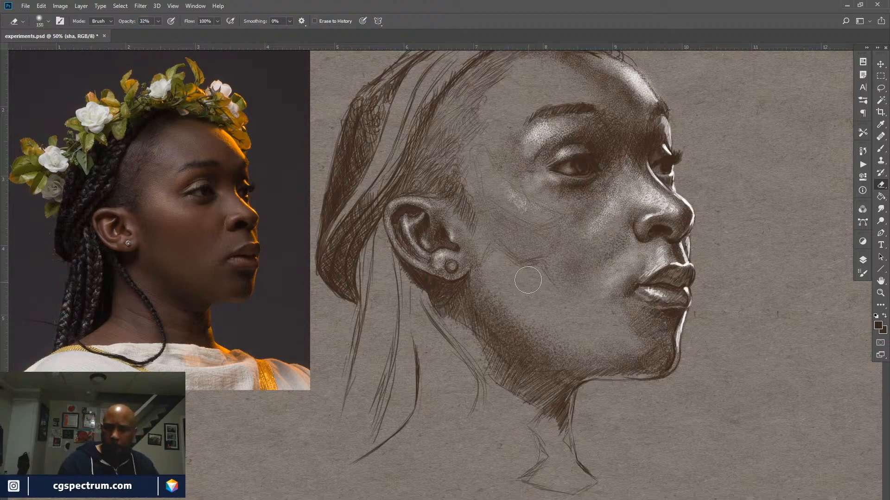
{"action": "mouse_move", "coordinate": [530, 264]}
{"action": "left_mouse_down"}
{"action": "mouse_move", "coordinate": [545, 264]}
{"action": "mouse_move", "coordinate": [554, 281]}
{"action": "mouse_move", "coordinate": [501, 246]}
{"action": "mouse_move", "coordinate": [509, 256]}
{"action": "mouse_move", "coordinate": [488, 249]}
{"action": "mouse_move", "coordinate": [550, 273]}
{"action": "left_mouse_up"}
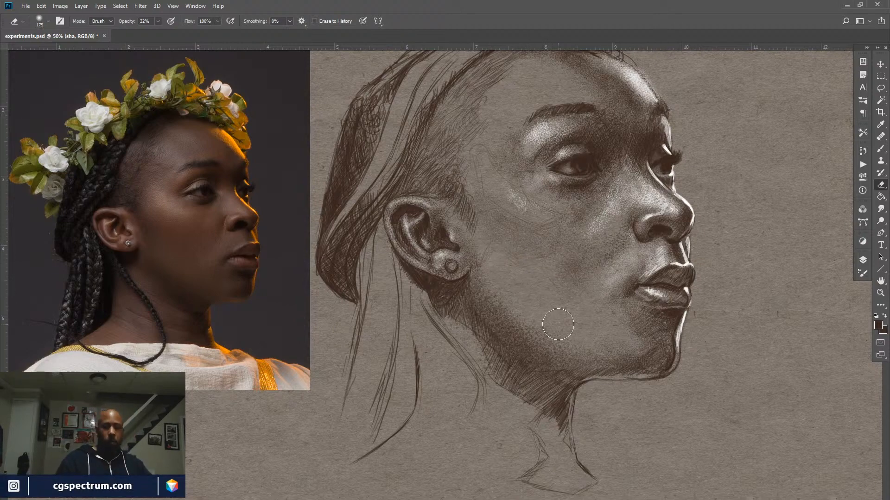
{"action": "key", "text": "b"}
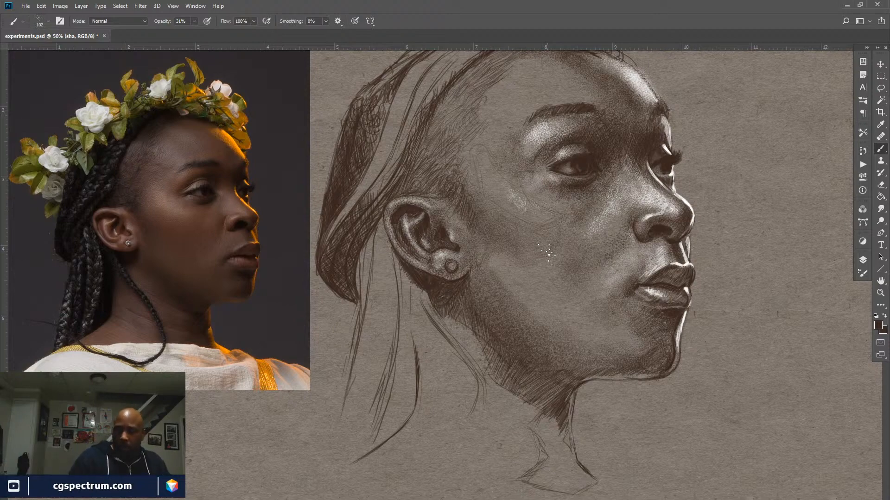
Sample the light tone on the nose and stipple highlights along the outer cheekbone and temple on the hl layer
{"action": "left_click", "coordinate": [863, 260]}
{"action": "left_click", "coordinate": [794, 259]}
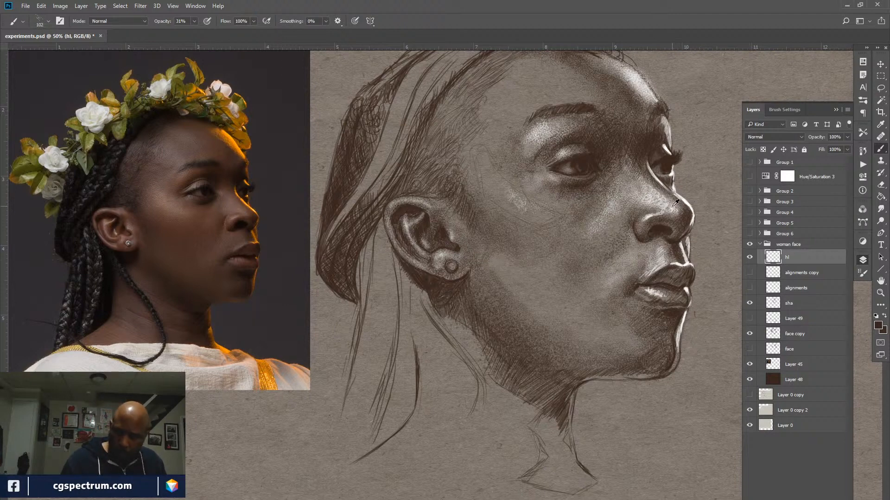
{"action": "left_click", "coordinate": [656, 212], "text": "alt"}
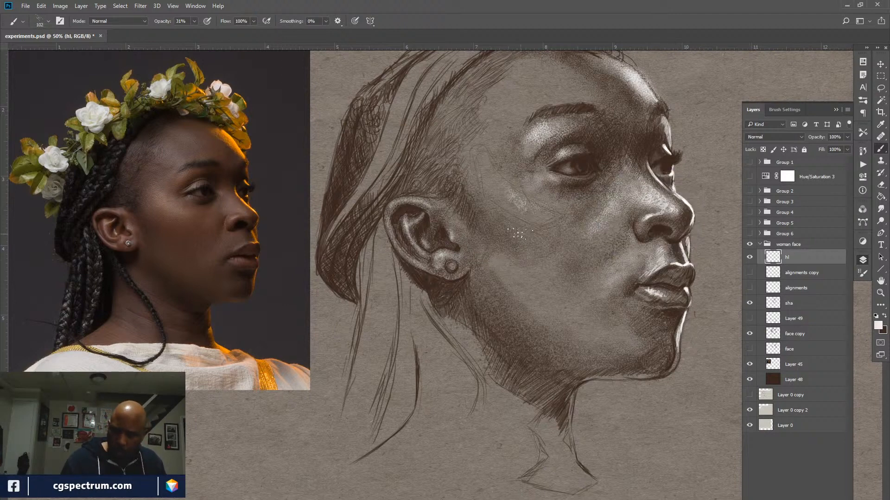
{"action": "left_click_drag", "start_coordinate": [518, 234], "coordinate": [517, 211]}
{"action": "key", "text": "F5"}
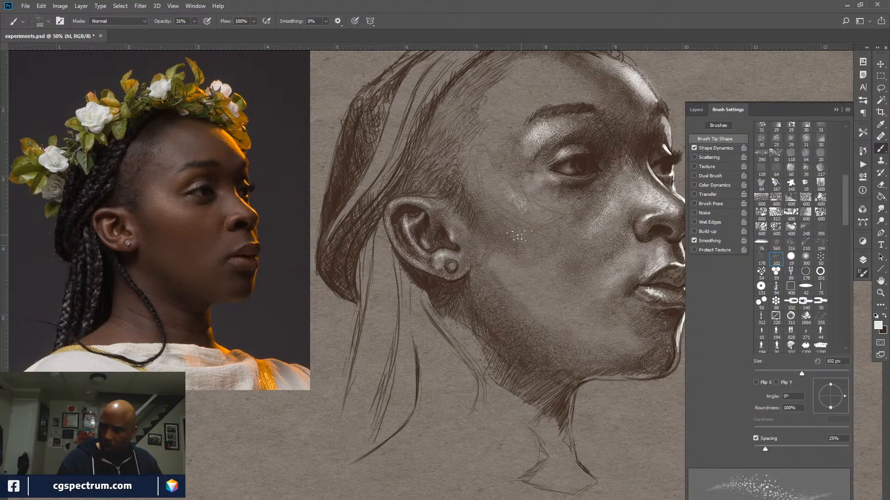
{"action": "key", "text": "F5"}
{"action": "left_click_drag", "start_coordinate": [516, 201], "coordinate": [520, 203]}
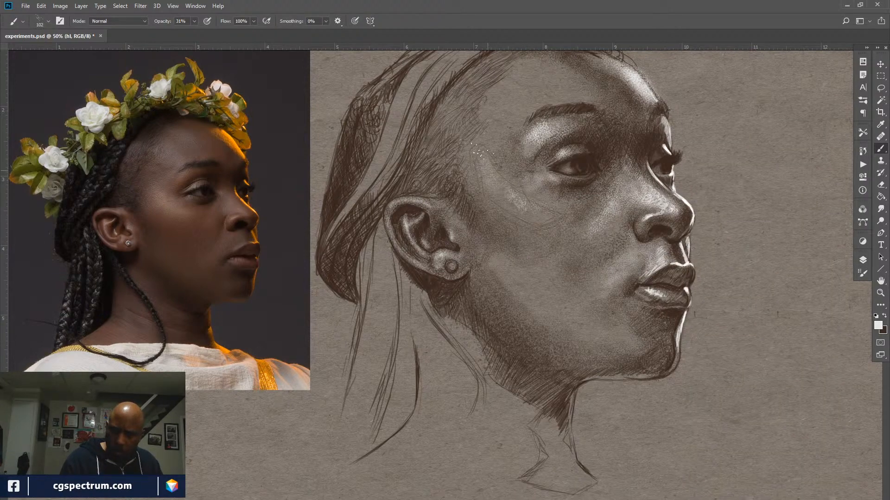
{"action": "mouse_move", "coordinate": [485, 163]}
{"action": "left_mouse_down"}
{"action": "mouse_move", "coordinate": [493, 193]}
{"action": "mouse_move", "coordinate": [504, 186]}
{"action": "mouse_move", "coordinate": [489, 199]}
{"action": "left_mouse_up"}
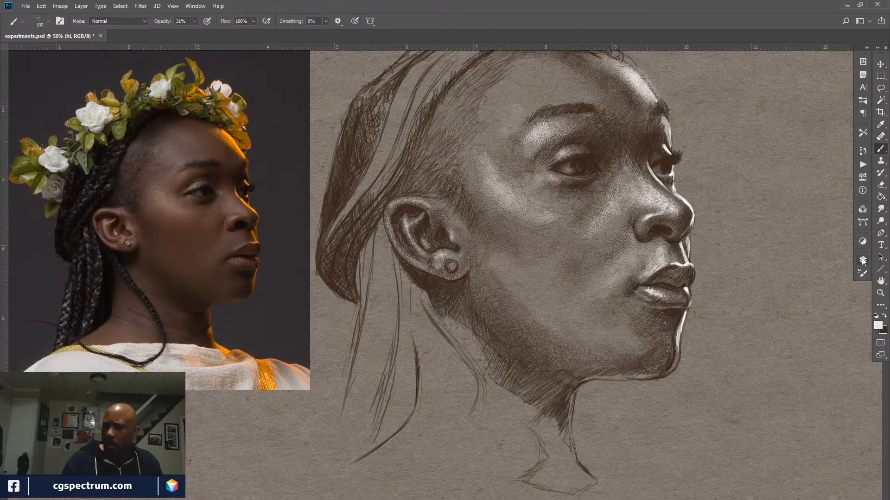
{"action": "left_click", "coordinate": [862, 259]}
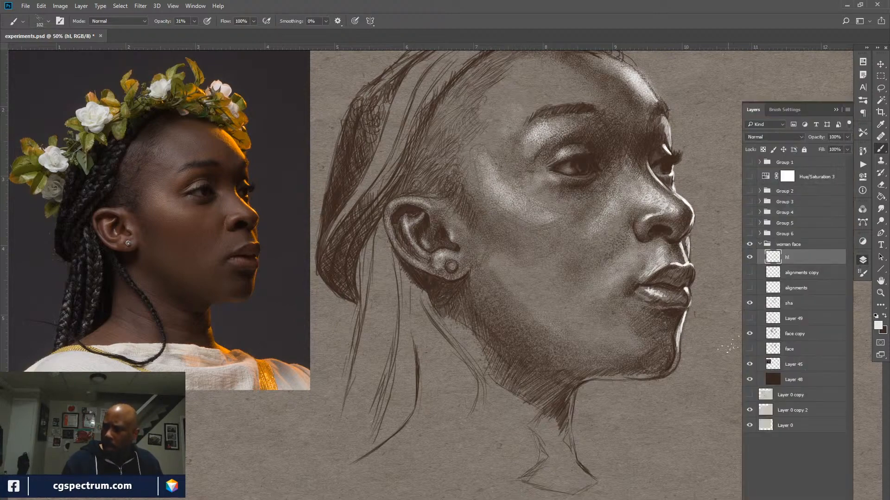
Switch to the sha layer with the dark foreground colour and examine the whole portrait beside the reference photo
{"action": "left_click", "coordinate": [796, 304]}
{"action": "key", "text": "x"}
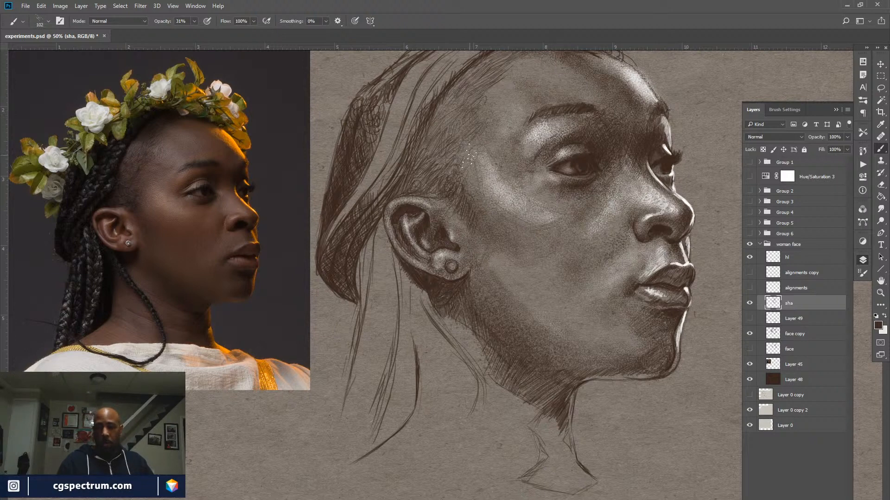
{"action": "scroll", "coordinate": [469, 158], "scroll_direction": "up", "scroll_amount": 2}
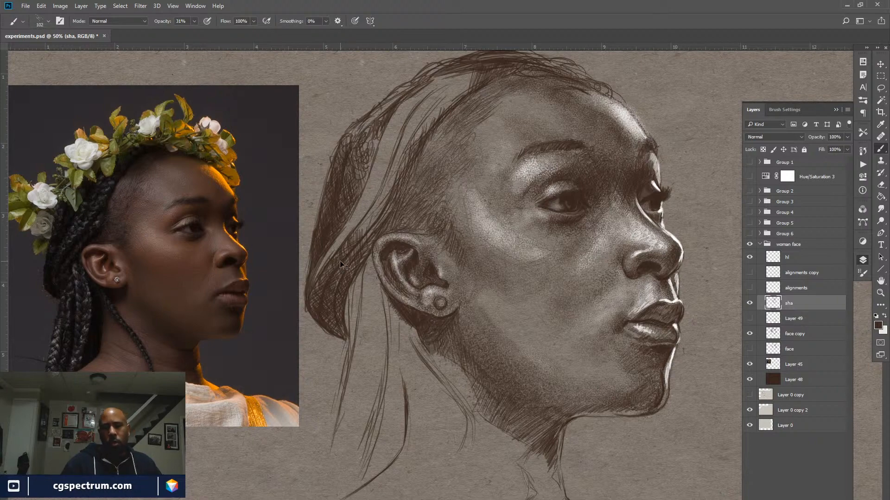
{"action": "key", "text": "ctrl+minus"}
{"action": "scroll", "coordinate": [542, 319], "scroll_direction": "down", "scroll_amount": 3}
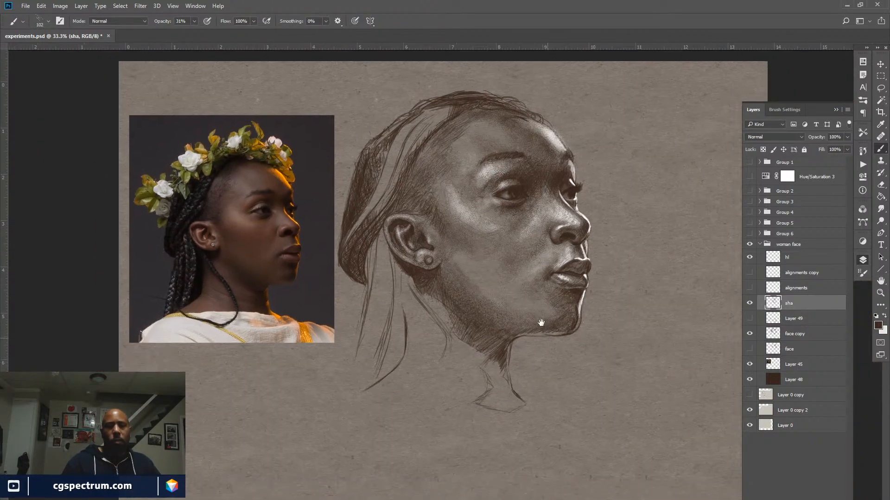
{"action": "scroll", "coordinate": [565, 371], "scroll_direction": "up", "scroll_amount": 1}
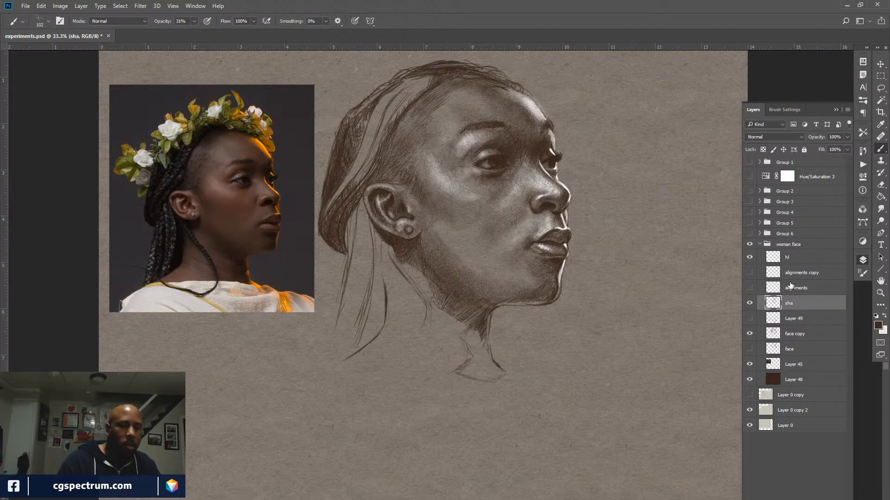
Add an empty layer above the sha layer and another above the hl layer, with dark brown as the foreground colour
{"action": "left_click", "coordinate": [798, 258]}
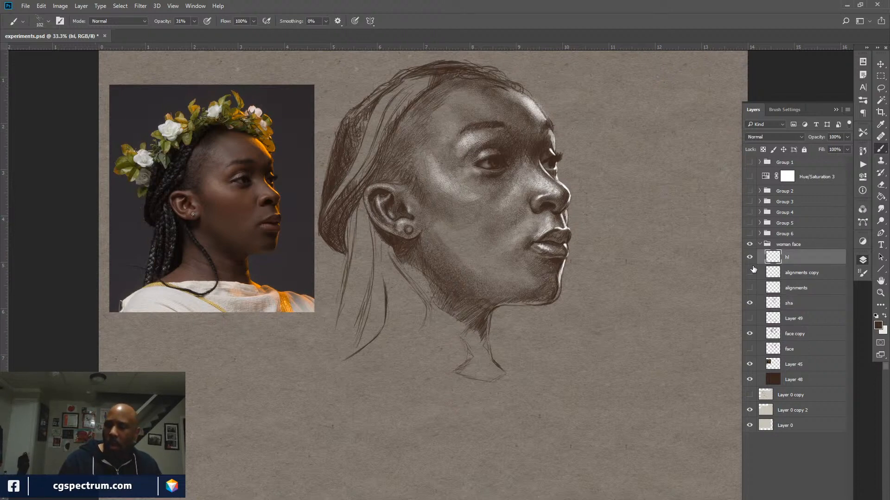
{"action": "key", "text": "x"}
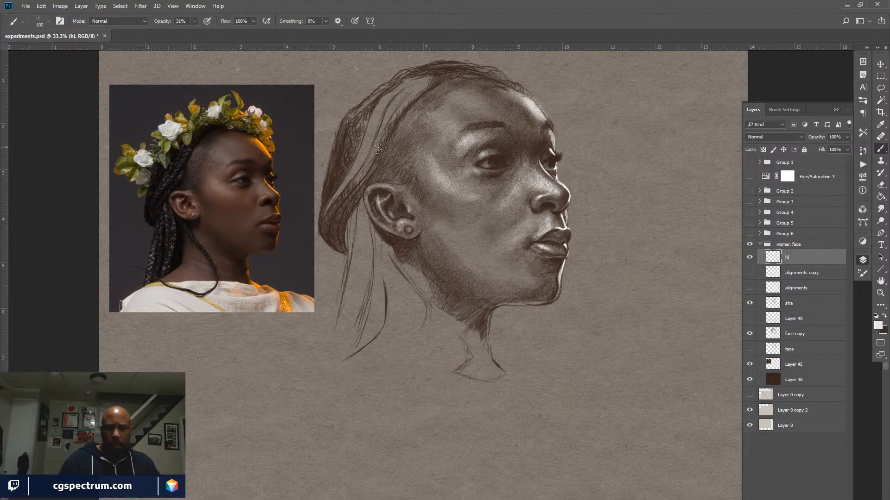
{"action": "left_click", "coordinate": [806, 303]}
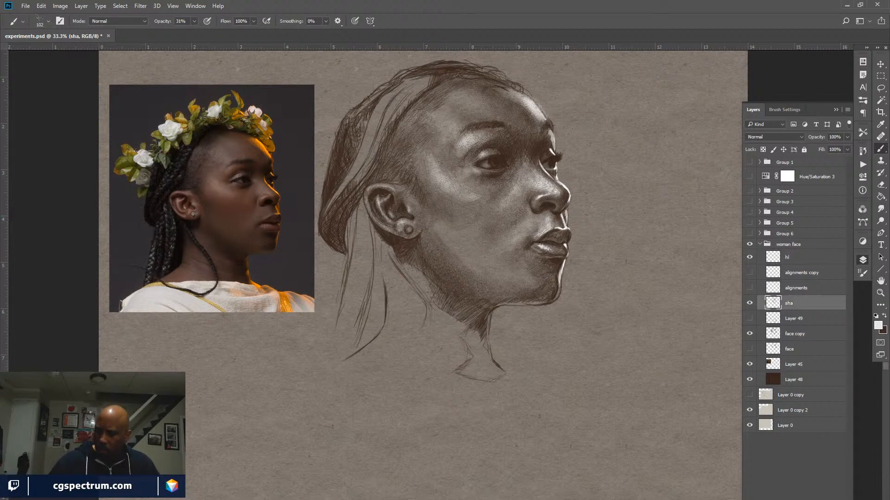
{"action": "key", "text": "ctrl+shift+alt+n"}
{"action": "key", "text": "x"}
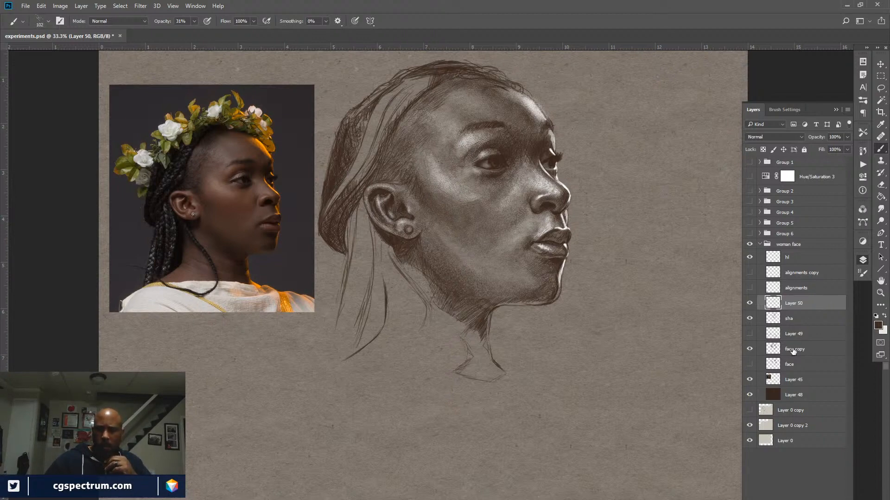
{"action": "left_click", "coordinate": [818, 258]}
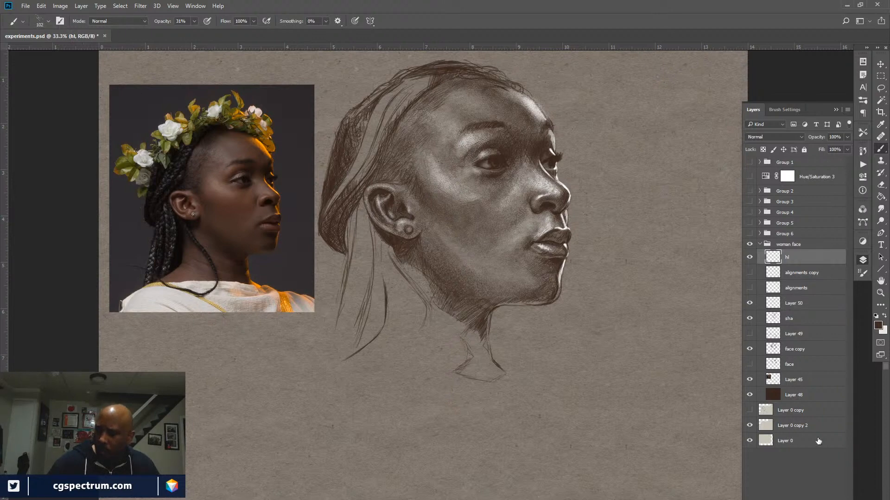
{"action": "left_click", "coordinate": [814, 497]}
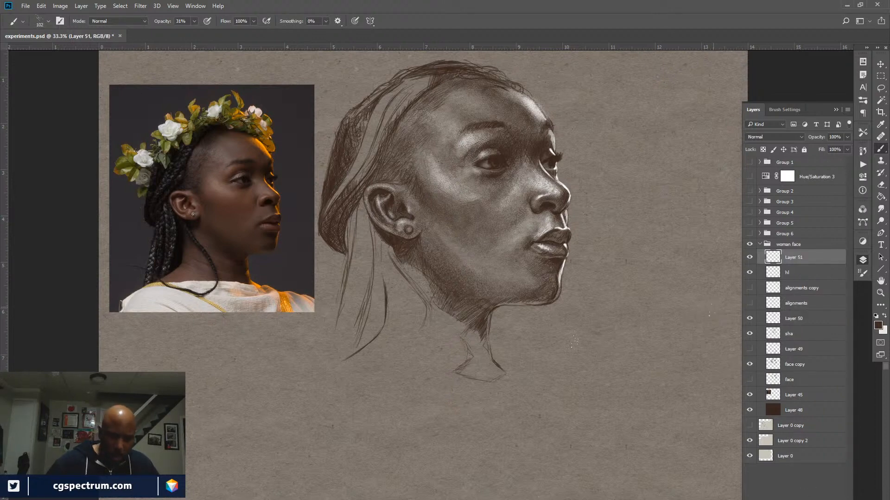
Choose the rough textured 512 px brush tip for laying in broad colour
{"action": "key", "text": "F5"}
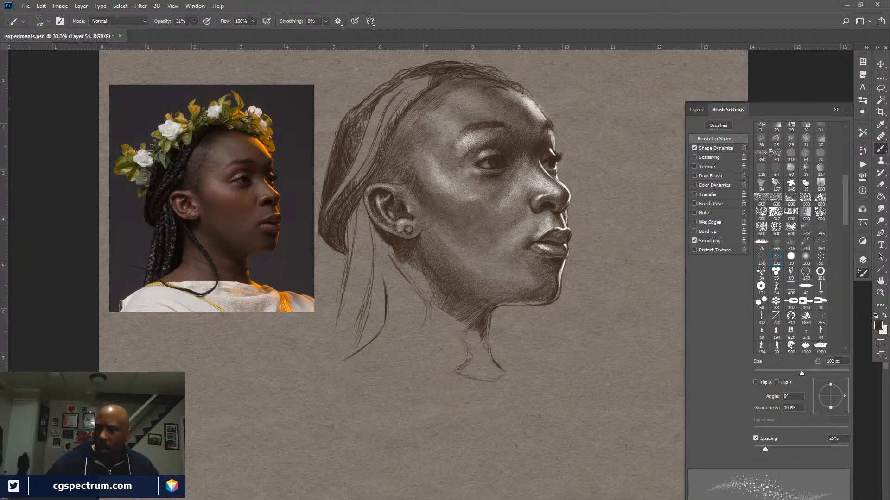
{"action": "left_click", "coordinate": [776, 213]}
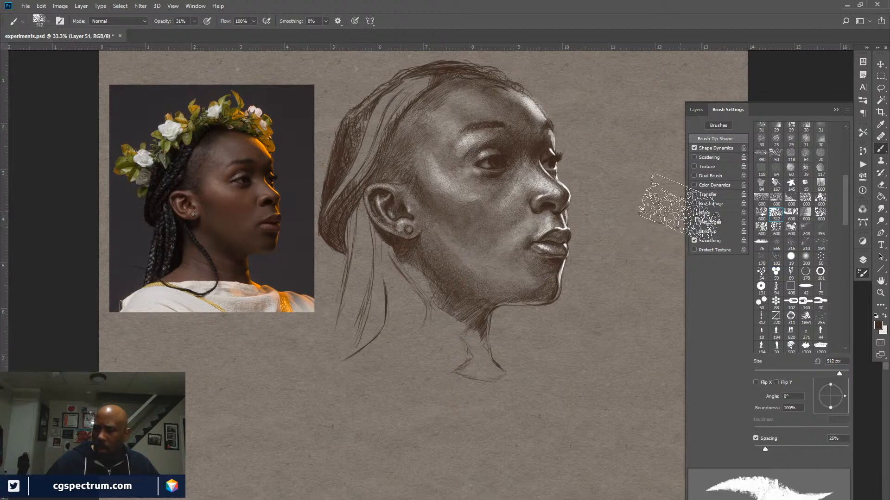
{"action": "key", "text": "F5"}
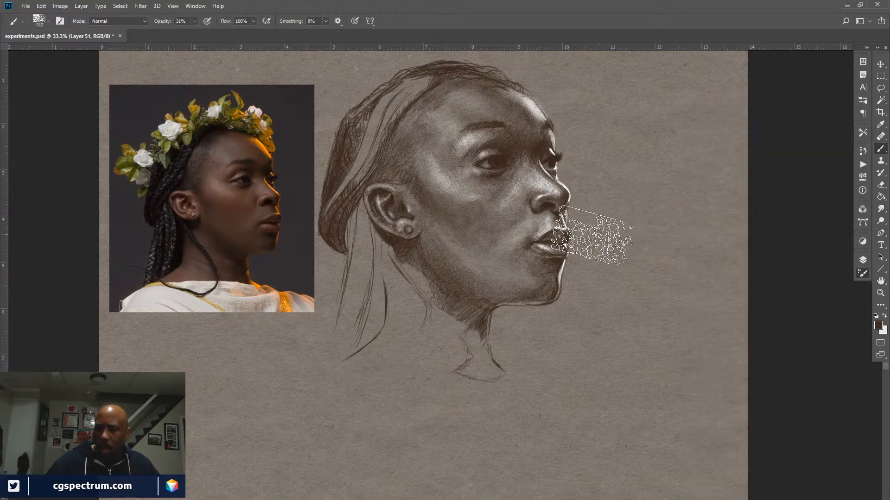
Set the blend mode of the new layer above hl to Overlay
{"action": "left_click", "coordinate": [863, 261]}
{"action": "left_click", "coordinate": [779, 138]}
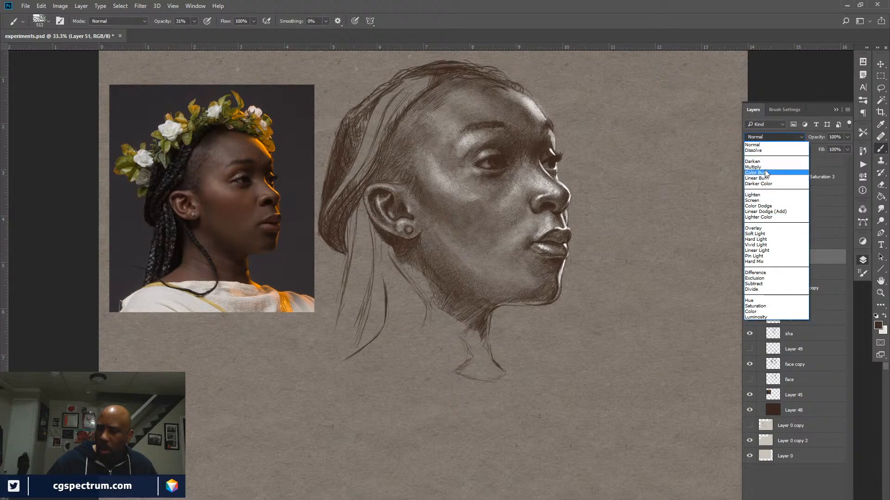
{"action": "left_click", "coordinate": [759, 229]}
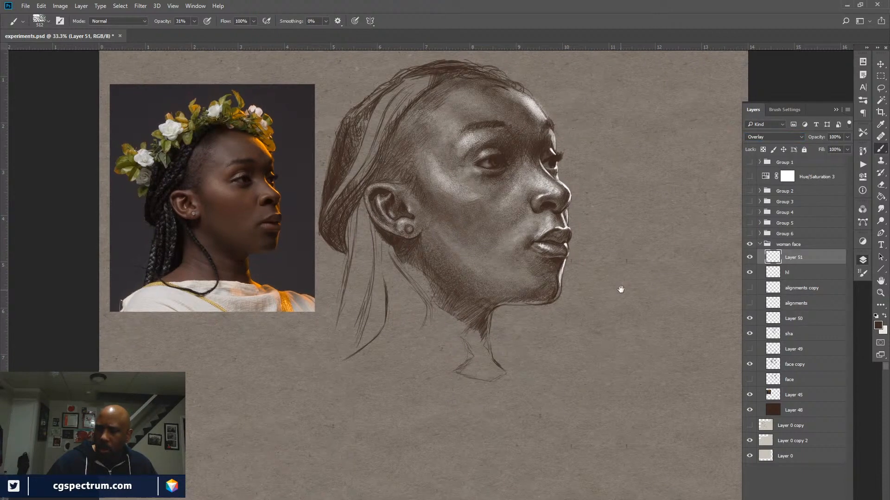
Set the brush opacity to 61% and paint a broad dark brown glaze over the face, neck and surrounding paper
{"action": "left_click", "coordinate": [165, 23]}
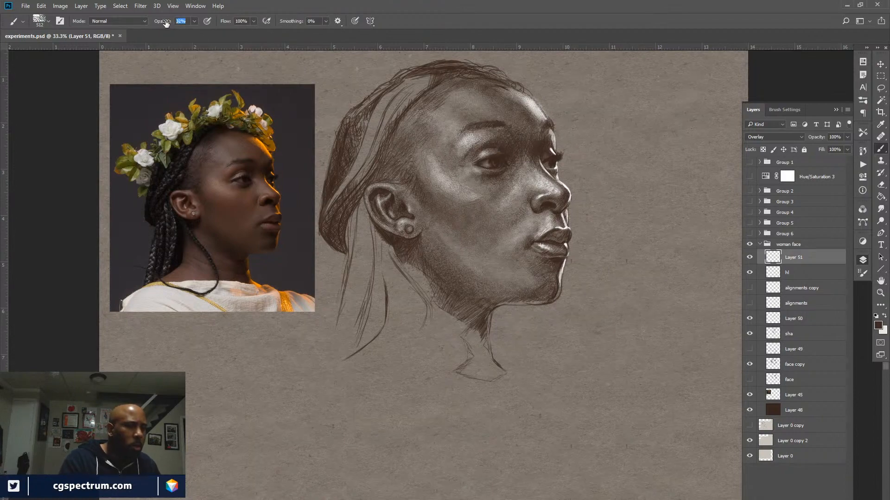
{"action": "left_click_drag", "start_coordinate": [166, 23], "coordinate": [168, 23]}
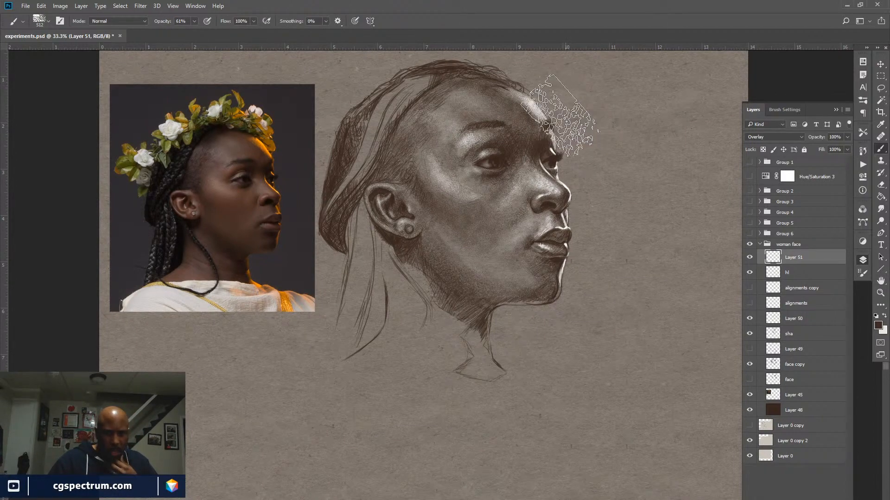
{"action": "mouse_move", "coordinate": [556, 118]}
{"action": "left_mouse_down"}
{"action": "mouse_move", "coordinate": [458, 188]}
{"action": "mouse_move", "coordinate": [527, 102]}
{"action": "mouse_move", "coordinate": [411, 164]}
{"action": "mouse_move", "coordinate": [454, 120]}
{"action": "mouse_move", "coordinate": [502, 118]}
{"action": "mouse_move", "coordinate": [488, 182]}
{"action": "mouse_move", "coordinate": [445, 274]}
{"action": "left_mouse_up"}
{"action": "mouse_move", "coordinate": [534, 218]}
{"action": "left_mouse_down"}
{"action": "mouse_move", "coordinate": [492, 303]}
{"action": "mouse_move", "coordinate": [516, 297]}
{"action": "mouse_move", "coordinate": [572, 245]}
{"action": "mouse_move", "coordinate": [427, 149]}
{"action": "mouse_move", "coordinate": [405, 225]}
{"action": "mouse_move", "coordinate": [494, 257]}
{"action": "mouse_move", "coordinate": [582, 268]}
{"action": "mouse_move", "coordinate": [575, 287]}
{"action": "mouse_move", "coordinate": [488, 298]}
{"action": "mouse_move", "coordinate": [440, 282]}
{"action": "mouse_move", "coordinate": [427, 262]}
{"action": "mouse_move", "coordinate": [347, 407]}
{"action": "left_mouse_up"}
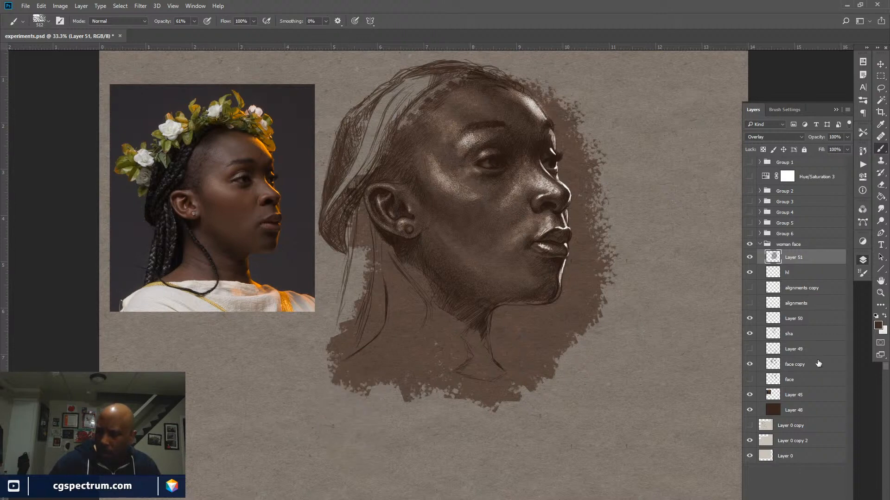
On a new layer, paint orange sampled from the reference's rim light along the forehead edge and brow with the brush reduced to 70 px
{"action": "key", "text": "bracketleft"}
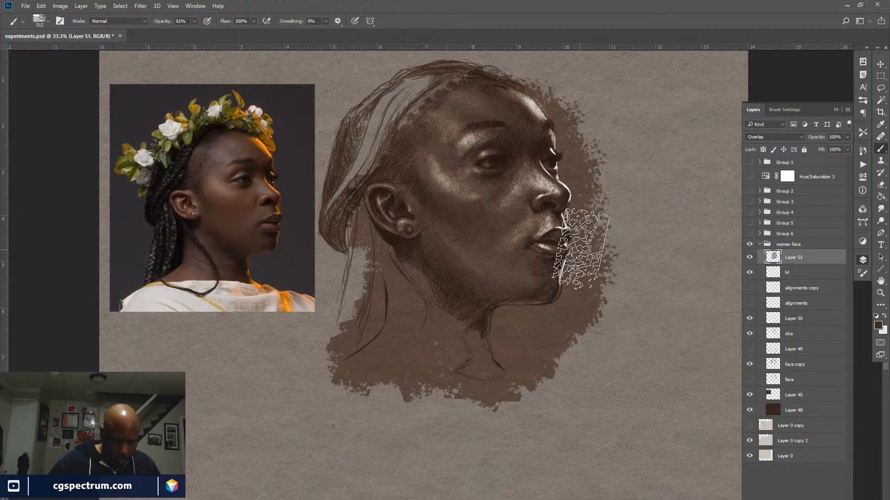
{"action": "key", "text": "bracketleft"}
{"action": "key", "text": "bracketleft"}
{"action": "key", "text": "bracketleft"}
{"action": "key", "text": "bracketleft"}
{"action": "key", "text": "bracketleft"}
{"action": "key", "text": "bracketleft"}
{"action": "key", "text": "bracketleft"}
{"action": "key", "text": "bracketleft"}
{"action": "key", "text": "bracketleft"}
{"action": "key", "text": "bracketleft"}
{"action": "key", "text": "bracketleft"}
{"action": "key", "text": "bracketleft"}
{"action": "key", "text": "bracketleft"}
{"action": "key", "text": "bracketleft"}
{"action": "key", "text": "bracketleft"}
{"action": "key", "text": "bracketleft"}
{"action": "key", "text": "bracketleft"}
{"action": "key", "text": "bracketleft"}
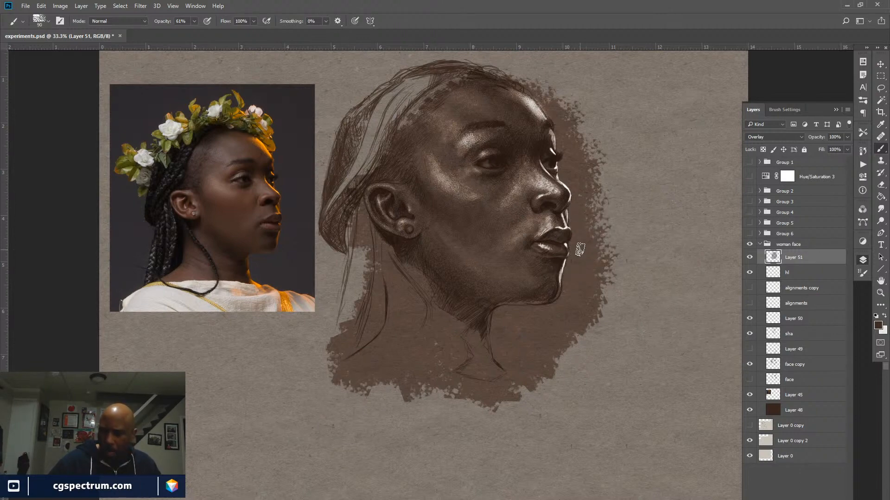
{"action": "key", "text": "ctrl+shift+alt+n"}
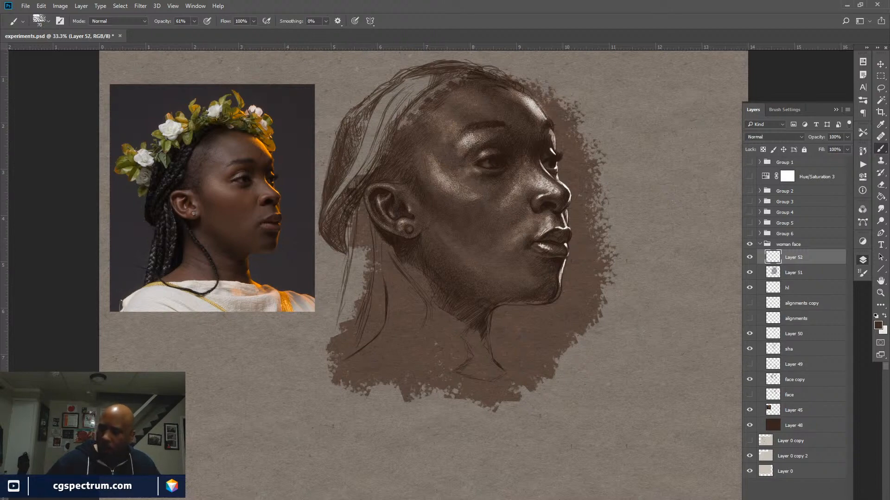
{"action": "left_click", "coordinate": [266, 140], "text": "alt"}
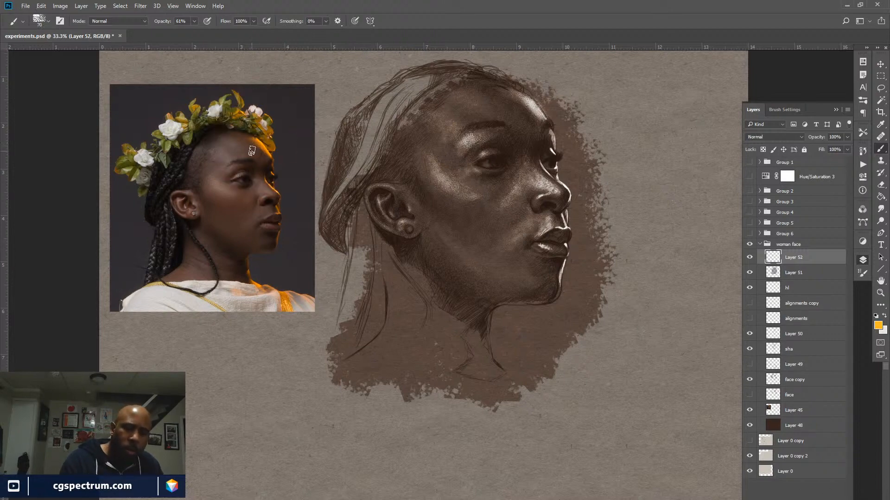
{"action": "mouse_move", "coordinate": [523, 95]}
{"action": "left_mouse_down"}
{"action": "mouse_move", "coordinate": [551, 125]}
{"action": "mouse_move", "coordinate": [543, 118]}
{"action": "mouse_move", "coordinate": [554, 147]}
{"action": "left_mouse_up"}
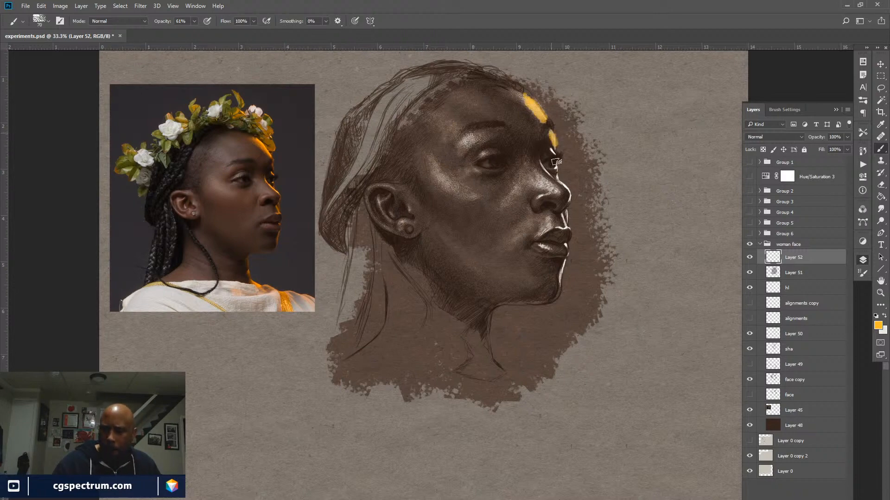
Try Soft Light on the orange rim light layer, and set its blend mode to Hard Light
{"action": "left_click", "coordinate": [771, 137]}
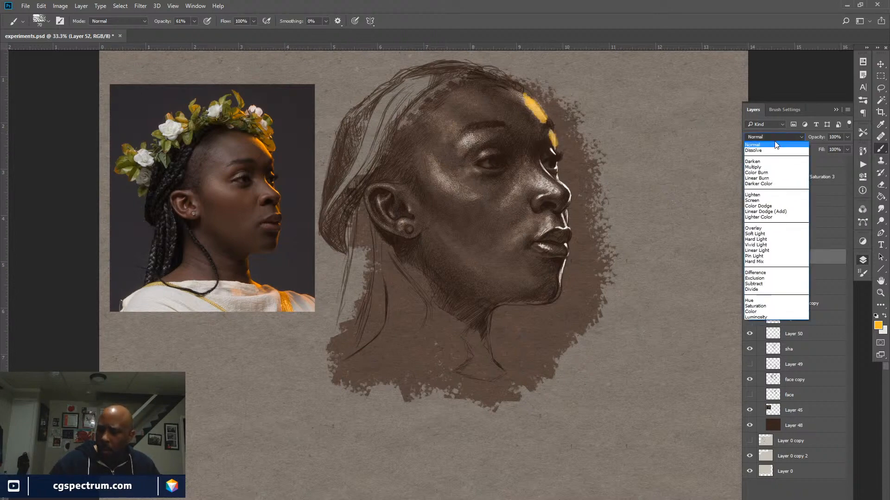
{"action": "left_click", "coordinate": [768, 234]}
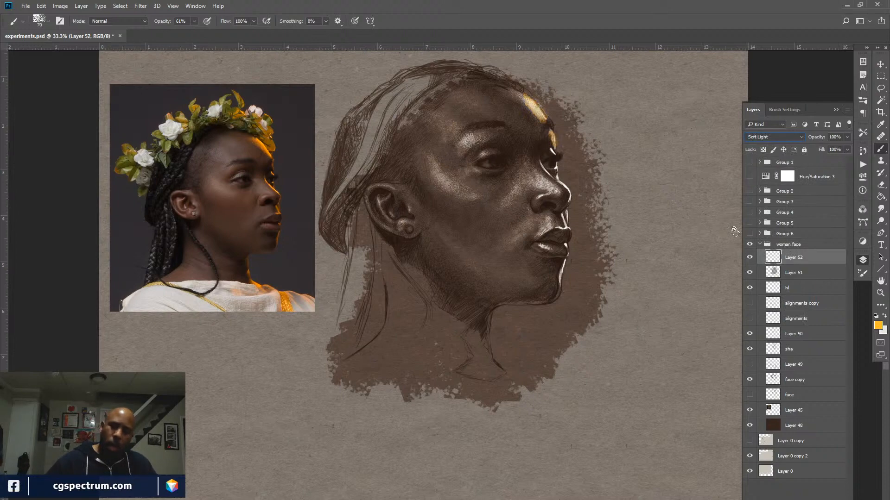
{"action": "key", "text": "Down"}
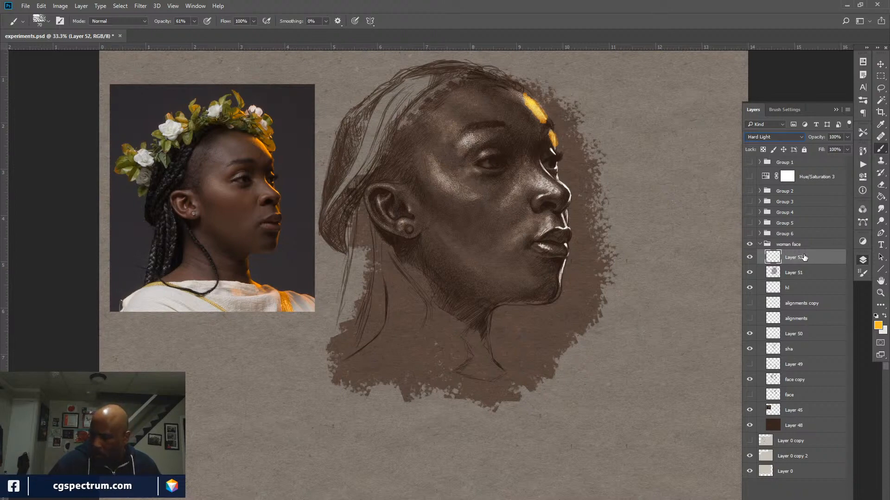
Move the orange Layer 52 below Layer 51 and clip it to the hl layer
{"action": "left_click_drag", "start_coordinate": [804, 258], "coordinate": [762, 281]}
{"action": "left_click", "coordinate": [750, 273]}
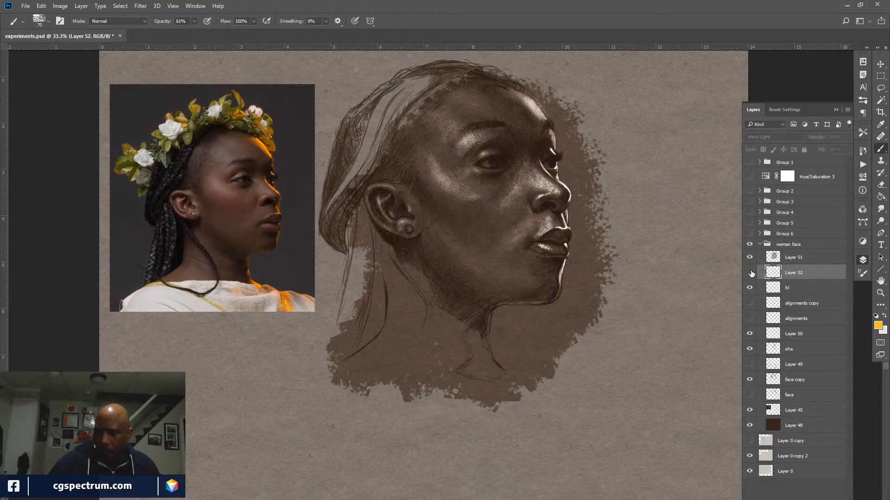
{"action": "left_click", "coordinate": [749, 287]}
{"action": "left_click", "coordinate": [749, 287]}
{"action": "left_click", "coordinate": [749, 273]}
{"action": "right_click", "coordinate": [805, 272]}
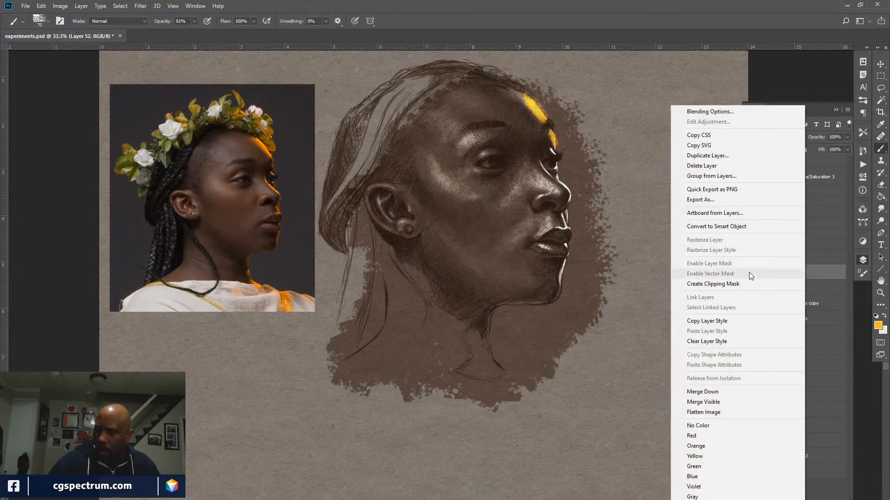
{"action": "left_click", "coordinate": [748, 283]}
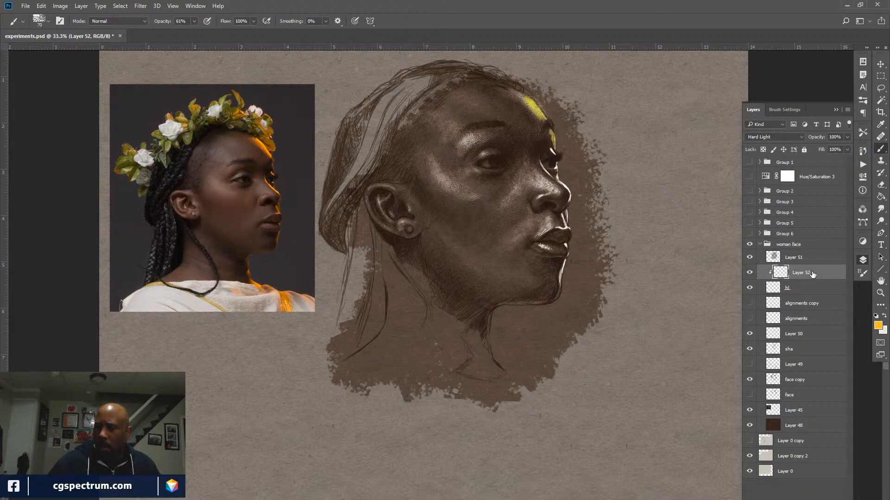
Compare the portrait with and without the brown Overlay layer, and check the clipped orange layer's effect
{"action": "left_click", "coordinate": [751, 259]}
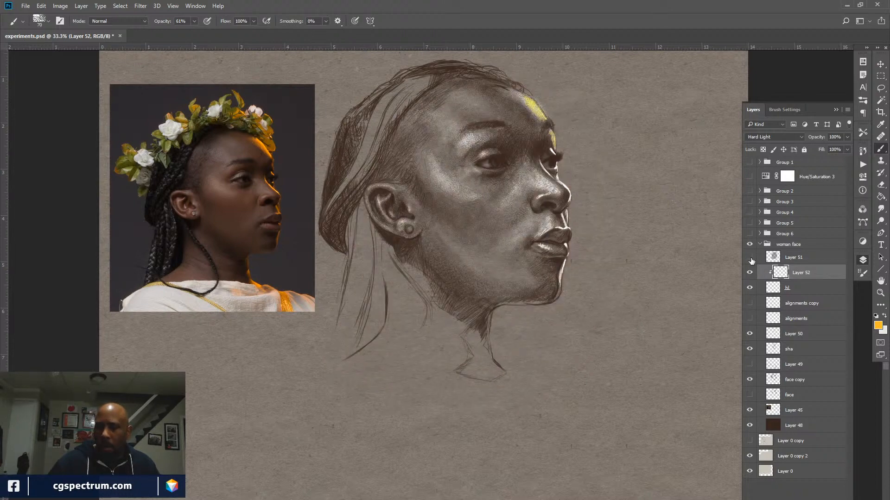
{"action": "left_click", "coordinate": [750, 262]}
{"action": "left_click", "coordinate": [750, 260]}
{"action": "left_click", "coordinate": [750, 259]}
{"action": "left_click", "coordinate": [812, 260]}
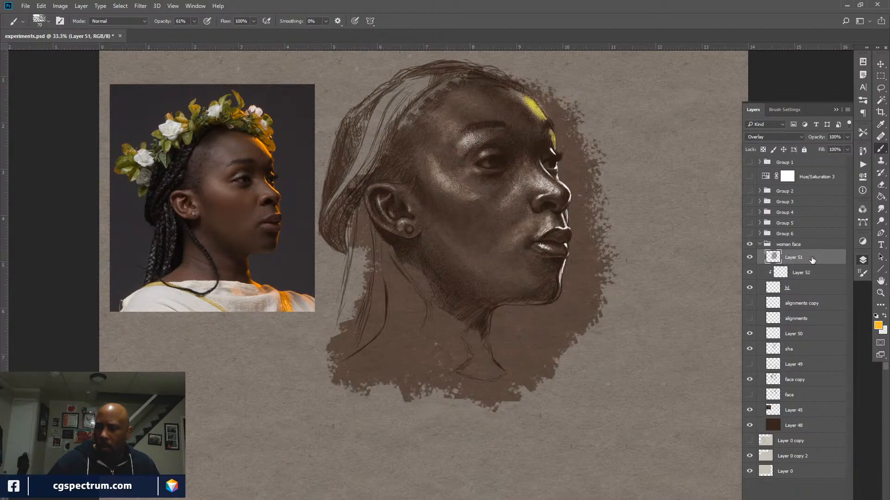
{"action": "left_click", "coordinate": [750, 273]}
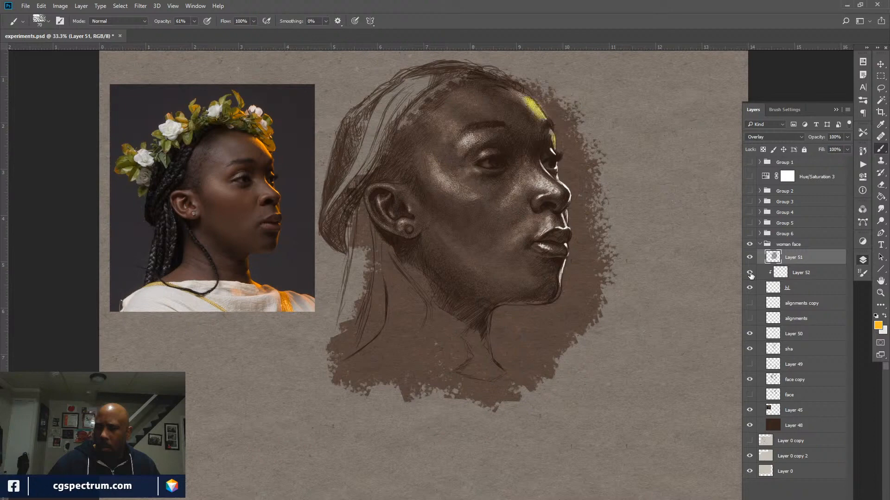
Try moving the hl layer and its clipped orange layer above the brown Overlay layer, and undo the move
{"action": "left_click", "coordinate": [815, 287]}
{"action": "left_click", "coordinate": [814, 277], "text": "shift"}
{"action": "left_click_drag", "start_coordinate": [816, 288], "coordinate": [811, 258]}
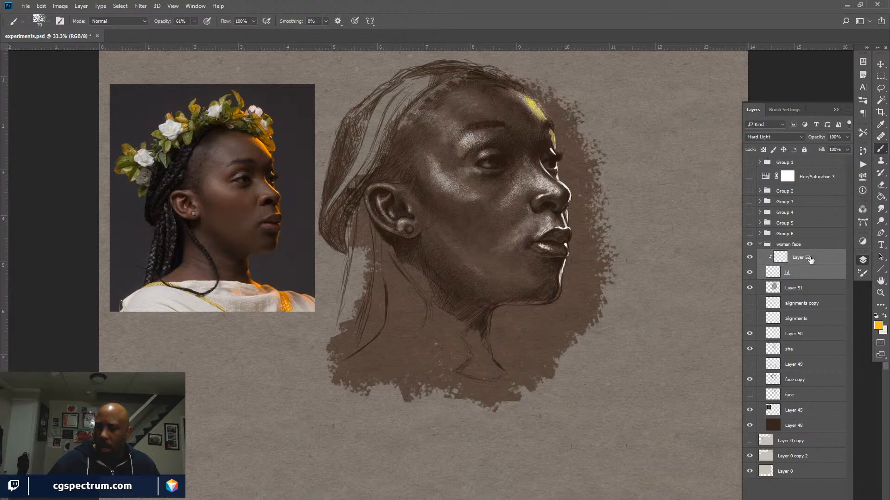
{"action": "key", "text": "ctrl+z"}
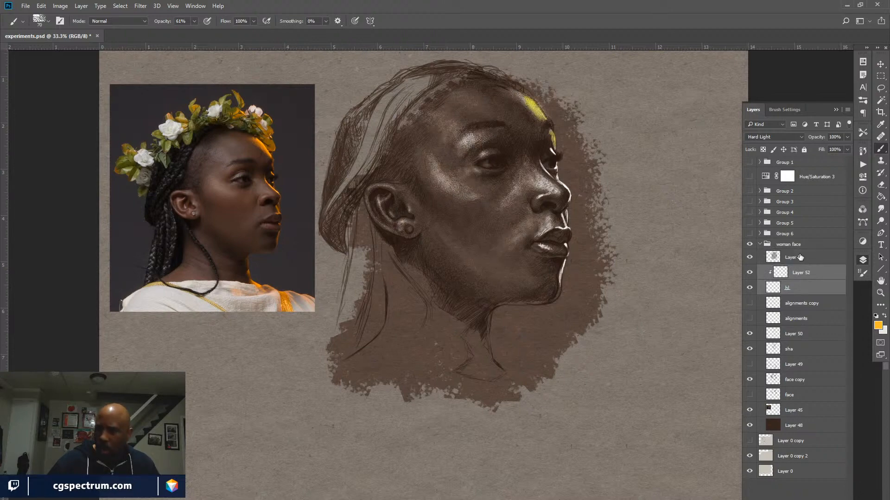
Select only the clipped orange Layer 52 and look at its blending options without changing them
{"action": "left_click", "coordinate": [805, 288]}
{"action": "left_click", "coordinate": [808, 276]}
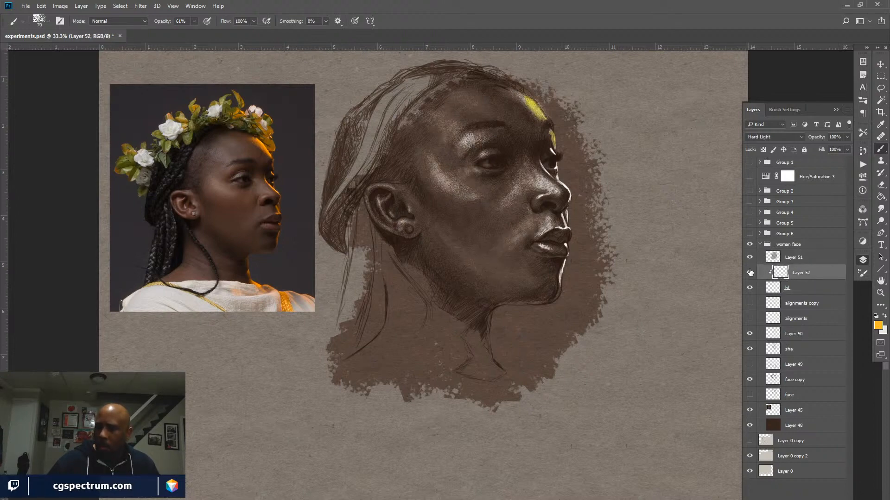
{"action": "left_click", "coordinate": [751, 274]}
{"action": "double_click", "coordinate": [781, 273]}
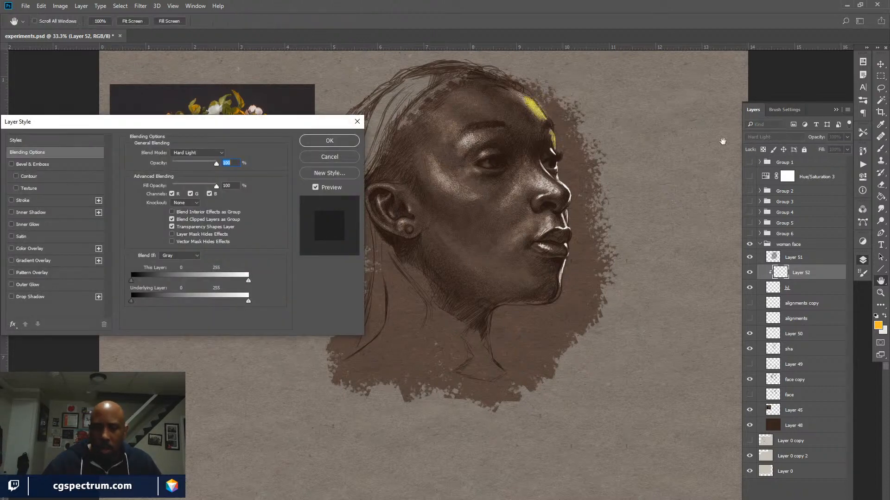
{"action": "left_click", "coordinate": [333, 156]}
Try Soft Light, Screen, Linear Light, Color and Hue blend modes on the clipped orange Layer 52
{"action": "left_click", "coordinate": [783, 137]}
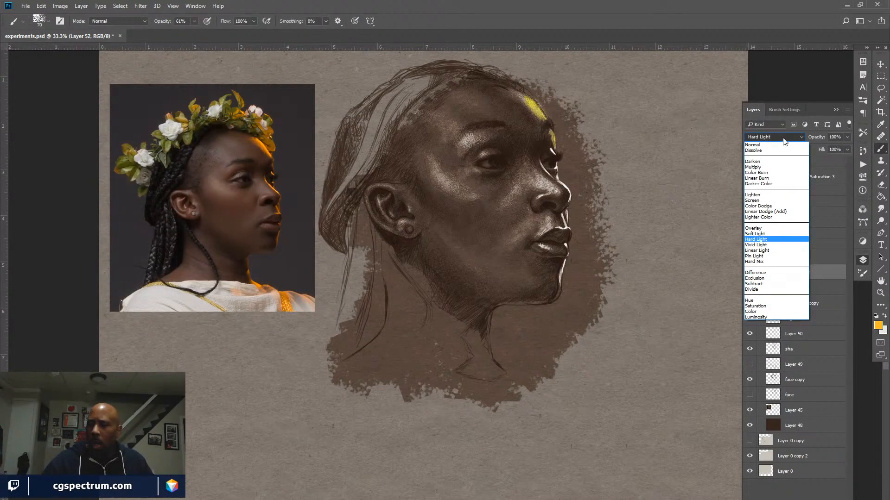
{"action": "left_click", "coordinate": [780, 139]}
{"action": "key", "text": "Up"}
{"action": "key", "text": "Up"}
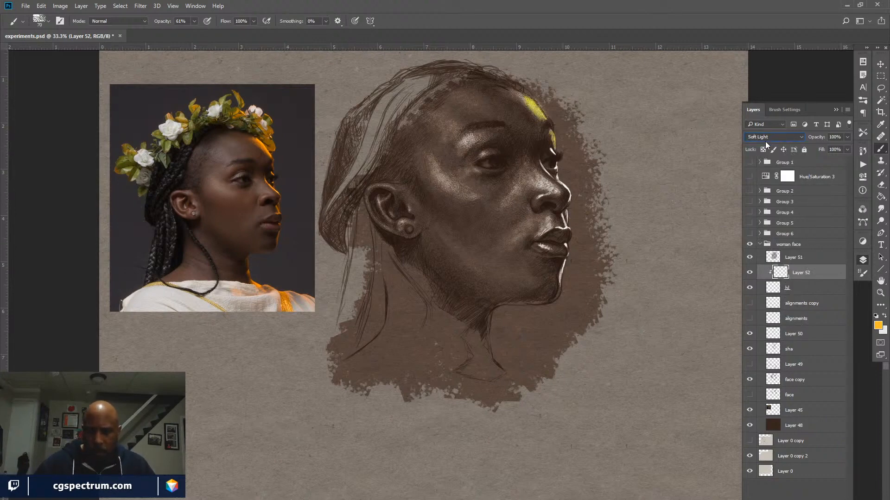
{"action": "key", "text": "Down"}
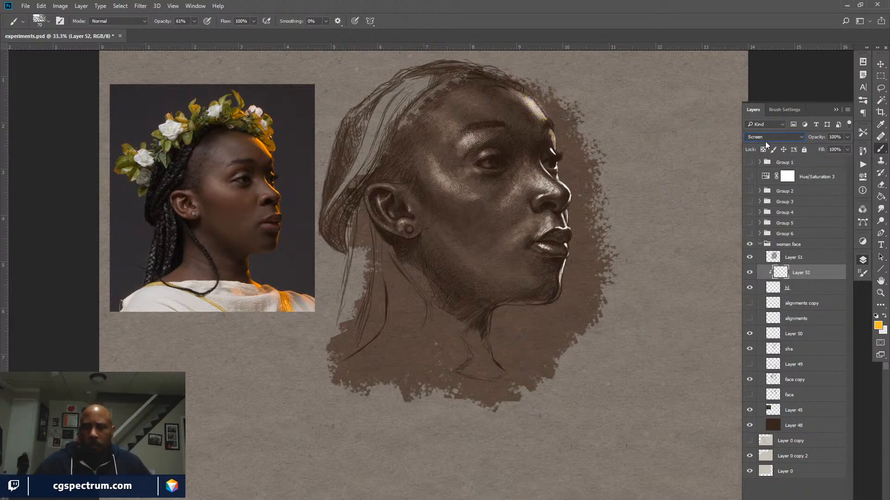
{"action": "key", "text": "Down"}
{"action": "key", "text": "Down"}
{"action": "key", "text": "Down"}
{"action": "key", "text": "Down"}
{"action": "key", "text": "Down"}
{"action": "key", "text": "Down"}
{"action": "key", "text": "Down"}
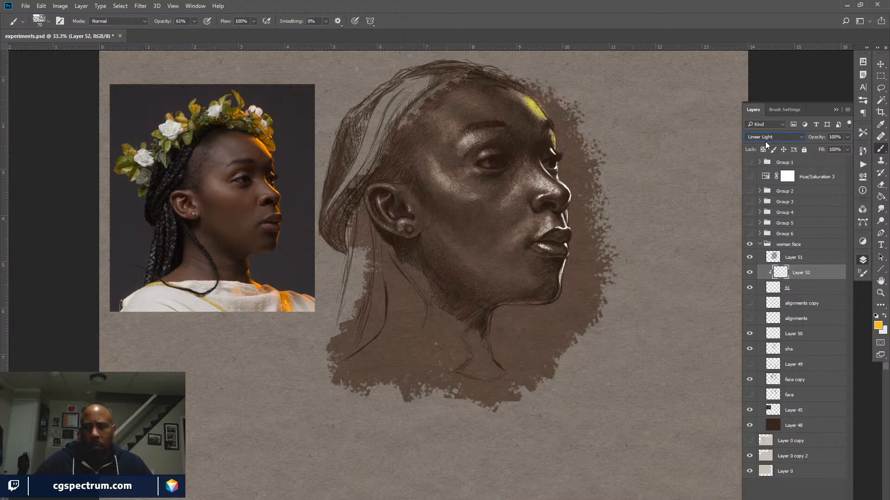
{"action": "key", "text": "Down"}
{"action": "key", "text": "Down"}
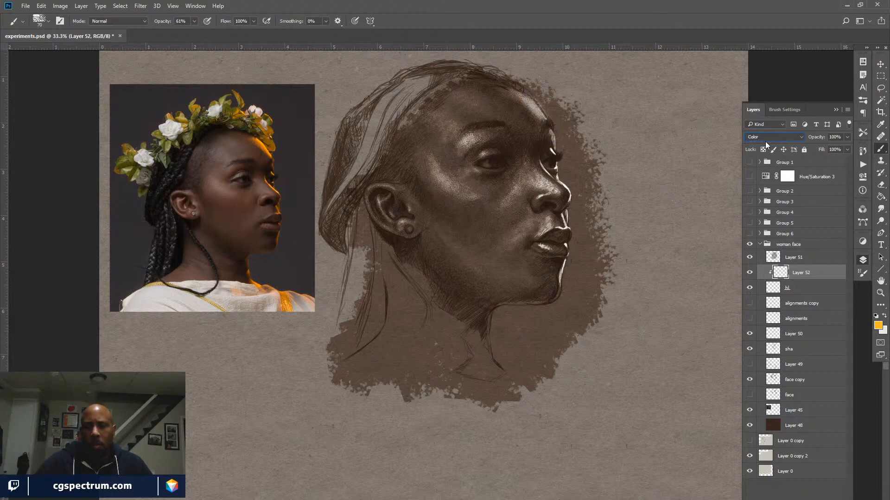
{"action": "right_click", "coordinate": [806, 271]}
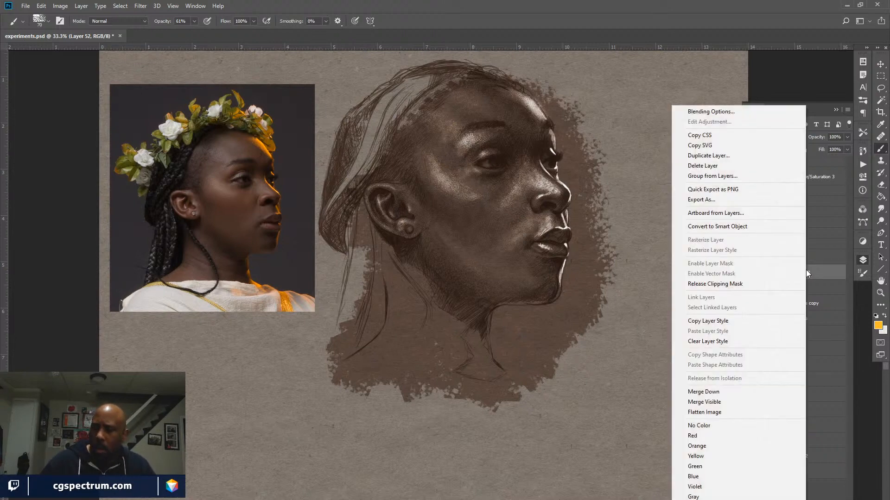
{"action": "left_click", "coordinate": [806, 272]}
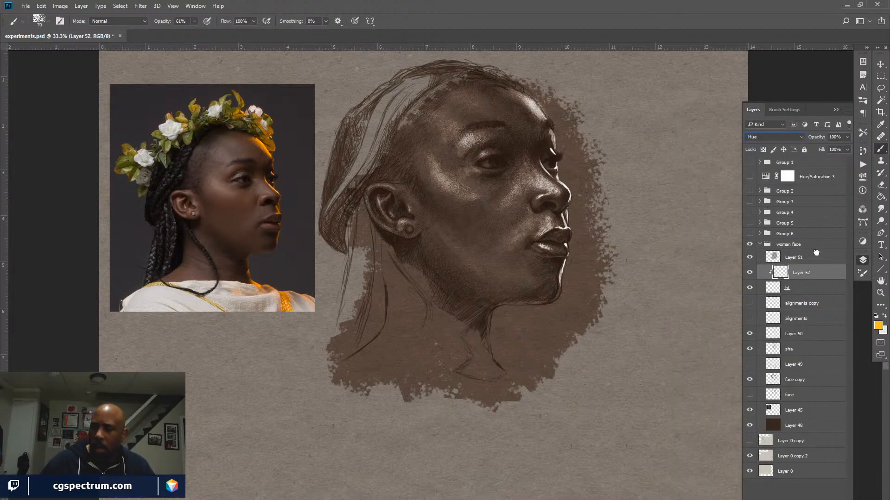
Move Layer 52 above Layer 51 as an unclipped layer and set its blend mode to Overlay
{"action": "left_click_drag", "start_coordinate": [816, 252], "coordinate": [816, 255]}
{"action": "left_click", "coordinate": [750, 257]}
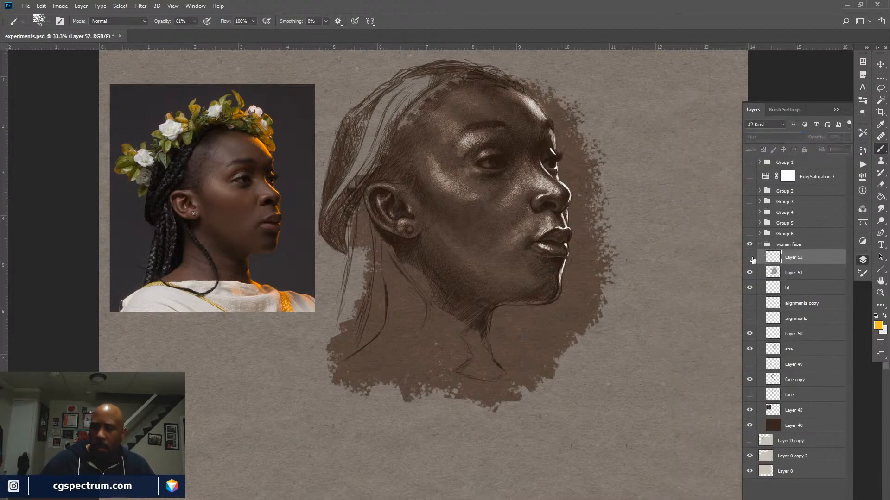
{"action": "left_click", "coordinate": [750, 258]}
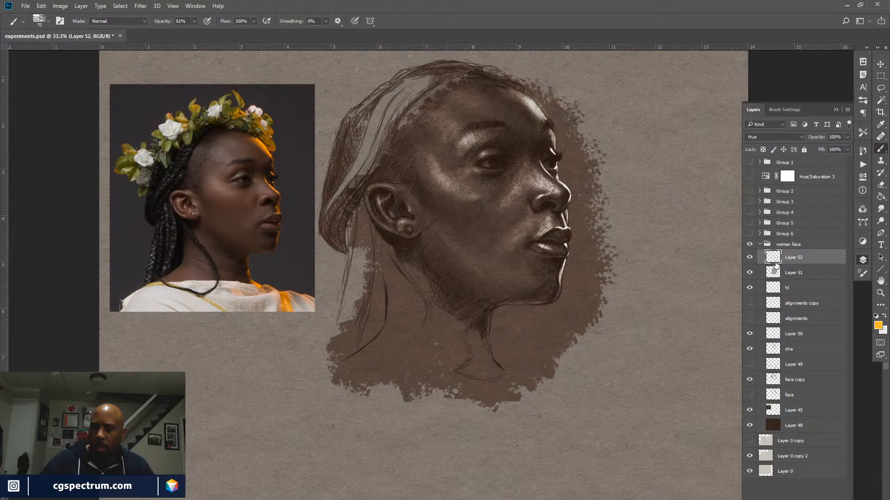
{"action": "left_click", "coordinate": [778, 138]}
{"action": "left_click", "coordinate": [771, 228]}
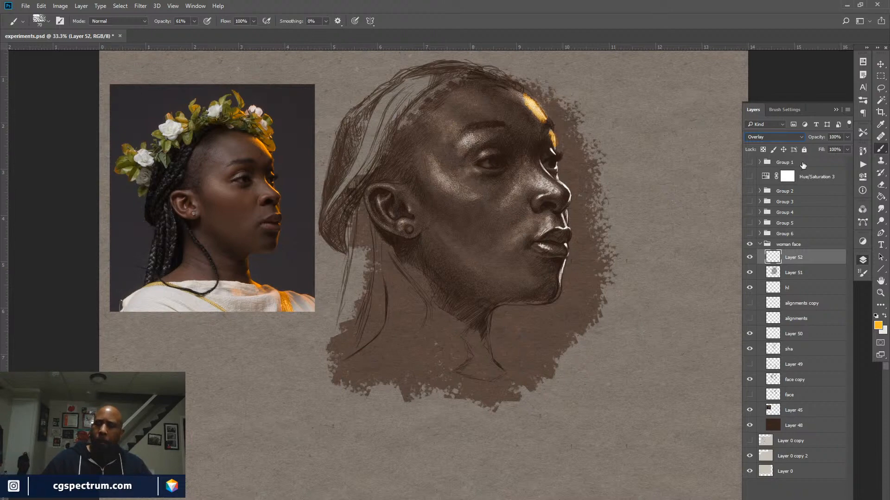
Paint the orange rim light down the eye, nose, lips and chin edge on Layer 52 with a size 30 brush
{"action": "left_click_drag", "start_coordinate": [561, 215], "coordinate": [560, 216]}
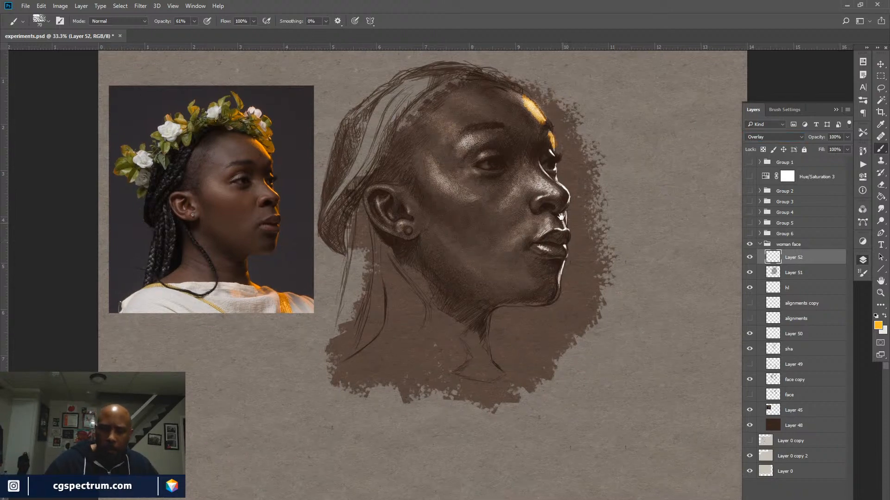
{"action": "key", "text": "bracketright"}
{"action": "key", "text": "bracketright"}
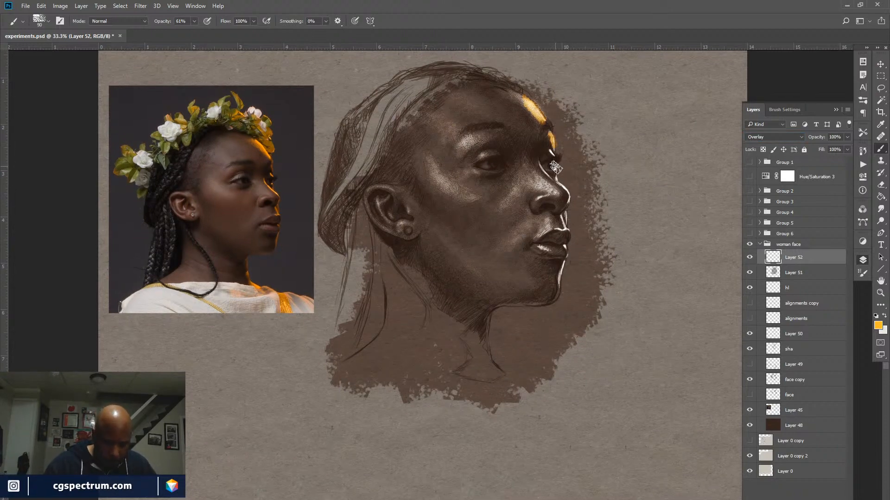
{"action": "key", "text": "bracketleft"}
{"action": "key", "text": "bracketleft"}
{"action": "key", "text": "bracketleft"}
{"action": "key", "text": "bracketleft"}
{"action": "key", "text": "bracketleft"}
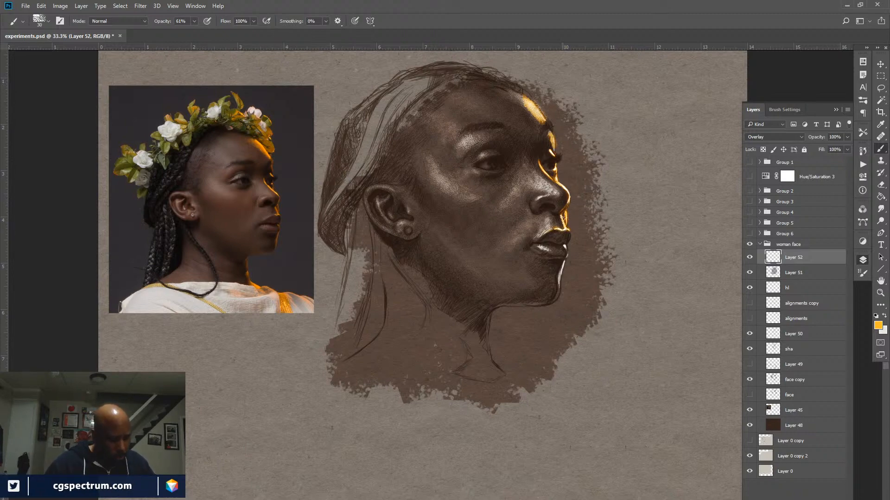
{"action": "key", "text": "e"}
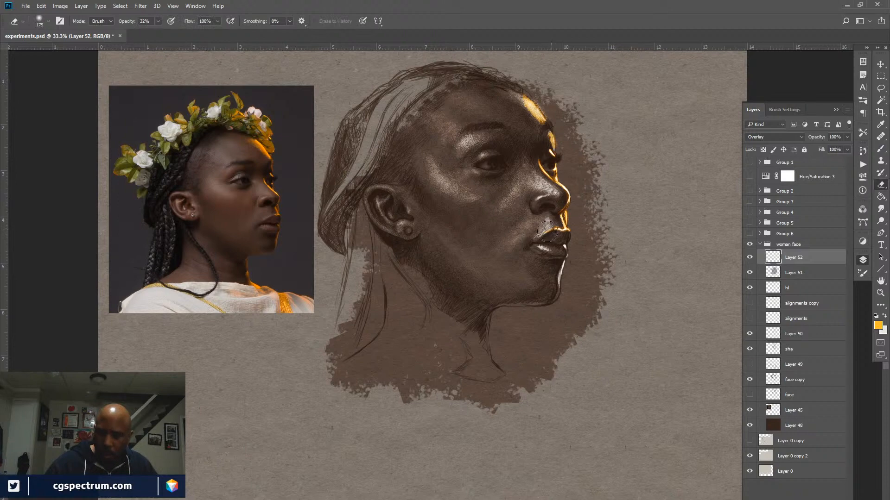
{"action": "key", "text": "b"}
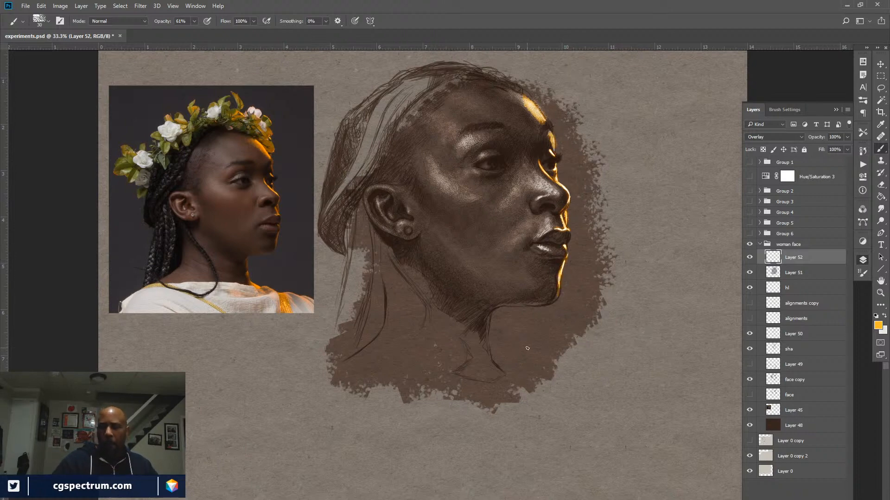
Add a Hue/Saturation adjustment clipped to the brown Layer 51 and raise its saturation above +62
{"action": "left_click", "coordinate": [787, 273]}
{"action": "left_click", "coordinate": [749, 273]}
{"action": "left_click", "coordinate": [750, 273]}
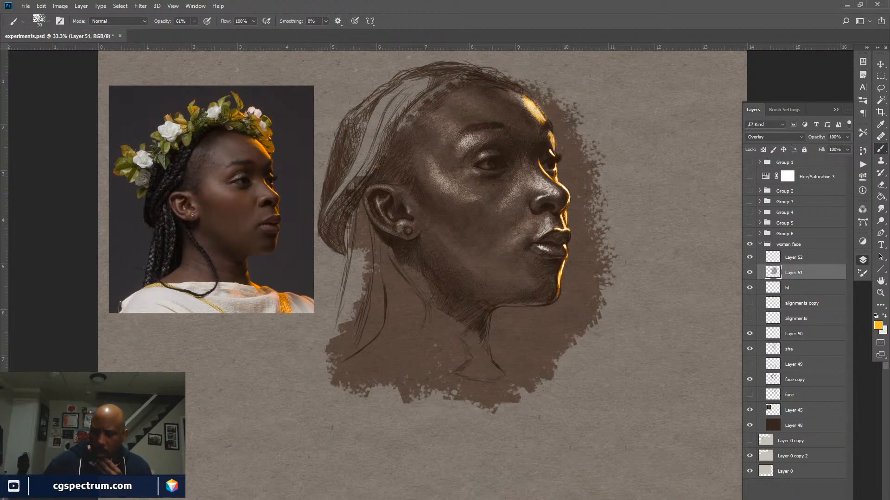
{"action": "left_click", "coordinate": [795, 499]}
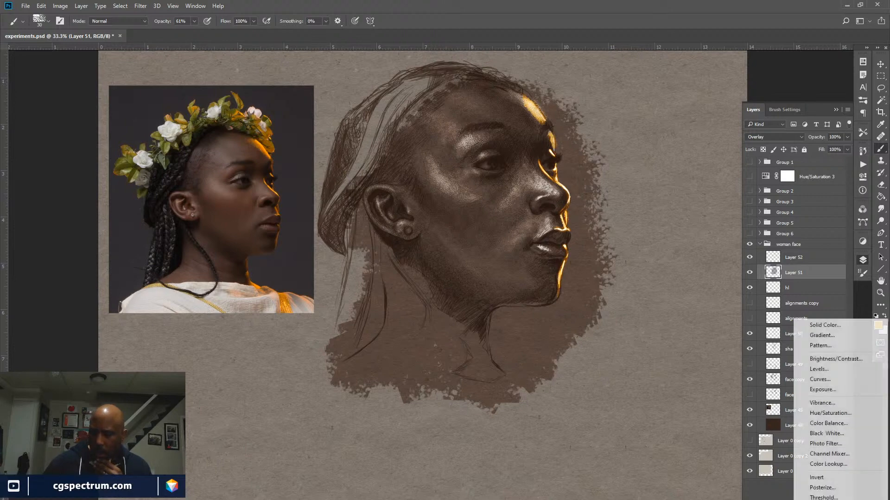
{"action": "left_click", "coordinate": [811, 413]}
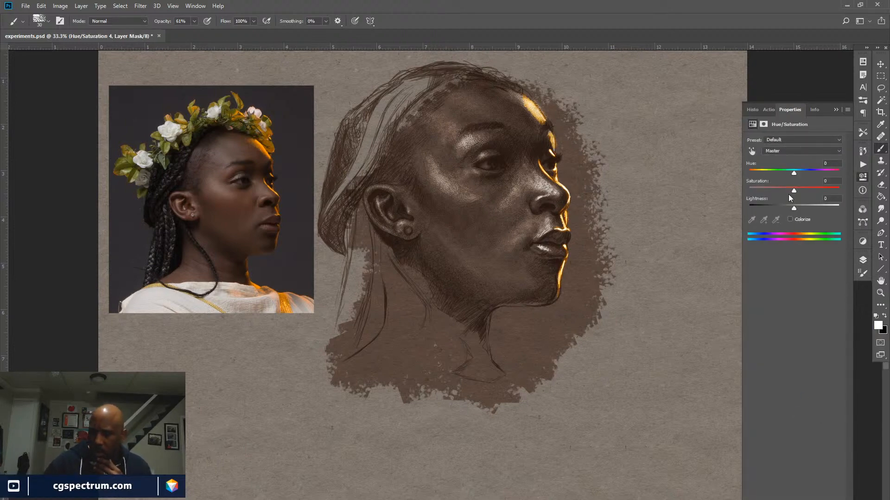
{"action": "left_click_drag", "start_coordinate": [794, 191], "coordinate": [814, 188]}
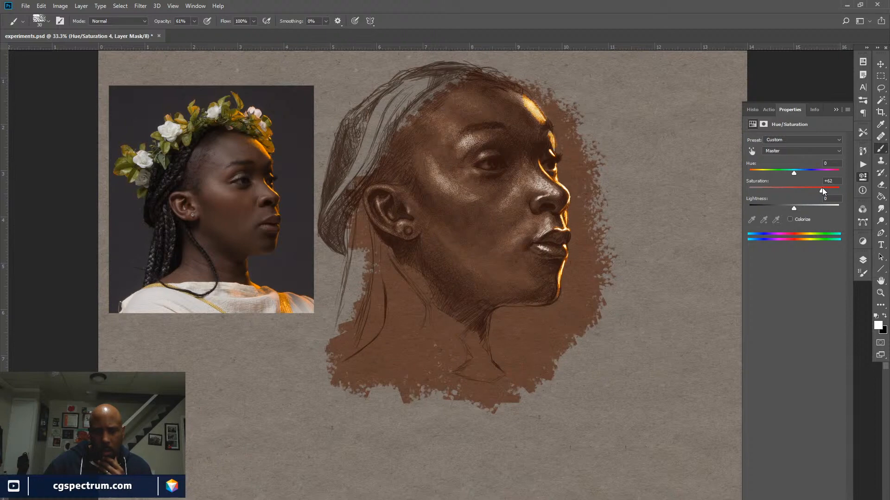
{"action": "left_click_drag", "start_coordinate": [823, 188], "coordinate": [827, 189]}
{"action": "left_click", "coordinate": [863, 260]}
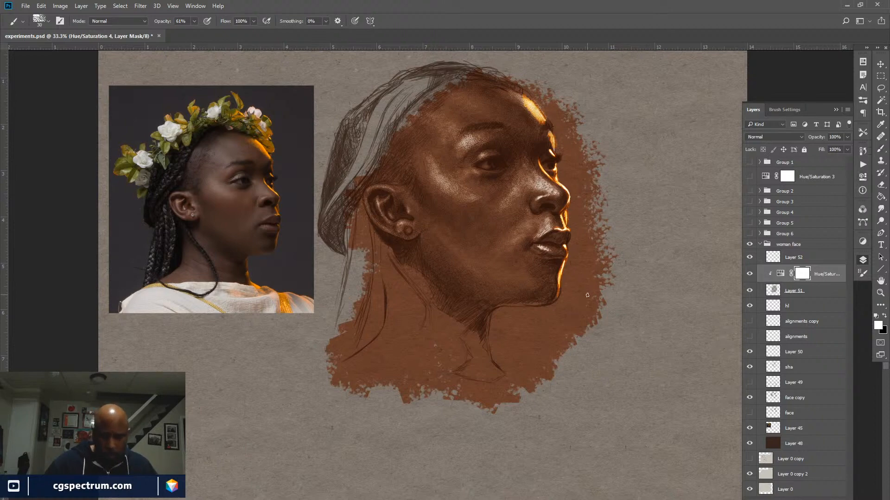
Erase the Hue/Saturation mask over the forehead, cheek, jaw and neck using a size 400 eraser at 42% opacity
{"action": "key", "text": "e"}
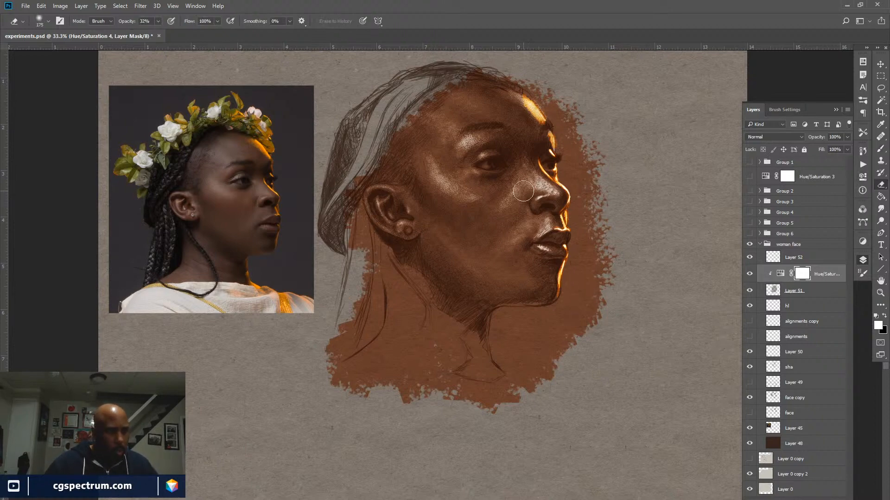
{"action": "key", "text": "bracketright"}
{"action": "key", "text": "bracketright"}
{"action": "key", "text": "bracketright"}
{"action": "key", "text": "bracketright"}
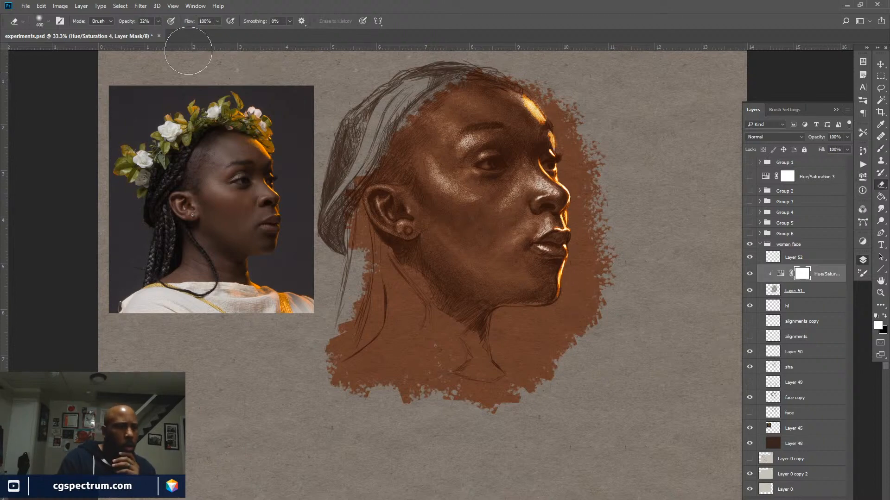
{"action": "left_click_drag", "start_coordinate": [127, 21], "coordinate": [126, 29]}
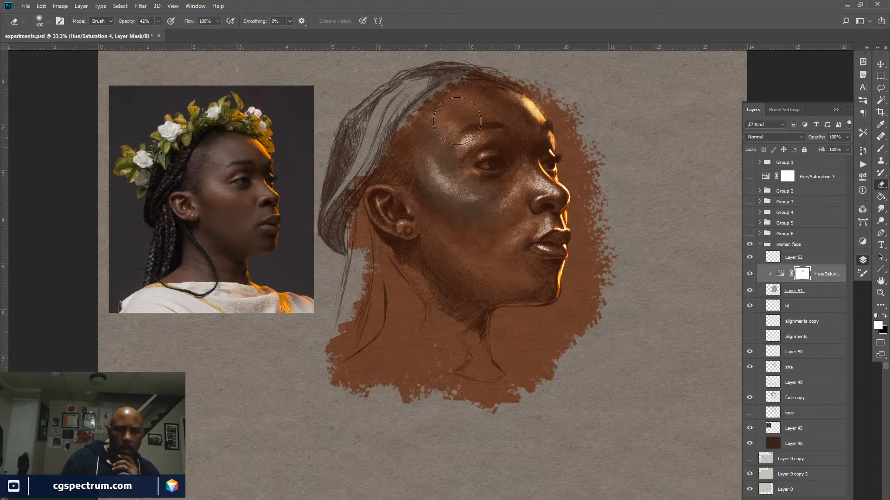
{"action": "mouse_move", "coordinate": [433, 178]}
{"action": "left_mouse_down"}
{"action": "mouse_move", "coordinate": [439, 132]}
{"action": "mouse_move", "coordinate": [491, 127]}
{"action": "mouse_move", "coordinate": [457, 113]}
{"action": "mouse_move", "coordinate": [497, 130]}
{"action": "mouse_move", "coordinate": [446, 173]}
{"action": "mouse_move", "coordinate": [500, 199]}
{"action": "mouse_move", "coordinate": [521, 175]}
{"action": "mouse_move", "coordinate": [532, 195]}
{"action": "mouse_move", "coordinate": [506, 220]}
{"action": "mouse_move", "coordinate": [520, 214]}
{"action": "mouse_move", "coordinate": [508, 244]}
{"action": "mouse_move", "coordinate": [536, 222]}
{"action": "mouse_move", "coordinate": [514, 250]}
{"action": "mouse_move", "coordinate": [512, 276]}
{"action": "mouse_move", "coordinate": [525, 281]}
{"action": "mouse_move", "coordinate": [464, 271]}
{"action": "mouse_move", "coordinate": [464, 254]}
{"action": "mouse_move", "coordinate": [436, 240]}
{"action": "mouse_move", "coordinate": [424, 189]}
{"action": "mouse_move", "coordinate": [399, 182]}
{"action": "mouse_move", "coordinate": [444, 264]}
{"action": "mouse_move", "coordinate": [437, 307]}
{"action": "mouse_move", "coordinate": [388, 363]}
{"action": "left_mouse_up"}
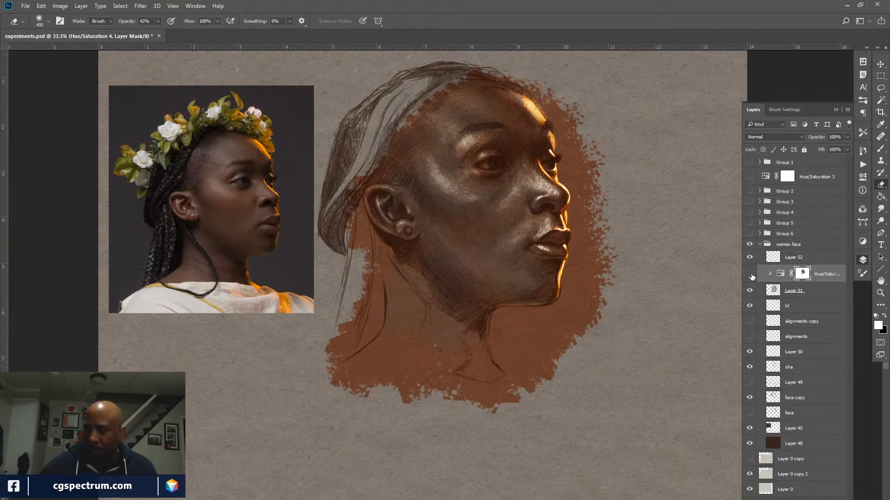
Check the contribution of each colour and highlight layer, and hide the Hue/Saturation adjustment, Layer 52 and Layer 51
{"action": "left_click", "coordinate": [750, 274]}
{"action": "left_click", "coordinate": [750, 292]}
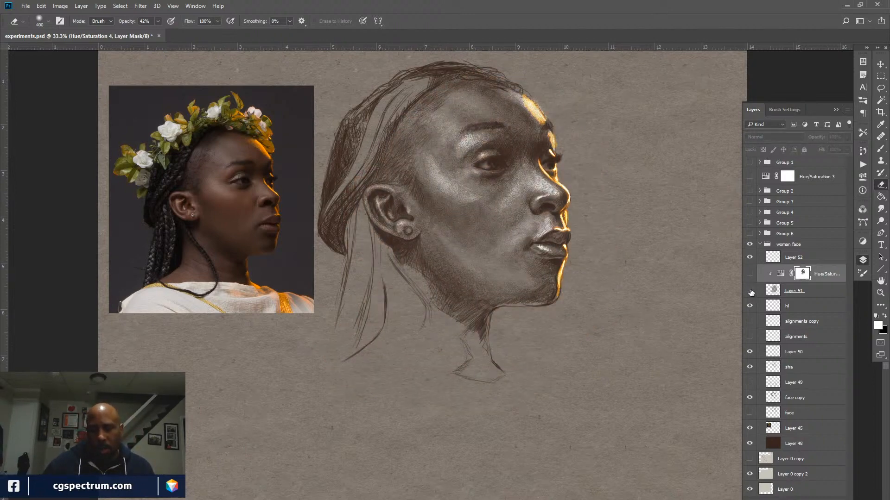
{"action": "left_click", "coordinate": [749, 291]}
{"action": "left_click", "coordinate": [749, 306]}
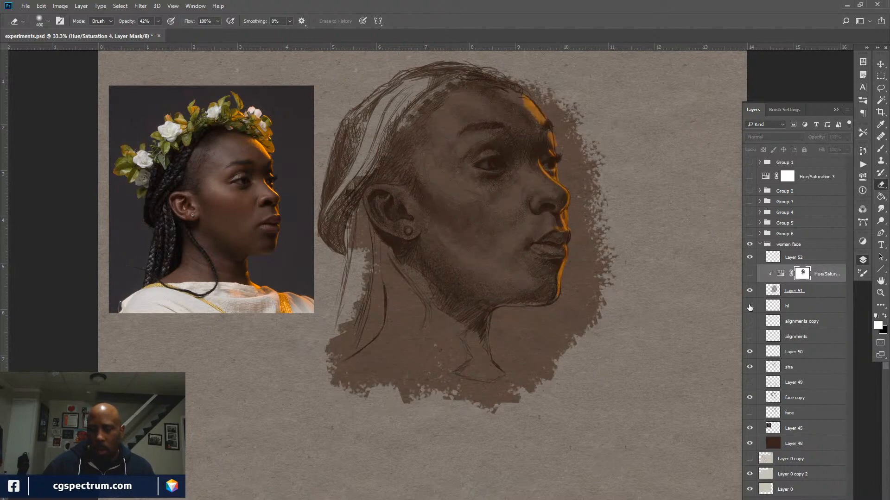
{"action": "left_click", "coordinate": [749, 306]}
{"action": "left_click", "coordinate": [749, 257]}
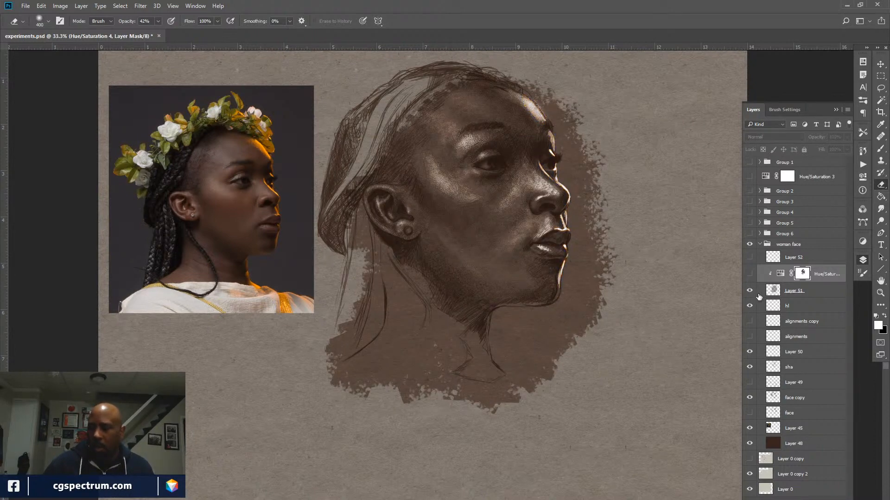
{"action": "left_click", "coordinate": [750, 291]}
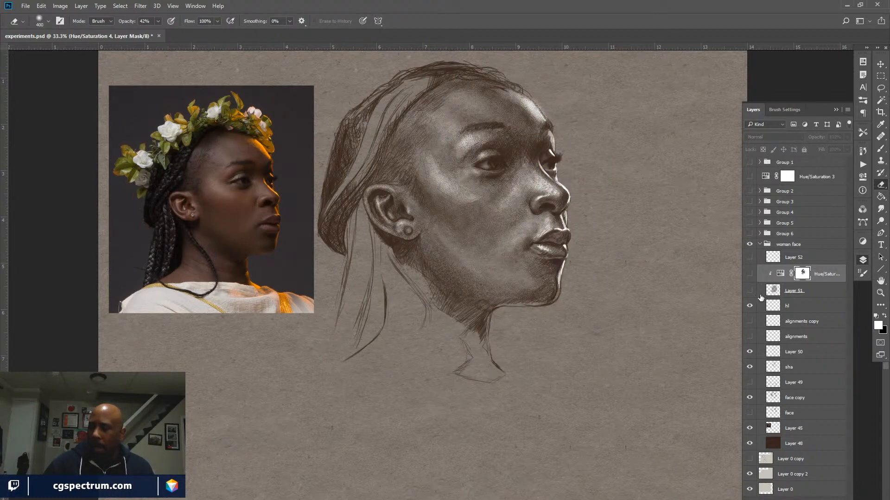
Compare the monochrome portrait with and without the brown Overlay layer, Layer 51
{"action": "left_click", "coordinate": [817, 292]}
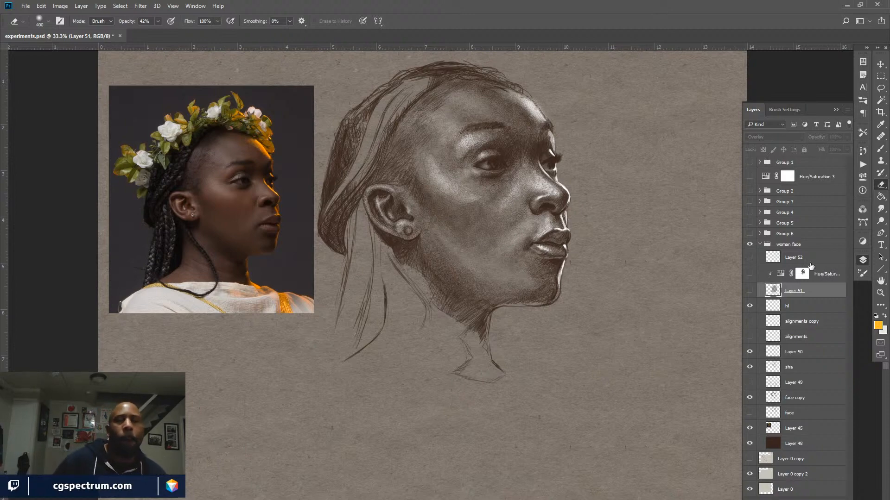
{"action": "left_click", "coordinate": [820, 262]}
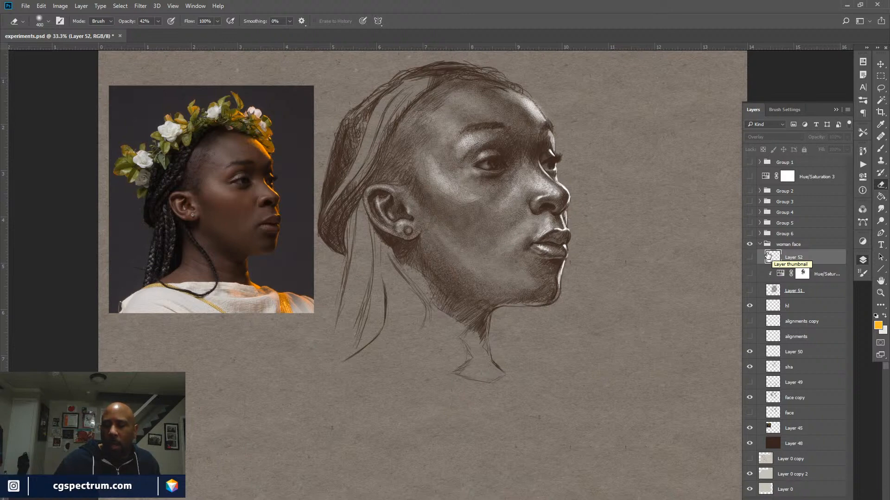
{"action": "left_click", "coordinate": [750, 291]}
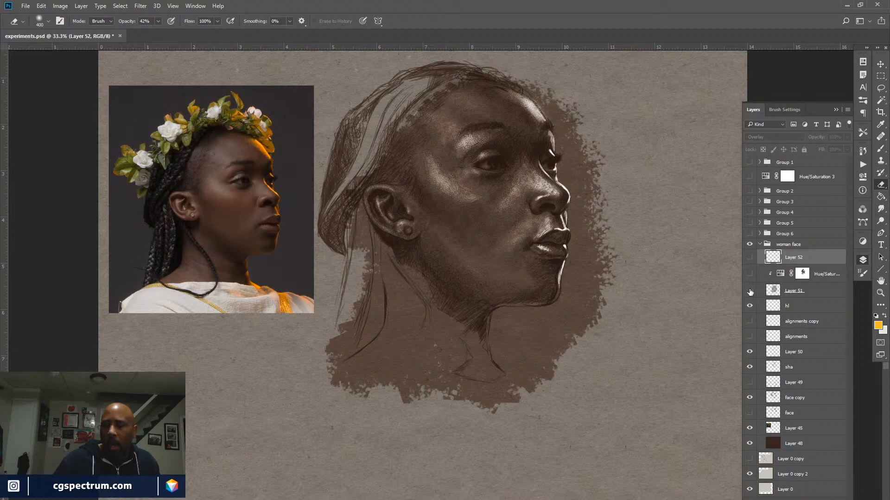
{"action": "left_click", "coordinate": [750, 291]}
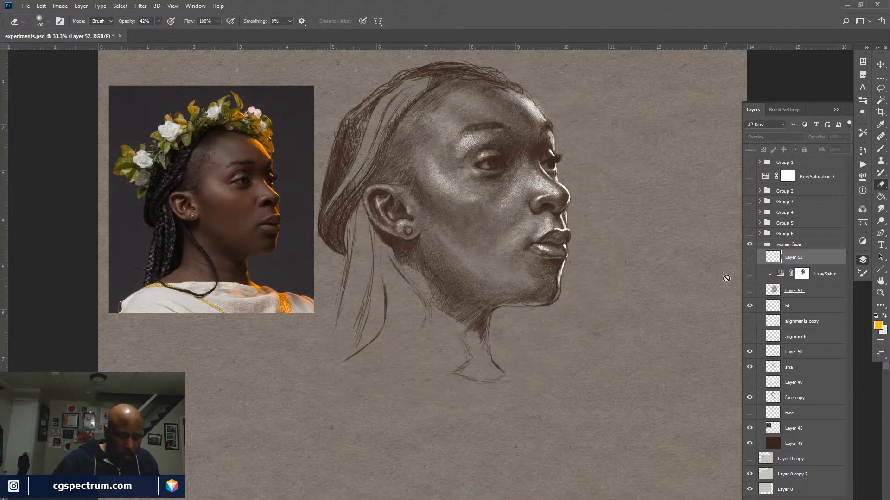
Switch back to the Brush tool and make the hl highlight layer active
{"action": "key", "text": "ctrl+plus"}
{"action": "left_click_drag", "start_coordinate": [547, 310], "coordinate": [633, 371]}
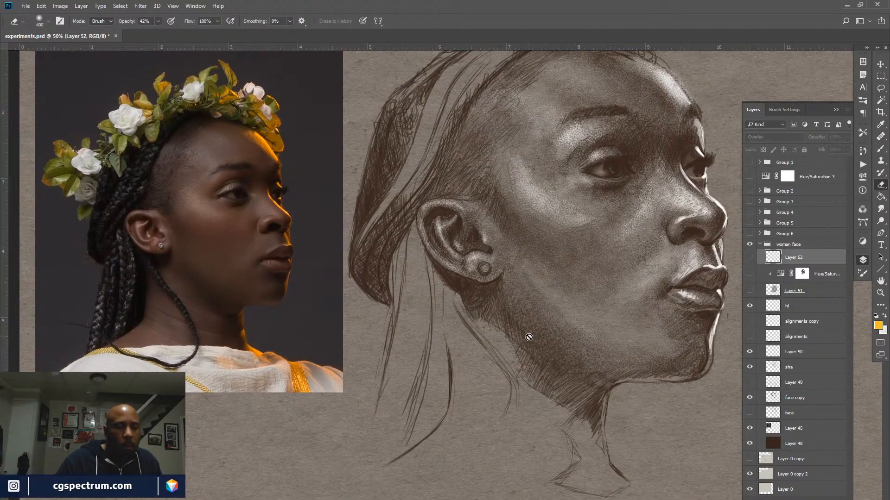
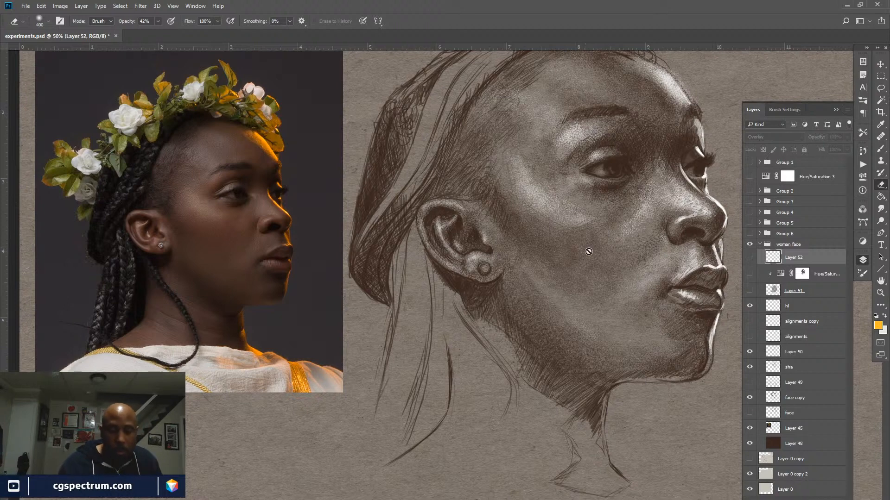
{"action": "key", "text": "b"}
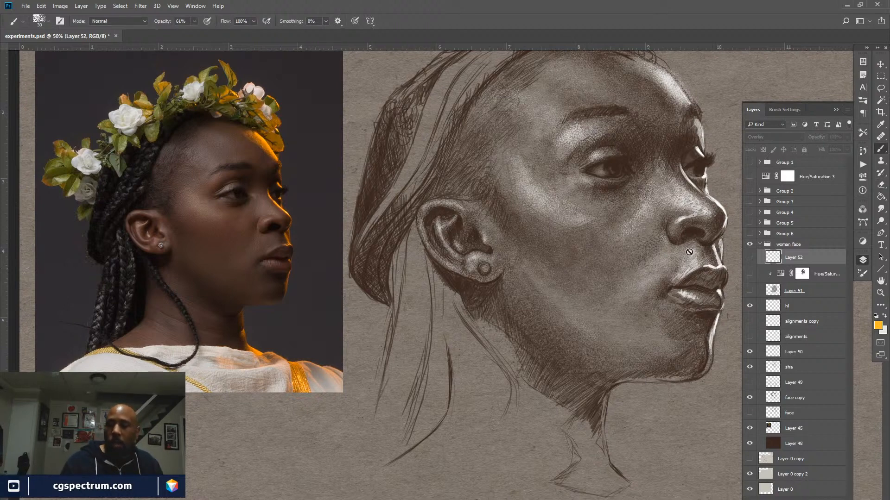
{"action": "left_click", "coordinate": [793, 305]}
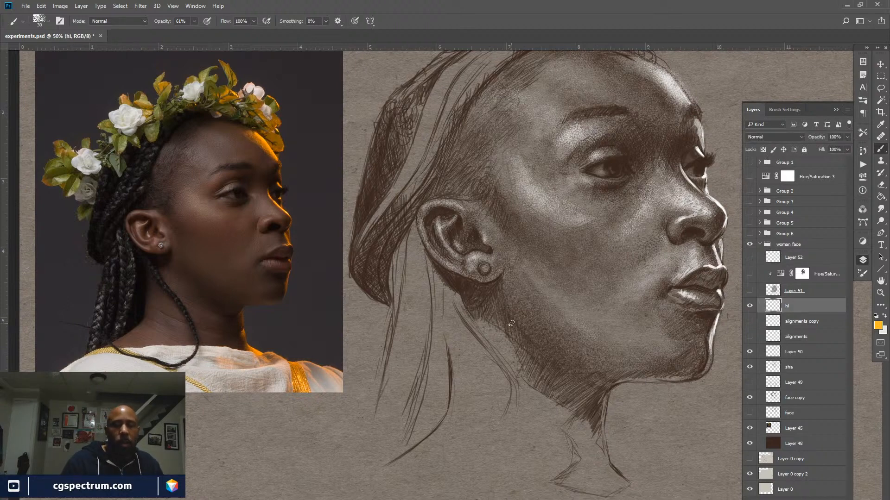
Activate the sha layer, reduce the brush size, set dark brown as the painting colour, and check the layer by toggling its visibility
{"action": "left_click_drag", "start_coordinate": [581, 273], "coordinate": [562, 319]}
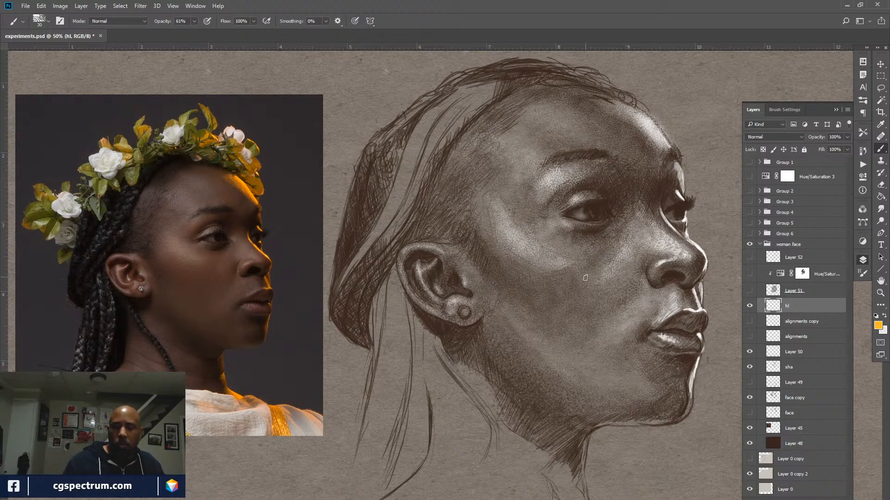
{"action": "left_click_drag", "start_coordinate": [630, 357], "coordinate": [635, 350]}
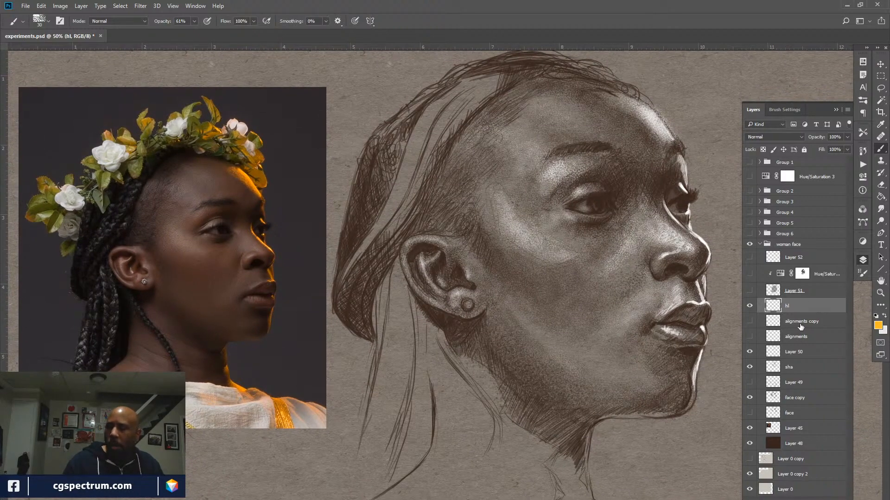
{"action": "left_click", "coordinate": [794, 369]}
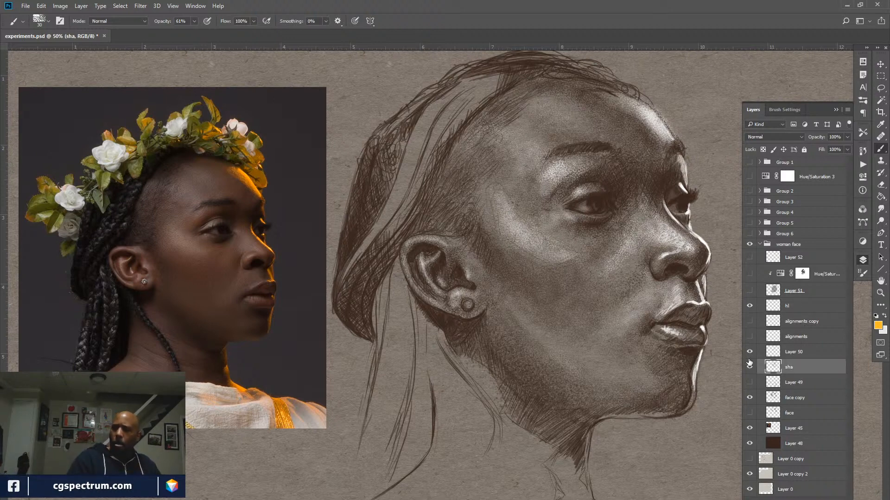
{"action": "key", "text": "ctrl+minus"}
{"action": "key", "text": "ctrl+minus"}
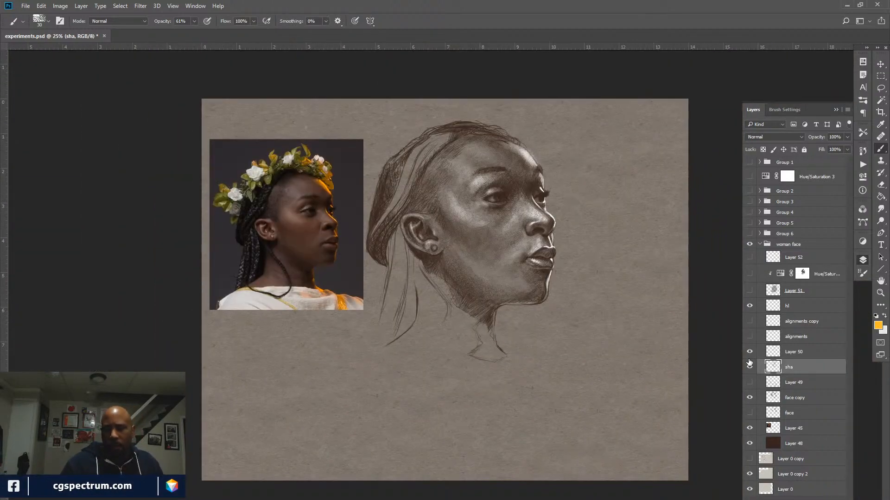
{"action": "key", "text": "ctrl+plus"}
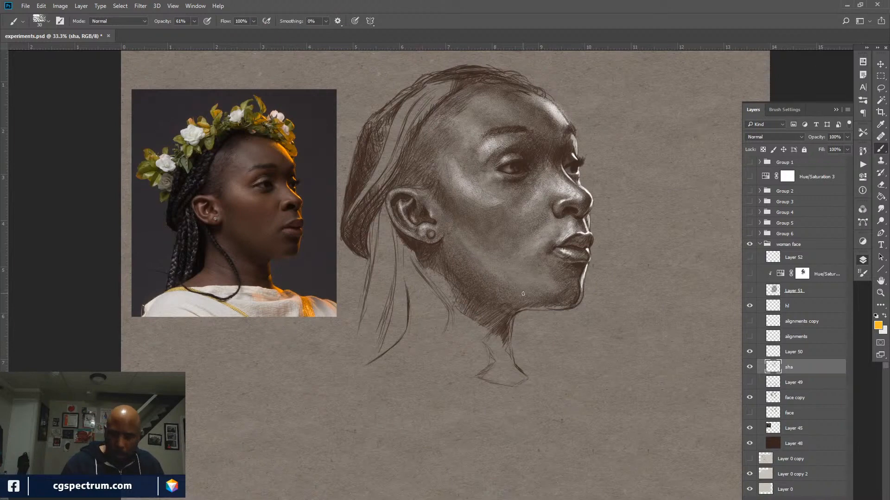
{"action": "key", "text": "bracketleft"}
{"action": "key", "text": "bracketleft"}
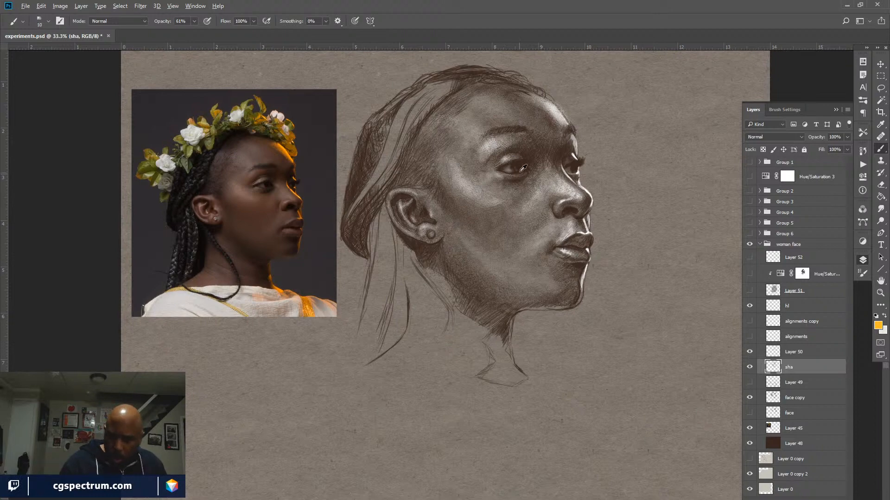
{"action": "key", "text": "x"}
{"action": "key", "text": "x"}
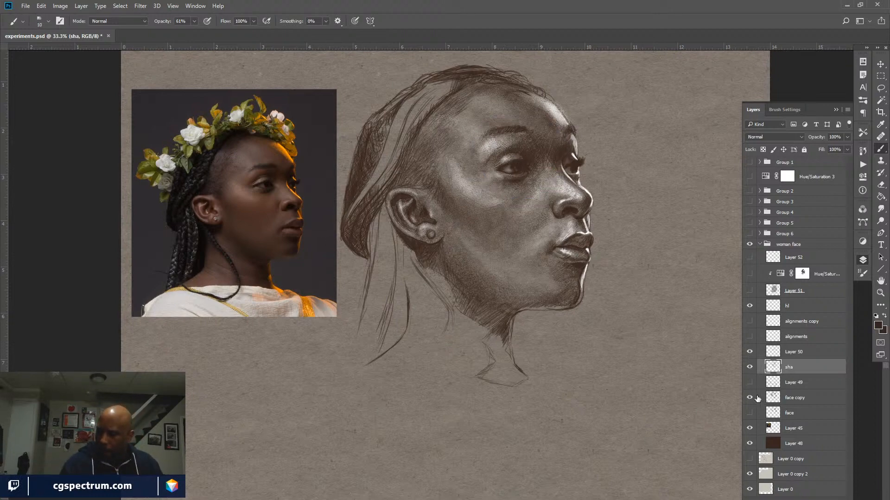
{"action": "left_click", "coordinate": [750, 367]}
{"action": "left_click", "coordinate": [750, 367]}
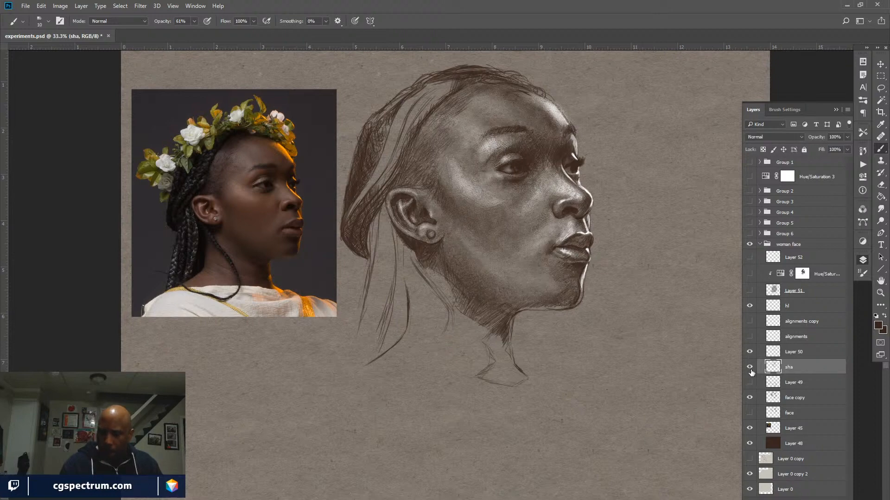
Hatch dark brown shading behind the jaw and down the front of the neck from beneath the chin on the sha layer
{"action": "key", "text": "ctrl+plus"}
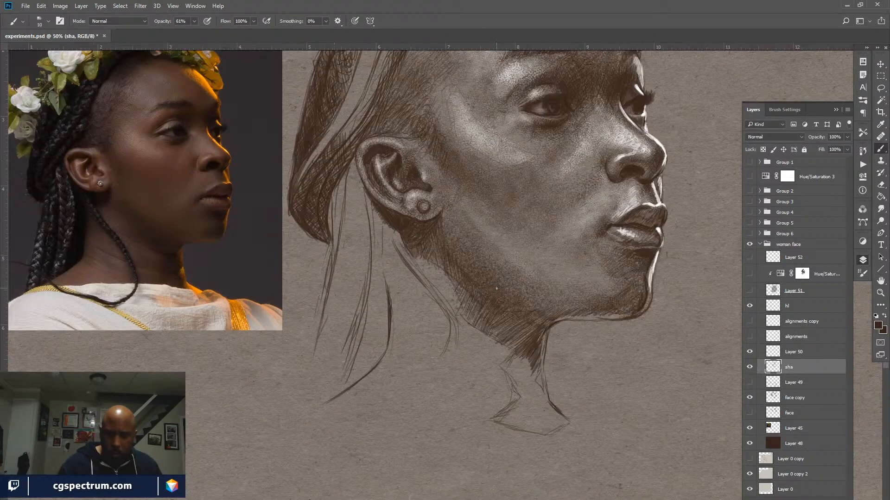
{"action": "left_click_drag", "start_coordinate": [547, 343], "coordinate": [521, 298]}
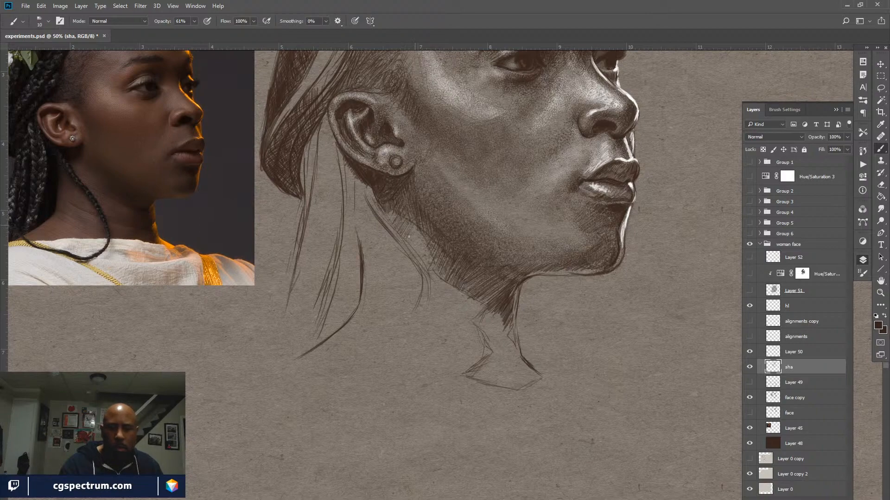
{"action": "mouse_move", "coordinate": [413, 234]}
{"action": "left_mouse_down"}
{"action": "mouse_move", "coordinate": [410, 248]}
{"action": "mouse_move", "coordinate": [429, 248]}
{"action": "mouse_move", "coordinate": [426, 264]}
{"action": "left_mouse_up"}
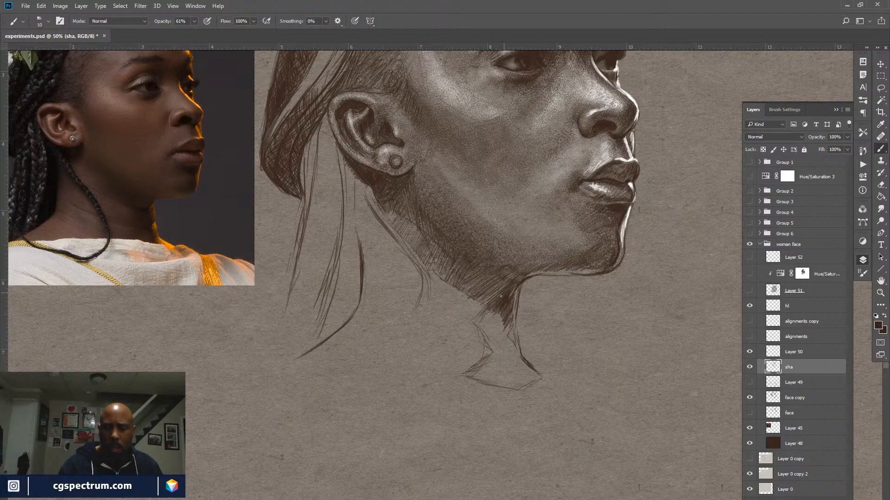
{"action": "left_click_drag", "start_coordinate": [493, 310], "coordinate": [484, 326]}
{"action": "left_click_drag", "start_coordinate": [497, 310], "coordinate": [480, 328]}
{"action": "mouse_move", "coordinate": [492, 309]}
{"action": "left_mouse_down"}
{"action": "mouse_move", "coordinate": [476, 325]}
{"action": "mouse_move", "coordinate": [489, 336]}
{"action": "left_mouse_up"}
{"action": "left_click_drag", "start_coordinate": [504, 317], "coordinate": [489, 338]}
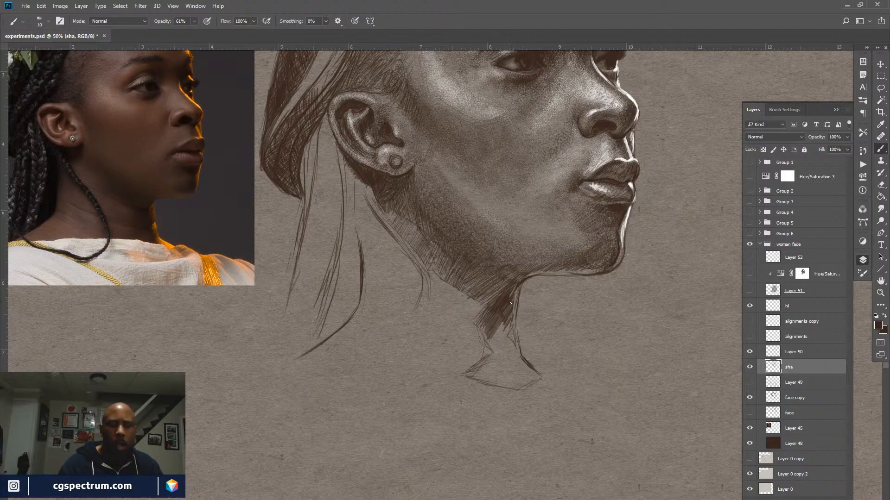
{"action": "left_click_drag", "start_coordinate": [503, 321], "coordinate": [492, 344]}
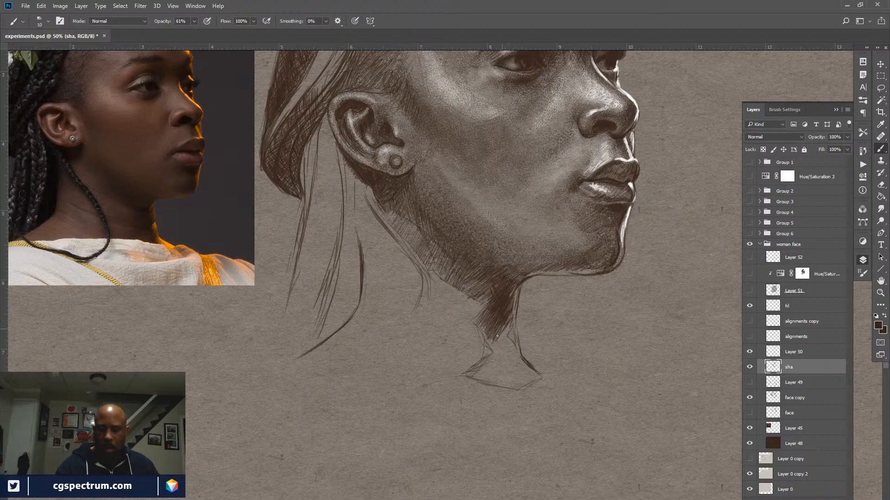
{"action": "mouse_move", "coordinate": [505, 329]}
{"action": "left_mouse_down"}
{"action": "mouse_move", "coordinate": [498, 358]}
{"action": "mouse_move", "coordinate": [507, 303]}
{"action": "mouse_move", "coordinate": [503, 355]}
{"action": "left_mouse_up"}
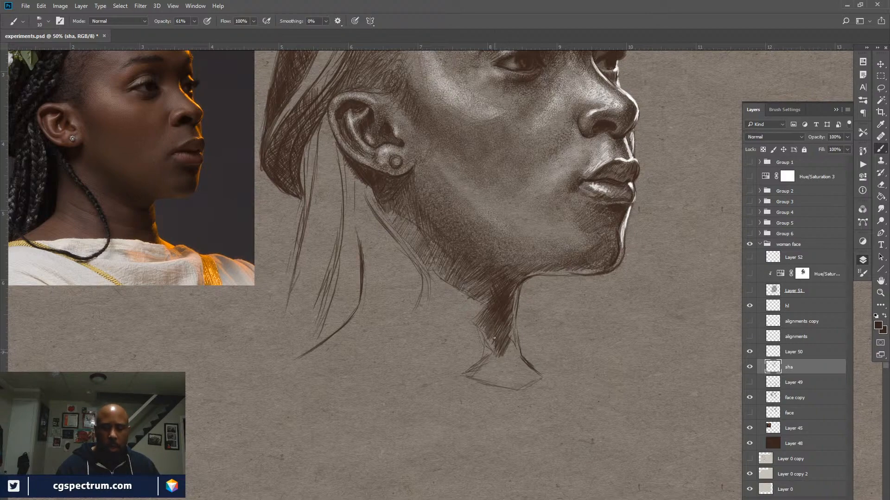
{"action": "left_click_drag", "start_coordinate": [493, 332], "coordinate": [488, 356]}
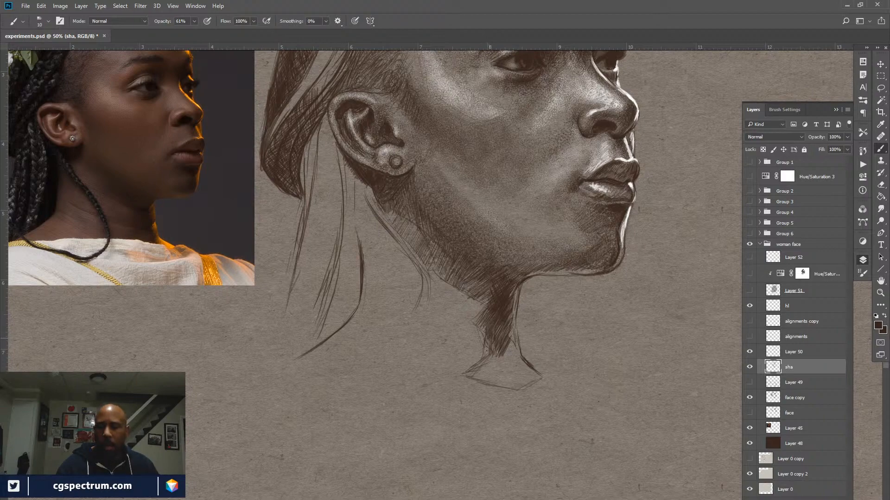
Extend the dark hatching across the base of the neck, filling the outlined flare down to its lower edge
{"action": "mouse_move", "coordinate": [510, 343]}
{"action": "left_mouse_down"}
{"action": "mouse_move", "coordinate": [506, 366]}
{"action": "mouse_move", "coordinate": [519, 358]}
{"action": "mouse_move", "coordinate": [519, 386]}
{"action": "left_mouse_up"}
{"action": "left_click_drag", "start_coordinate": [529, 368], "coordinate": [521, 387]}
{"action": "left_click_drag", "start_coordinate": [531, 370], "coordinate": [523, 386]}
{"action": "left_click_drag", "start_coordinate": [534, 373], "coordinate": [530, 384]}
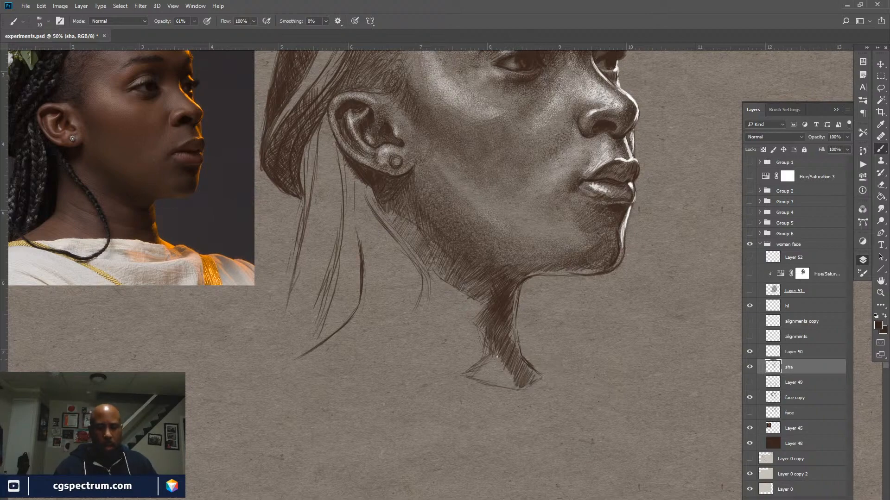
{"action": "mouse_move", "coordinate": [493, 357]}
{"action": "left_mouse_down"}
{"action": "mouse_move", "coordinate": [486, 385]}
{"action": "mouse_move", "coordinate": [509, 391]}
{"action": "left_mouse_up"}
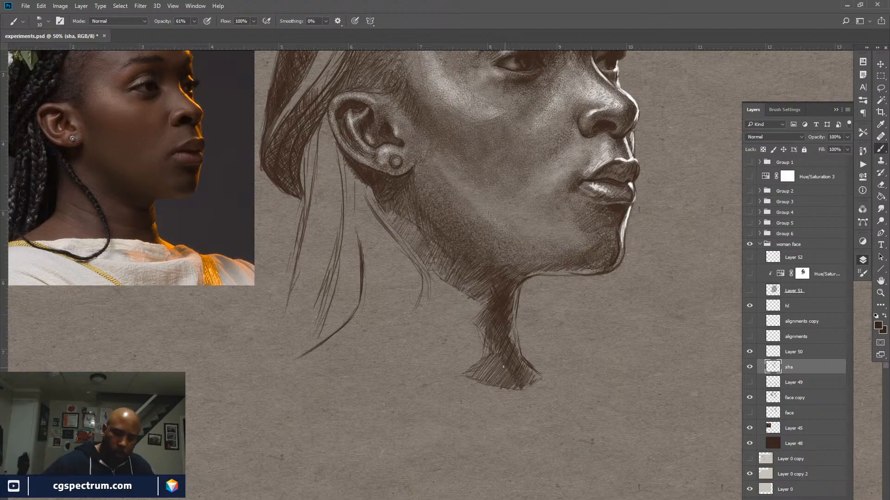
{"action": "left_click_drag", "start_coordinate": [499, 365], "coordinate": [510, 384]}
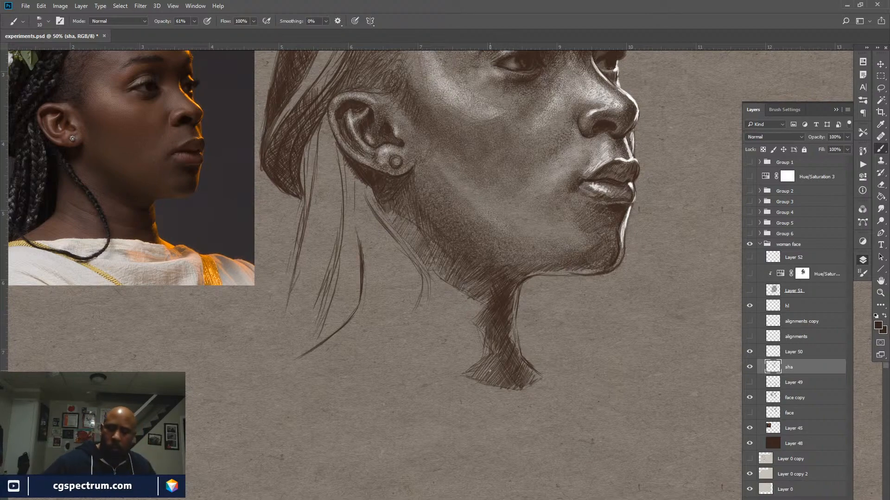
Widen the neck shading toward the back with diagonal hatch strokes from below the jaw to the neck's base
{"action": "key", "text": "ctrl+minus"}
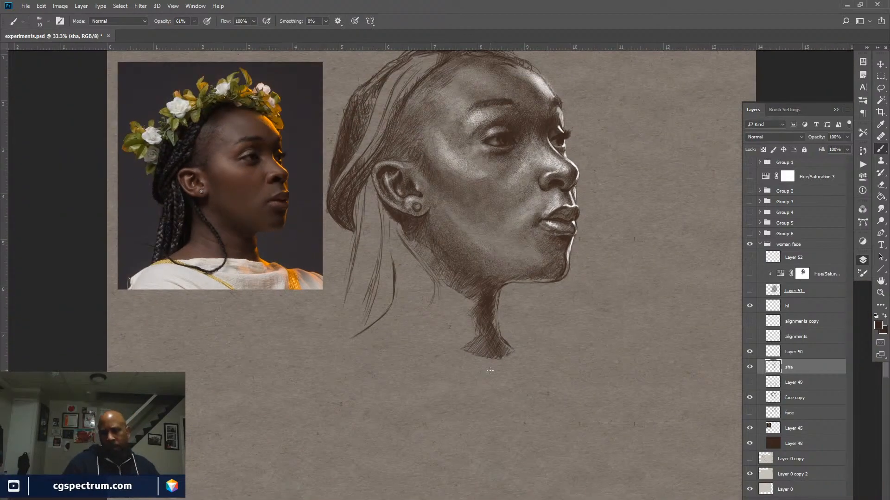
{"action": "left_click_drag", "start_coordinate": [488, 369], "coordinate": [603, 360]}
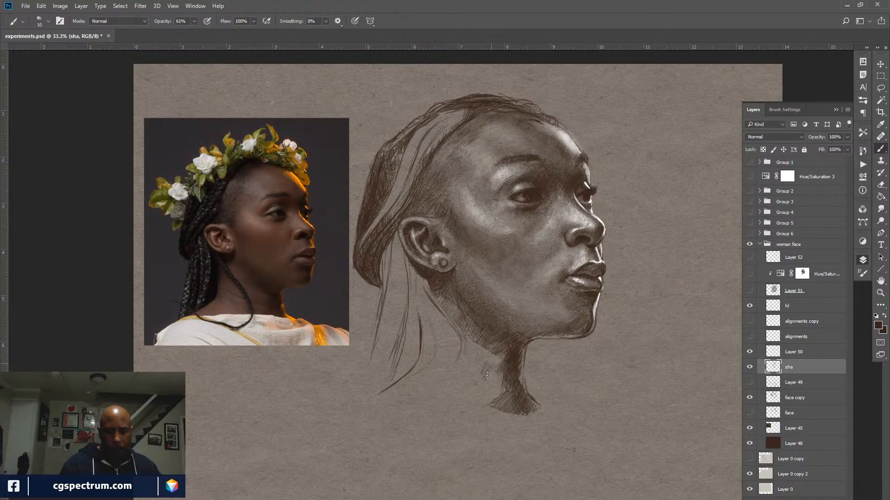
{"action": "mouse_move", "coordinate": [487, 376]}
{"action": "left_mouse_down"}
{"action": "mouse_move", "coordinate": [496, 373]}
{"action": "mouse_move", "coordinate": [492, 391]}
{"action": "mouse_move", "coordinate": [504, 397]}
{"action": "left_mouse_up"}
{"action": "left_click_drag", "start_coordinate": [498, 359], "coordinate": [496, 353]}
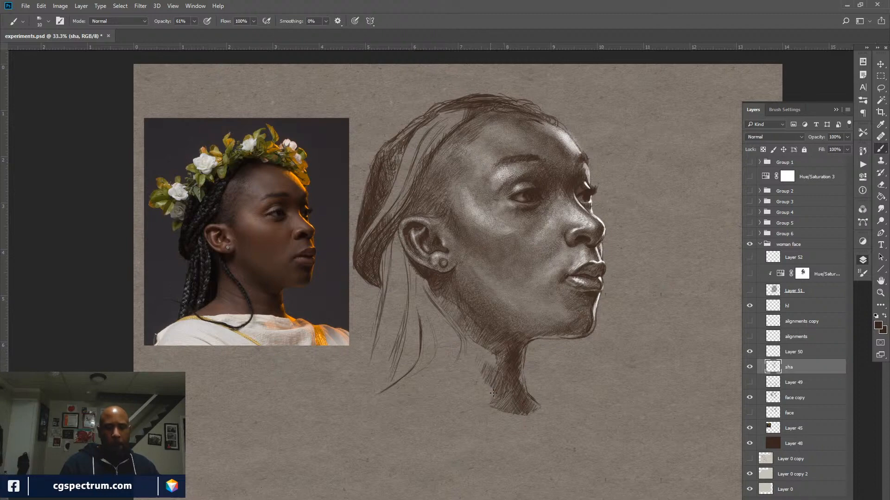
{"action": "left_click_drag", "start_coordinate": [491, 401], "coordinate": [484, 386]}
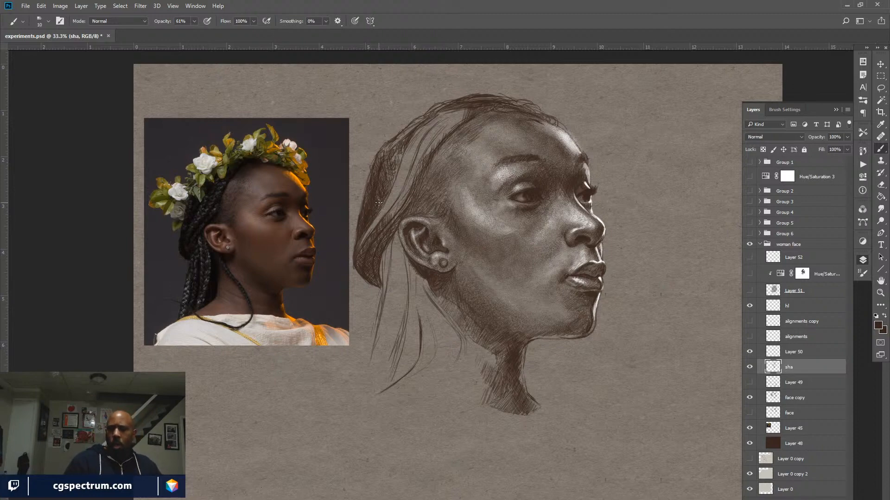
Hide Layer 45, which holds the reference photo, and centre the portrait drawing
{"action": "scroll", "coordinate": [582, 352], "scroll_direction": "down", "scroll_amount": 2}
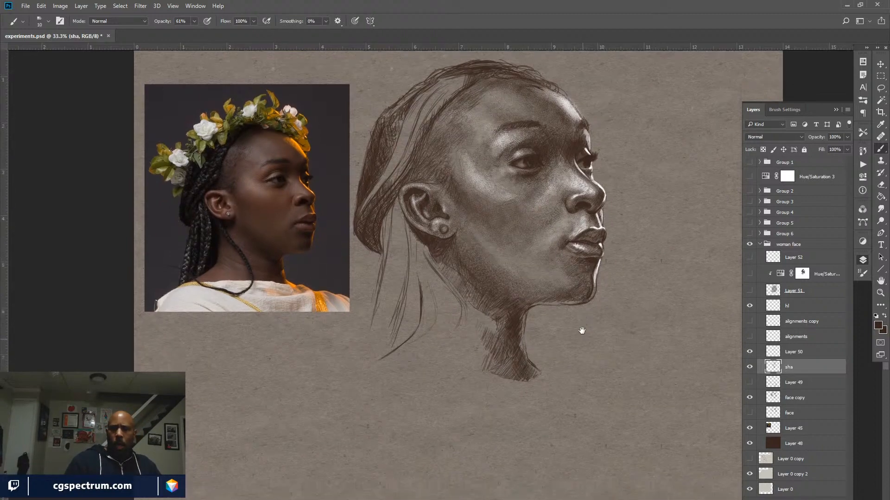
{"action": "left_click", "coordinate": [745, 427]}
{"action": "scroll", "coordinate": [550, 395], "scroll_direction": "right", "scroll_amount": 2}
{"action": "scroll", "coordinate": [550, 395], "scroll_direction": "up", "scroll_amount": 1}
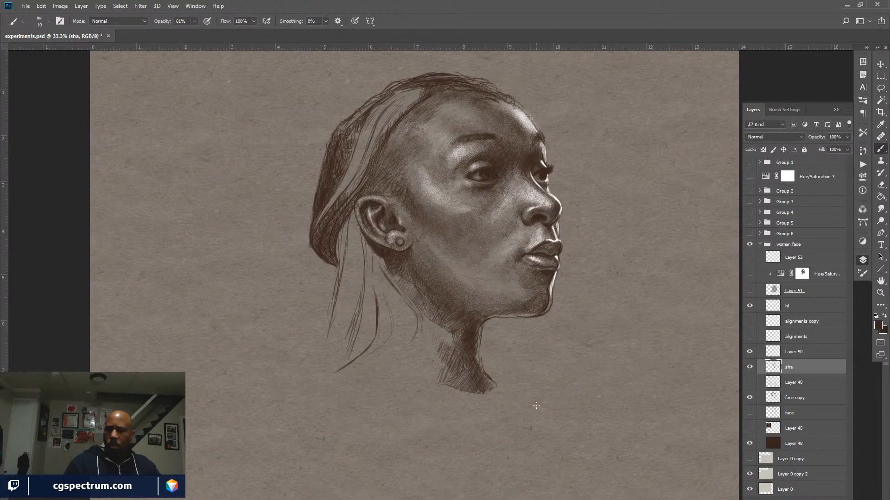
Make the rough costume sketch on Layer 49 visible and activate that layer for drawing
{"action": "left_click", "coordinate": [749, 382]}
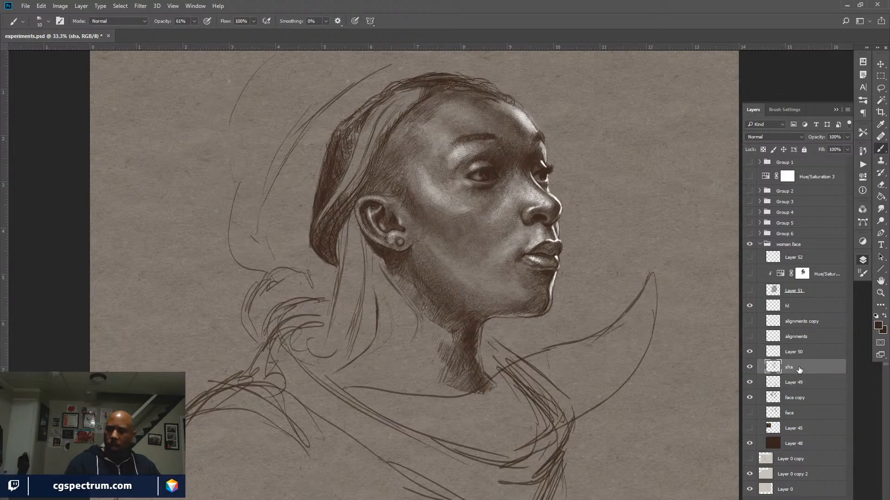
{"action": "left_click", "coordinate": [802, 384]}
{"action": "left_click", "coordinate": [749, 383]}
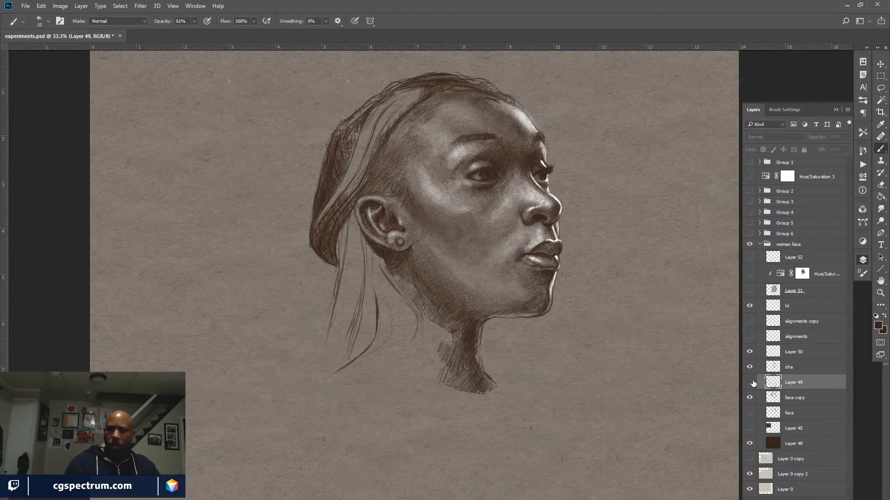
{"action": "left_click", "coordinate": [750, 382]}
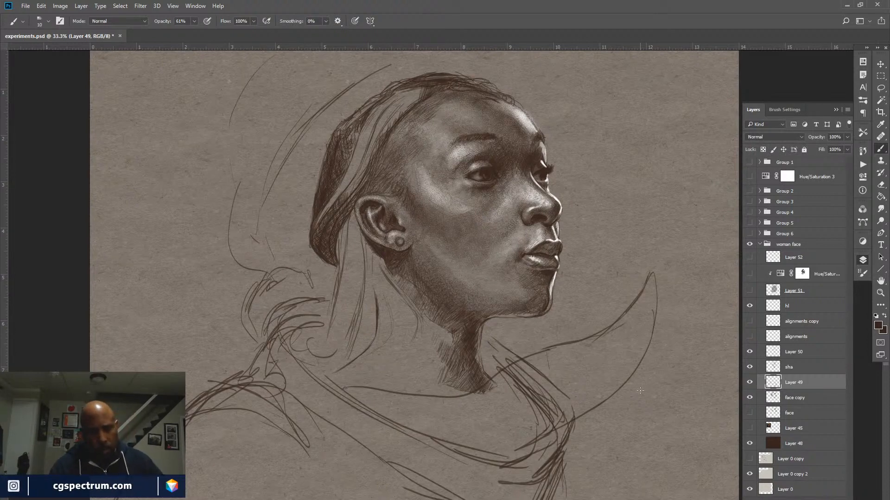
Strengthen the large curved outline behind the head with repeated long strokes, and touch up the lower end of its inner line
{"action": "left_click_drag", "start_coordinate": [512, 314], "coordinate": [504, 334]}
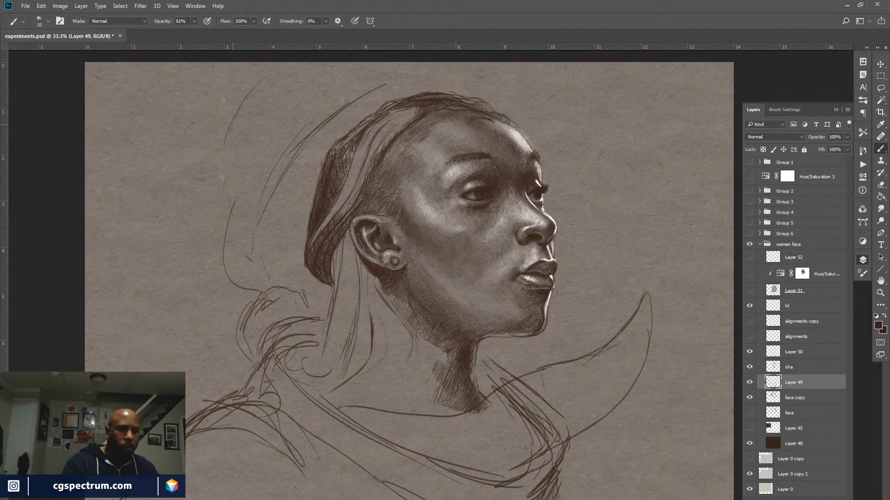
{"action": "left_click_drag", "start_coordinate": [225, 138], "coordinate": [219, 224]}
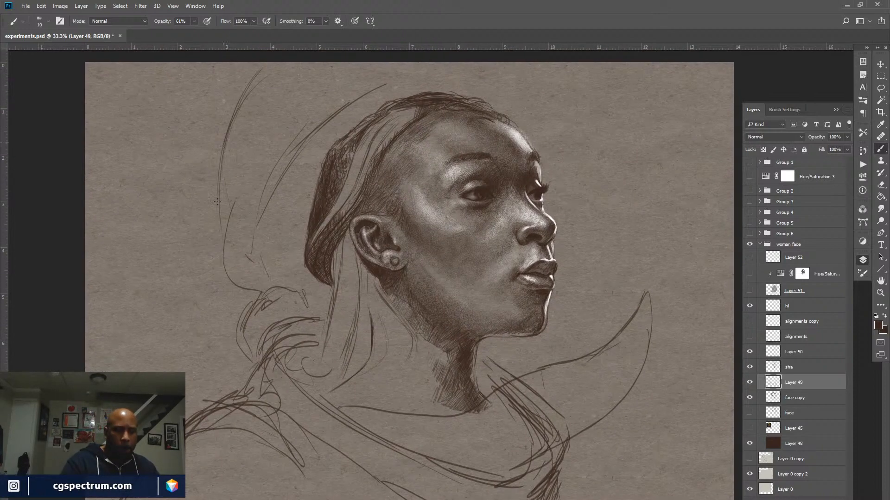
{"action": "left_click_drag", "start_coordinate": [221, 160], "coordinate": [217, 250]}
{"action": "left_click_drag", "start_coordinate": [217, 184], "coordinate": [228, 267]}
{"action": "left_click_drag", "start_coordinate": [218, 212], "coordinate": [246, 295]}
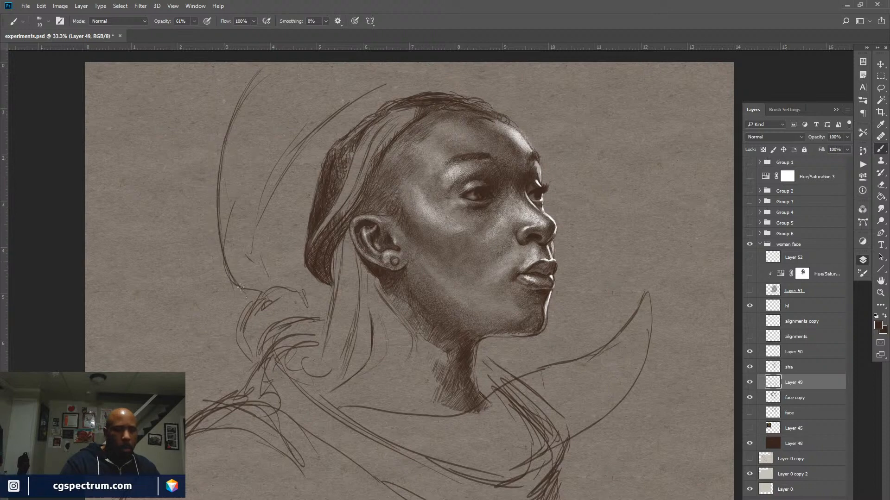
{"action": "left_click_drag", "start_coordinate": [216, 192], "coordinate": [216, 221]}
{"action": "left_click_drag", "start_coordinate": [267, 64], "coordinate": [251, 81]}
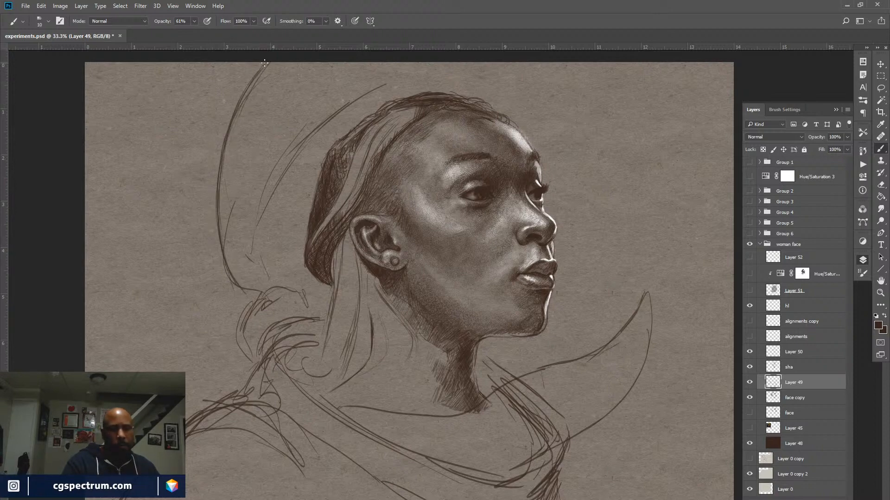
{"action": "left_click_drag", "start_coordinate": [221, 159], "coordinate": [215, 209]}
{"action": "left_click_drag", "start_coordinate": [261, 233], "coordinate": [259, 257]}
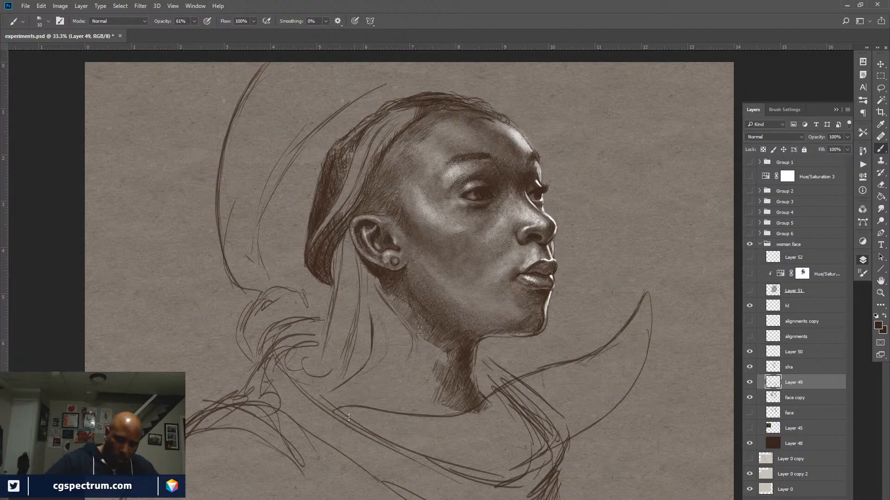
Darken the long sweeping collar line that runs beneath the neck toward the front of the chest
{"action": "left_click_drag", "start_coordinate": [365, 428], "coordinate": [463, 473]}
{"action": "left_click_drag", "start_coordinate": [397, 447], "coordinate": [495, 480]}
{"action": "left_click_drag", "start_coordinate": [342, 415], "coordinate": [448, 470]}
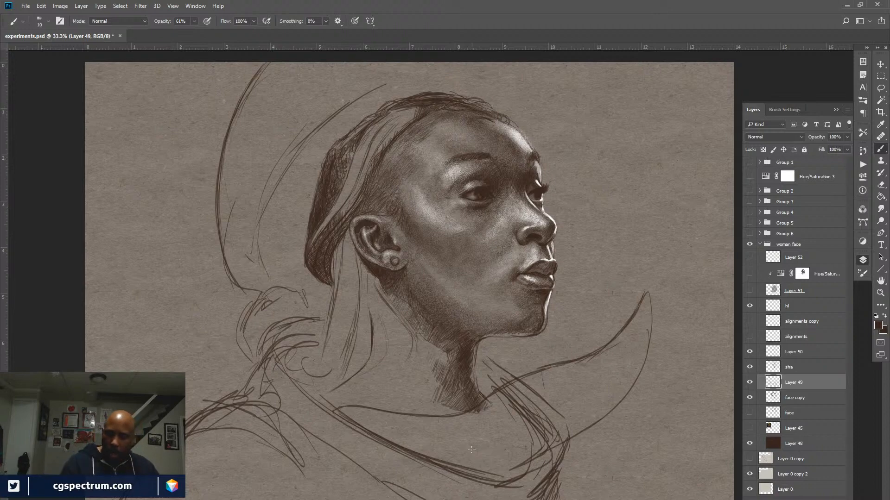
Reinforce the lower and upper edges of the pointed collar shape that rises in front of the chin
{"action": "left_click_drag", "start_coordinate": [547, 463], "coordinate": [619, 399]}
{"action": "left_click_drag", "start_coordinate": [570, 440], "coordinate": [621, 397]}
{"action": "left_click_drag", "start_coordinate": [531, 467], "coordinate": [632, 387]}
{"action": "left_click_drag", "start_coordinate": [603, 419], "coordinate": [625, 397]}
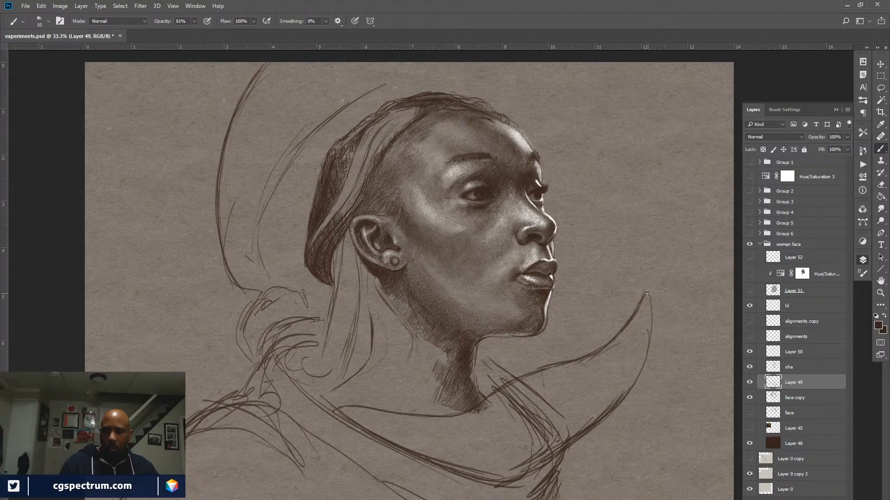
{"action": "left_click_drag", "start_coordinate": [603, 342], "coordinate": [646, 297]}
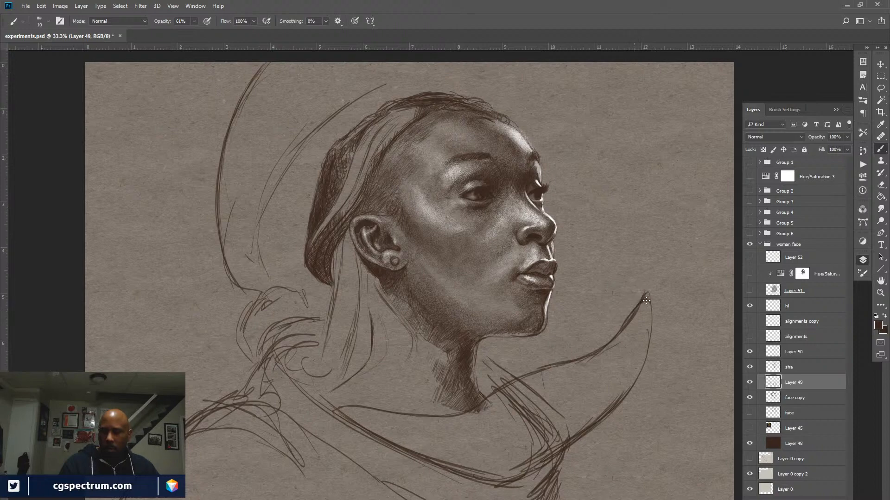
Sketch an inner contour just below the upper edge of the pointed collar, running from its tip back toward the neck
{"action": "mouse_move", "coordinate": [654, 332]}
{"action": "left_mouse_down"}
{"action": "mouse_move", "coordinate": [652, 309]}
{"action": "mouse_move", "coordinate": [648, 355]}
{"action": "mouse_move", "coordinate": [644, 308]}
{"action": "mouse_move", "coordinate": [637, 328]}
{"action": "mouse_move", "coordinate": [648, 304]}
{"action": "mouse_move", "coordinate": [625, 346]}
{"action": "left_mouse_up"}
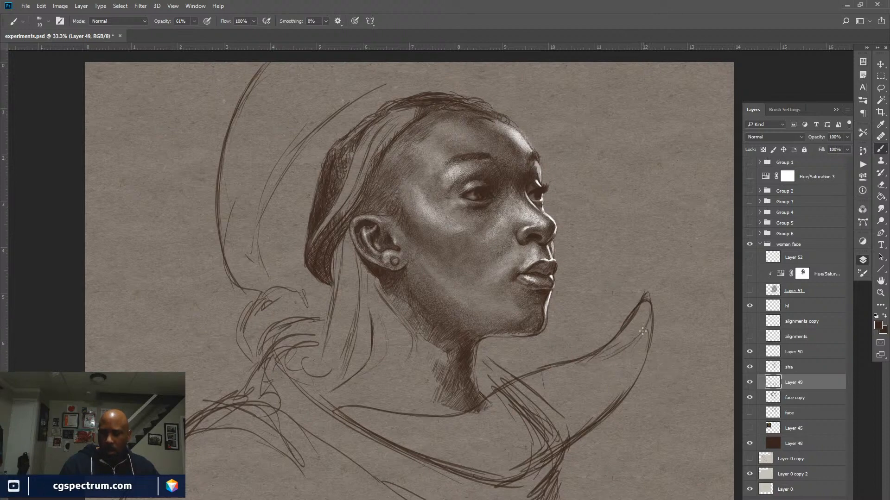
{"action": "mouse_move", "coordinate": [636, 344]}
{"action": "left_mouse_down"}
{"action": "mouse_move", "coordinate": [614, 361]}
{"action": "mouse_move", "coordinate": [579, 372]}
{"action": "left_mouse_up"}
{"action": "left_click_drag", "start_coordinate": [574, 374], "coordinate": [540, 384]}
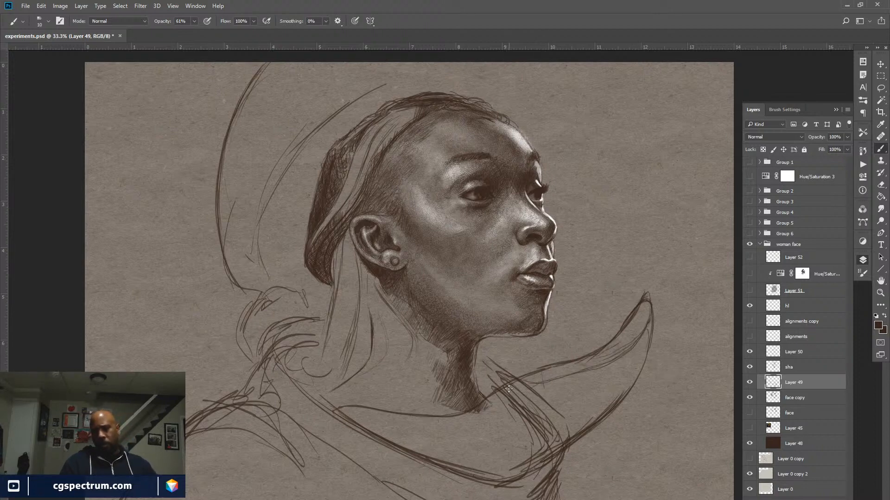
Clean up the overlapping strokes around the collar's pointed tip using a size 70 eraser at 100% opacity
{"action": "key", "text": "e"}
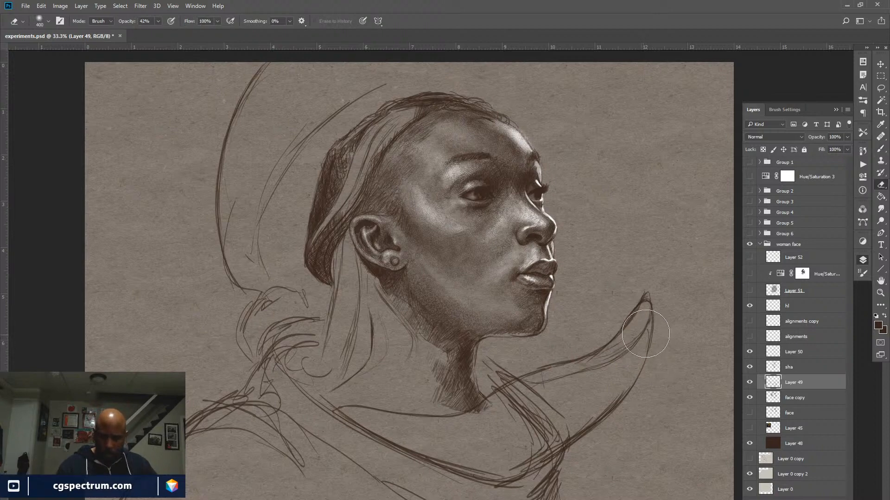
{"action": "key", "text": "bracketleft"}
{"action": "key", "text": "bracketleft"}
{"action": "key", "text": "bracketleft"}
{"action": "key", "text": "bracketleft"}
{"action": "key", "text": "bracketleft"}
{"action": "key", "text": "bracketleft"}
{"action": "key", "text": "bracketleft"}
{"action": "key", "text": "bracketleft"}
{"action": "key", "text": "bracketleft"}
{"action": "key", "text": "bracketleft"}
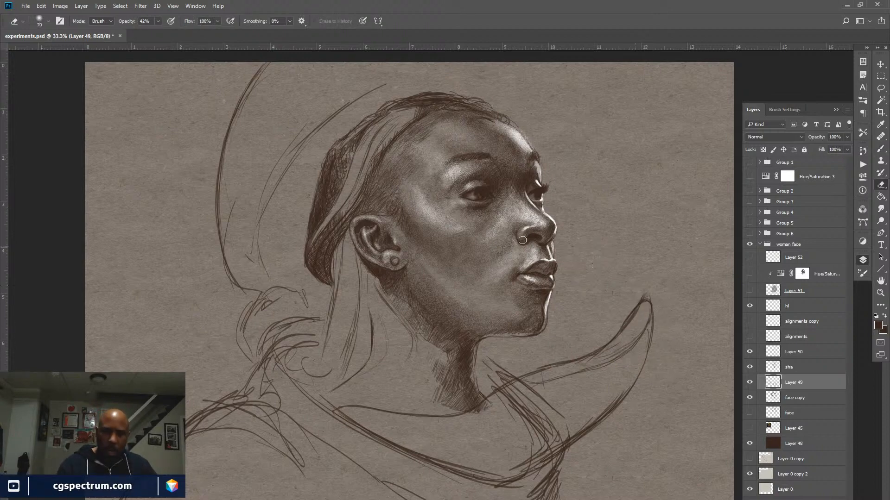
{"action": "key", "text": "0"}
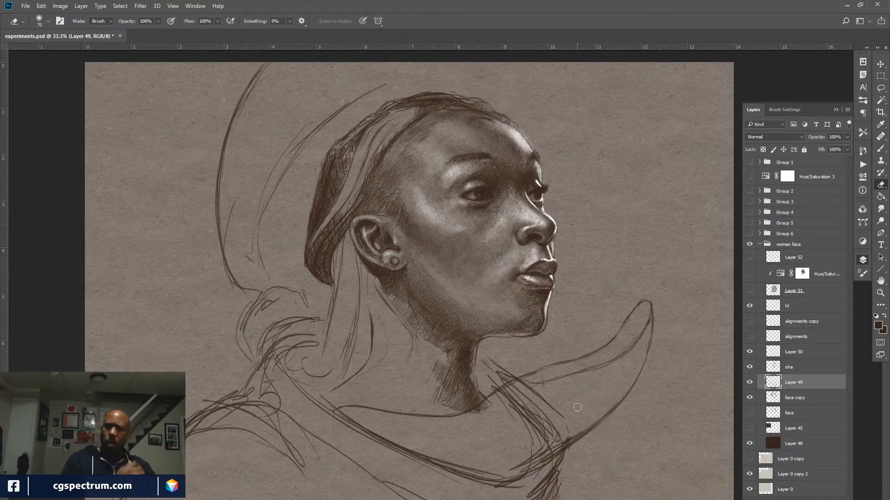
Reinforce the two long edges of the pointed collar's rim and touch up the fold beneath the front of the collar
{"action": "key", "text": "b"}
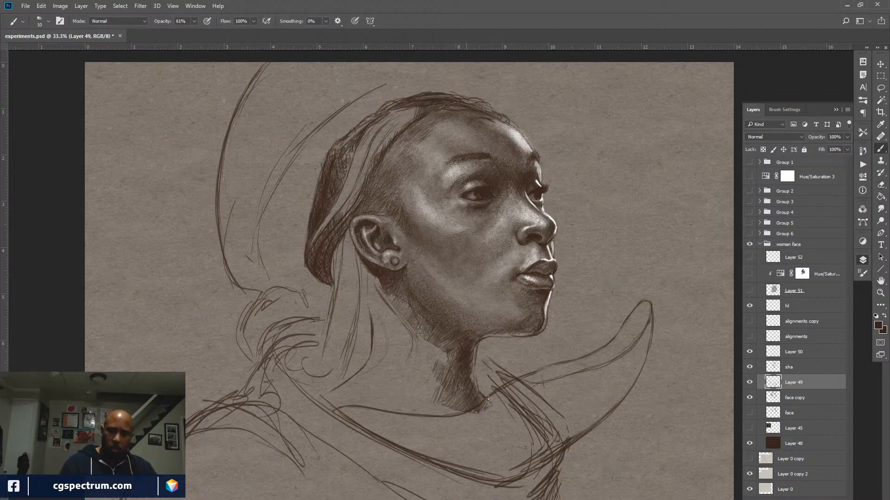
{"action": "left_click_drag", "start_coordinate": [538, 369], "coordinate": [549, 364]}
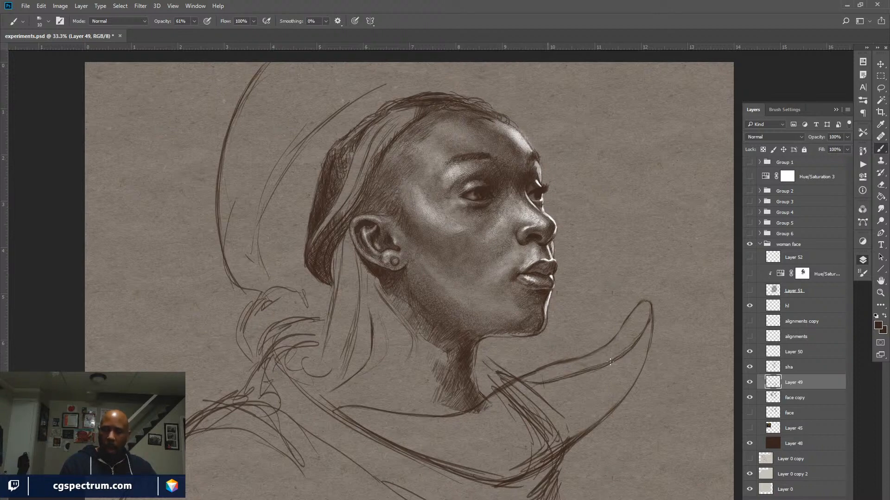
{"action": "key", "text": "e"}
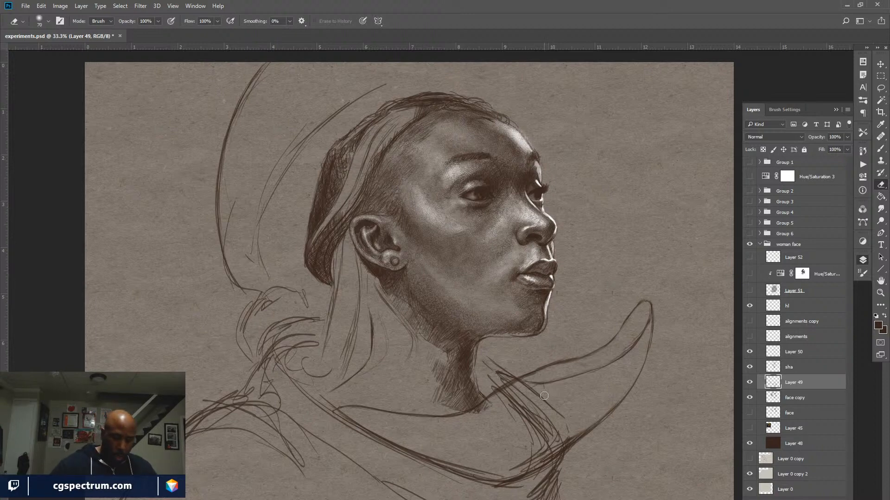
{"action": "key", "text": "b"}
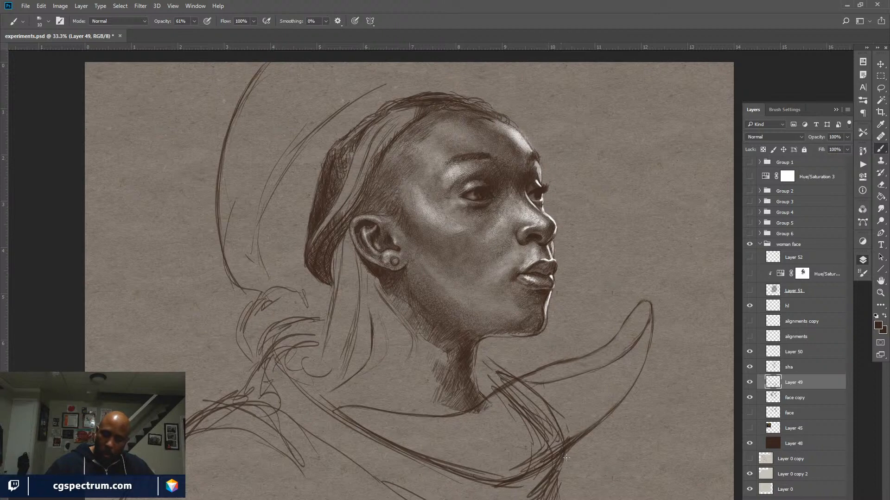
{"action": "mouse_move", "coordinate": [544, 477]}
{"action": "left_mouse_down"}
{"action": "mouse_move", "coordinate": [565, 450]}
{"action": "mouse_move", "coordinate": [547, 489]}
{"action": "left_mouse_up"}
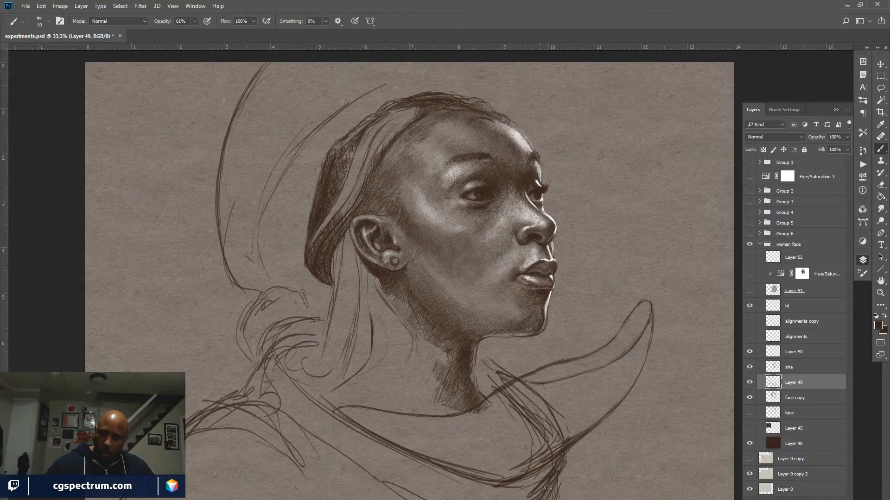
Lower the eraser opacity to 41% and fade the dense overlapping strokes inside the front of the collar
{"action": "key", "text": "e"}
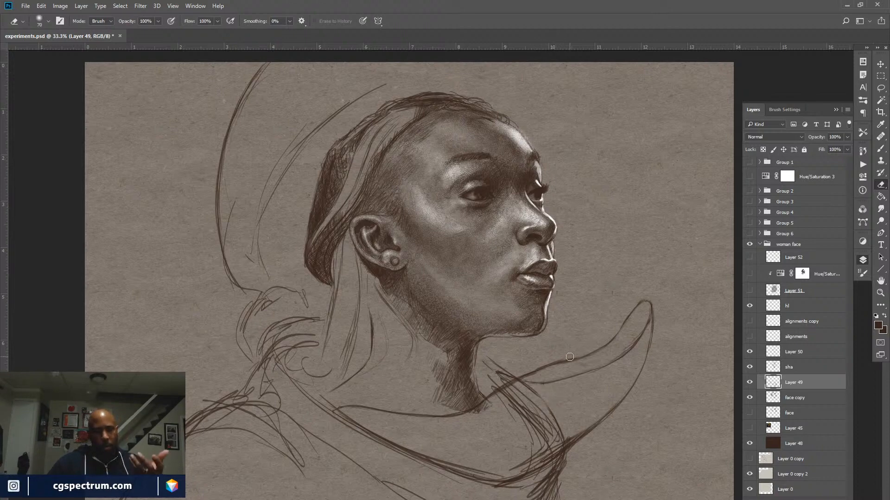
{"action": "mouse_move", "coordinate": [515, 395]}
{"action": "left_mouse_down"}
{"action": "mouse_move", "coordinate": [532, 415]}
{"action": "mouse_move", "coordinate": [517, 402]}
{"action": "left_mouse_up"}
{"action": "left_click_drag", "start_coordinate": [134, 22], "coordinate": [124, 24]}
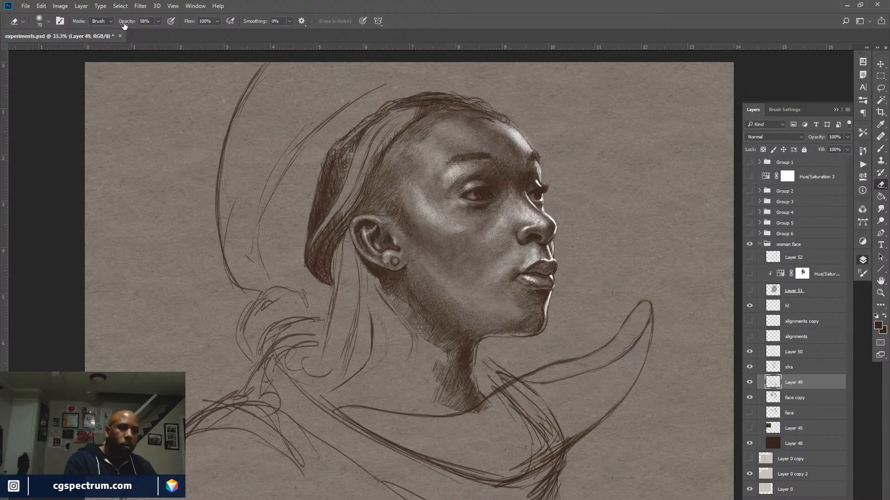
{"action": "mouse_move", "coordinate": [540, 415]}
{"action": "left_mouse_down"}
{"action": "mouse_move", "coordinate": [538, 435]}
{"action": "mouse_move", "coordinate": [510, 396]}
{"action": "mouse_move", "coordinate": [496, 407]}
{"action": "mouse_move", "coordinate": [509, 425]}
{"action": "mouse_move", "coordinate": [502, 393]}
{"action": "mouse_move", "coordinate": [541, 451]}
{"action": "mouse_move", "coordinate": [538, 411]}
{"action": "mouse_move", "coordinate": [558, 444]}
{"action": "mouse_move", "coordinate": [517, 390]}
{"action": "mouse_move", "coordinate": [515, 406]}
{"action": "mouse_move", "coordinate": [545, 437]}
{"action": "mouse_move", "coordinate": [547, 456]}
{"action": "mouse_move", "coordinate": [553, 444]}
{"action": "mouse_move", "coordinate": [529, 460]}
{"action": "mouse_move", "coordinate": [555, 447]}
{"action": "left_mouse_up"}
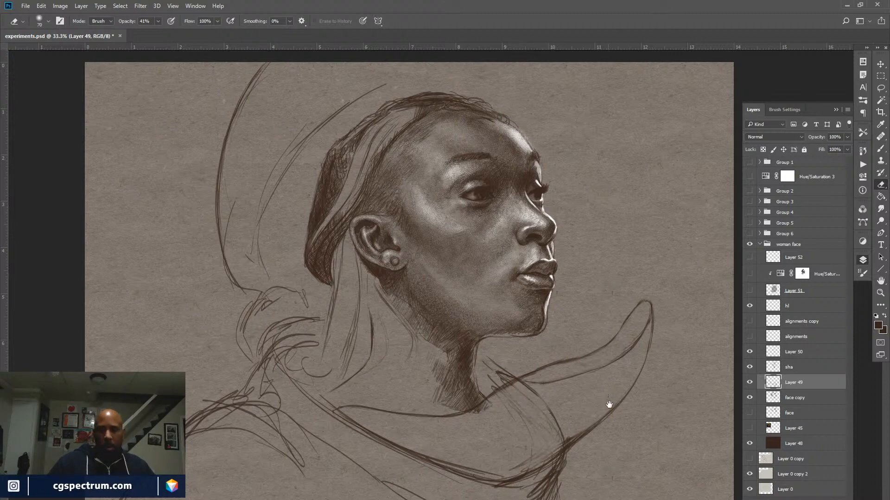
{"action": "left_click_drag", "start_coordinate": [609, 406], "coordinate": [619, 309]}
{"action": "mouse_move", "coordinate": [529, 354]}
{"action": "left_mouse_down"}
{"action": "mouse_move", "coordinate": [560, 351]}
{"action": "mouse_move", "coordinate": [546, 369]}
{"action": "mouse_move", "coordinate": [565, 354]}
{"action": "mouse_move", "coordinate": [580, 338]}
{"action": "left_mouse_up"}
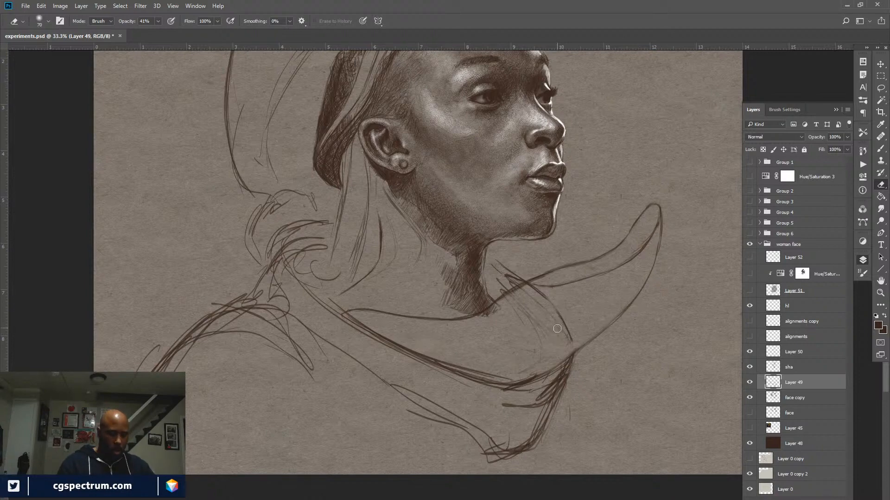
Sketch long parallel fold lines beneath the main collar line, from behind the neck down to the front of the chest
{"action": "key", "text": "b"}
{"action": "left_click_drag", "start_coordinate": [631, 335], "coordinate": [599, 376]}
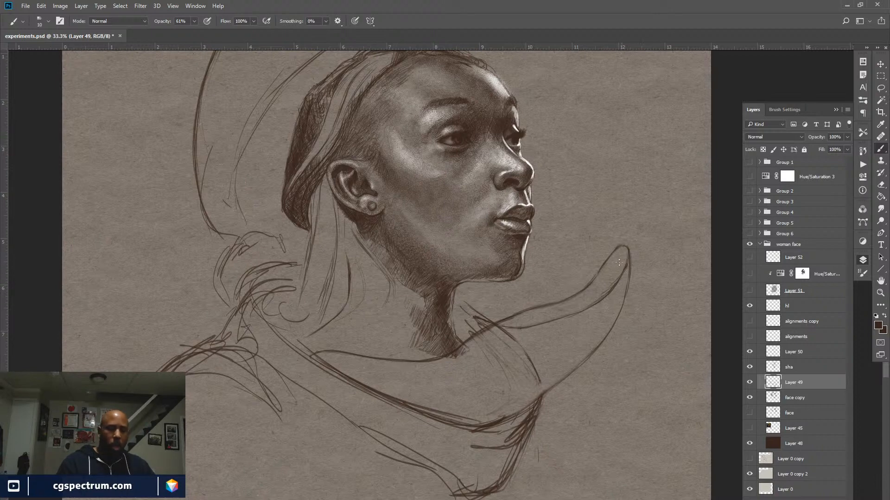
{"action": "mouse_move", "coordinate": [590, 337]}
{"action": "left_mouse_down"}
{"action": "mouse_move", "coordinate": [618, 322]}
{"action": "mouse_move", "coordinate": [586, 360]}
{"action": "mouse_move", "coordinate": [593, 320]}
{"action": "left_mouse_up"}
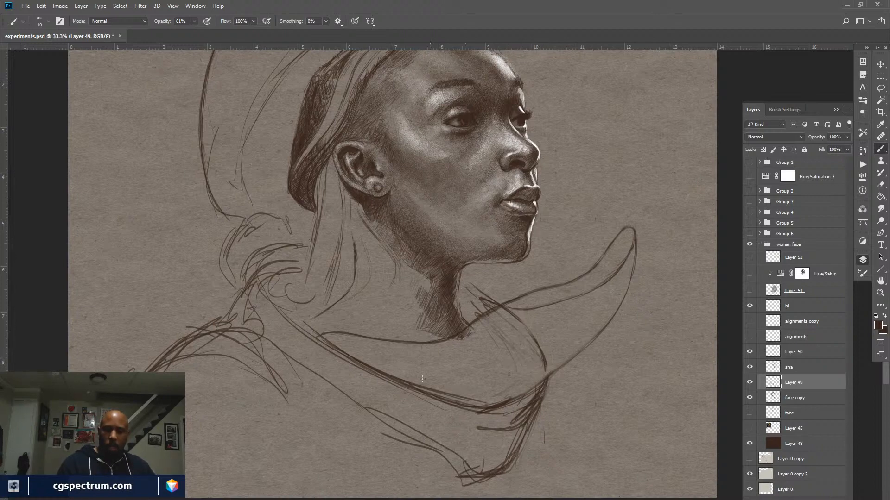
{"action": "mouse_move", "coordinate": [312, 329]}
{"action": "left_mouse_down"}
{"action": "mouse_move", "coordinate": [266, 271]}
{"action": "mouse_move", "coordinate": [280, 301]}
{"action": "mouse_move", "coordinate": [271, 284]}
{"action": "left_mouse_up"}
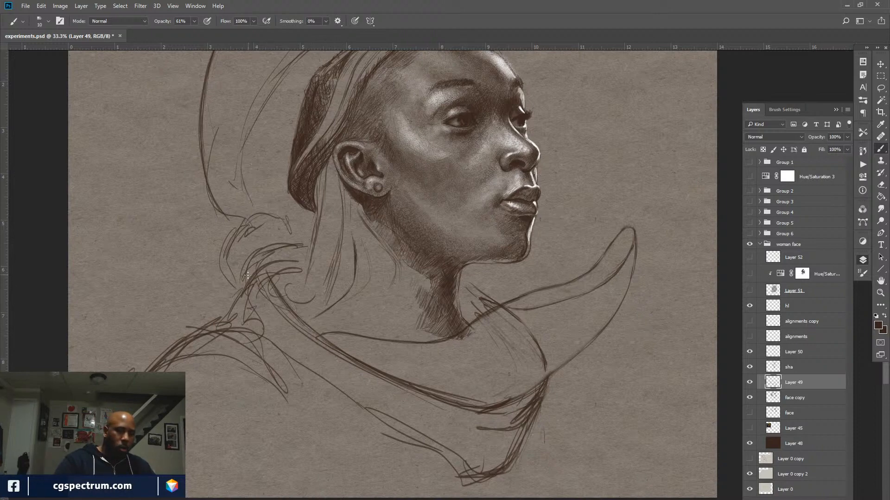
{"action": "left_click_drag", "start_coordinate": [294, 333], "coordinate": [260, 296]}
{"action": "left_click_drag", "start_coordinate": [325, 361], "coordinate": [265, 315]}
{"action": "mouse_move", "coordinate": [375, 393]}
{"action": "left_mouse_down"}
{"action": "mouse_move", "coordinate": [297, 343]}
{"action": "mouse_move", "coordinate": [319, 362]}
{"action": "left_mouse_up"}
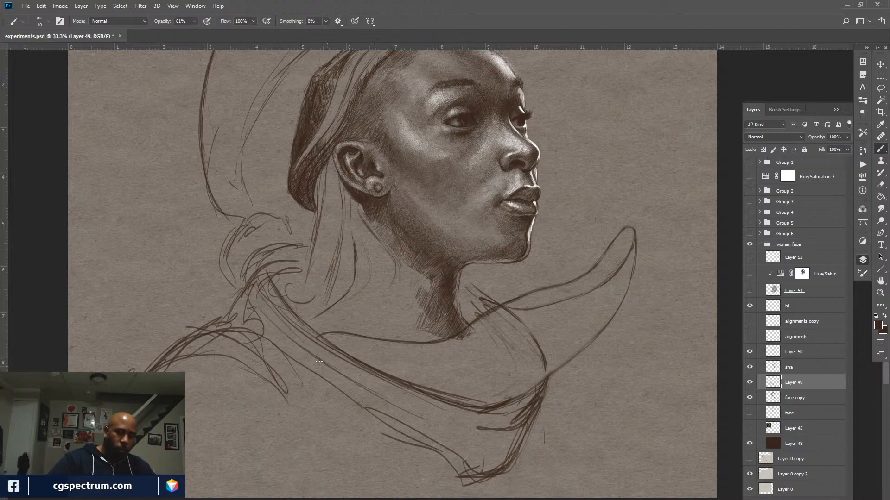
{"action": "mouse_move", "coordinate": [459, 429]}
{"action": "left_mouse_down"}
{"action": "mouse_move", "coordinate": [334, 370]}
{"action": "mouse_move", "coordinate": [384, 404]}
{"action": "left_mouse_up"}
{"action": "left_click_drag", "start_coordinate": [516, 424], "coordinate": [508, 418]}
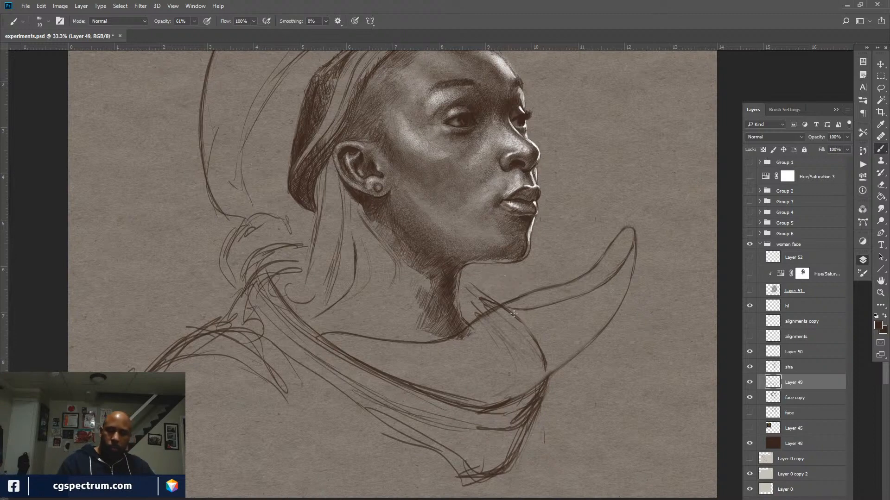
Lasso the curved line at the front opening of the collar, shift it slightly toward the neck, and deselect it
{"action": "key", "text": "l"}
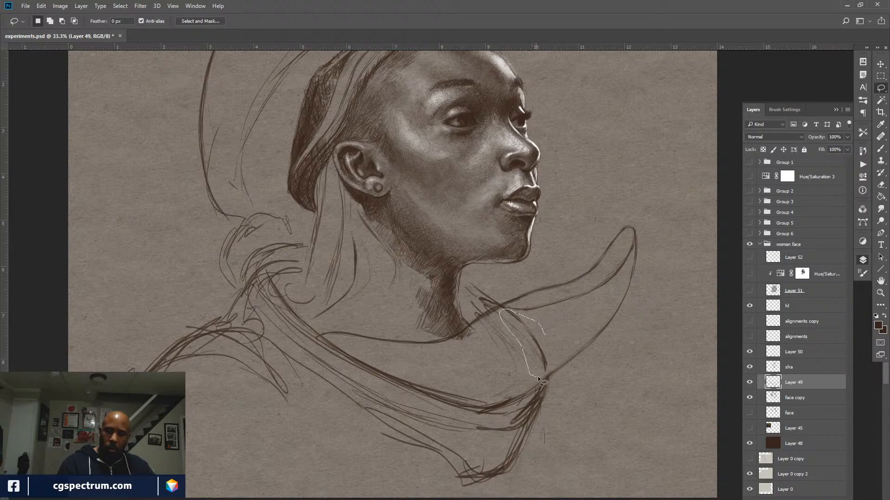
{"action": "mouse_move", "coordinate": [552, 358]}
{"action": "left_mouse_down"}
{"action": "mouse_move", "coordinate": [548, 345]}
{"action": "mouse_move", "coordinate": [546, 357]}
{"action": "mouse_move", "coordinate": [541, 349]}
{"action": "mouse_move", "coordinate": [536, 354]}
{"action": "left_mouse_up"}
{"action": "key", "text": "v"}
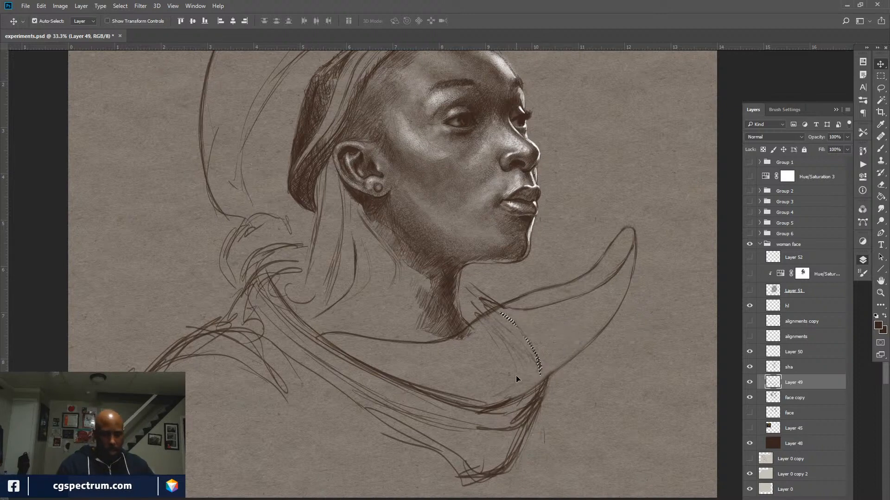
{"action": "key", "text": "ctrl+d"}
Sketch the large curved contour of the near shoulder, sweeping over its top and down to the lower canvas edge
{"action": "key", "text": "b"}
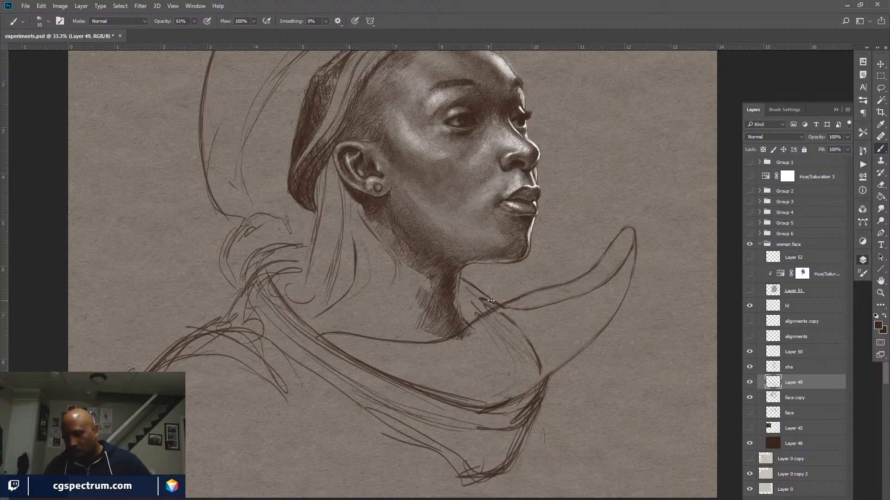
{"action": "left_click_drag", "start_coordinate": [568, 326], "coordinate": [607, 351]}
{"action": "left_click_drag", "start_coordinate": [609, 403], "coordinate": [612, 354]}
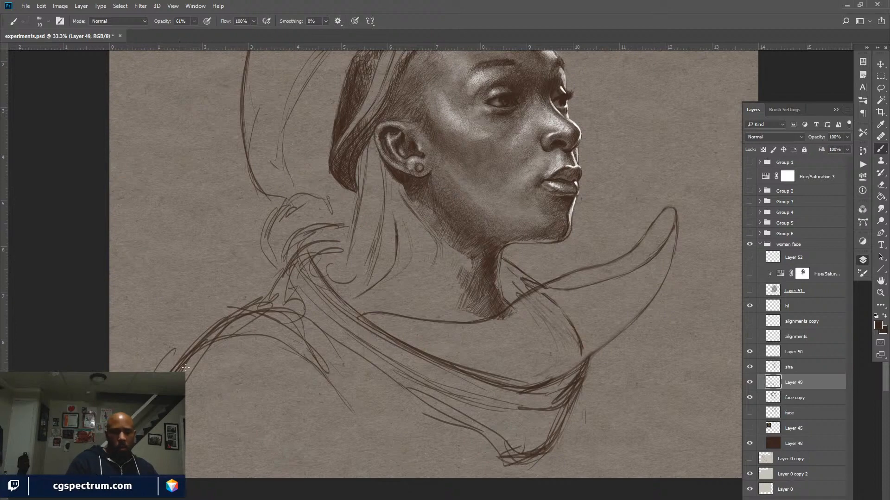
{"action": "mouse_move", "coordinate": [185, 367]}
{"action": "left_mouse_down"}
{"action": "mouse_move", "coordinate": [257, 372]}
{"action": "mouse_move", "coordinate": [226, 346]}
{"action": "mouse_move", "coordinate": [263, 364]}
{"action": "mouse_move", "coordinate": [226, 351]}
{"action": "mouse_move", "coordinate": [200, 364]}
{"action": "mouse_move", "coordinate": [259, 358]}
{"action": "mouse_move", "coordinate": [310, 432]}
{"action": "left_mouse_up"}
{"action": "mouse_move", "coordinate": [331, 472]}
{"action": "left_mouse_down"}
{"action": "mouse_move", "coordinate": [326, 417]}
{"action": "mouse_move", "coordinate": [220, 356]}
{"action": "left_mouse_up"}
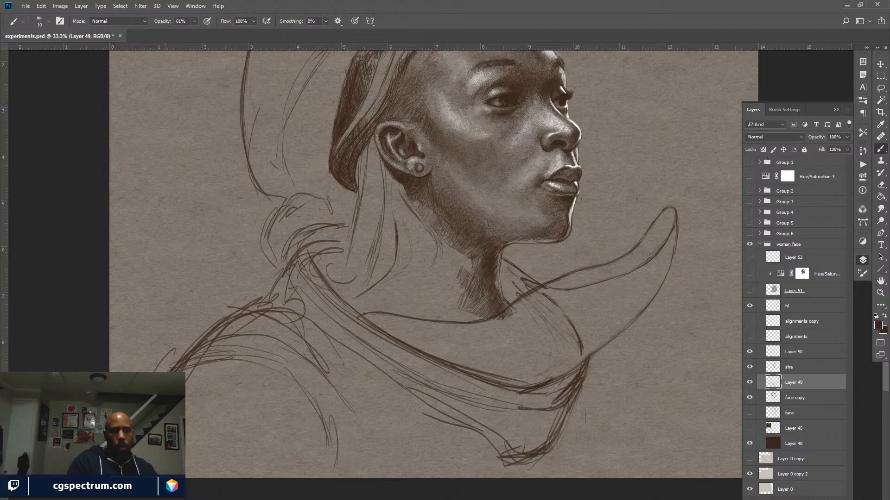
{"action": "mouse_move", "coordinate": [318, 405]}
{"action": "left_mouse_down"}
{"action": "mouse_move", "coordinate": [334, 458]}
{"action": "mouse_move", "coordinate": [330, 416]}
{"action": "mouse_move", "coordinate": [295, 382]}
{"action": "mouse_move", "coordinate": [319, 411]}
{"action": "left_mouse_up"}
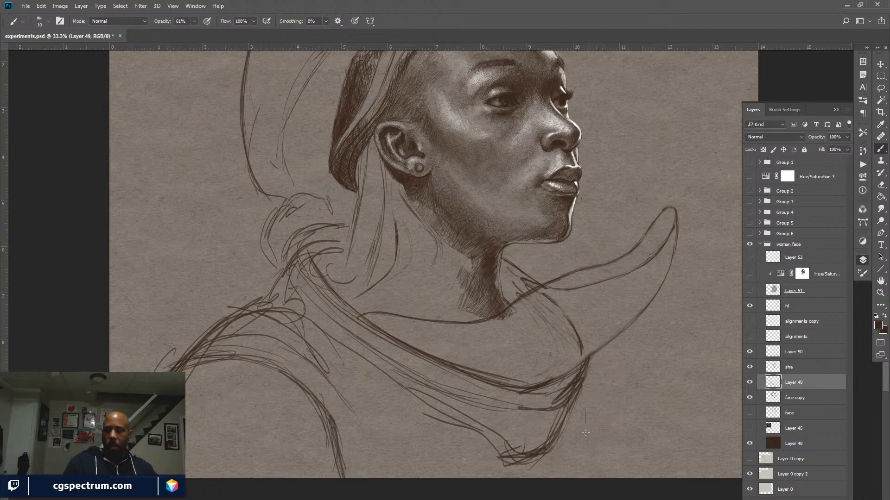
Sketch an angular garment fold descending from the front point of the collar to the lower canvas edge
{"action": "mouse_move", "coordinate": [587, 392]}
{"action": "left_mouse_down"}
{"action": "mouse_move", "coordinate": [585, 452]}
{"action": "mouse_move", "coordinate": [595, 426]}
{"action": "left_mouse_up"}
{"action": "mouse_move", "coordinate": [595, 414]}
{"action": "left_mouse_down"}
{"action": "mouse_move", "coordinate": [600, 452]}
{"action": "mouse_move", "coordinate": [583, 466]}
{"action": "left_mouse_up"}
{"action": "mouse_move", "coordinate": [598, 434]}
{"action": "left_mouse_down"}
{"action": "mouse_move", "coordinate": [593, 473]}
{"action": "mouse_move", "coordinate": [594, 429]}
{"action": "left_mouse_up"}
{"action": "mouse_move", "coordinate": [586, 386]}
{"action": "left_mouse_down"}
{"action": "mouse_move", "coordinate": [612, 444]}
{"action": "mouse_move", "coordinate": [578, 477]}
{"action": "left_mouse_up"}
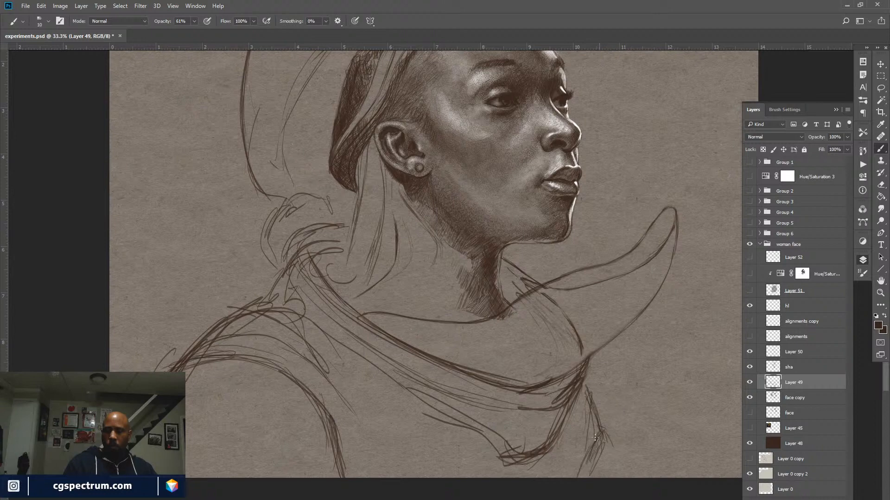
{"action": "mouse_move", "coordinate": [607, 434]}
{"action": "left_mouse_down"}
{"action": "mouse_move", "coordinate": [588, 472]}
{"action": "mouse_move", "coordinate": [616, 447]}
{"action": "mouse_move", "coordinate": [611, 437]}
{"action": "mouse_move", "coordinate": [627, 467]}
{"action": "mouse_move", "coordinate": [622, 480]}
{"action": "mouse_move", "coordinate": [585, 473]}
{"action": "mouse_move", "coordinate": [598, 442]}
{"action": "mouse_move", "coordinate": [575, 475]}
{"action": "left_mouse_up"}
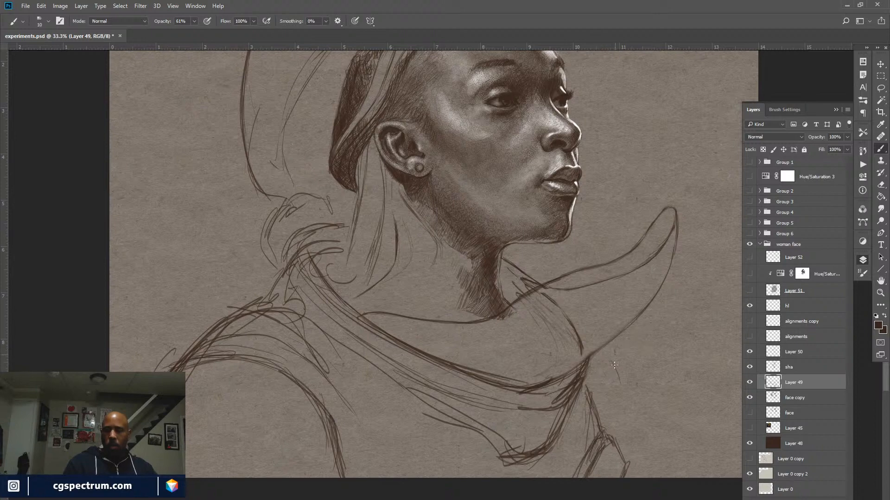
Add the outer jagged contour of the front garment below the pointed collar, down to the lower canvas edge
{"action": "mouse_move", "coordinate": [613, 356]}
{"action": "left_mouse_down"}
{"action": "mouse_move", "coordinate": [613, 407]}
{"action": "mouse_move", "coordinate": [615, 397]}
{"action": "mouse_move", "coordinate": [639, 442]}
{"action": "left_mouse_up"}
{"action": "left_click_drag", "start_coordinate": [645, 477], "coordinate": [650, 465]}
{"action": "left_click_drag", "start_coordinate": [615, 385], "coordinate": [601, 358]}
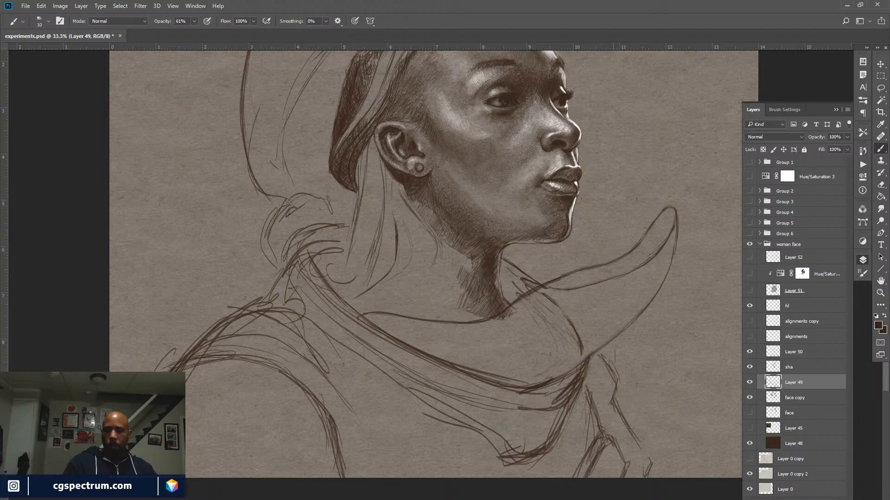
{"action": "left_click_drag", "start_coordinate": [631, 433], "coordinate": [642, 477]}
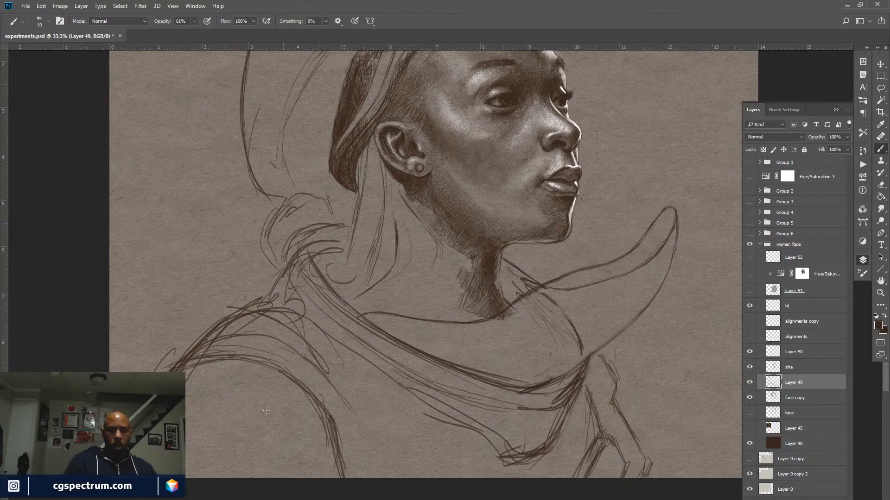
Sketch a smaller rounded arc inside the near shoulder contour with repeated strokes for the upper arm
{"action": "mouse_move", "coordinate": [188, 409]}
{"action": "left_mouse_down"}
{"action": "mouse_move", "coordinate": [207, 402]}
{"action": "mouse_move", "coordinate": [263, 442]}
{"action": "mouse_move", "coordinate": [273, 468]}
{"action": "mouse_move", "coordinate": [251, 435]}
{"action": "mouse_move", "coordinate": [273, 477]}
{"action": "left_mouse_up"}
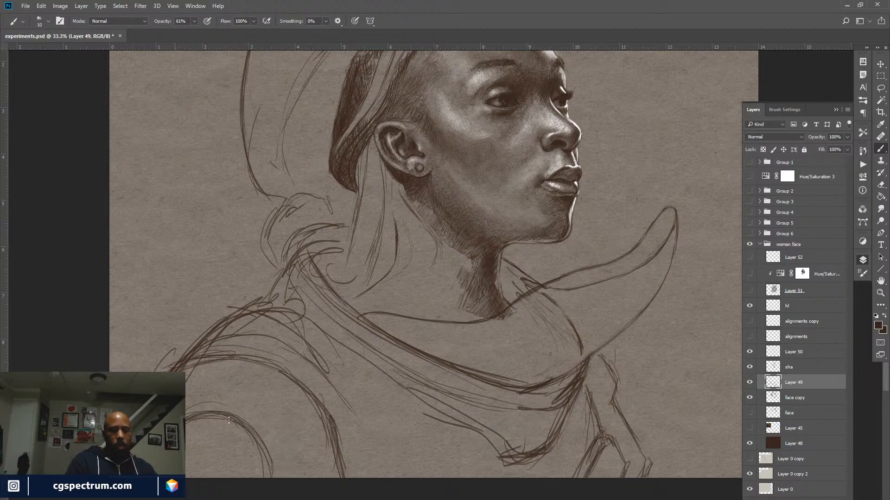
{"action": "left_click_drag", "start_coordinate": [229, 420], "coordinate": [257, 477]}
{"action": "left_click_drag", "start_coordinate": [189, 415], "coordinate": [234, 407]}
{"action": "left_click_drag", "start_coordinate": [255, 446], "coordinate": [254, 478]}
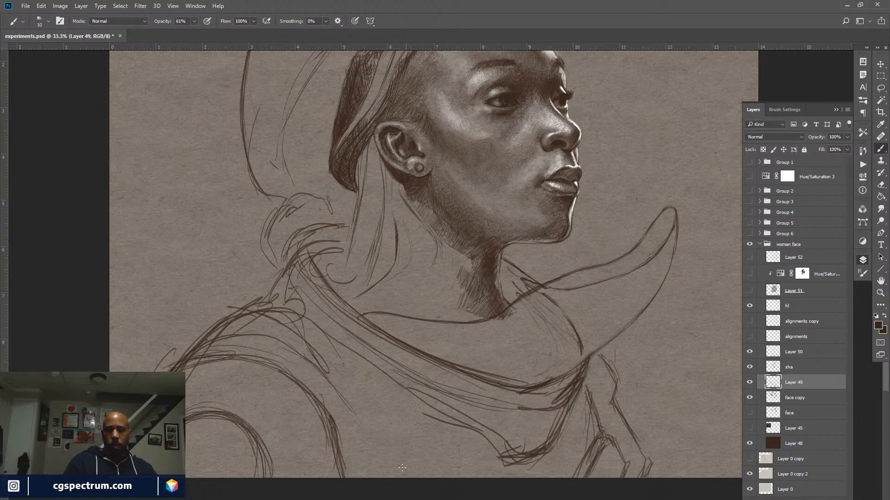
Sketch an angular panel edge low on the chest and darken the lower collar fold line above it
{"action": "mouse_move", "coordinate": [448, 459]}
{"action": "left_mouse_down"}
{"action": "mouse_move", "coordinate": [380, 480]}
{"action": "mouse_move", "coordinate": [472, 454]}
{"action": "mouse_move", "coordinate": [387, 476]}
{"action": "mouse_move", "coordinate": [462, 458]}
{"action": "mouse_move", "coordinate": [474, 474]}
{"action": "left_mouse_up"}
{"action": "left_click_drag", "start_coordinate": [416, 469], "coordinate": [390, 479]}
{"action": "left_click_drag", "start_coordinate": [441, 460], "coordinate": [412, 470]}
{"action": "mouse_move", "coordinate": [451, 457]}
{"action": "left_mouse_down"}
{"action": "mouse_move", "coordinate": [438, 462]}
{"action": "mouse_move", "coordinate": [469, 478]}
{"action": "left_mouse_up"}
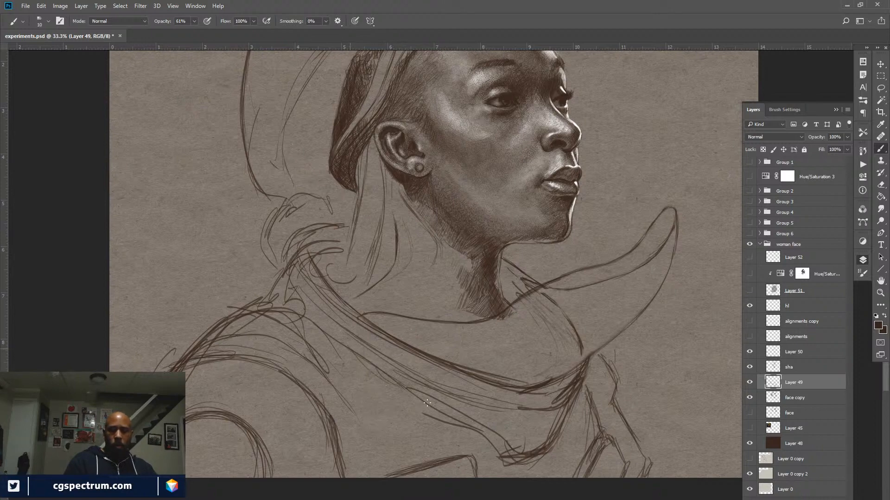
{"action": "left_click_drag", "start_coordinate": [403, 387], "coordinate": [425, 398]}
{"action": "left_click_drag", "start_coordinate": [364, 365], "coordinate": [452, 422]}
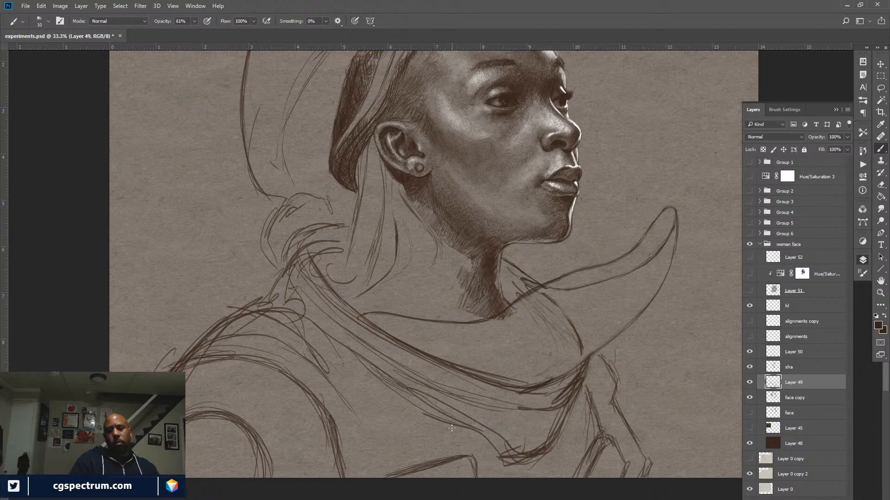
Sketch a large angular shape behind the near shoulder, with sloping edges running down toward the upper arm
{"action": "left_click_drag", "start_coordinate": [489, 328], "coordinate": [510, 373]}
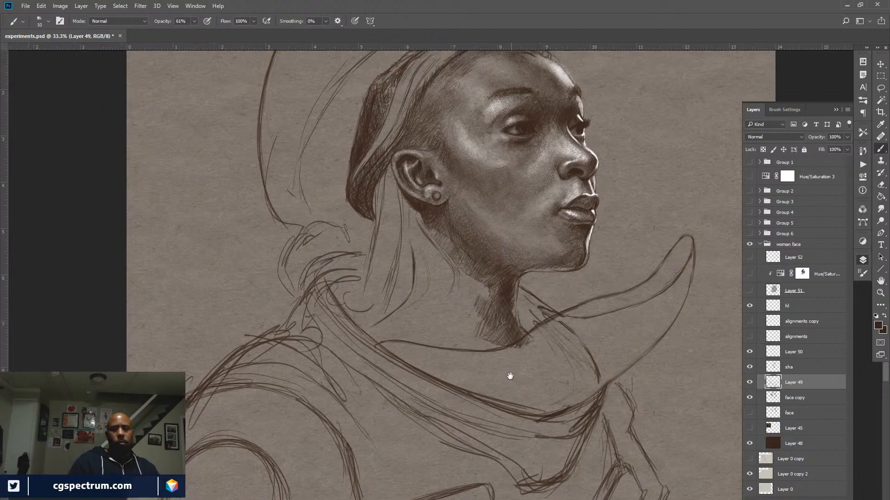
{"action": "mouse_move", "coordinate": [244, 230]}
{"action": "left_mouse_down"}
{"action": "mouse_move", "coordinate": [278, 255]}
{"action": "mouse_move", "coordinate": [227, 227]}
{"action": "mouse_move", "coordinate": [199, 229]}
{"action": "mouse_move", "coordinate": [249, 220]}
{"action": "mouse_move", "coordinate": [204, 274]}
{"action": "mouse_move", "coordinate": [239, 288]}
{"action": "mouse_move", "coordinate": [194, 269]}
{"action": "mouse_move", "coordinate": [176, 223]}
{"action": "mouse_move", "coordinate": [234, 283]}
{"action": "mouse_move", "coordinate": [172, 239]}
{"action": "mouse_move", "coordinate": [229, 299]}
{"action": "mouse_move", "coordinate": [170, 227]}
{"action": "mouse_move", "coordinate": [136, 325]}
{"action": "mouse_move", "coordinate": [134, 350]}
{"action": "mouse_move", "coordinate": [159, 239]}
{"action": "mouse_move", "coordinate": [223, 300]}
{"action": "mouse_move", "coordinate": [183, 368]}
{"action": "mouse_move", "coordinate": [235, 294]}
{"action": "mouse_move", "coordinate": [277, 274]}
{"action": "mouse_move", "coordinate": [225, 286]}
{"action": "mouse_move", "coordinate": [201, 341]}
{"action": "mouse_move", "coordinate": [213, 333]}
{"action": "mouse_move", "coordinate": [223, 352]}
{"action": "left_mouse_up"}
{"action": "left_click_drag", "start_coordinate": [491, 384], "coordinate": [543, 324]}
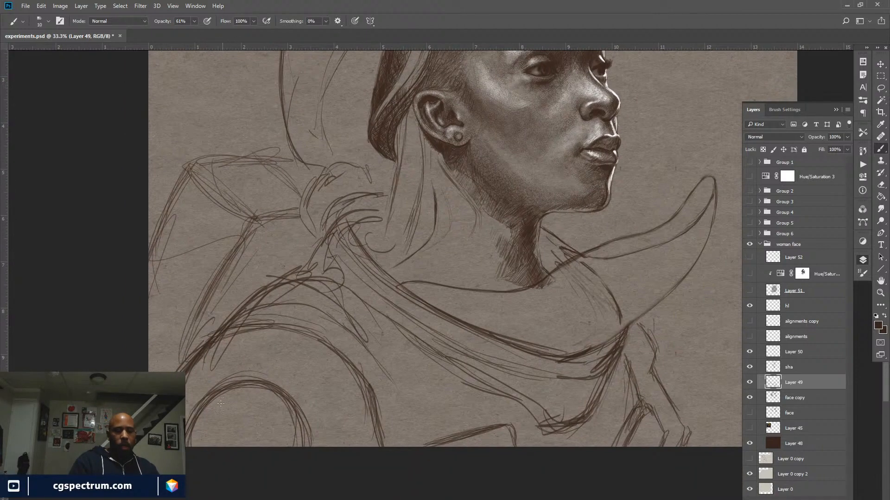
Letter MARS IV inside the upper-arm arc, and sketch a small circle, a tilted square and tiny marks on the angular shape behind the shoulder
{"action": "mouse_move", "coordinate": [221, 411]}
{"action": "left_mouse_down"}
{"action": "mouse_move", "coordinate": [242, 399]}
{"action": "mouse_move", "coordinate": [278, 407]}
{"action": "mouse_move", "coordinate": [250, 422]}
{"action": "mouse_move", "coordinate": [236, 417]}
{"action": "mouse_move", "coordinate": [244, 427]}
{"action": "mouse_move", "coordinate": [255, 419]}
{"action": "mouse_move", "coordinate": [243, 427]}
{"action": "mouse_move", "coordinate": [244, 417]}
{"action": "mouse_move", "coordinate": [254, 420]}
{"action": "mouse_move", "coordinate": [241, 416]}
{"action": "mouse_move", "coordinate": [253, 423]}
{"action": "mouse_move", "coordinate": [230, 430]}
{"action": "mouse_move", "coordinate": [251, 429]}
{"action": "left_mouse_up"}
{"action": "left_click_drag", "start_coordinate": [584, 366], "coordinate": [558, 436]}
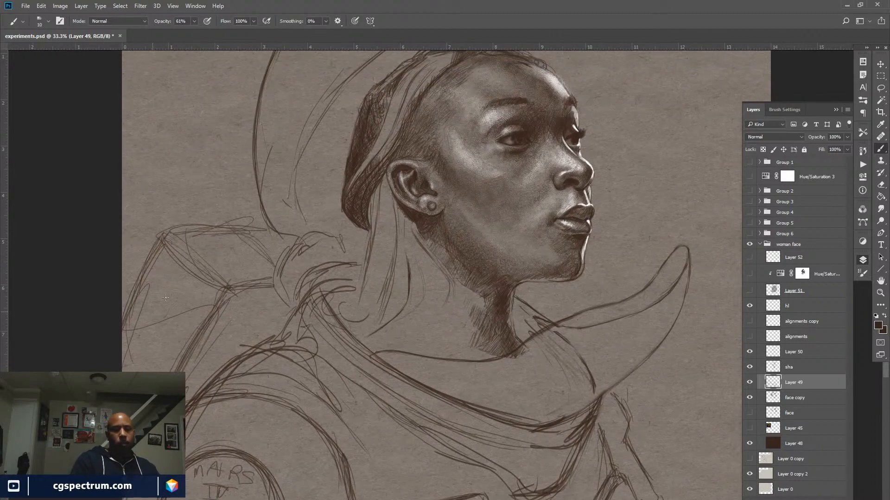
{"action": "mouse_move", "coordinate": [166, 297]}
{"action": "left_mouse_down"}
{"action": "mouse_move", "coordinate": [149, 315]}
{"action": "mouse_move", "coordinate": [169, 299]}
{"action": "mouse_move", "coordinate": [162, 318]}
{"action": "left_mouse_up"}
{"action": "left_click_drag", "start_coordinate": [164, 268], "coordinate": [163, 275]}
{"action": "mouse_move", "coordinate": [153, 365]}
{"action": "left_mouse_down"}
{"action": "mouse_move", "coordinate": [165, 342]}
{"action": "mouse_move", "coordinate": [154, 360]}
{"action": "mouse_move", "coordinate": [136, 318]}
{"action": "left_mouse_up"}
{"action": "mouse_move", "coordinate": [137, 318]}
{"action": "left_mouse_down"}
{"action": "mouse_move", "coordinate": [160, 338]}
{"action": "mouse_move", "coordinate": [136, 320]}
{"action": "mouse_move", "coordinate": [130, 335]}
{"action": "mouse_move", "coordinate": [155, 359]}
{"action": "mouse_move", "coordinate": [152, 345]}
{"action": "left_mouse_up"}
{"action": "left_click_drag", "start_coordinate": [150, 351], "coordinate": [150, 358]}
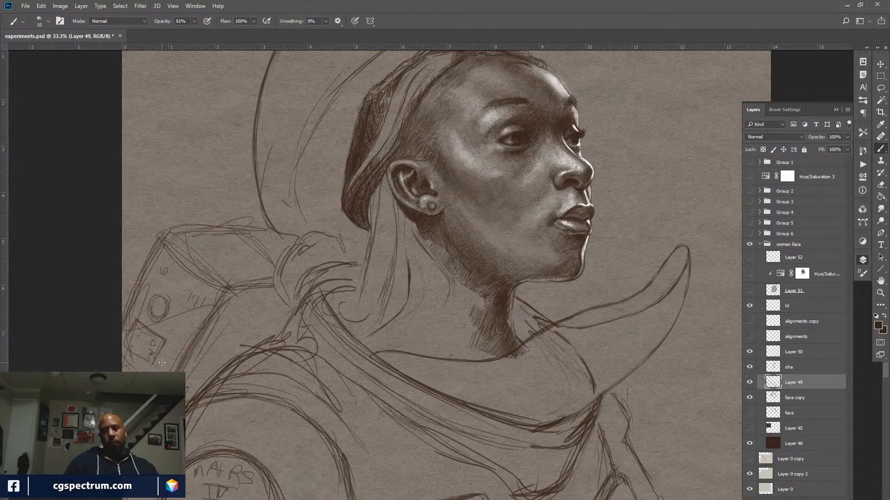
Sketch a thin curved stroke in the empty space in front of the forehead
{"action": "left_click_drag", "start_coordinate": [564, 341], "coordinate": [496, 413]}
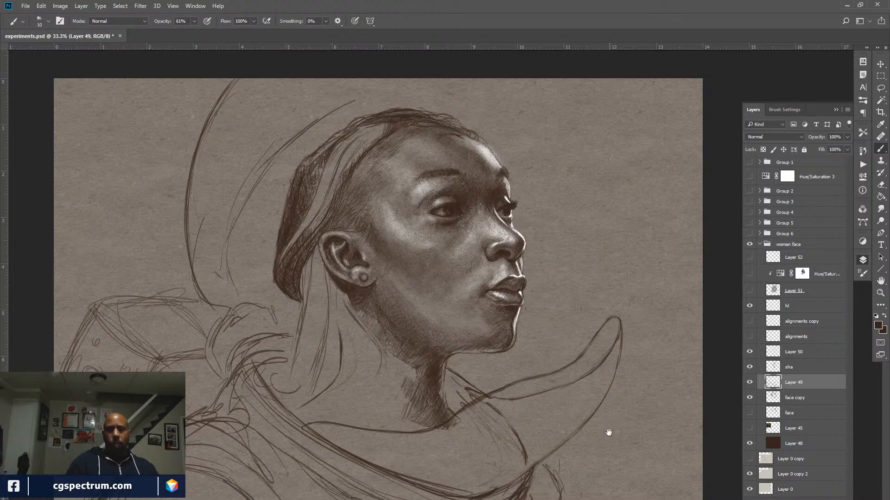
{"action": "left_click_drag", "start_coordinate": [607, 430], "coordinate": [598, 338]}
{"action": "left_click_drag", "start_coordinate": [588, 390], "coordinate": [596, 408]}
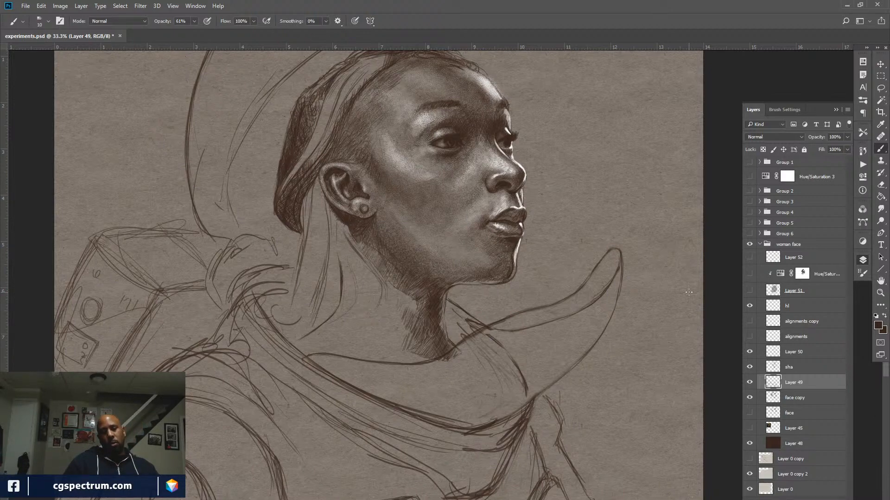
{"action": "left_click_drag", "start_coordinate": [561, 278], "coordinate": [549, 365]}
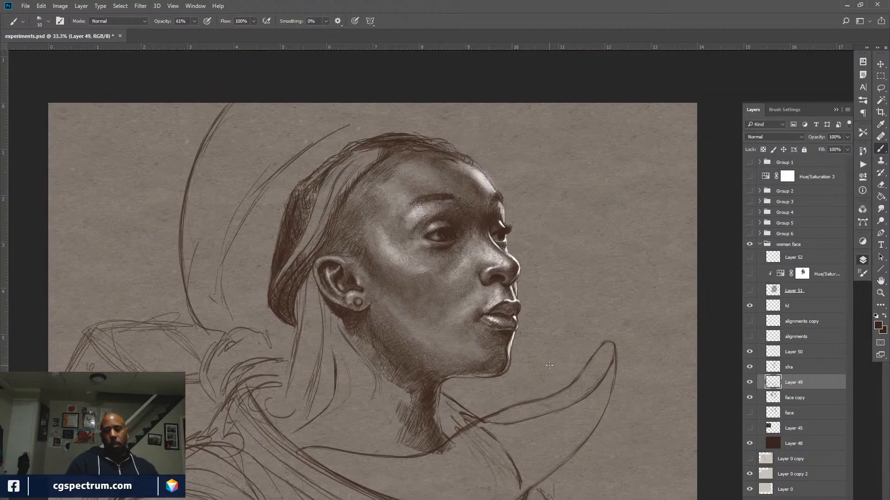
{"action": "left_click_drag", "start_coordinate": [592, 404], "coordinate": [574, 399]}
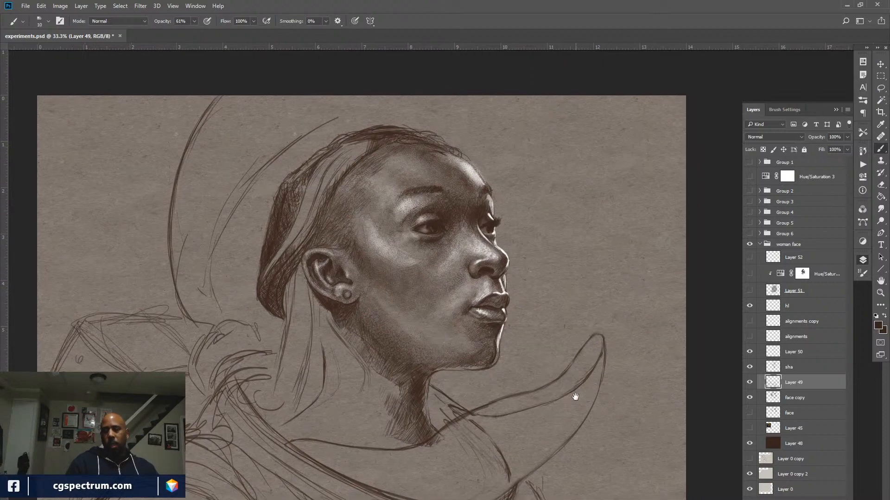
{"action": "left_click_drag", "start_coordinate": [558, 429], "coordinate": [554, 406]}
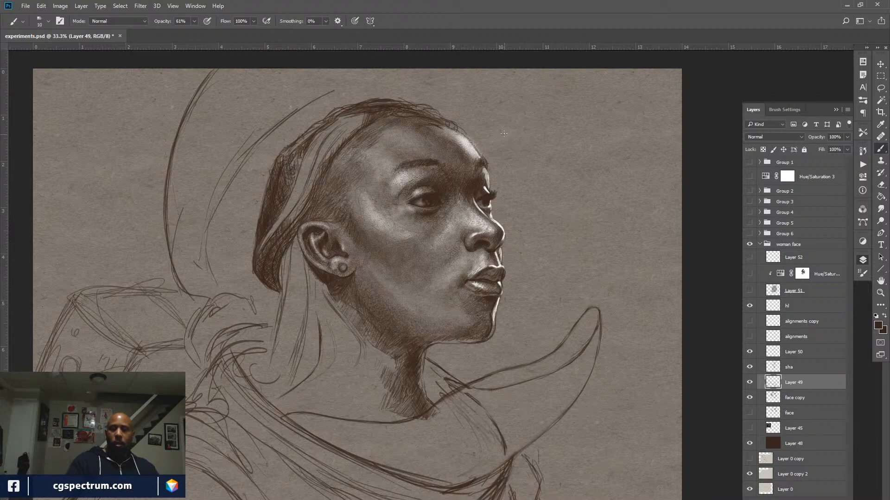
{"action": "left_click_drag", "start_coordinate": [525, 121], "coordinate": [505, 173]}
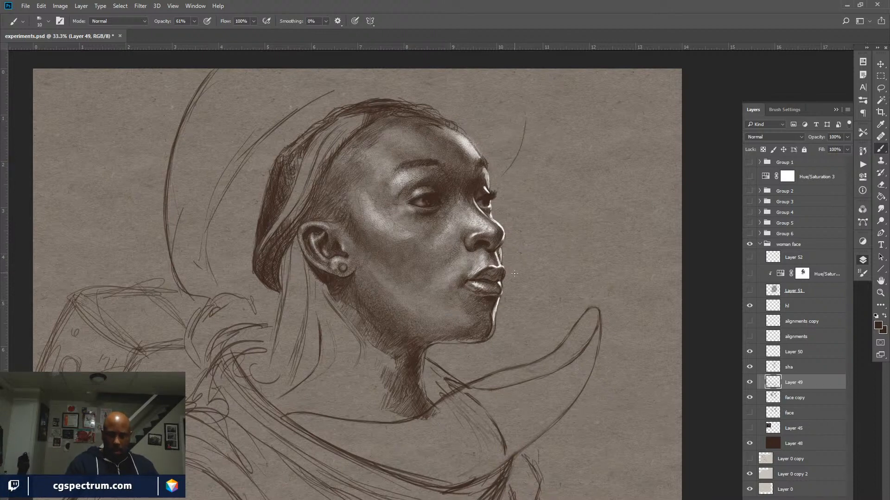
Set white as the painting colour and create a new layer directly above the hl layer
{"action": "key", "text": "d"}
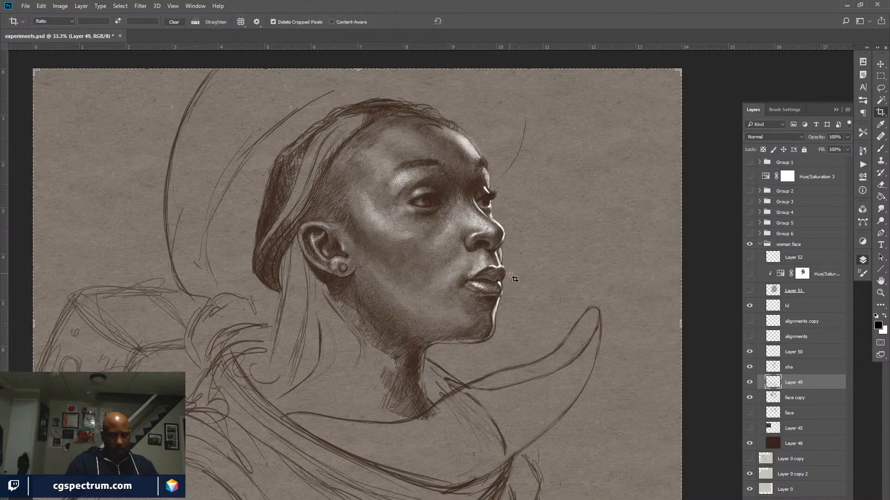
{"action": "key", "text": "x"}
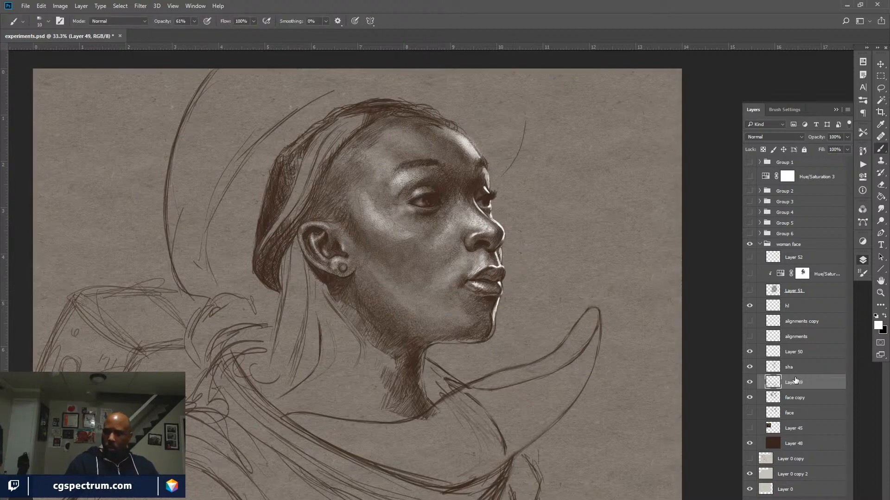
{"action": "left_click", "coordinate": [810, 305]}
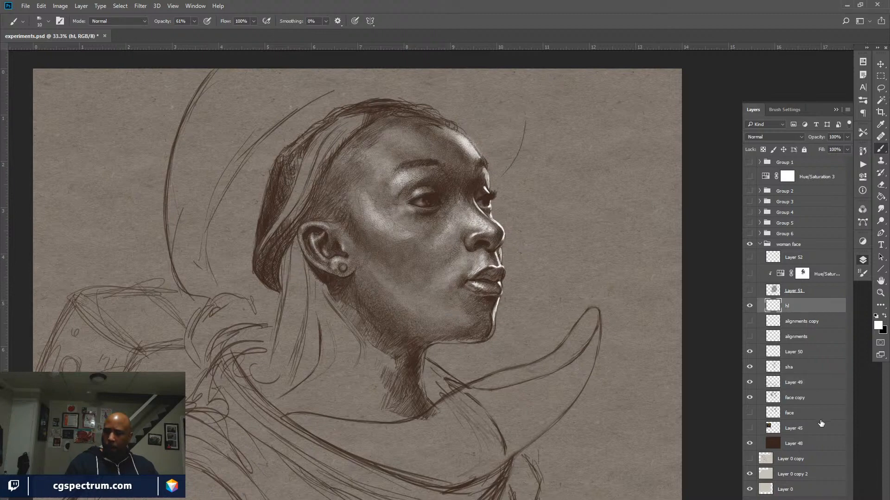
{"action": "key", "text": "ctrl+shift+alt+n"}
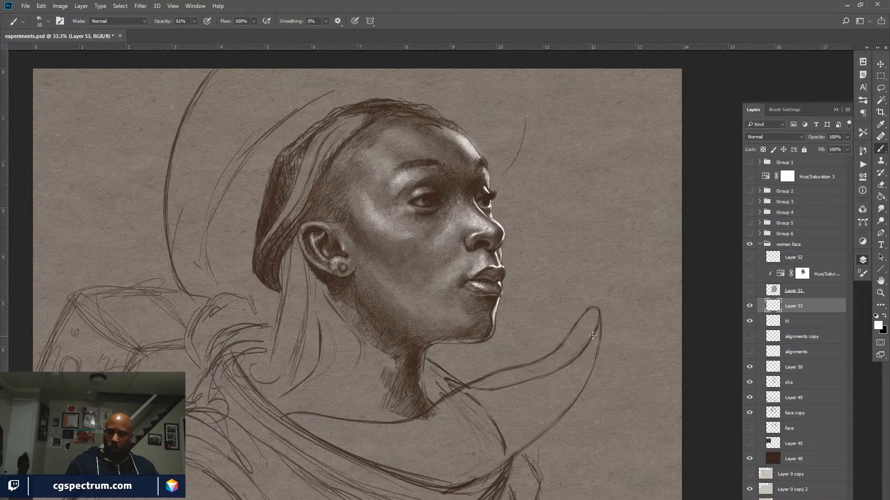
Draw thin white highlights along the pointed collar's rim, the neckline, the front fold and the lower collar edge
{"action": "mouse_move", "coordinate": [590, 341]}
{"action": "left_mouse_down"}
{"action": "mouse_move", "coordinate": [574, 361]}
{"action": "mouse_move", "coordinate": [537, 374]}
{"action": "left_mouse_up"}
{"action": "left_click_drag", "start_coordinate": [481, 377], "coordinate": [530, 361]}
{"action": "mouse_move", "coordinate": [387, 421]}
{"action": "left_mouse_down"}
{"action": "mouse_move", "coordinate": [363, 421]}
{"action": "mouse_move", "coordinate": [410, 421]}
{"action": "left_mouse_up"}
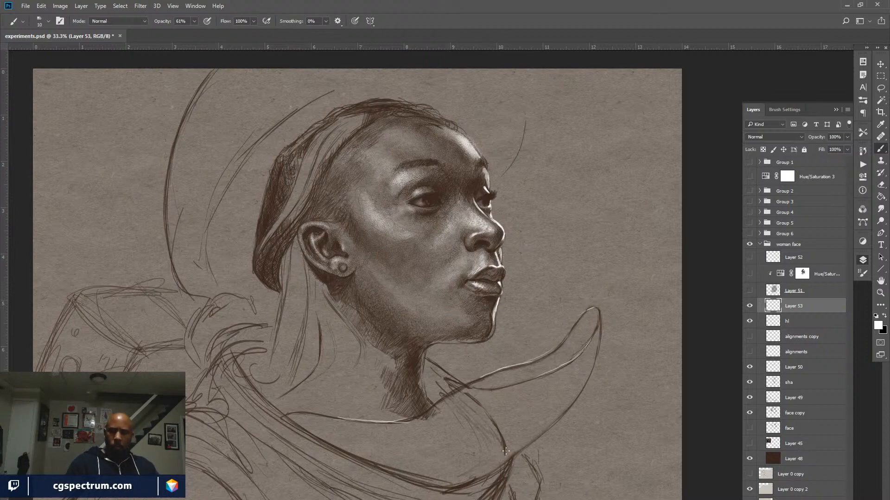
{"action": "left_click_drag", "start_coordinate": [487, 416], "coordinate": [503, 450]}
{"action": "mouse_move", "coordinate": [338, 450]}
{"action": "left_mouse_down"}
{"action": "mouse_move", "coordinate": [367, 470]}
{"action": "mouse_move", "coordinate": [475, 497]}
{"action": "left_mouse_up"}
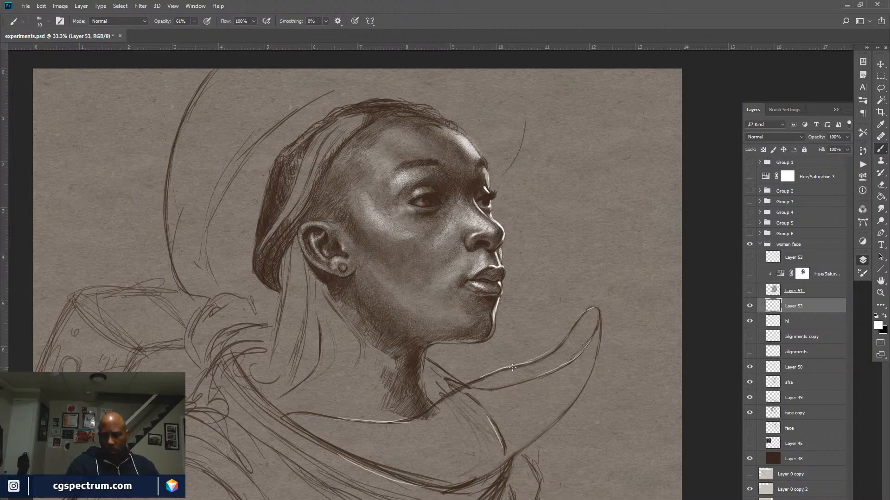
{"action": "left_click_drag", "start_coordinate": [504, 367], "coordinate": [517, 365]}
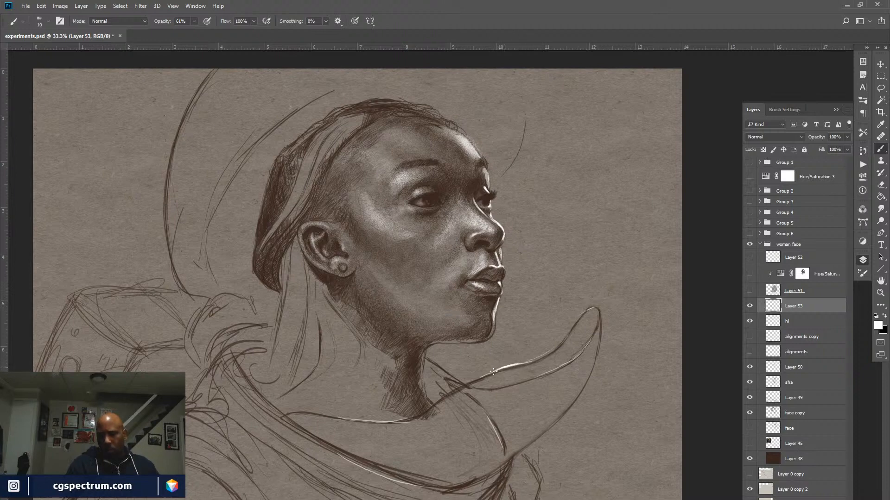
{"action": "left_click_drag", "start_coordinate": [501, 369], "coordinate": [510, 366]}
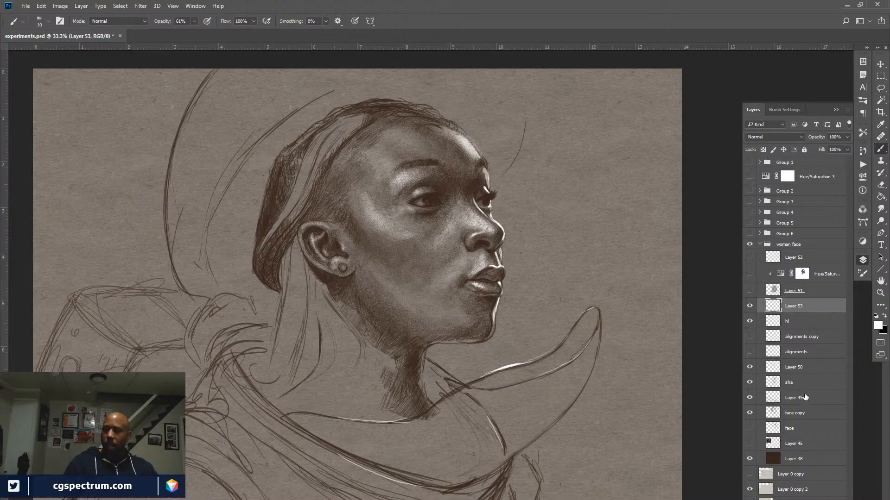
Return to Layer 49 with the dark colour active, and toggle its visibility to compare the portrait with and without the costume sketch
{"action": "left_click", "coordinate": [781, 404]}
{"action": "left_click", "coordinate": [749, 397]}
{"action": "left_click", "coordinate": [749, 398]}
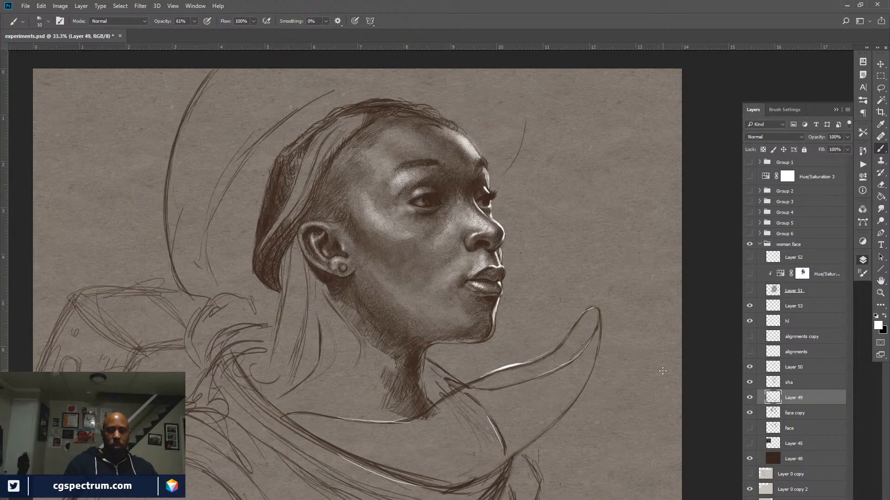
{"action": "key", "text": "x"}
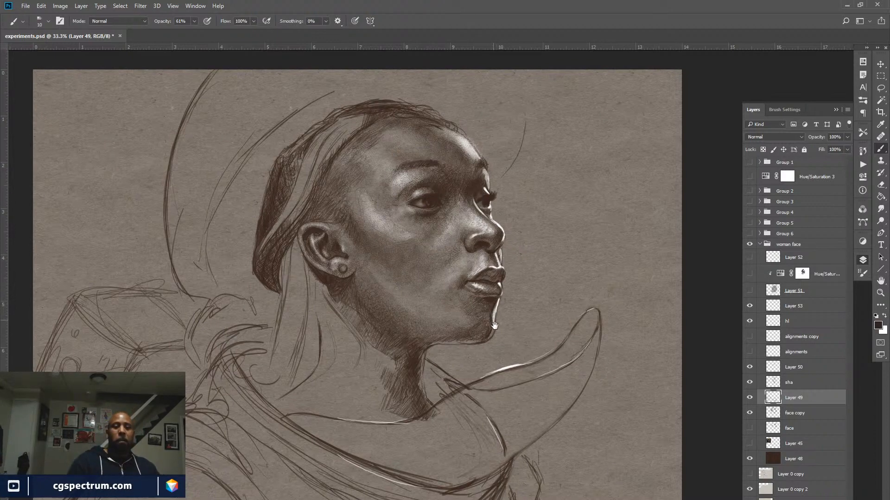
{"action": "left_click_drag", "start_coordinate": [485, 297], "coordinate": [502, 320]}
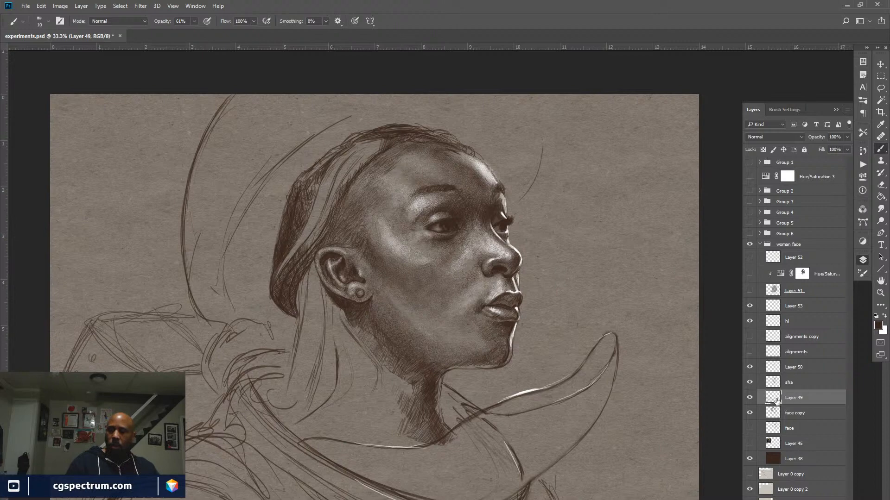
{"action": "left_click", "coordinate": [749, 399]}
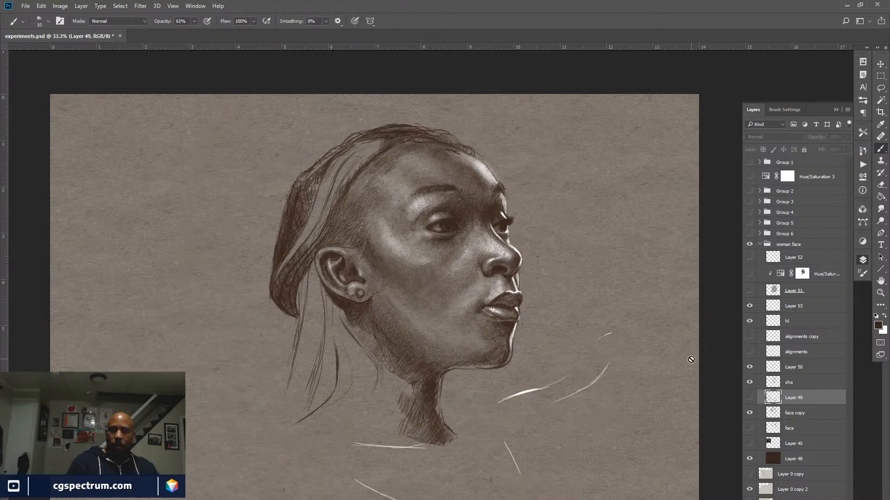
{"action": "left_click", "coordinate": [749, 397]}
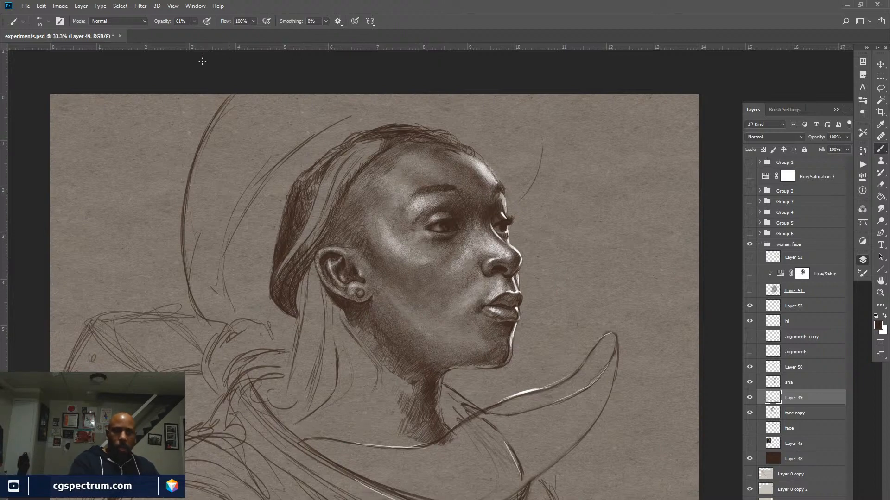
Draw a dark line just above the collar rim at 100% brush opacity and lasso around it
{"action": "key", "text": "0"}
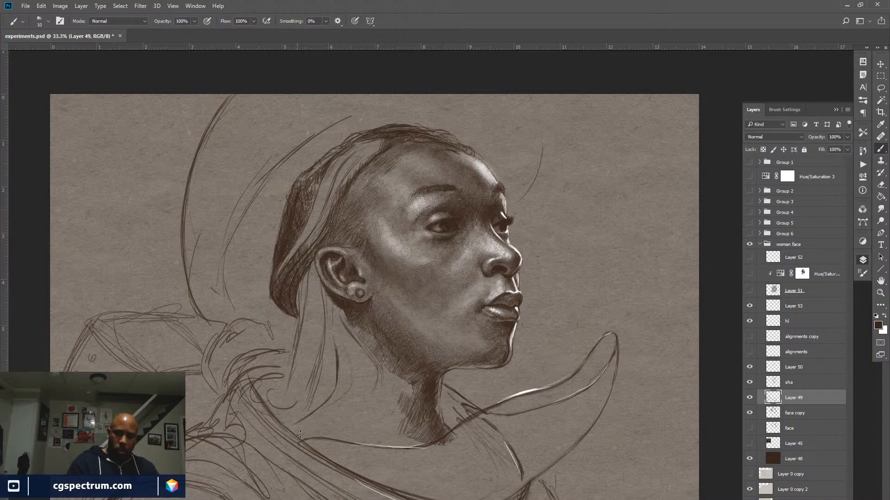
{"action": "mouse_move", "coordinate": [299, 434]}
{"action": "left_mouse_down"}
{"action": "mouse_move", "coordinate": [402, 433]}
{"action": "mouse_move", "coordinate": [440, 423]}
{"action": "mouse_move", "coordinate": [545, 375]}
{"action": "mouse_move", "coordinate": [589, 335]}
{"action": "left_mouse_up"}
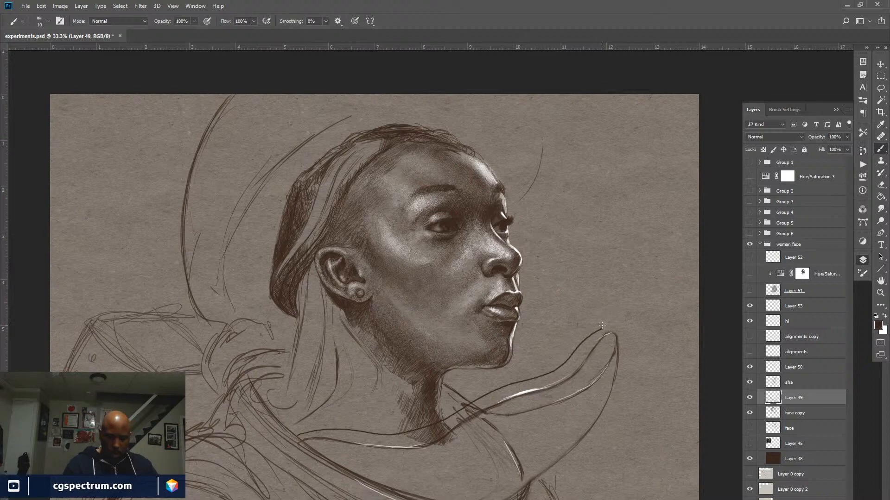
{"action": "key", "text": "l"}
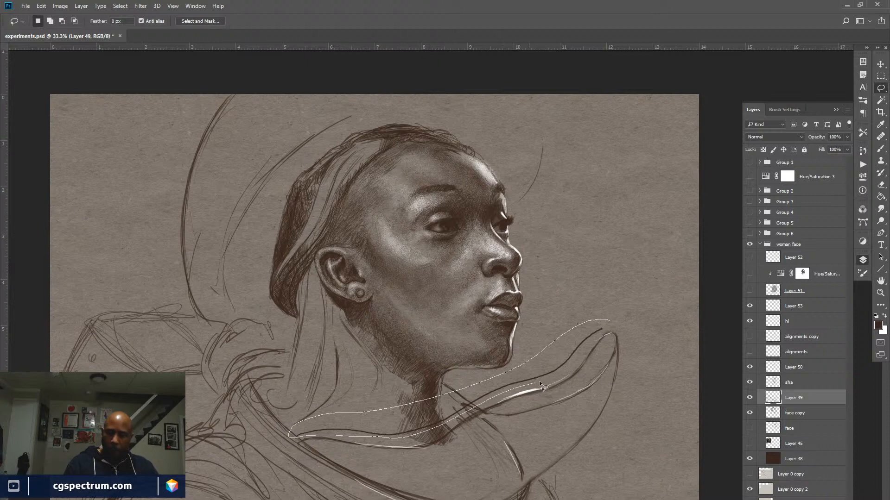
{"action": "key", "text": "ctrl+d"}
{"action": "key", "text": "ctrl+shift+d"}
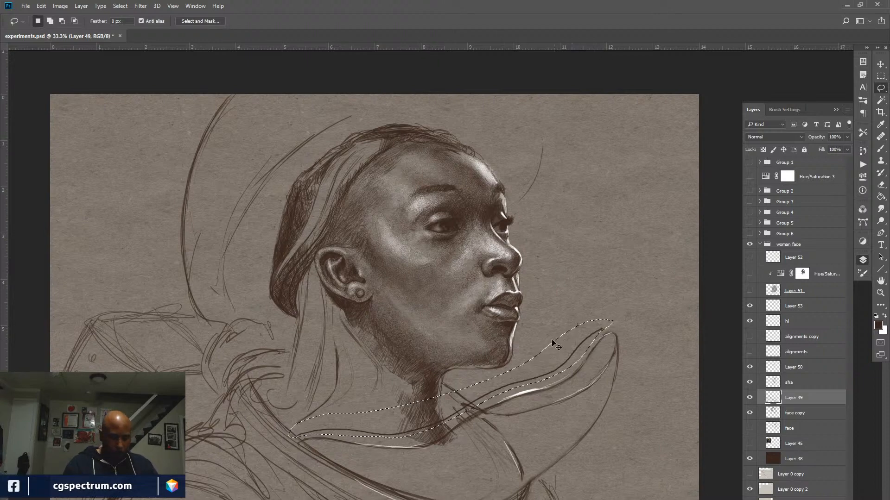
Try to warp the lassoed line down toward the collar rim, and undo the warp and the line
{"action": "key", "text": "ctrl+t"}
{"action": "right_click", "coordinate": [430, 421]}
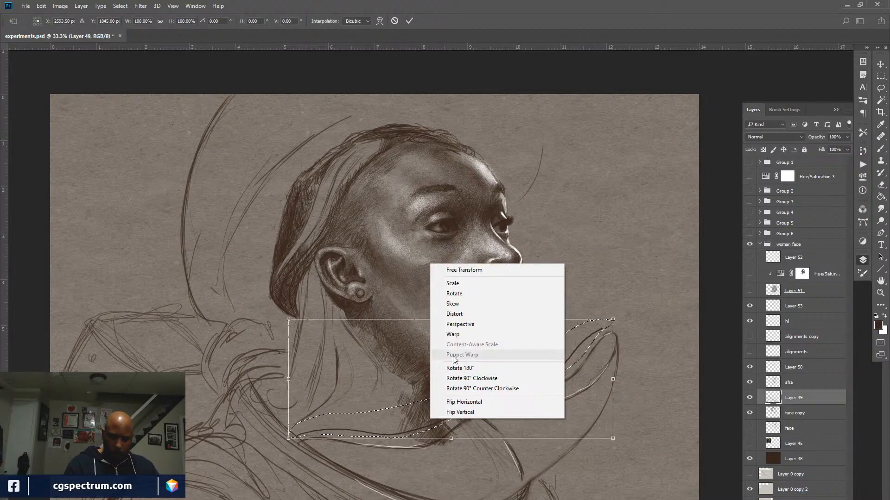
{"action": "left_click", "coordinate": [442, 335]}
{"action": "left_click_drag", "start_coordinate": [400, 431], "coordinate": [467, 411]}
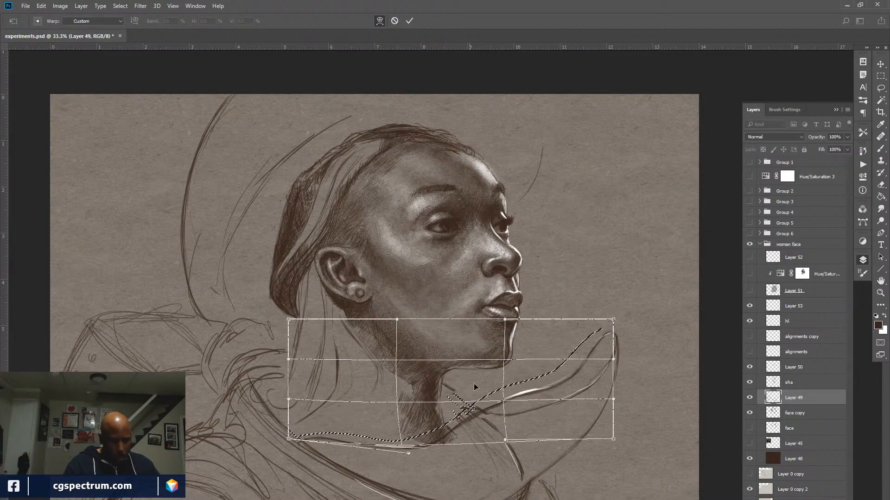
{"action": "key", "text": "Return"}
{"action": "key", "text": "l"}
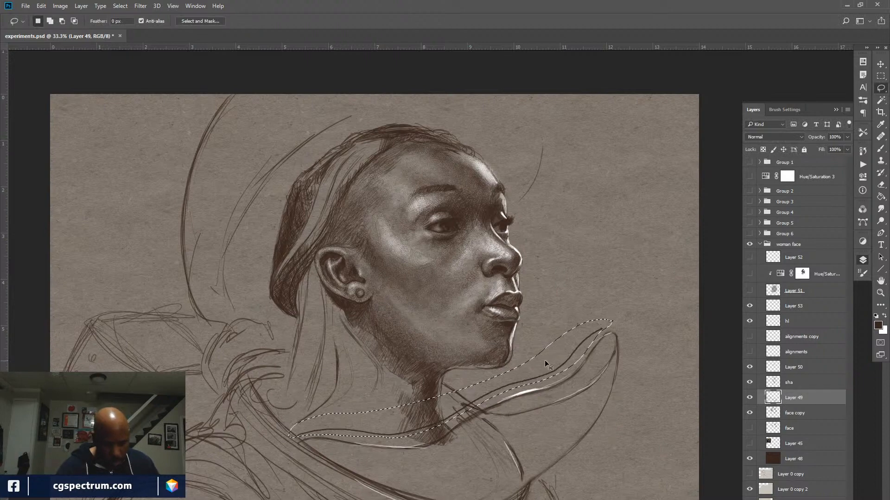
{"action": "key", "text": "ctrl+d"}
{"action": "key", "text": "ctrl+z"}
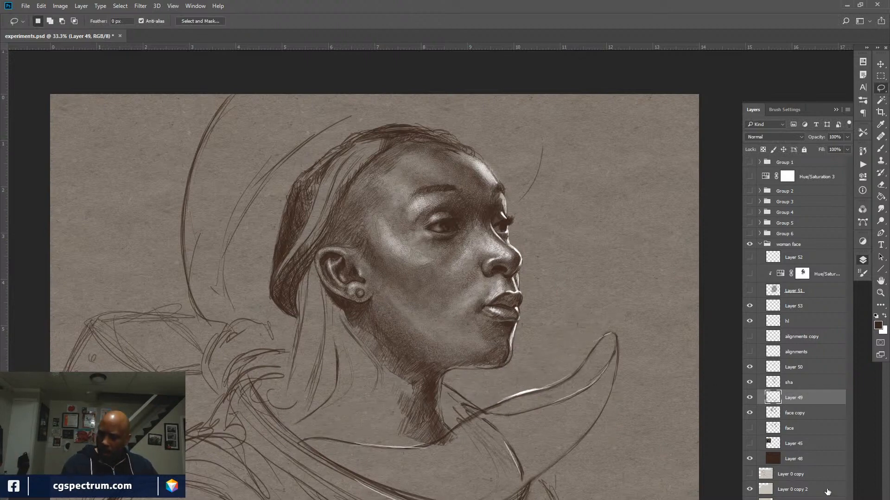
Check what Layer 50 contains by toggling its visibility, and rename it sh
{"action": "left_click", "coordinate": [798, 368]}
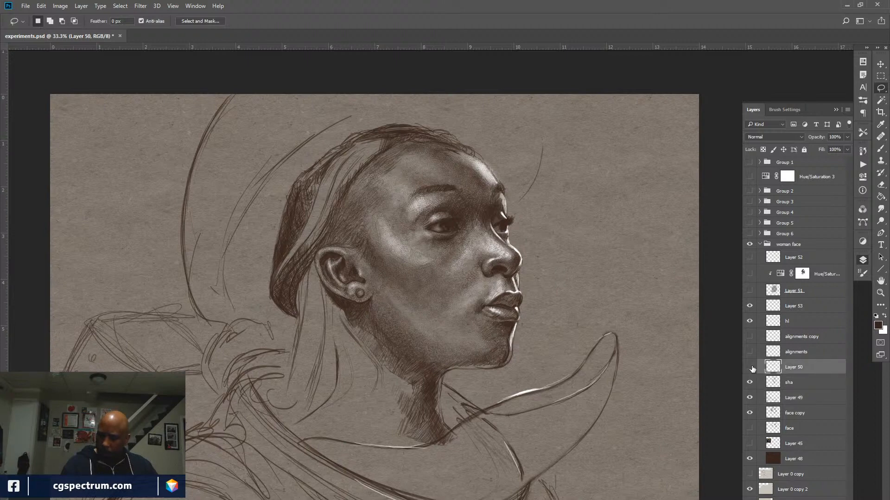
{"action": "left_click", "coordinate": [750, 367]}
{"action": "left_click", "coordinate": [750, 367]}
{"action": "double_click", "coordinate": [793, 367]}
{"action": "type", "text": "s"}
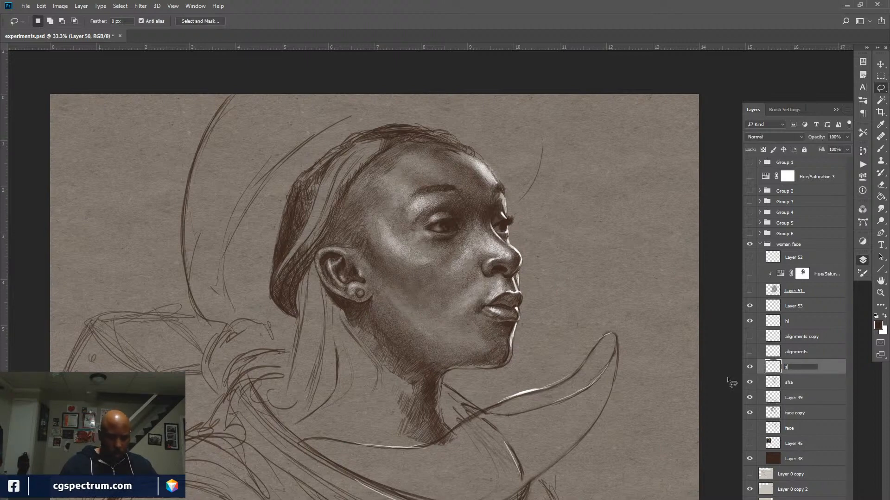
{"action": "type", "text": "h"}
{"action": "key", "text": "Return"}
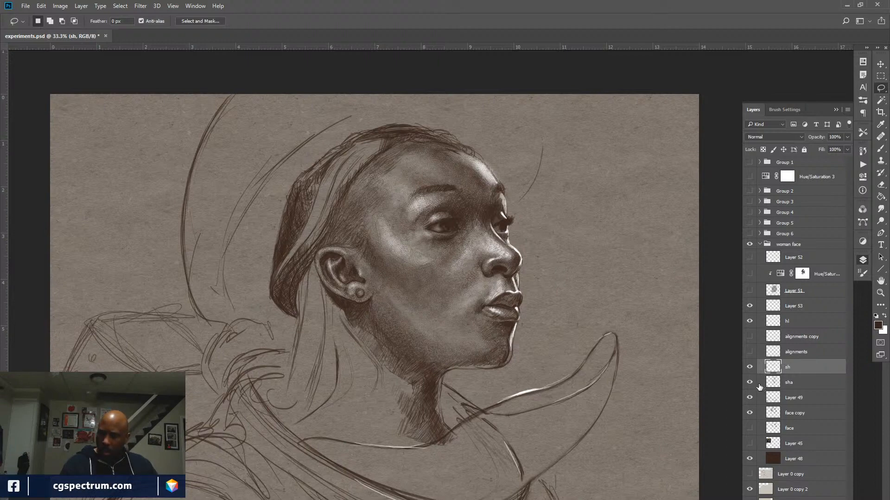
Compare the sha and sh layers by toggling their visibility, and merge sh down into sha
{"action": "left_click", "coordinate": [749, 383]}
{"action": "left_click", "coordinate": [750, 382]}
{"action": "left_click", "coordinate": [749, 367]}
{"action": "left_click", "coordinate": [749, 367]}
{"action": "key", "text": "ctrl+e"}
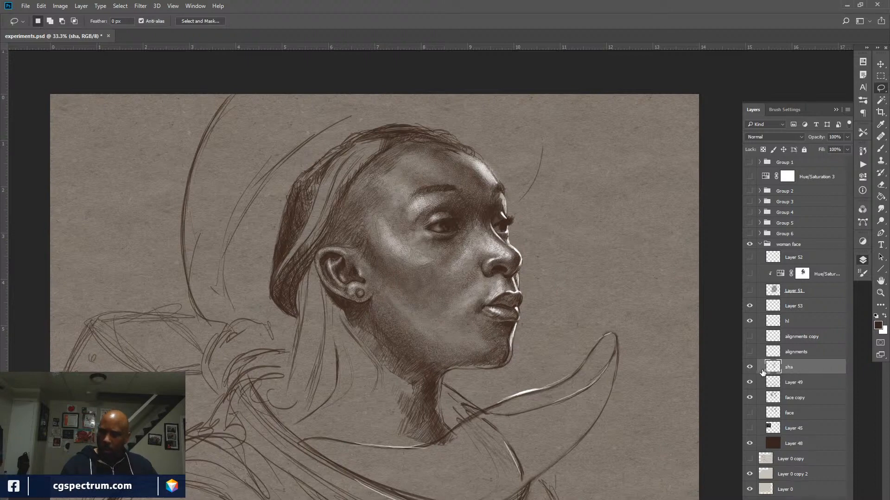
Check the contents of Layer 49 by toggling its visibility, and rename it suit
{"action": "left_click", "coordinate": [750, 382]}
{"action": "left_click", "coordinate": [750, 383]}
{"action": "double_click", "coordinate": [793, 383]}
{"action": "type", "text": "suit"}
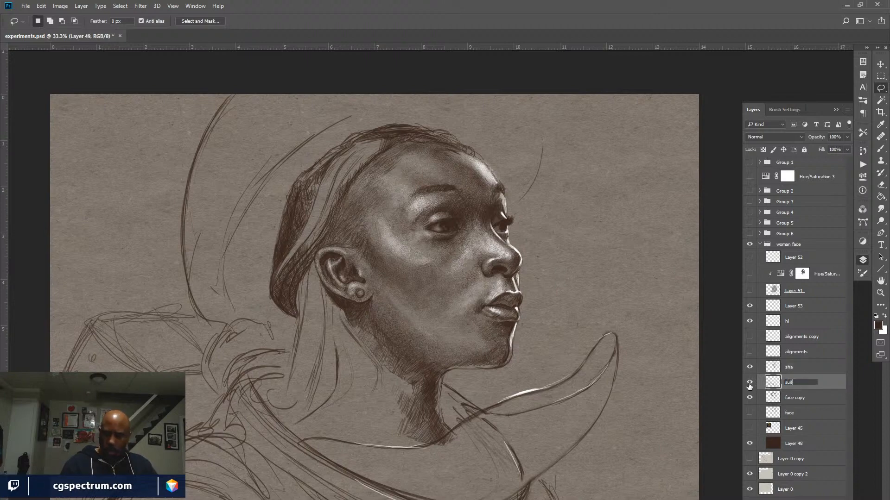
{"action": "key", "text": "Return"}
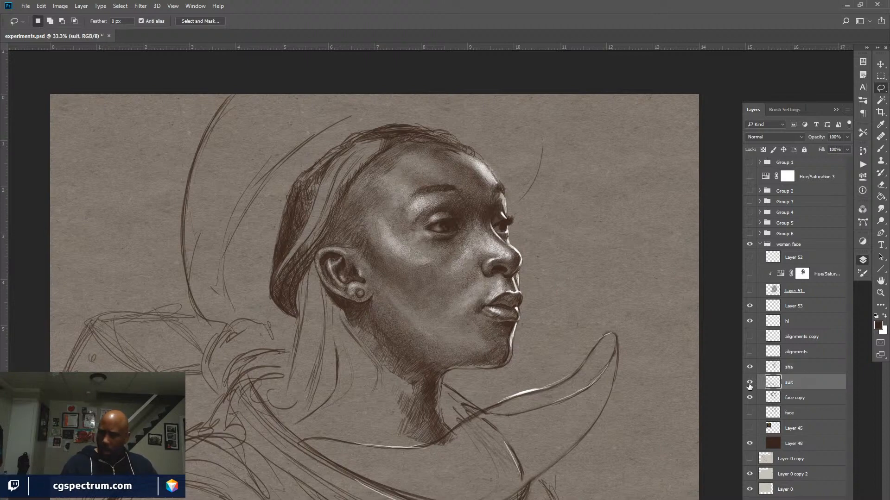
Trace the collar's upper rim with a dark line on a new layer above suit, and move the line up across the head
{"action": "key", "text": "ctrl+shift+alt+n"}
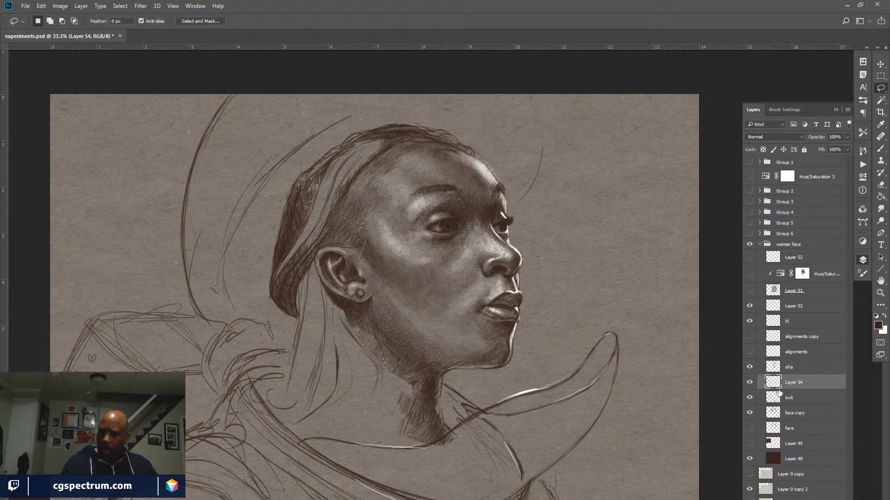
{"action": "key", "text": "b"}
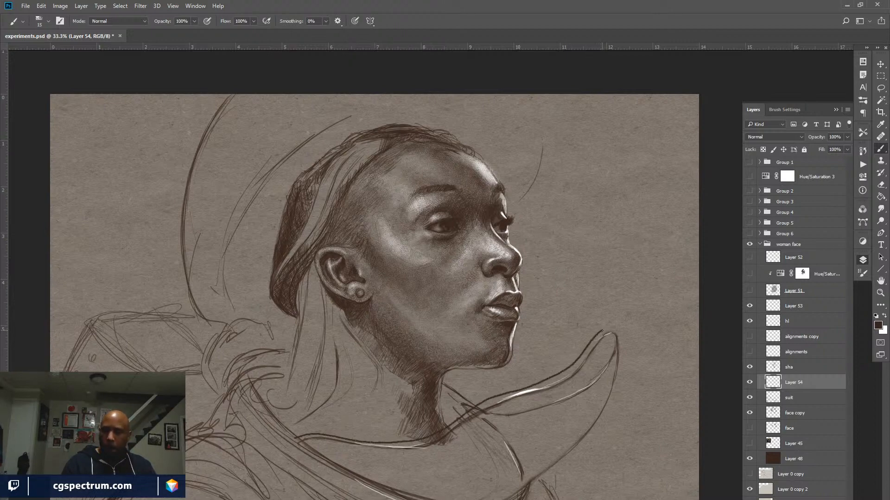
{"action": "key", "text": "v"}
{"action": "mouse_move", "coordinate": [496, 403]}
{"action": "left_mouse_down"}
{"action": "mouse_move", "coordinate": [446, 207]}
{"action": "mouse_move", "coordinate": [409, 208]}
{"action": "left_mouse_up"}
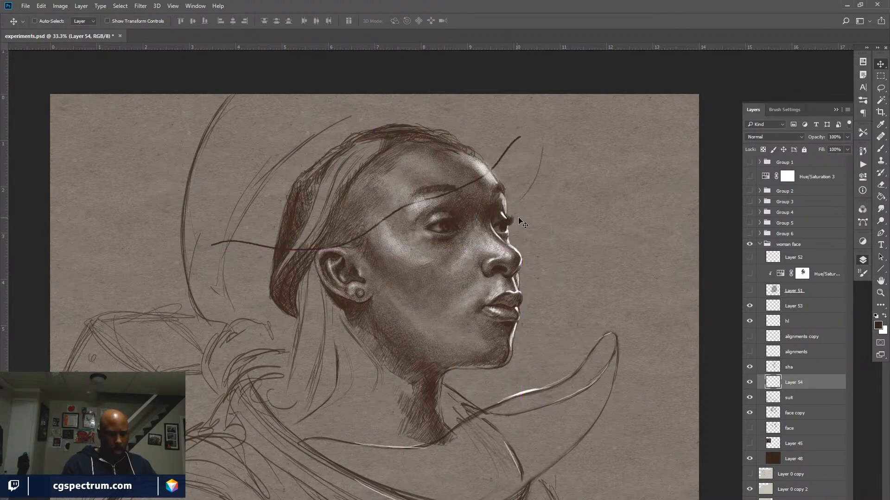
Rotate the line by -13.14 degrees across the forehead and ear, and move Layer 54 to the top of the woman face group
{"action": "key", "text": "ctrl+t"}
{"action": "left_click_drag", "start_coordinate": [535, 222], "coordinate": [528, 180]}
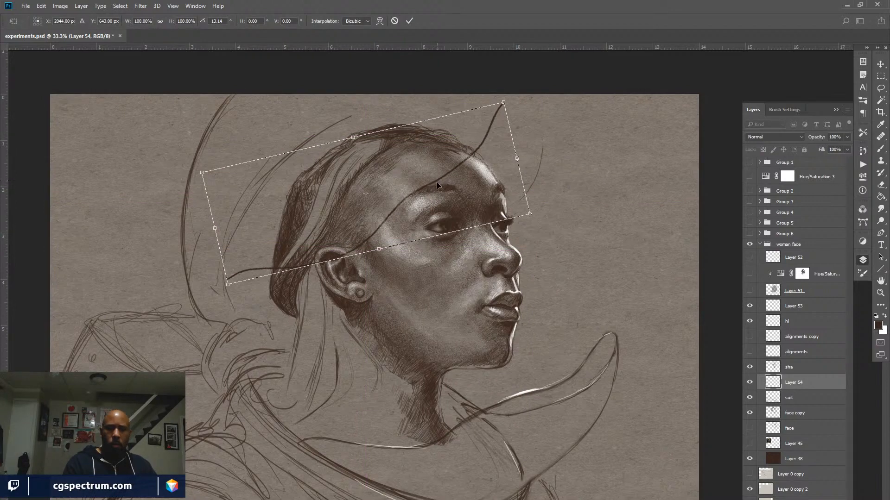
{"action": "left_click_drag", "start_coordinate": [436, 181], "coordinate": [439, 194]}
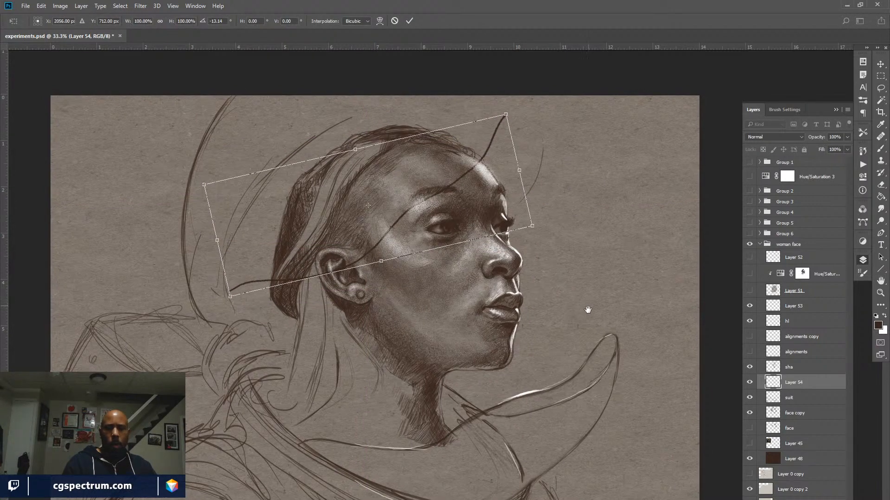
{"action": "left_click_drag", "start_coordinate": [588, 308], "coordinate": [595, 345]}
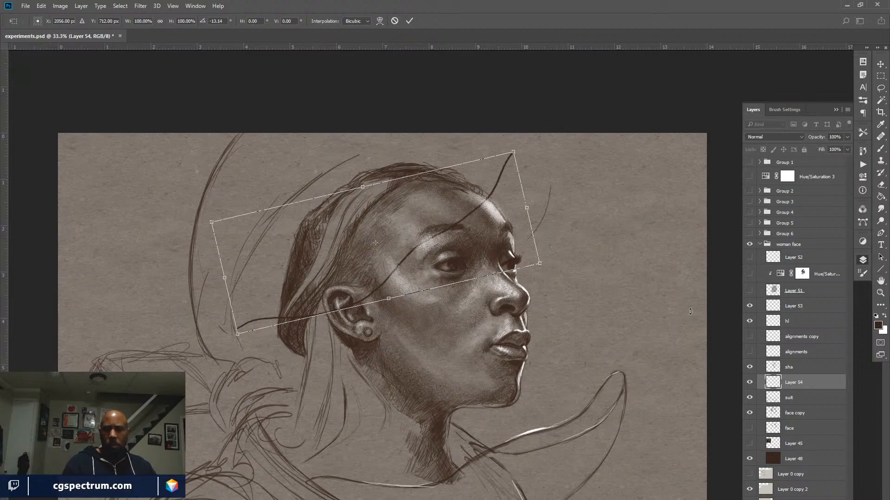
{"action": "key", "text": "Return"}
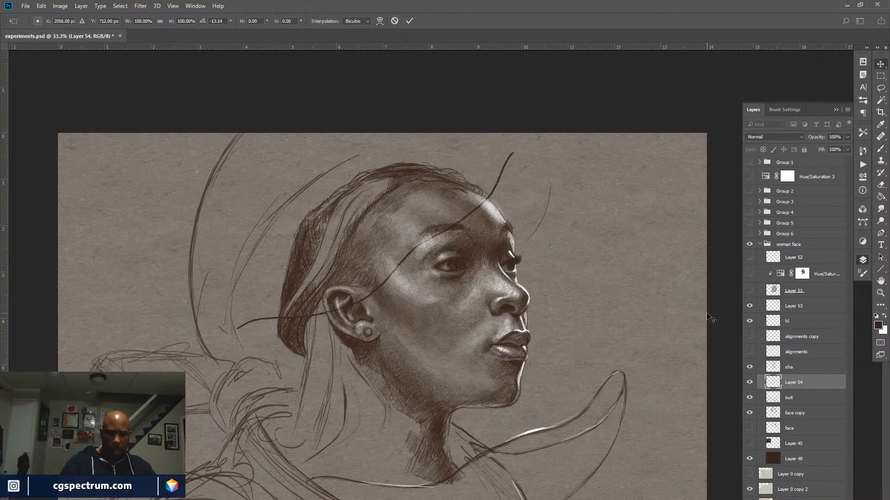
{"action": "left_click_drag", "start_coordinate": [808, 384], "coordinate": [800, 256]}
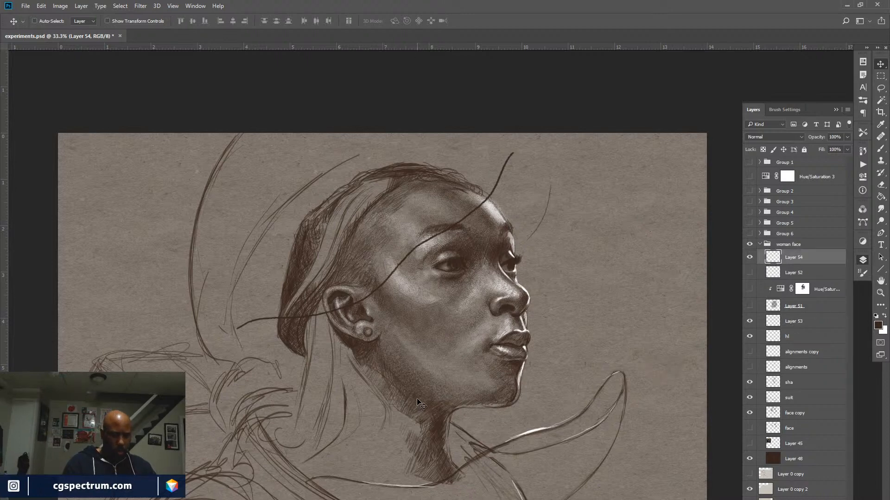
Extend the line into a rounded tip in front of the forehead, and shift the whole line slightly up and outward
{"action": "key", "text": "b"}
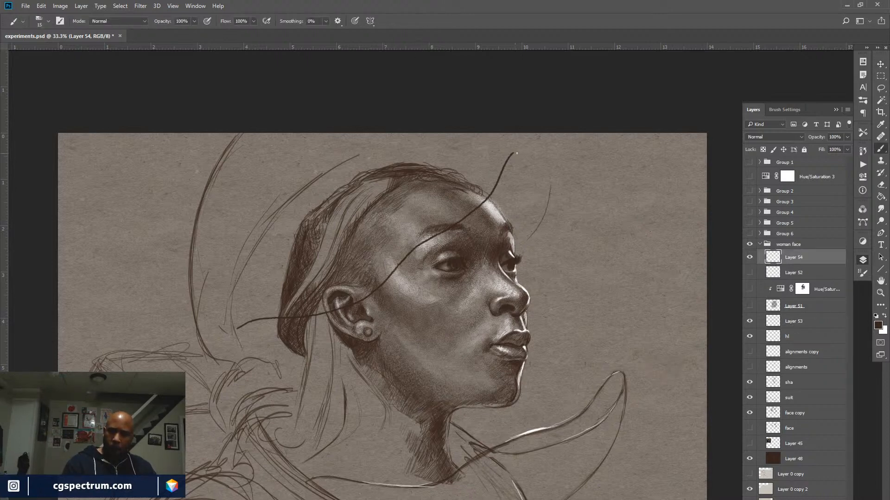
{"action": "left_click_drag", "start_coordinate": [521, 150], "coordinate": [543, 153]}
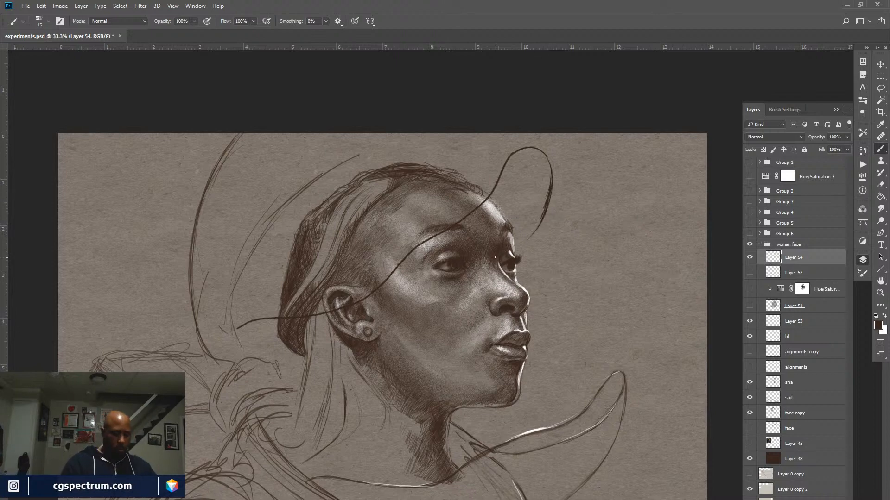
{"action": "key", "text": "v"}
{"action": "left_click_drag", "start_coordinate": [544, 224], "coordinate": [555, 218]}
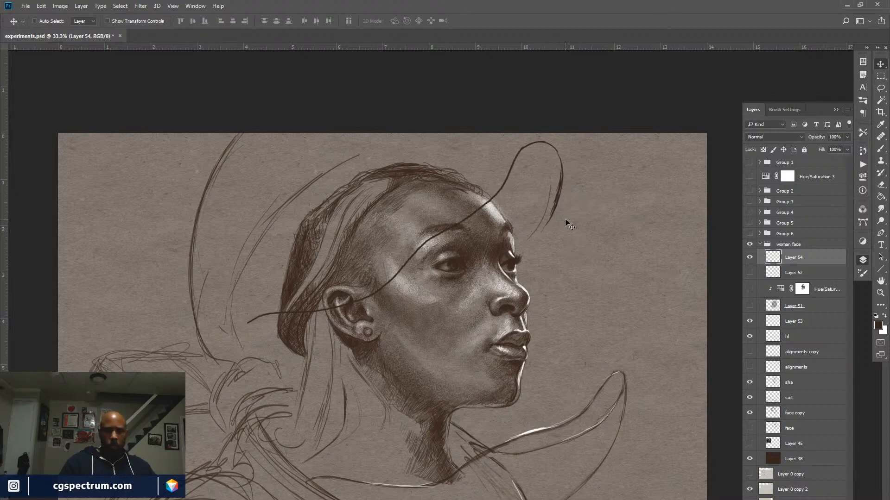
Curve the line's rear end down behind the head and sketch a looped oval hinge beneath it
{"action": "key", "text": "b"}
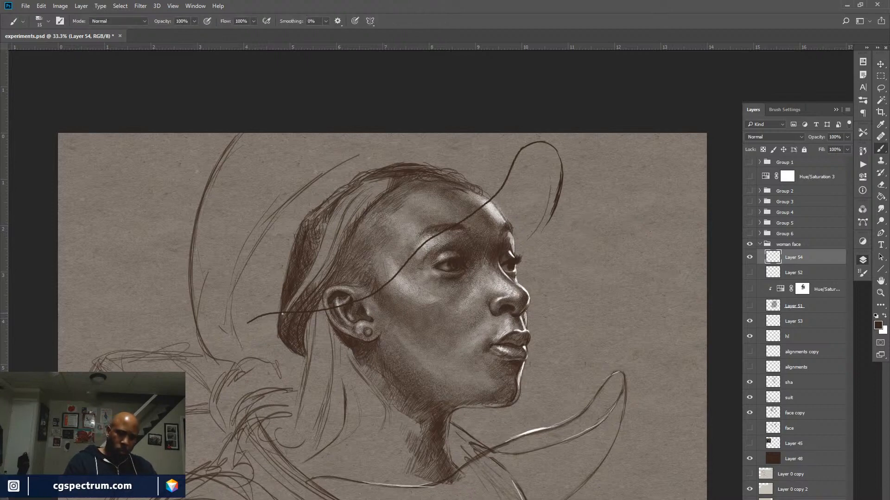
{"action": "mouse_move", "coordinate": [248, 324]}
{"action": "left_mouse_down"}
{"action": "mouse_move", "coordinate": [239, 345]}
{"action": "mouse_move", "coordinate": [252, 370]}
{"action": "left_mouse_up"}
{"action": "left_click_drag", "start_coordinate": [241, 333], "coordinate": [250, 366]}
{"action": "mouse_move", "coordinate": [240, 333]}
{"action": "left_mouse_down"}
{"action": "mouse_move", "coordinate": [235, 356]}
{"action": "mouse_move", "coordinate": [263, 360]}
{"action": "mouse_move", "coordinate": [271, 394]}
{"action": "left_mouse_up"}
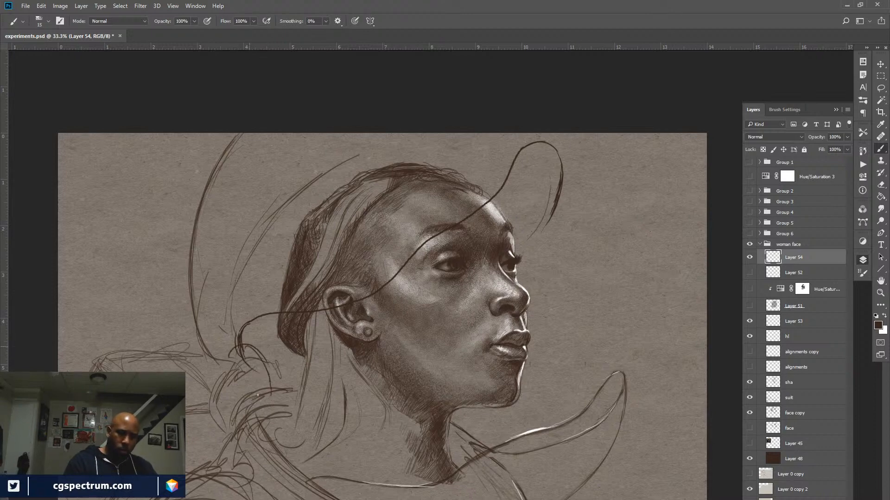
{"action": "left_click_drag", "start_coordinate": [260, 360], "coordinate": [266, 399]}
{"action": "mouse_move", "coordinate": [228, 357]}
{"action": "left_mouse_down"}
{"action": "mouse_move", "coordinate": [255, 366]}
{"action": "mouse_move", "coordinate": [229, 341]}
{"action": "mouse_move", "coordinate": [244, 398]}
{"action": "left_mouse_up"}
{"action": "mouse_move", "coordinate": [232, 348]}
{"action": "left_mouse_down"}
{"action": "mouse_move", "coordinate": [250, 397]}
{"action": "mouse_move", "coordinate": [231, 402]}
{"action": "mouse_move", "coordinate": [255, 404]}
{"action": "left_mouse_up"}
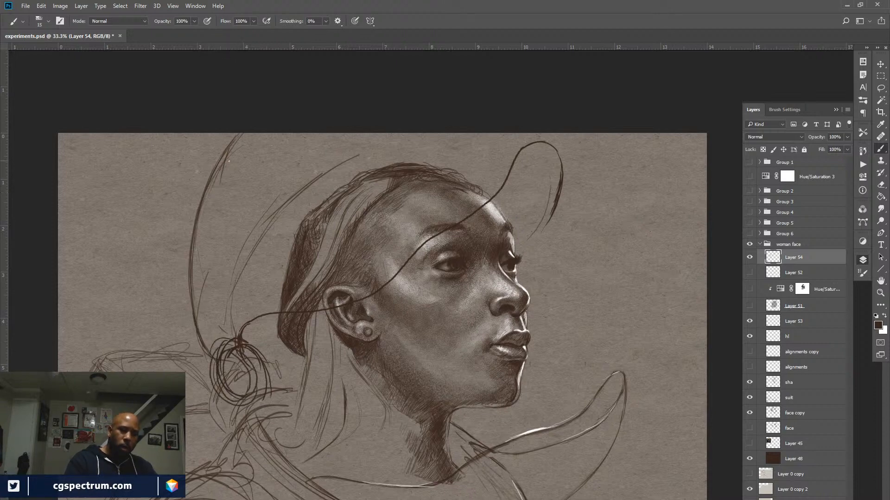
Sketch the helmet's inner and outer back contours, and draw a parallel upper edge along the visor band to its tip
{"action": "mouse_move", "coordinate": [242, 140]}
{"action": "left_mouse_down"}
{"action": "mouse_move", "coordinate": [207, 263]}
{"action": "mouse_move", "coordinate": [208, 230]}
{"action": "mouse_move", "coordinate": [218, 295]}
{"action": "mouse_move", "coordinate": [247, 298]}
{"action": "left_mouse_up"}
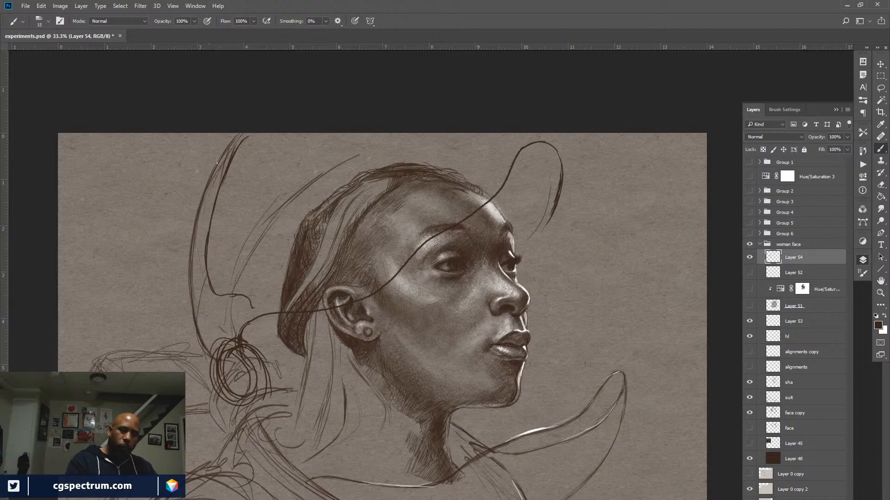
{"action": "mouse_move", "coordinate": [233, 136]}
{"action": "left_mouse_down"}
{"action": "mouse_move", "coordinate": [187, 204]}
{"action": "mouse_move", "coordinate": [197, 182]}
{"action": "mouse_move", "coordinate": [185, 278]}
{"action": "mouse_move", "coordinate": [183, 240]}
{"action": "mouse_move", "coordinate": [188, 300]}
{"action": "left_mouse_up"}
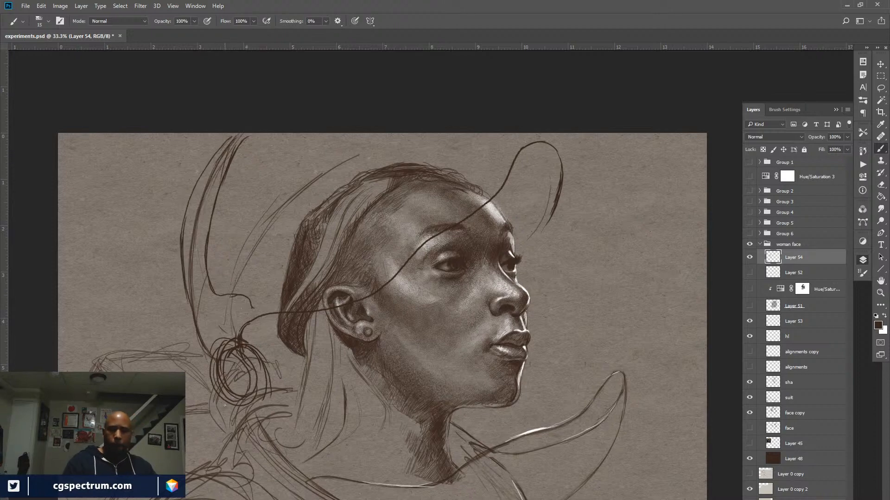
{"action": "left_click_drag", "start_coordinate": [278, 306], "coordinate": [261, 308]}
{"action": "left_click_drag", "start_coordinate": [372, 276], "coordinate": [440, 221]}
{"action": "mouse_move", "coordinate": [481, 186]}
{"action": "left_mouse_down"}
{"action": "mouse_move", "coordinate": [507, 147]}
{"action": "mouse_move", "coordinate": [543, 135]}
{"action": "mouse_move", "coordinate": [508, 147]}
{"action": "mouse_move", "coordinate": [468, 204]}
{"action": "mouse_move", "coordinate": [441, 222]}
{"action": "left_mouse_up"}
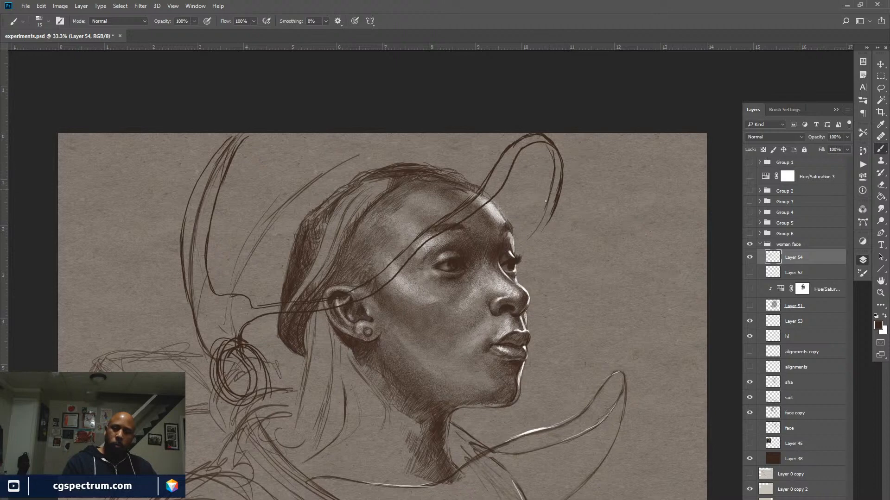
{"action": "mouse_move", "coordinate": [546, 201]}
{"action": "left_mouse_down"}
{"action": "mouse_move", "coordinate": [534, 227]}
{"action": "mouse_move", "coordinate": [551, 216]}
{"action": "mouse_move", "coordinate": [522, 241]}
{"action": "left_mouse_up"}
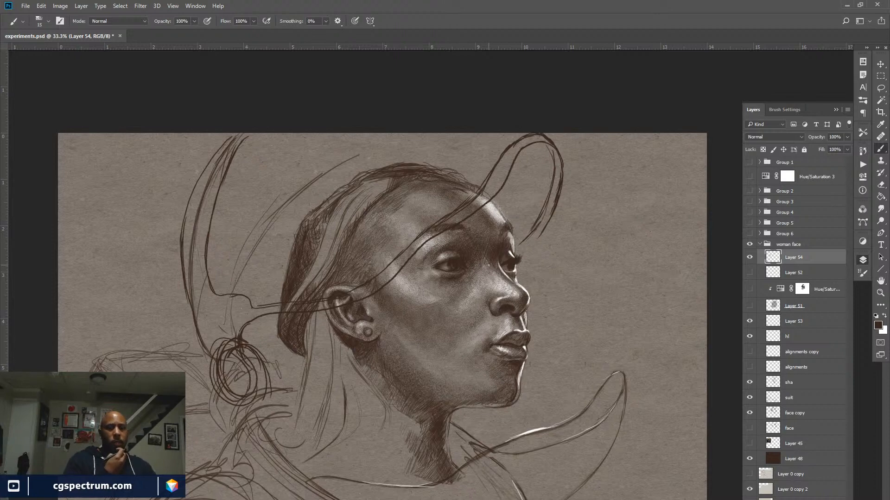
Erase the old helmet guidelines behind the head on the suit layer with the Eraser at 100% opacity
{"action": "key", "text": "e"}
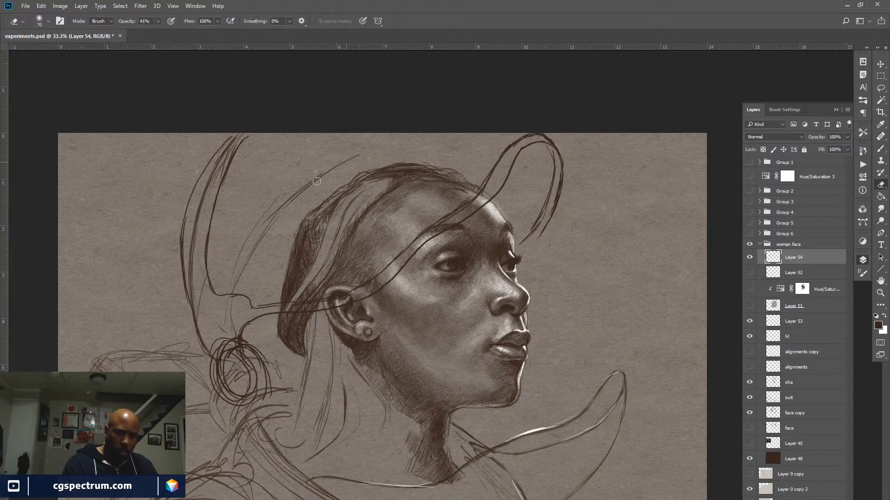
{"action": "left_click", "coordinate": [797, 398]}
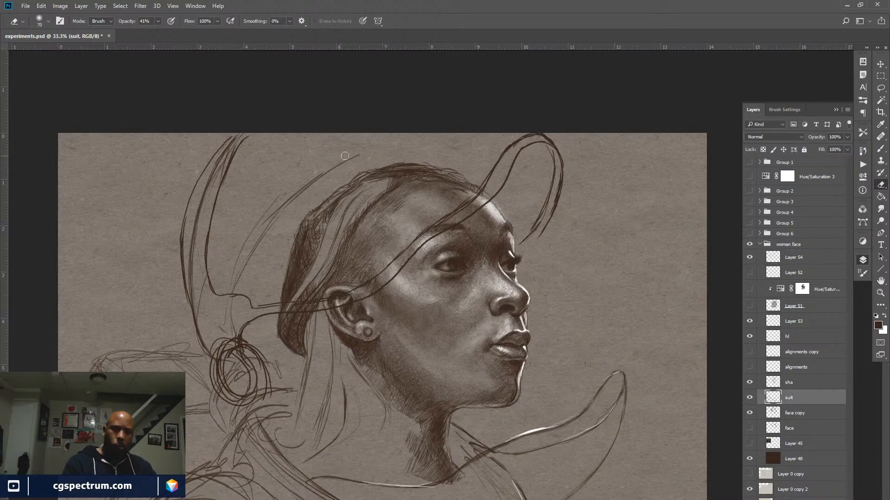
{"action": "left_click_drag", "start_coordinate": [125, 23], "coordinate": [158, 23]}
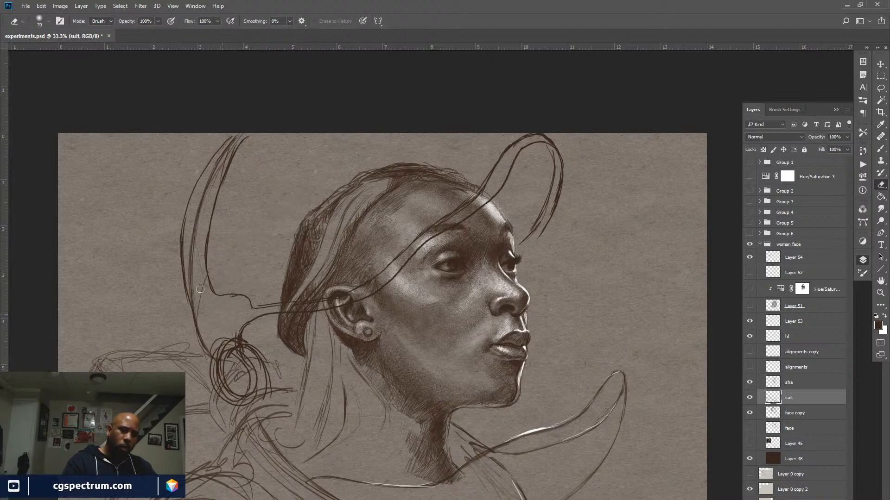
{"action": "mouse_move", "coordinate": [205, 292]}
{"action": "left_mouse_down"}
{"action": "mouse_move", "coordinate": [198, 233]}
{"action": "mouse_move", "coordinate": [218, 164]}
{"action": "mouse_move", "coordinate": [202, 201]}
{"action": "mouse_move", "coordinate": [226, 154]}
{"action": "left_mouse_up"}
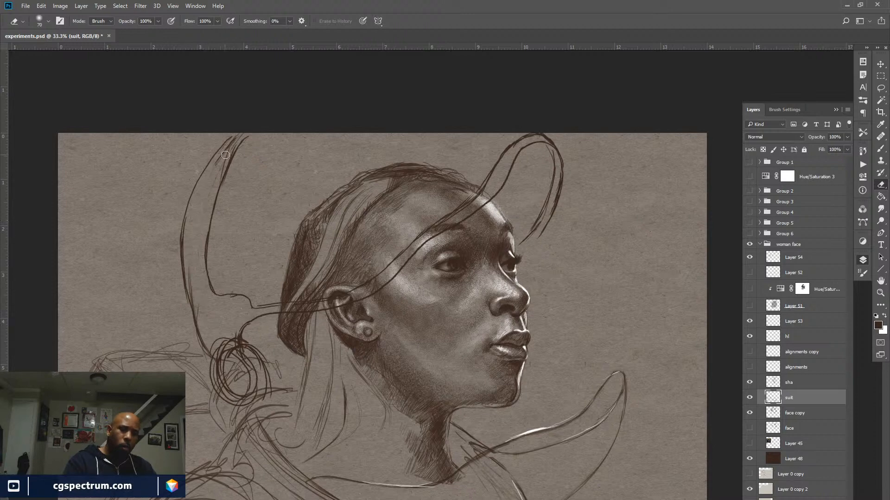
{"action": "left_click_drag", "start_coordinate": [195, 305], "coordinate": [196, 287]}
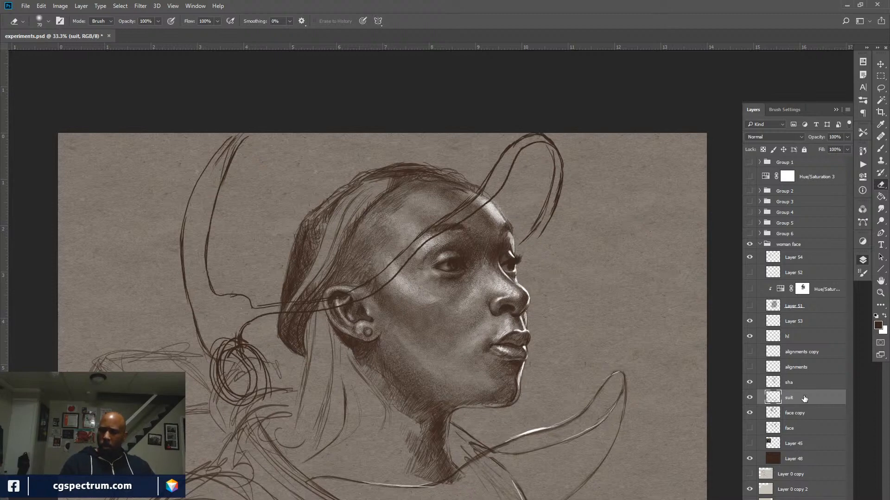
Check which highlights are on Layer 53 and hl by toggling the visibility of both layers
{"action": "left_click", "coordinate": [750, 321]}
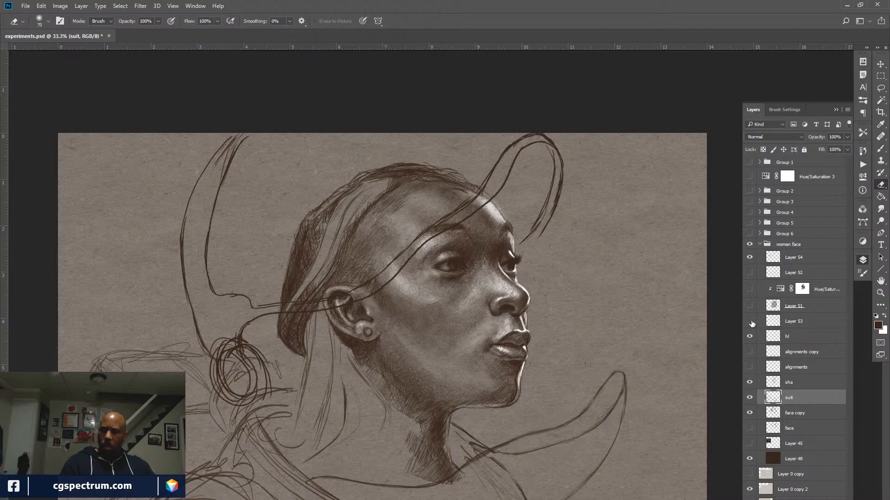
{"action": "left_click", "coordinate": [749, 322]}
{"action": "left_click", "coordinate": [750, 337]}
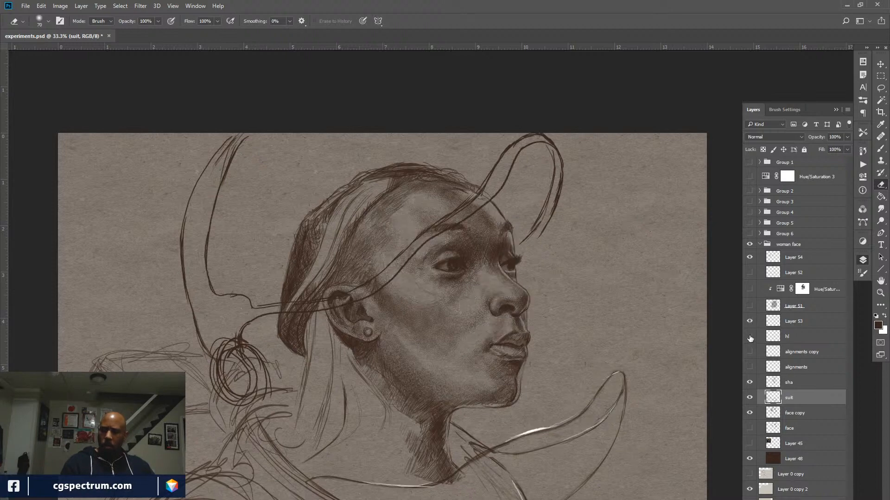
{"action": "left_click", "coordinate": [750, 325]}
{"action": "left_click", "coordinate": [750, 322]}
{"action": "left_click", "coordinate": [749, 337]}
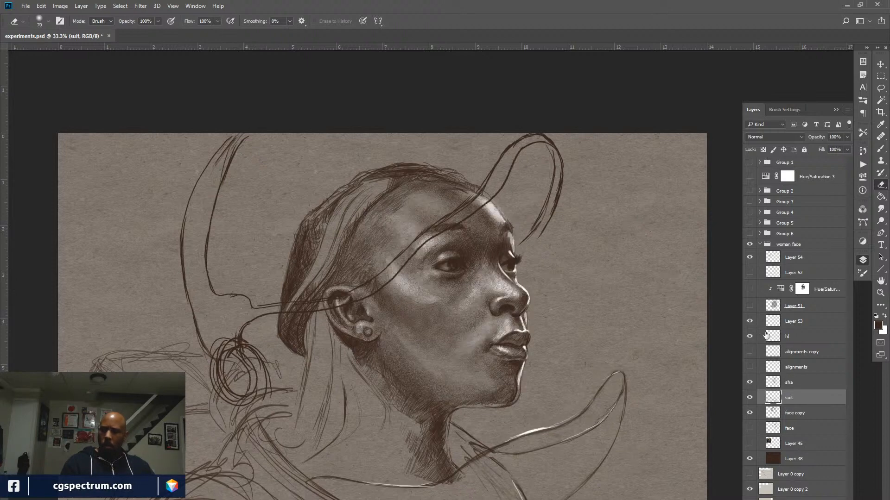
Inspect the face drawing with Layer 53, suit and Layer 54 hidden, toggling sha and hl to check their contents
{"action": "left_click", "coordinate": [808, 398], "text": "ctrl"}
{"action": "left_click", "coordinate": [807, 403]}
{"action": "left_click", "coordinate": [804, 324], "text": "ctrl"}
{"action": "left_click", "coordinate": [750, 321]}
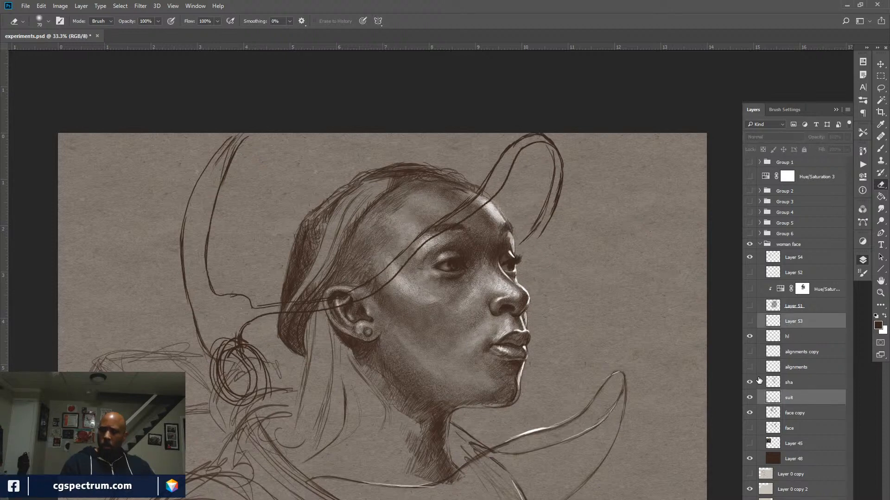
{"action": "left_click", "coordinate": [750, 397]}
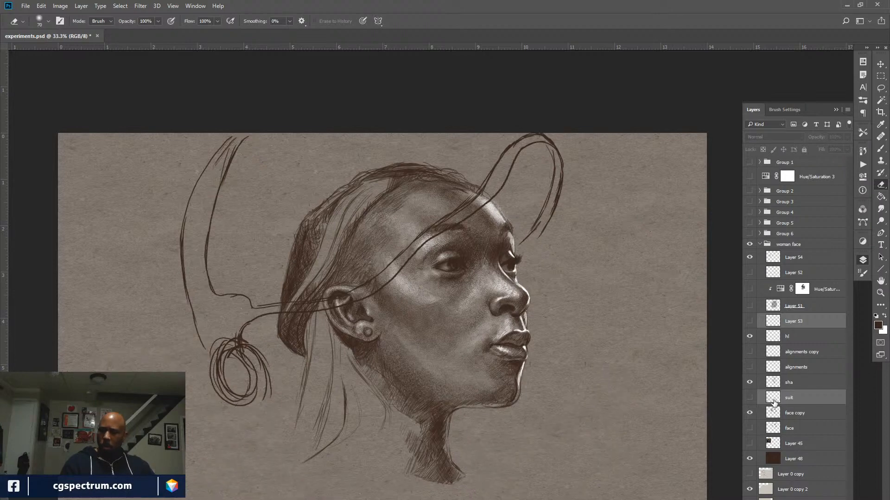
{"action": "left_click", "coordinate": [750, 383]}
{"action": "left_click", "coordinate": [750, 383]}
{"action": "left_click", "coordinate": [749, 338]}
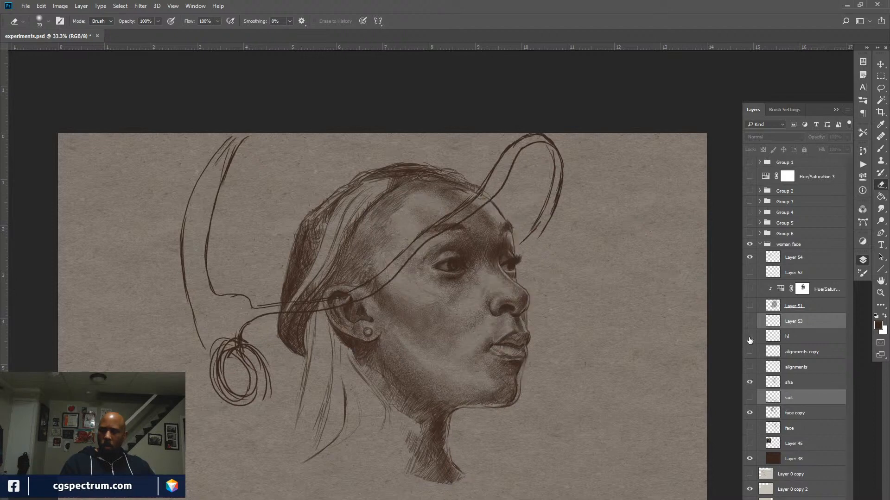
{"action": "left_click", "coordinate": [750, 338]}
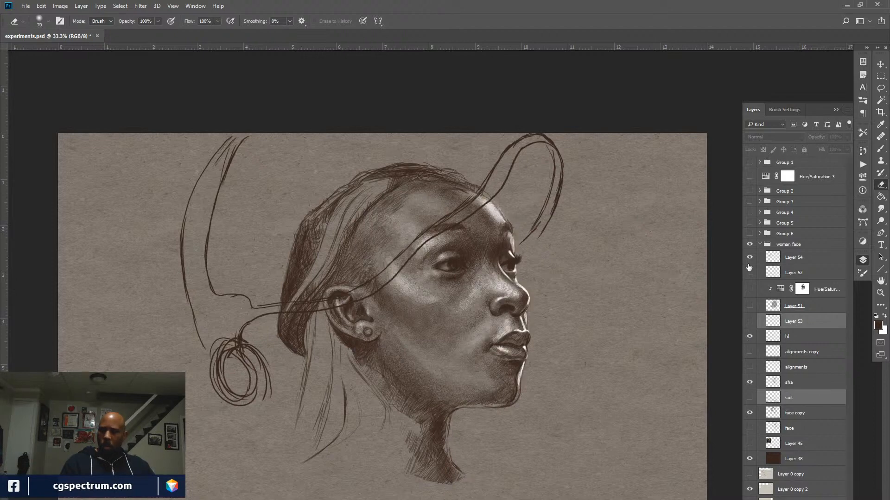
{"action": "left_click", "coordinate": [749, 257]}
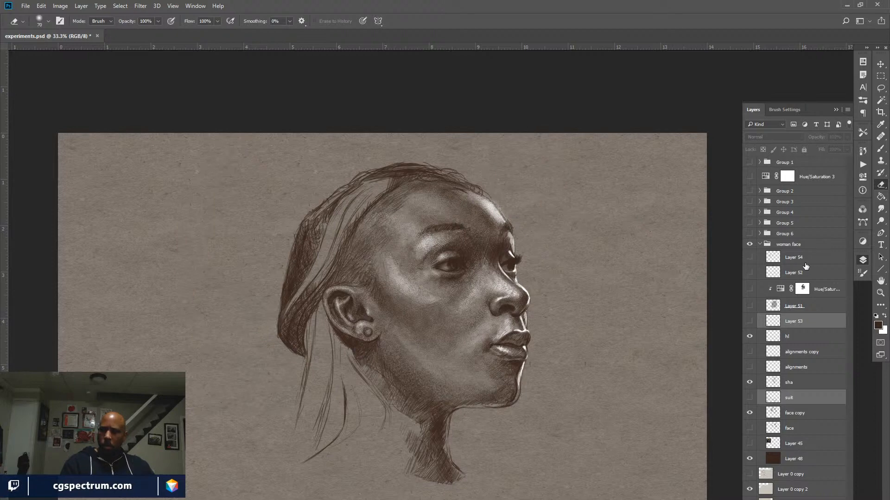
Show Layer 53, suit and Layer 54 again, and select only the suit layer
{"action": "left_click", "coordinate": [749, 321]}
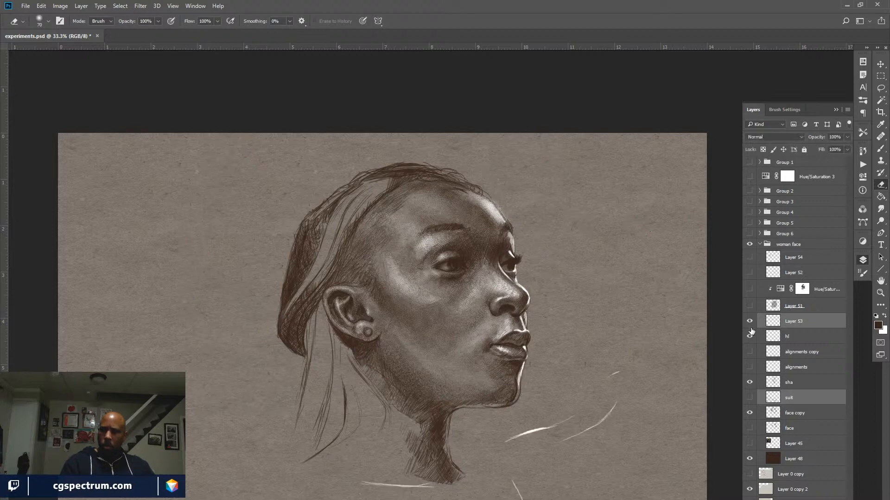
{"action": "left_click", "coordinate": [749, 398]}
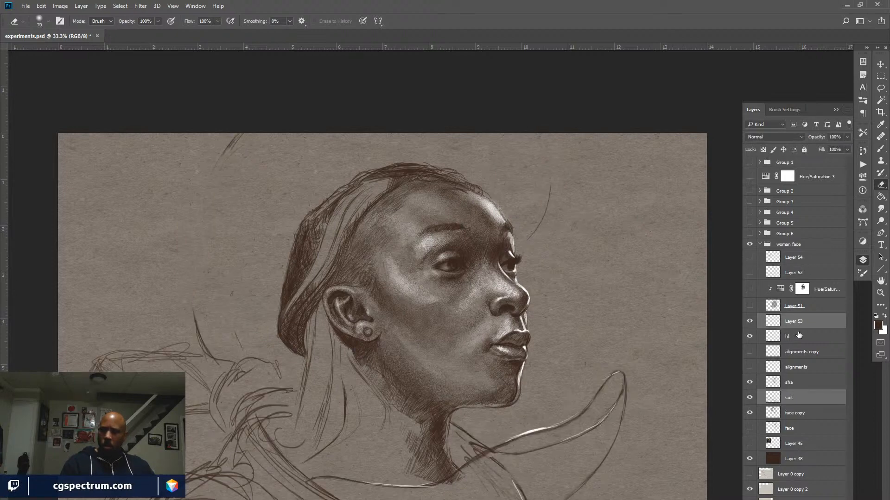
{"action": "left_click", "coordinate": [749, 257]}
{"action": "left_click", "coordinate": [794, 261], "text": "ctrl"}
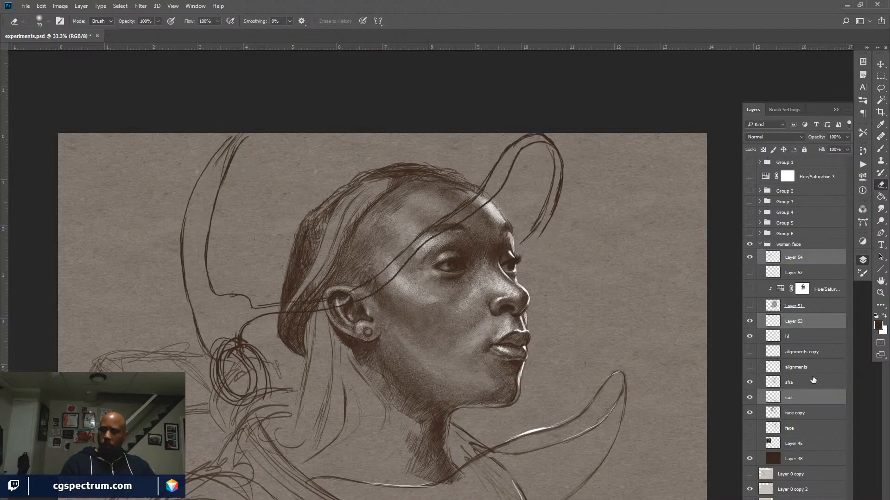
{"action": "left_click", "coordinate": [814, 397]}
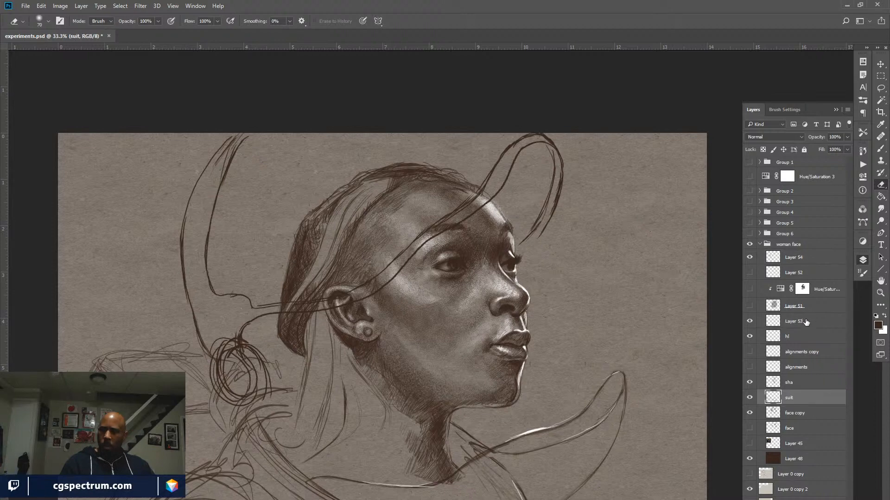
Move Layer 53 and the suit layer directly beneath Layer 54, and add a new layer just below suit
{"action": "left_click_drag", "start_coordinate": [806, 322], "coordinate": [801, 272]}
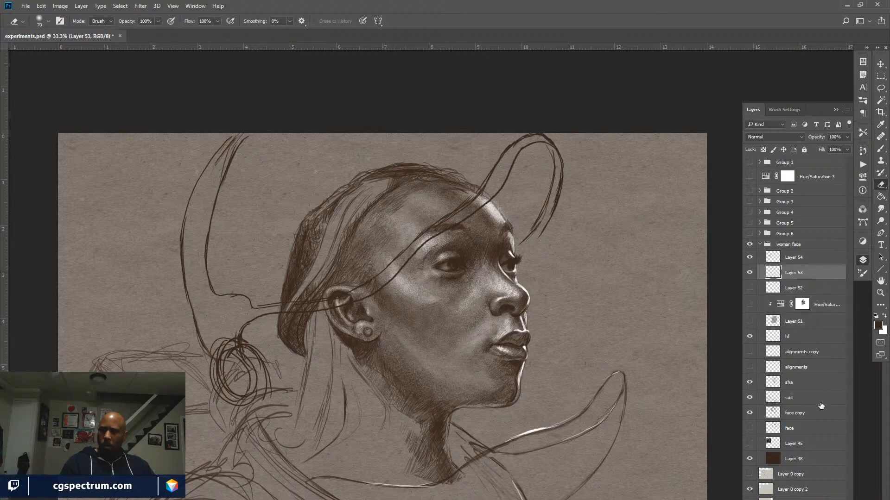
{"action": "mouse_move", "coordinate": [817, 399]}
{"action": "left_mouse_down"}
{"action": "mouse_move", "coordinate": [814, 344]}
{"action": "mouse_move", "coordinate": [765, 303]}
{"action": "mouse_move", "coordinate": [750, 264]}
{"action": "mouse_move", "coordinate": [750, 287]}
{"action": "mouse_move", "coordinate": [749, 258]}
{"action": "left_mouse_up"}
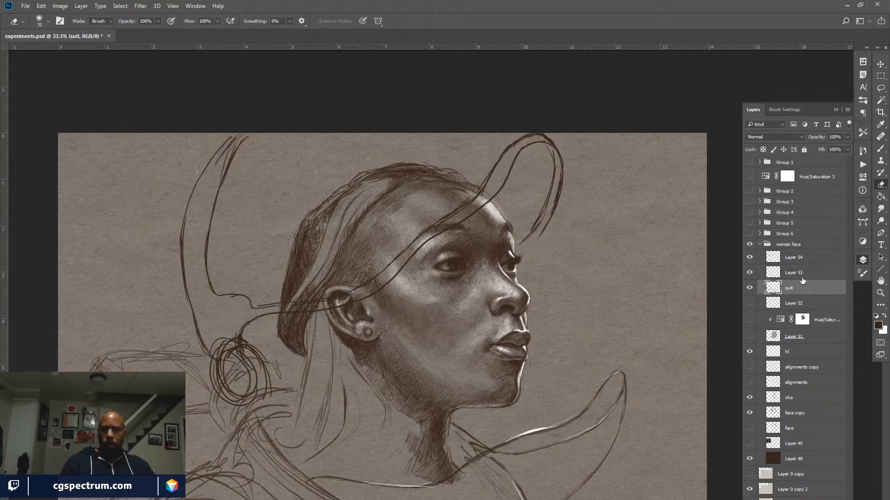
{"action": "left_click", "coordinate": [832, 499], "text": "ctrl"}
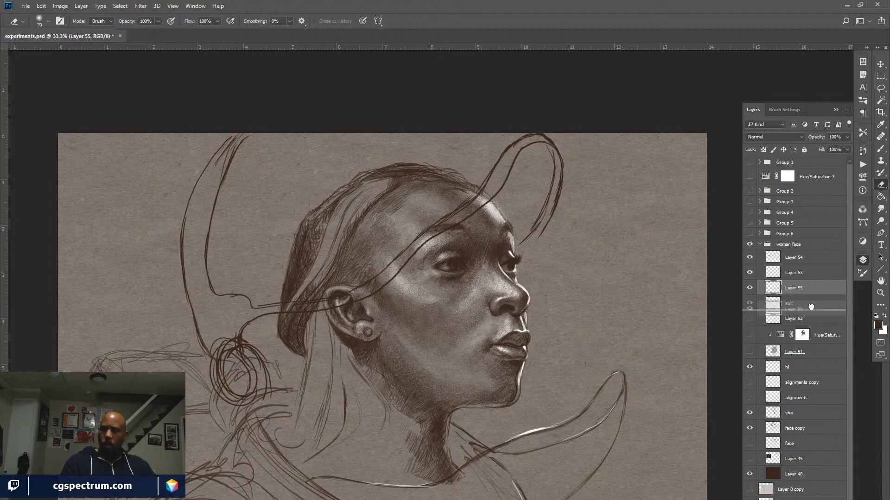
Try a loose horizon sketch beside the collar on Layer 55, and clear the whole layer
{"action": "key", "text": "b"}
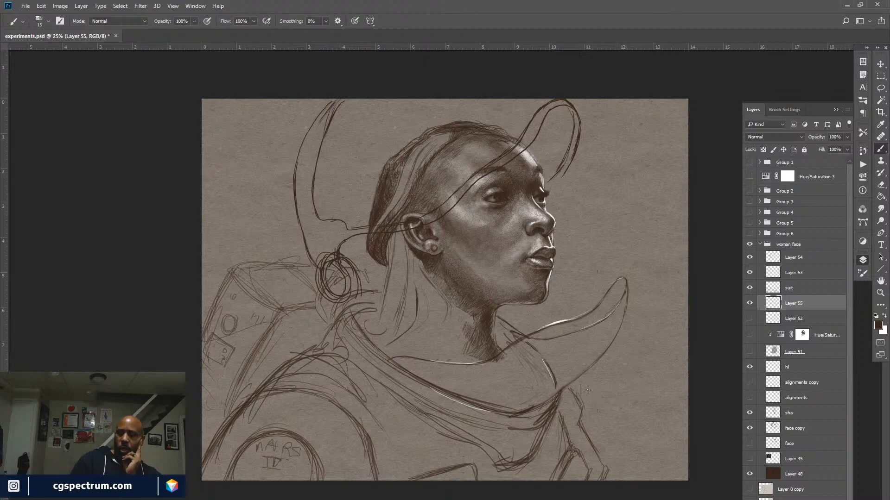
{"action": "mouse_move", "coordinate": [586, 397]}
{"action": "left_mouse_down"}
{"action": "mouse_move", "coordinate": [630, 381]}
{"action": "mouse_move", "coordinate": [684, 391]}
{"action": "mouse_move", "coordinate": [670, 404]}
{"action": "mouse_move", "coordinate": [609, 404]}
{"action": "mouse_move", "coordinate": [683, 413]}
{"action": "mouse_move", "coordinate": [655, 428]}
{"action": "mouse_move", "coordinate": [644, 421]}
{"action": "mouse_move", "coordinate": [679, 427]}
{"action": "left_mouse_up"}
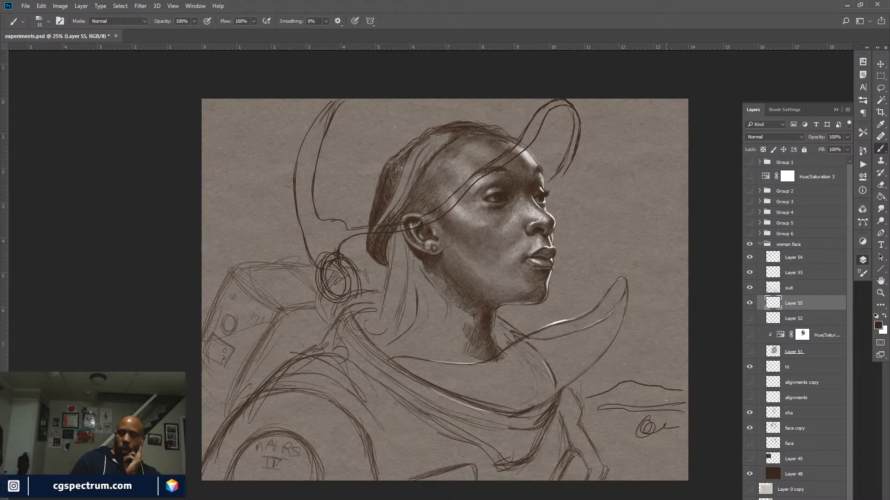
{"action": "key", "text": "l"}
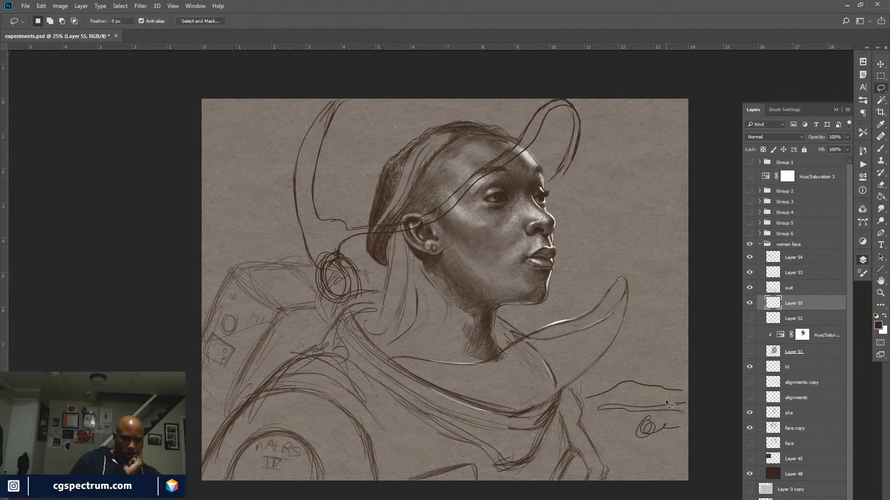
{"action": "key", "text": "ctrl+a"}
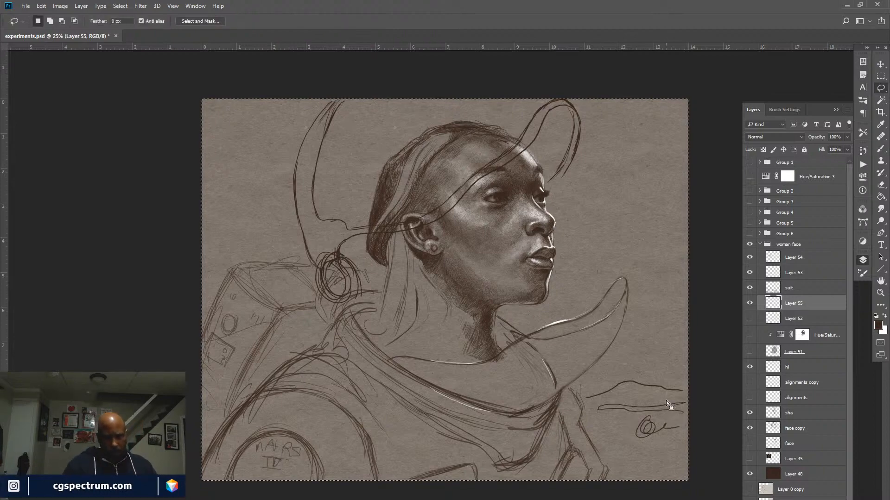
{"action": "key", "text": "Delete"}
{"action": "key", "text": "ctrl+d"}
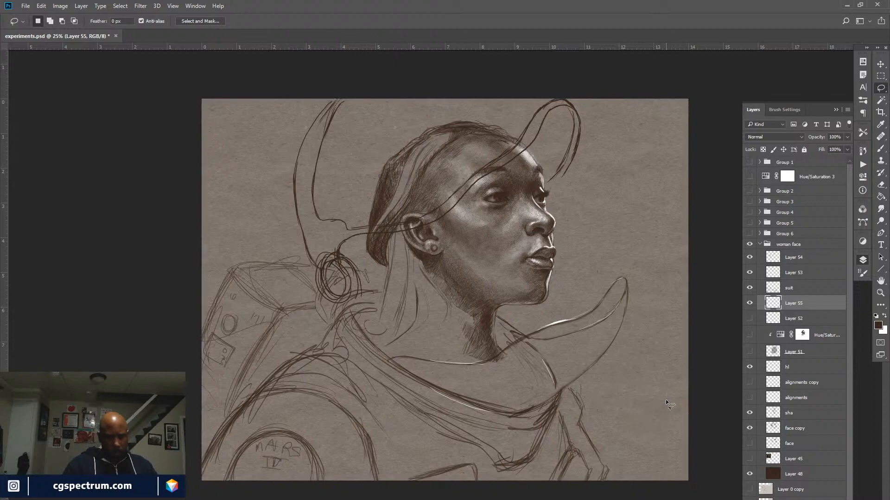
Sketch a large rough curved form with the Brush in the background in front of the woman's face on Layer 55
{"action": "key", "text": "b"}
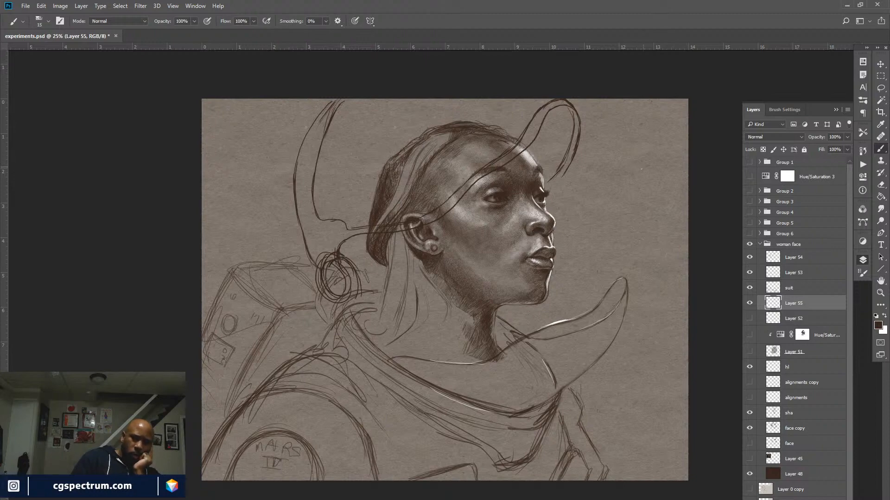
{"action": "mouse_move", "coordinate": [663, 162]}
{"action": "left_mouse_down"}
{"action": "mouse_move", "coordinate": [619, 203]}
{"action": "mouse_move", "coordinate": [637, 180]}
{"action": "mouse_move", "coordinate": [636, 221]}
{"action": "mouse_move", "coordinate": [661, 221]}
{"action": "left_mouse_up"}
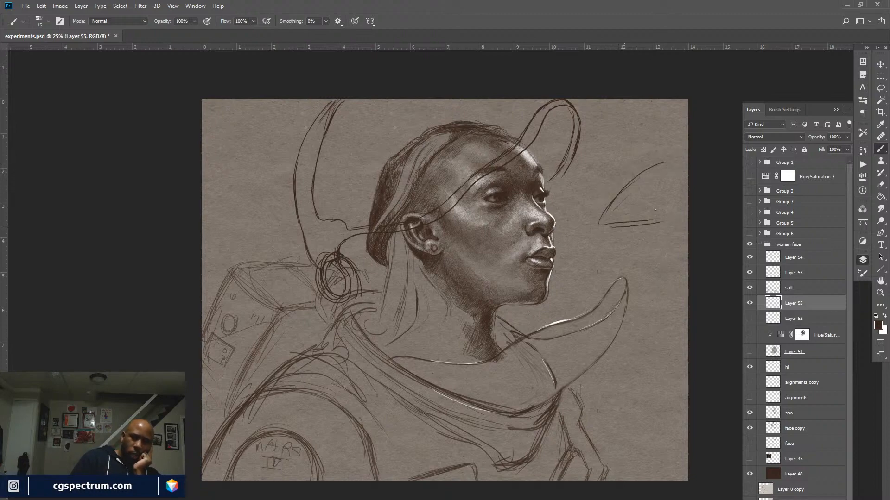
{"action": "left_click_drag", "start_coordinate": [599, 213], "coordinate": [631, 182]}
{"action": "mouse_move", "coordinate": [600, 236]}
{"action": "left_mouse_down"}
{"action": "mouse_move", "coordinate": [663, 227]}
{"action": "mouse_move", "coordinate": [623, 210]}
{"action": "mouse_move", "coordinate": [671, 226]}
{"action": "left_mouse_up"}
{"action": "left_click_drag", "start_coordinate": [664, 193], "coordinate": [616, 222]}
{"action": "mouse_move", "coordinate": [671, 178]}
{"action": "left_mouse_down"}
{"action": "mouse_move", "coordinate": [612, 222]}
{"action": "mouse_move", "coordinate": [687, 182]}
{"action": "mouse_move", "coordinate": [629, 223]}
{"action": "mouse_move", "coordinate": [645, 194]}
{"action": "mouse_move", "coordinate": [672, 227]}
{"action": "left_mouse_up"}
{"action": "mouse_move", "coordinate": [654, 197]}
{"action": "left_mouse_down"}
{"action": "mouse_move", "coordinate": [686, 241]}
{"action": "mouse_move", "coordinate": [666, 230]}
{"action": "left_mouse_up"}
{"action": "mouse_move", "coordinate": [666, 229]}
{"action": "left_mouse_down"}
{"action": "mouse_move", "coordinate": [687, 277]}
{"action": "mouse_move", "coordinate": [688, 246]}
{"action": "left_mouse_up"}
{"action": "mouse_move", "coordinate": [650, 167]}
{"action": "left_mouse_down"}
{"action": "mouse_move", "coordinate": [630, 179]}
{"action": "mouse_move", "coordinate": [591, 241]}
{"action": "left_mouse_up"}
{"action": "left_click_drag", "start_coordinate": [591, 242], "coordinate": [651, 237]}
{"action": "left_click_drag", "start_coordinate": [645, 166], "coordinate": [587, 227]}
{"action": "mouse_move", "coordinate": [685, 154]}
{"action": "left_mouse_down"}
{"action": "mouse_move", "coordinate": [589, 206]}
{"action": "mouse_move", "coordinate": [601, 204]}
{"action": "left_mouse_up"}
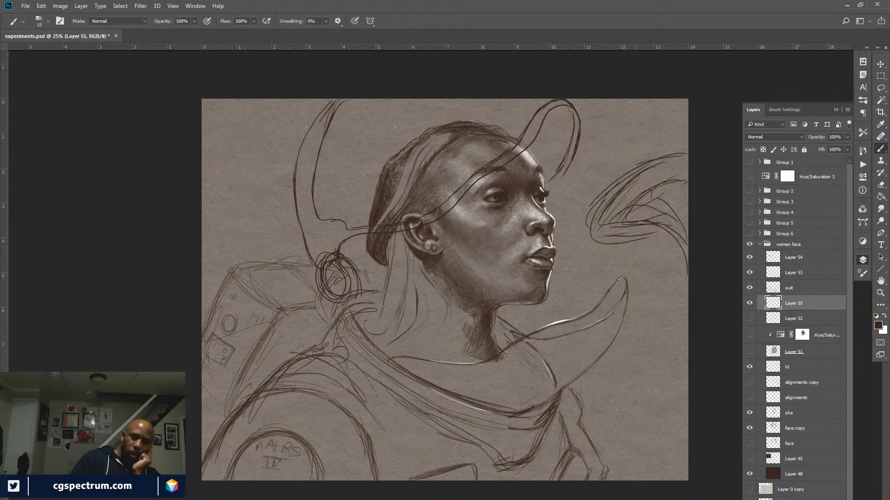
Sketch a smaller rounded form with hatched strokes beneath it in front of the suit, and add hatching to the large form above
{"action": "mouse_move", "coordinate": [674, 329]}
{"action": "left_mouse_down"}
{"action": "mouse_move", "coordinate": [669, 375]}
{"action": "mouse_move", "coordinate": [642, 347]}
{"action": "mouse_move", "coordinate": [687, 379]}
{"action": "mouse_move", "coordinate": [668, 372]}
{"action": "mouse_move", "coordinate": [674, 387]}
{"action": "mouse_move", "coordinate": [643, 412]}
{"action": "left_mouse_up"}
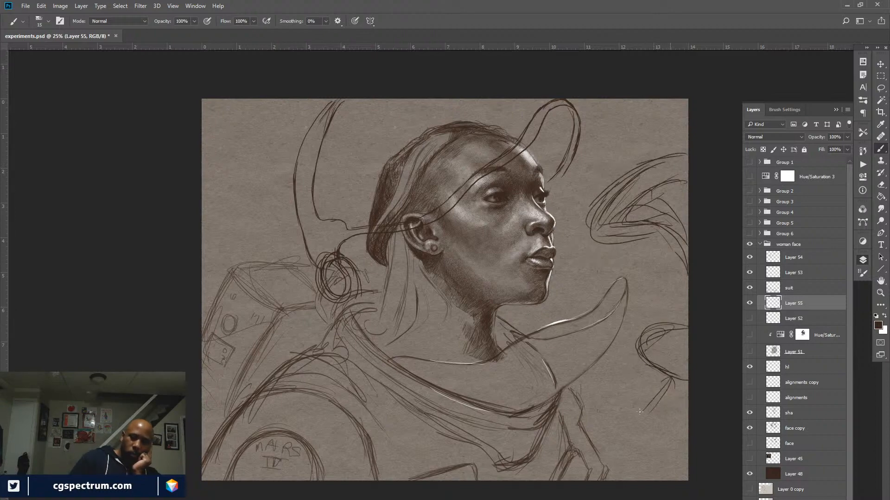
{"action": "left_click_drag", "start_coordinate": [674, 385], "coordinate": [641, 425]}
{"action": "left_click_drag", "start_coordinate": [678, 384], "coordinate": [630, 436]}
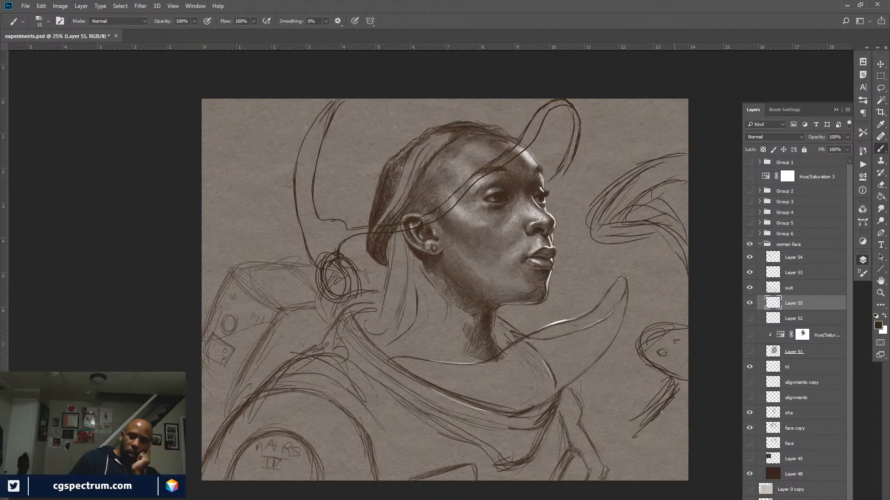
{"action": "mouse_move", "coordinate": [668, 405]}
{"action": "left_mouse_down"}
{"action": "mouse_move", "coordinate": [647, 438]}
{"action": "mouse_move", "coordinate": [656, 434]}
{"action": "mouse_move", "coordinate": [651, 405]}
{"action": "mouse_move", "coordinate": [641, 409]}
{"action": "mouse_move", "coordinate": [618, 436]}
{"action": "left_mouse_up"}
{"action": "left_click_drag", "start_coordinate": [620, 437], "coordinate": [660, 453]}
{"action": "mouse_move", "coordinate": [656, 449]}
{"action": "left_mouse_down"}
{"action": "mouse_move", "coordinate": [675, 456]}
{"action": "mouse_move", "coordinate": [680, 440]}
{"action": "left_mouse_up"}
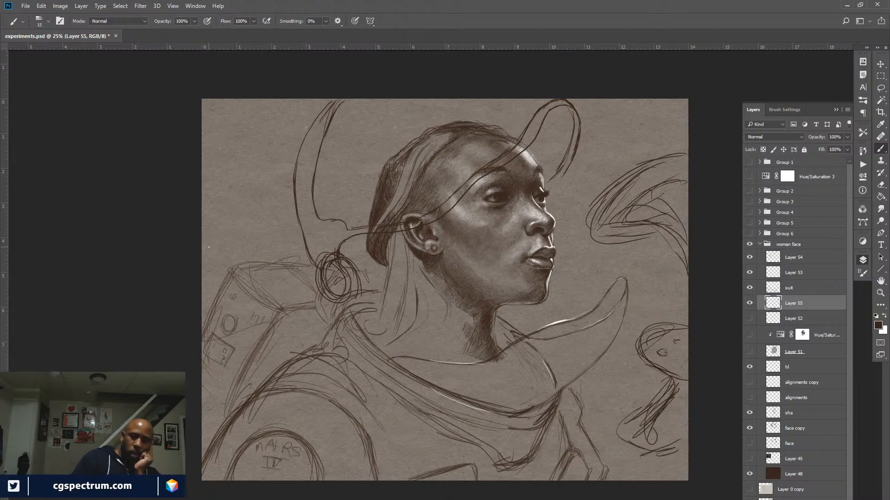
{"action": "mouse_move", "coordinate": [677, 170]}
{"action": "left_mouse_down"}
{"action": "mouse_move", "coordinate": [624, 200]}
{"action": "mouse_move", "coordinate": [603, 234]}
{"action": "left_mouse_up"}
{"action": "left_click_drag", "start_coordinate": [667, 199], "coordinate": [689, 223]}
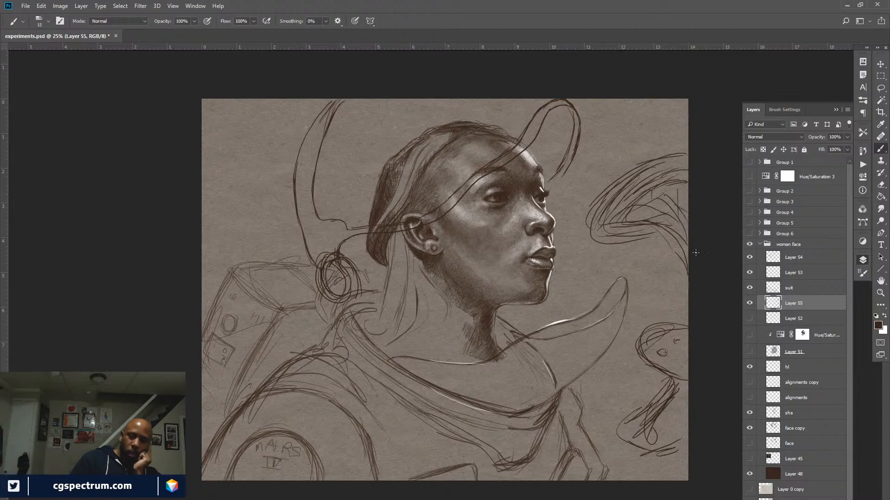
{"action": "left_click_drag", "start_coordinate": [683, 392], "coordinate": [662, 428]}
{"action": "mouse_move", "coordinate": [665, 404]}
{"action": "left_mouse_down"}
{"action": "mouse_move", "coordinate": [677, 442]}
{"action": "mouse_move", "coordinate": [629, 426]}
{"action": "mouse_move", "coordinate": [645, 412]}
{"action": "mouse_move", "coordinate": [663, 455]}
{"action": "mouse_move", "coordinate": [654, 461]}
{"action": "mouse_move", "coordinate": [681, 451]}
{"action": "mouse_move", "coordinate": [641, 472]}
{"action": "left_mouse_up"}
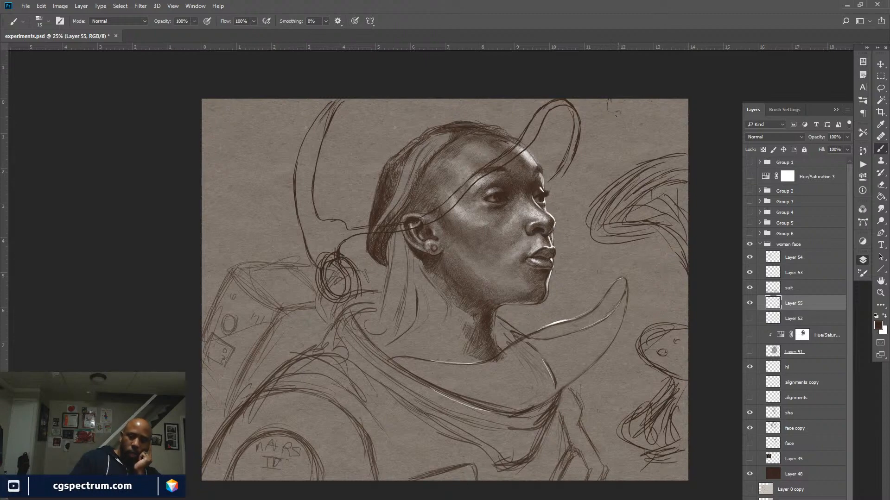
Add loose background marks in the upper corners and behind the helmet, and set Layer 55's opacity to 40%
{"action": "mouse_move", "coordinate": [609, 100]}
{"action": "left_mouse_down"}
{"action": "mouse_move", "coordinate": [602, 138]}
{"action": "mouse_move", "coordinate": [636, 117]}
{"action": "left_mouse_up"}
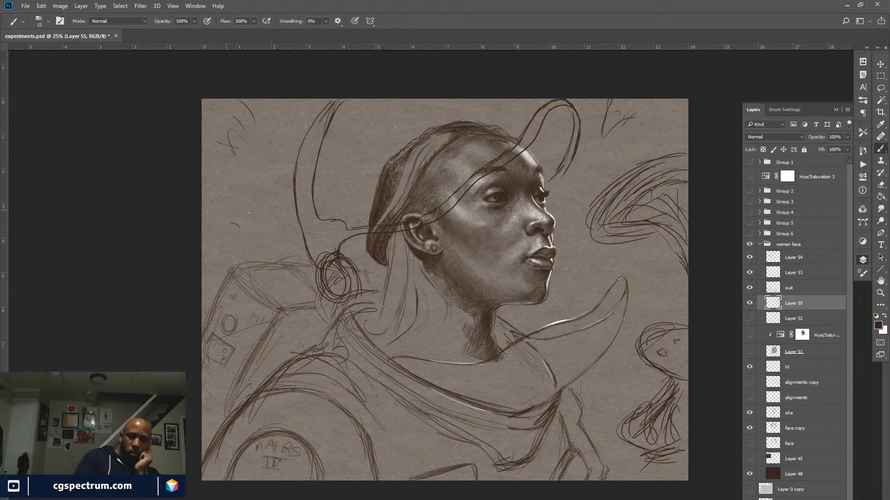
{"action": "mouse_move", "coordinate": [214, 207]}
{"action": "left_mouse_down"}
{"action": "mouse_move", "coordinate": [243, 219]}
{"action": "mouse_move", "coordinate": [235, 209]}
{"action": "mouse_move", "coordinate": [212, 211]}
{"action": "mouse_move", "coordinate": [258, 233]}
{"action": "left_mouse_up"}
{"action": "mouse_move", "coordinate": [248, 238]}
{"action": "left_mouse_down"}
{"action": "mouse_move", "coordinate": [210, 241]}
{"action": "mouse_move", "coordinate": [247, 242]}
{"action": "left_mouse_up"}
{"action": "left_click_drag", "start_coordinate": [222, 214], "coordinate": [215, 231]}
{"action": "mouse_move", "coordinate": [204, 204]}
{"action": "left_mouse_down"}
{"action": "mouse_move", "coordinate": [247, 203]}
{"action": "mouse_move", "coordinate": [256, 240]}
{"action": "mouse_move", "coordinate": [212, 262]}
{"action": "left_mouse_up"}
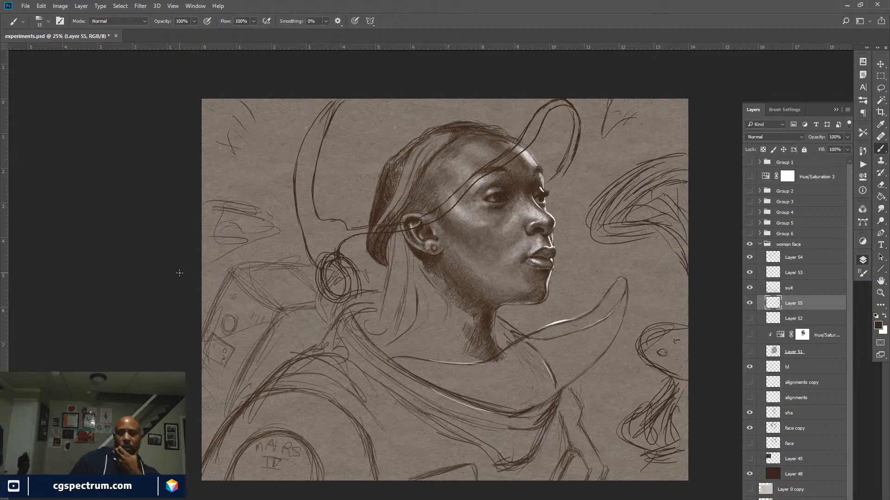
{"action": "left_click_drag", "start_coordinate": [818, 137], "coordinate": [788, 148]}
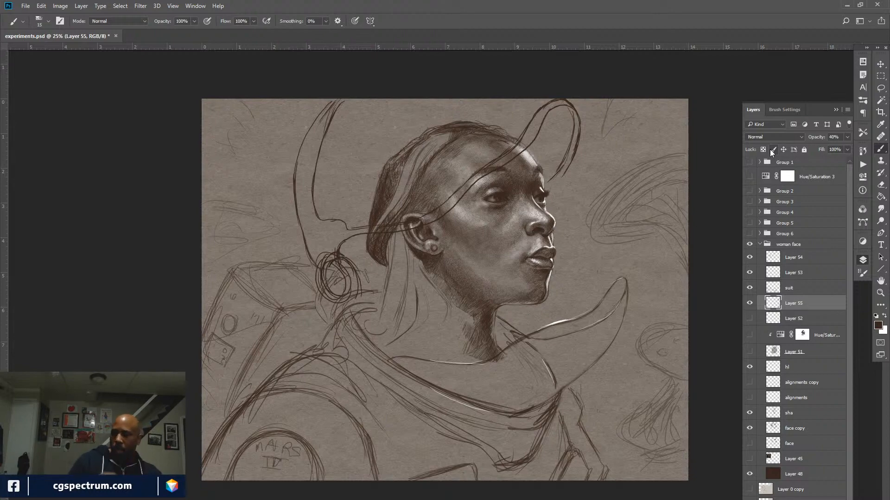
Move Layer 54, Layer 53 and suit together out of the woman face group, placing them above it
{"action": "left_click", "coordinate": [812, 260]}
{"action": "left_click", "coordinate": [805, 284], "text": "shift"}
{"action": "left_click_drag", "start_coordinate": [805, 280], "coordinate": [811, 241]}
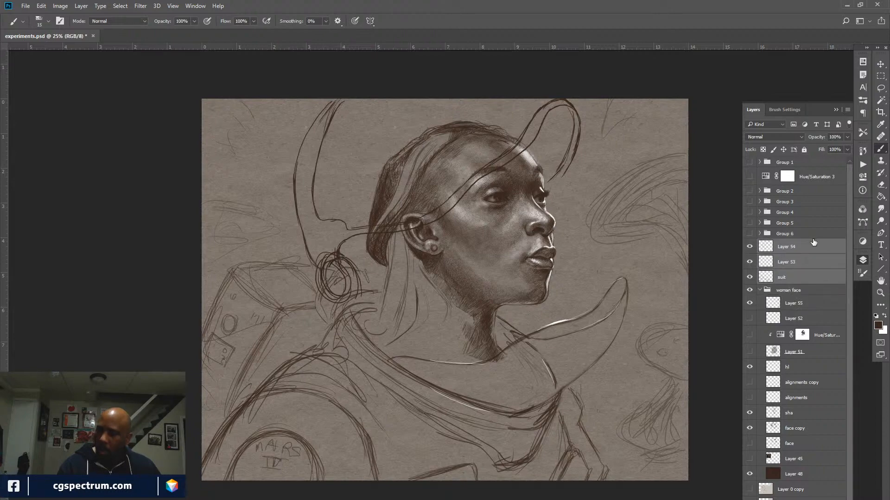
Collapse the woman face group and add a layer mask to it
{"action": "left_click", "coordinate": [765, 290]}
{"action": "left_click", "coordinate": [760, 290]}
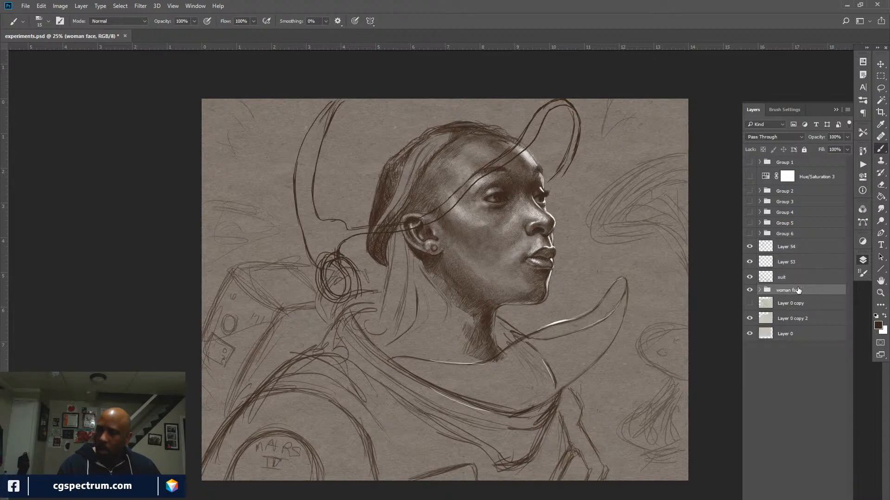
{"action": "left_click", "coordinate": [787, 499]}
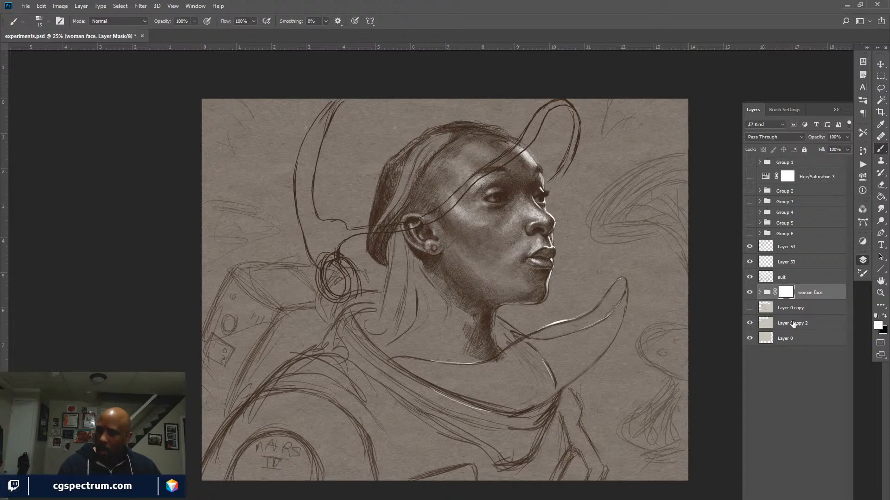
Erase the band between the two visor lines across the forehead and ear on the group's mask, using a hard round Eraser tip
{"action": "key", "text": "e"}
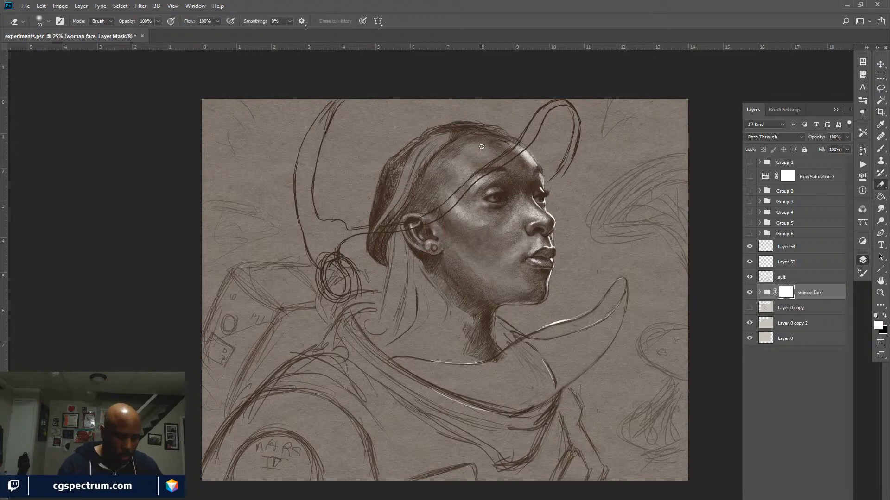
{"action": "key", "text": "F5"}
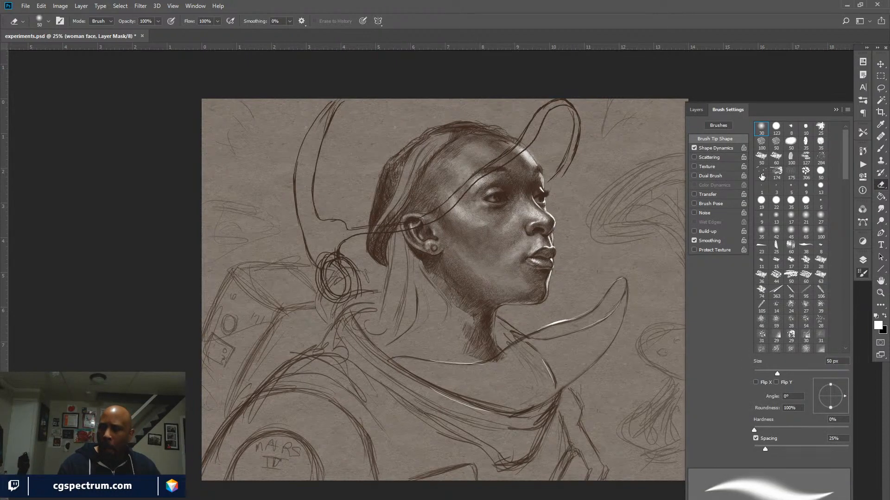
{"action": "left_click", "coordinate": [776, 126]}
{"action": "key", "text": "F5"}
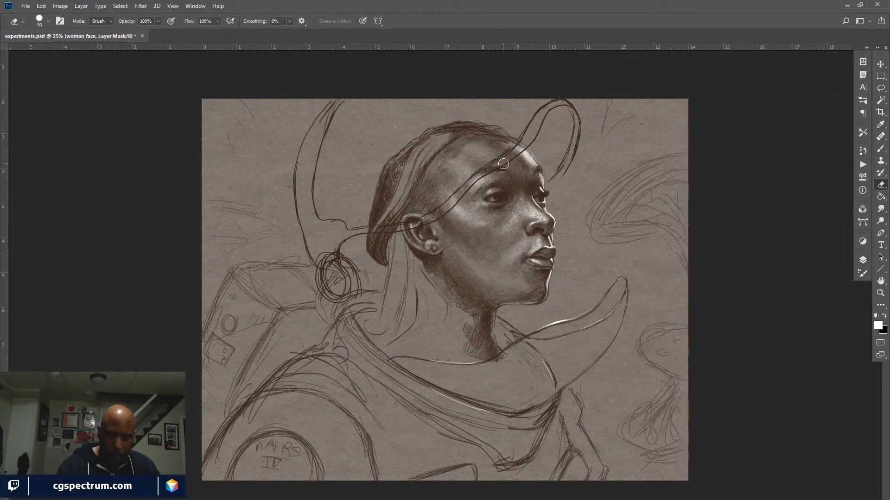
{"action": "key", "text": "bracketleft"}
{"action": "key", "text": "bracketleft"}
{"action": "key", "text": "bracketleft"}
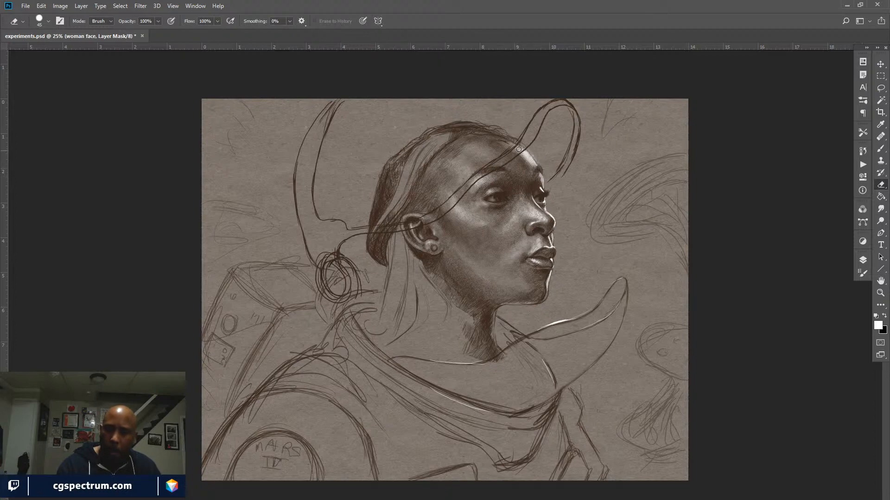
{"action": "mouse_move", "coordinate": [519, 149]}
{"action": "left_mouse_down"}
{"action": "mouse_move", "coordinate": [494, 175]}
{"action": "mouse_move", "coordinate": [519, 148]}
{"action": "mouse_move", "coordinate": [439, 212]}
{"action": "mouse_move", "coordinate": [447, 207]}
{"action": "mouse_move", "coordinate": [405, 226]}
{"action": "mouse_move", "coordinate": [431, 219]}
{"action": "mouse_move", "coordinate": [335, 235]}
{"action": "left_mouse_up"}
{"action": "mouse_move", "coordinate": [548, 109]}
{"action": "left_mouse_down"}
{"action": "mouse_move", "coordinate": [521, 146]}
{"action": "mouse_move", "coordinate": [548, 108]}
{"action": "mouse_move", "coordinate": [570, 103]}
{"action": "left_mouse_up"}
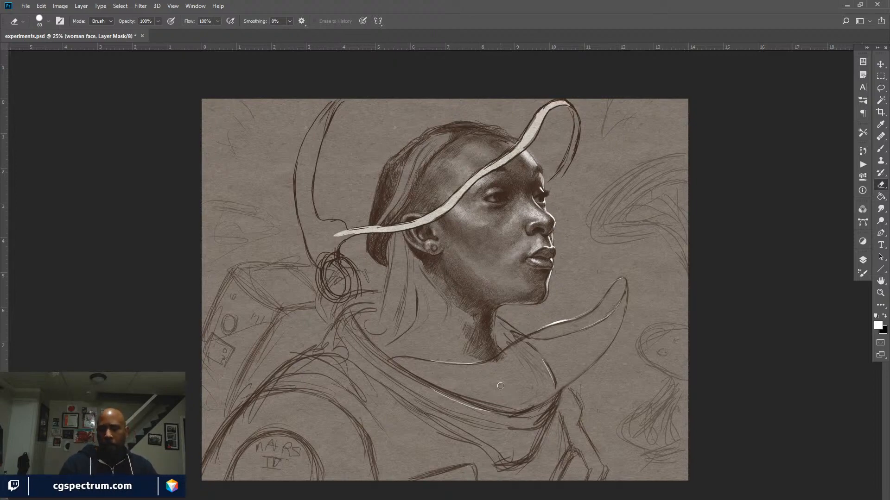
Erase thin light strips on the mask along the lower visor rim and neck opening with a size 30 Eraser
{"action": "key", "text": "bracketleft"}
{"action": "key", "text": "bracketleft"}
{"action": "key", "text": "bracketleft"}
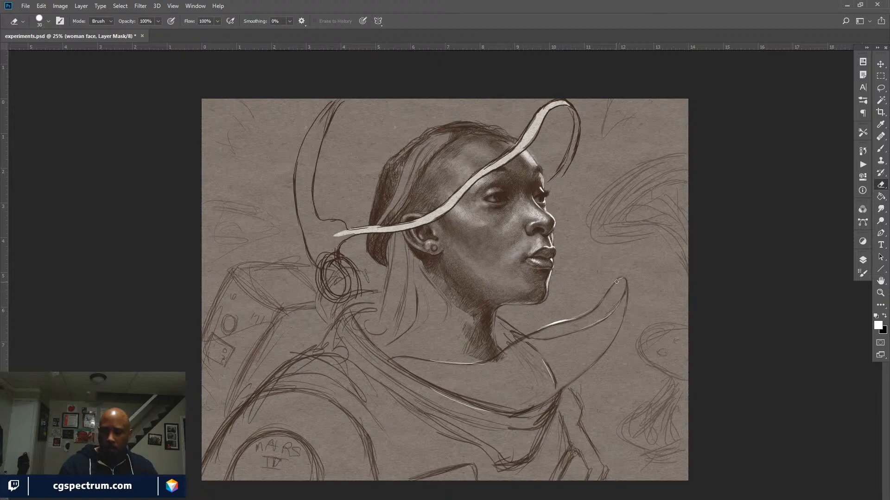
{"action": "mouse_move", "coordinate": [610, 288]}
{"action": "left_mouse_down"}
{"action": "mouse_move", "coordinate": [578, 318]}
{"action": "mouse_move", "coordinate": [583, 314]}
{"action": "mouse_move", "coordinate": [532, 334]}
{"action": "left_mouse_up"}
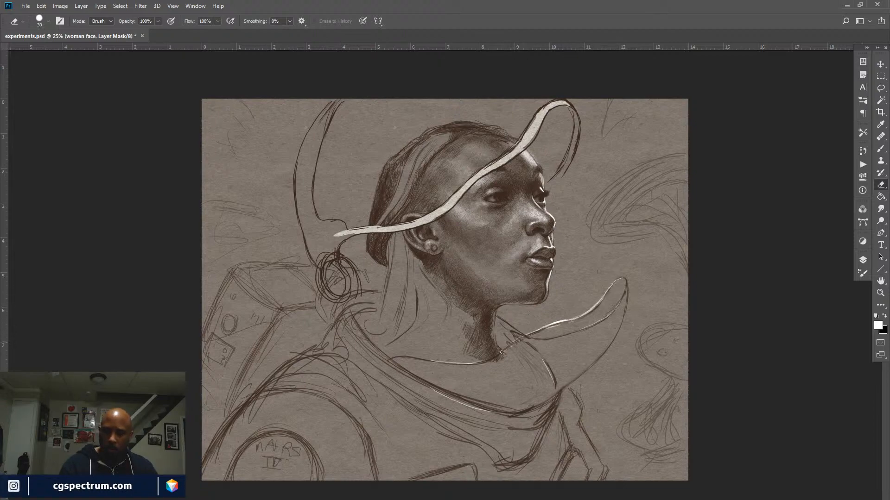
{"action": "left_click_drag", "start_coordinate": [487, 361], "coordinate": [457, 364]}
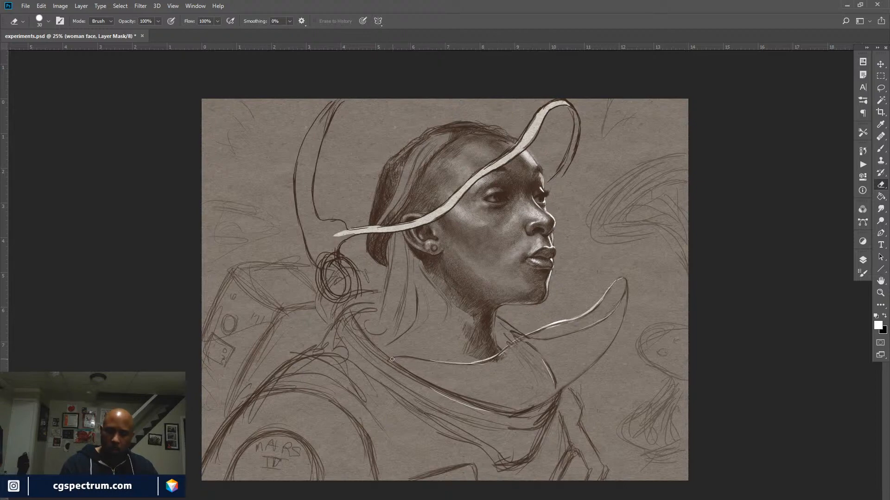
{"action": "left_click_drag", "start_coordinate": [390, 358], "coordinate": [467, 361]}
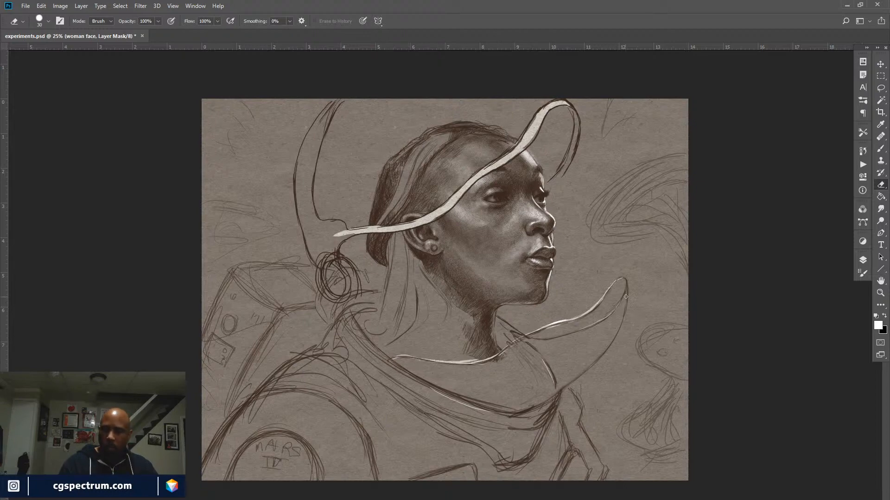
{"action": "left_click_drag", "start_coordinate": [616, 307], "coordinate": [585, 329]}
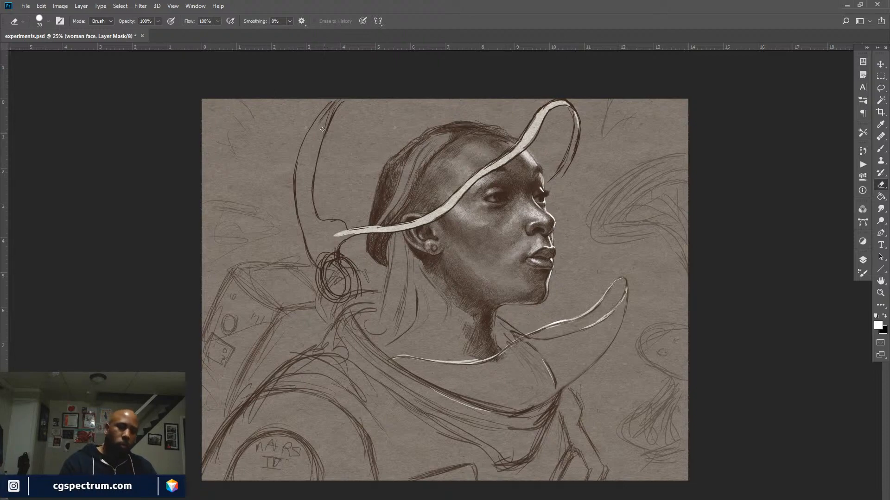
Erase thin light strips on the mask along the back of the helmet and the front edge of the suit's collar
{"action": "mouse_move", "coordinate": [329, 108]}
{"action": "left_mouse_down"}
{"action": "mouse_move", "coordinate": [301, 150]}
{"action": "mouse_move", "coordinate": [289, 208]}
{"action": "mouse_move", "coordinate": [304, 147]}
{"action": "mouse_move", "coordinate": [295, 187]}
{"action": "left_mouse_up"}
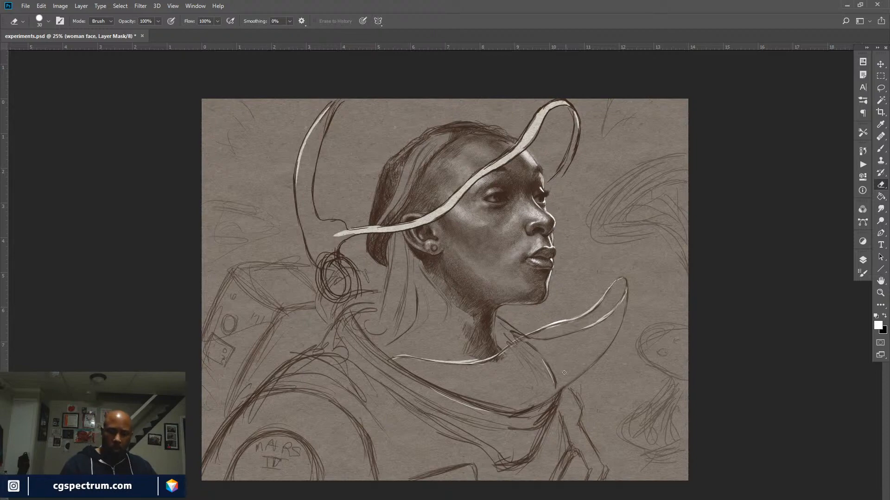
{"action": "left_click_drag", "start_coordinate": [532, 345], "coordinate": [551, 366]}
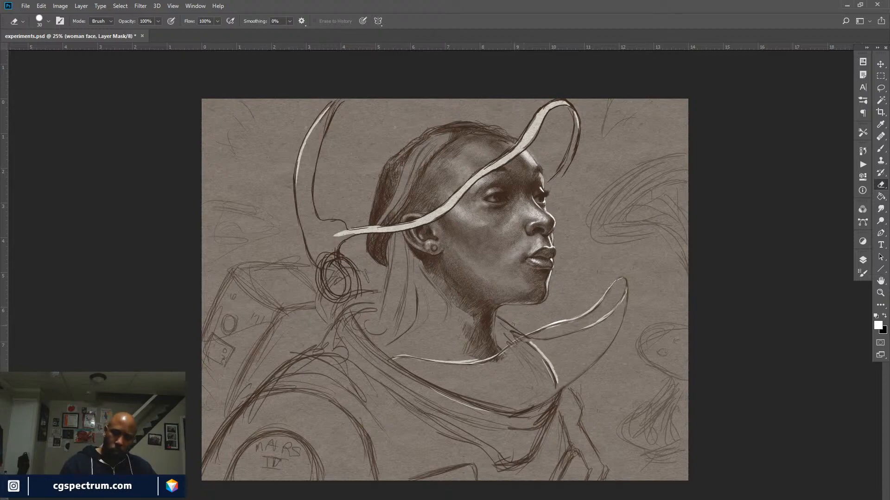
{"action": "left_click_drag", "start_coordinate": [499, 316], "coordinate": [519, 331]}
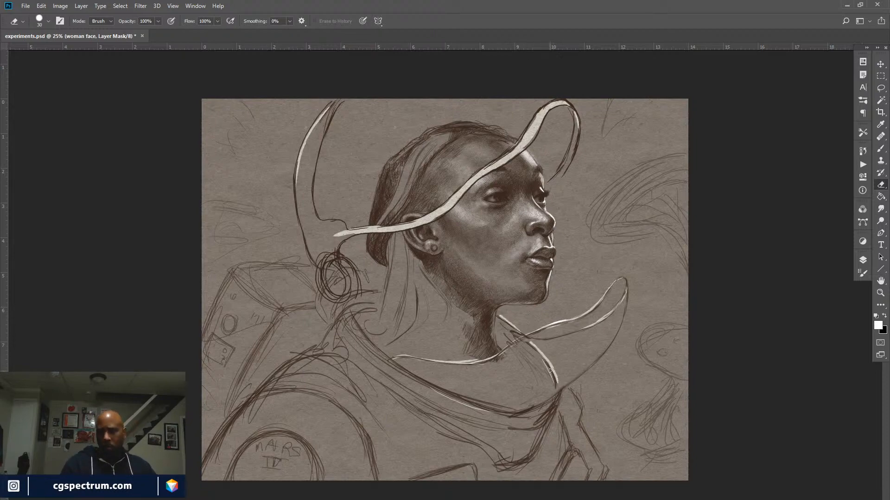
Erase thin light strips on the mask along the suit's front chest straps and the lower collar edge
{"action": "mouse_move", "coordinate": [550, 370]}
{"action": "left_mouse_down"}
{"action": "mouse_move", "coordinate": [582, 415]}
{"action": "mouse_move", "coordinate": [560, 430]}
{"action": "mouse_move", "coordinate": [593, 451]}
{"action": "mouse_move", "coordinate": [587, 469]}
{"action": "mouse_move", "coordinate": [580, 457]}
{"action": "mouse_move", "coordinate": [587, 473]}
{"action": "mouse_move", "coordinate": [572, 450]}
{"action": "mouse_move", "coordinate": [560, 416]}
{"action": "mouse_move", "coordinate": [601, 472]}
{"action": "left_mouse_up"}
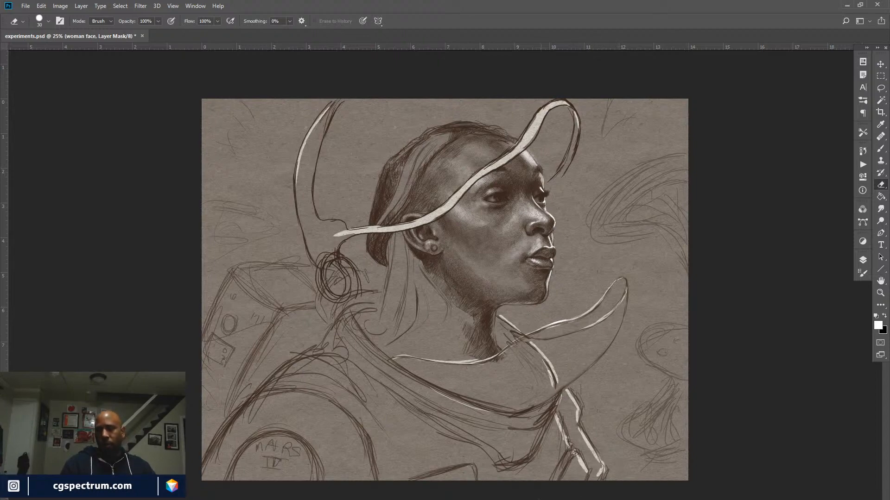
{"action": "mouse_move", "coordinate": [543, 428]}
{"action": "left_mouse_down"}
{"action": "mouse_move", "coordinate": [529, 452]}
{"action": "mouse_move", "coordinate": [549, 409]}
{"action": "mouse_move", "coordinate": [534, 450]}
{"action": "left_mouse_up"}
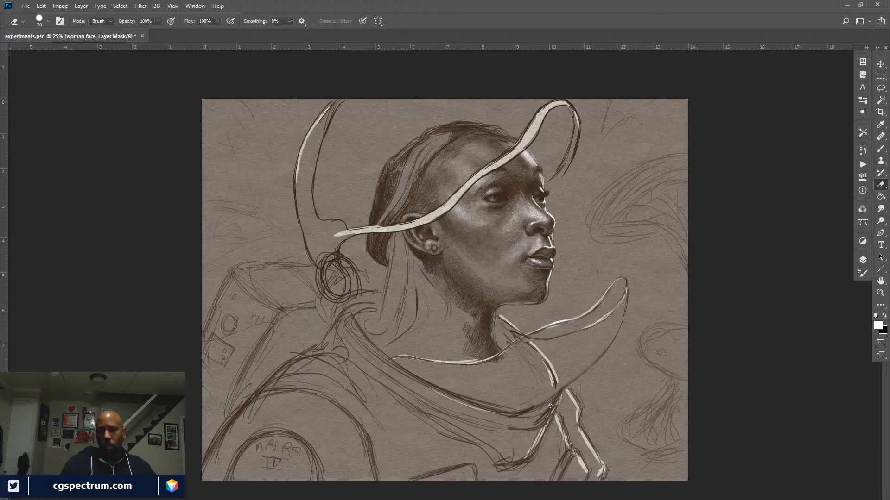
{"action": "mouse_move", "coordinate": [548, 412]}
{"action": "left_mouse_down"}
{"action": "mouse_move", "coordinate": [530, 431]}
{"action": "mouse_move", "coordinate": [526, 451]}
{"action": "left_mouse_up"}
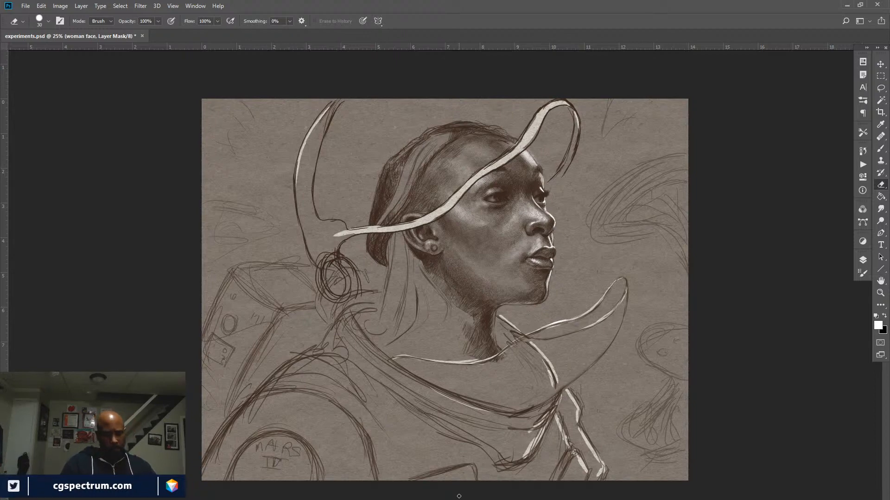
Erase soft light texture on the mask over the suit's shoulder and upper chest, using the textured 324 px Eraser tip at 46% opacity
{"action": "key", "text": "F5"}
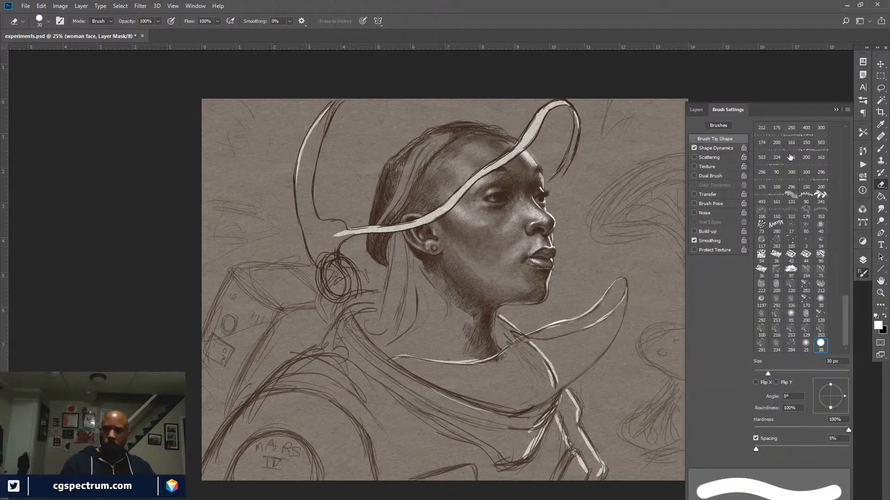
{"action": "left_click", "coordinate": [772, 151]}
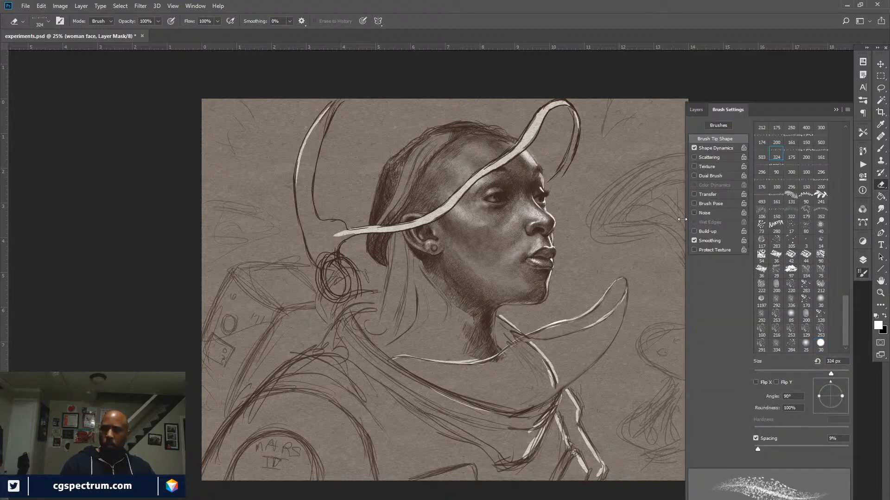
{"action": "key", "text": "F5"}
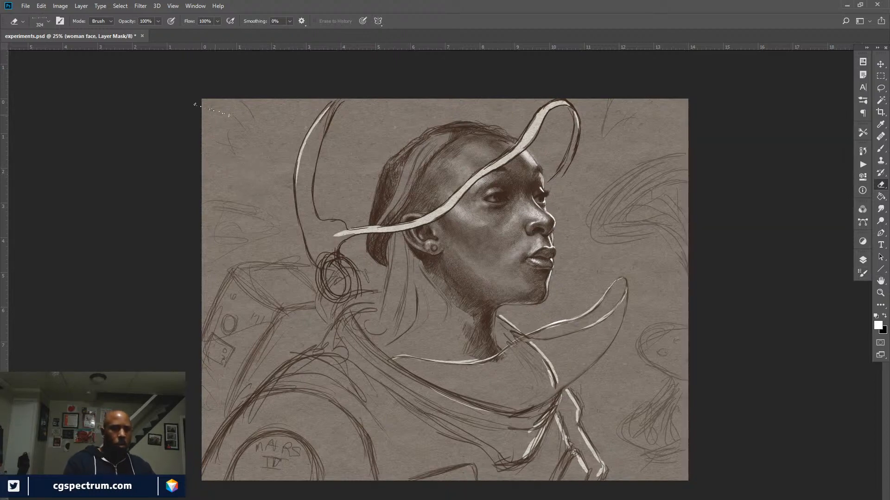
{"action": "left_click_drag", "start_coordinate": [126, 24], "coordinate": [125, 25]}
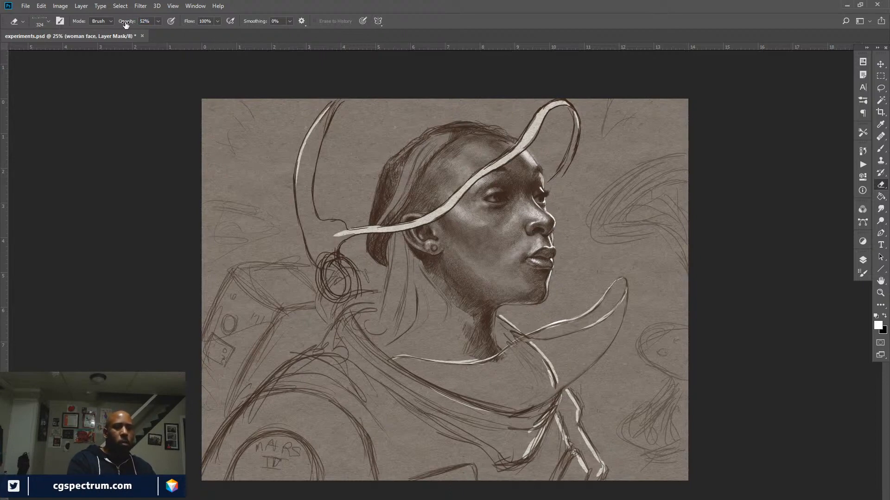
{"action": "mouse_move", "coordinate": [296, 408]}
{"action": "left_mouse_down"}
{"action": "mouse_move", "coordinate": [315, 454]}
{"action": "mouse_move", "coordinate": [278, 445]}
{"action": "mouse_move", "coordinate": [330, 423]}
{"action": "mouse_move", "coordinate": [329, 414]}
{"action": "mouse_move", "coordinate": [310, 464]}
{"action": "mouse_move", "coordinate": [269, 424]}
{"action": "mouse_move", "coordinate": [290, 479]}
{"action": "left_mouse_up"}
{"action": "mouse_move", "coordinate": [338, 394]}
{"action": "left_mouse_down"}
{"action": "mouse_move", "coordinate": [375, 399]}
{"action": "mouse_move", "coordinate": [371, 368]}
{"action": "mouse_move", "coordinate": [401, 391]}
{"action": "mouse_move", "coordinate": [359, 373]}
{"action": "mouse_move", "coordinate": [353, 352]}
{"action": "mouse_move", "coordinate": [345, 389]}
{"action": "mouse_move", "coordinate": [387, 454]}
{"action": "mouse_move", "coordinate": [404, 416]}
{"action": "mouse_move", "coordinate": [459, 429]}
{"action": "mouse_move", "coordinate": [329, 493]}
{"action": "left_mouse_up"}
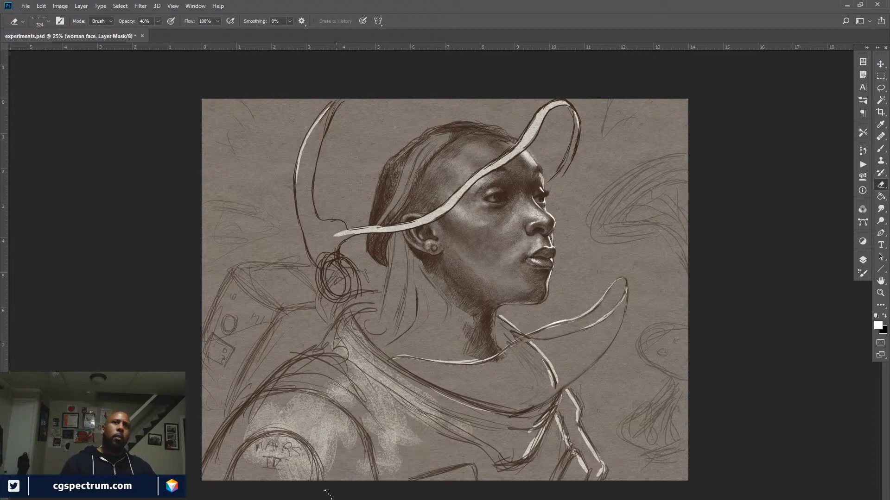
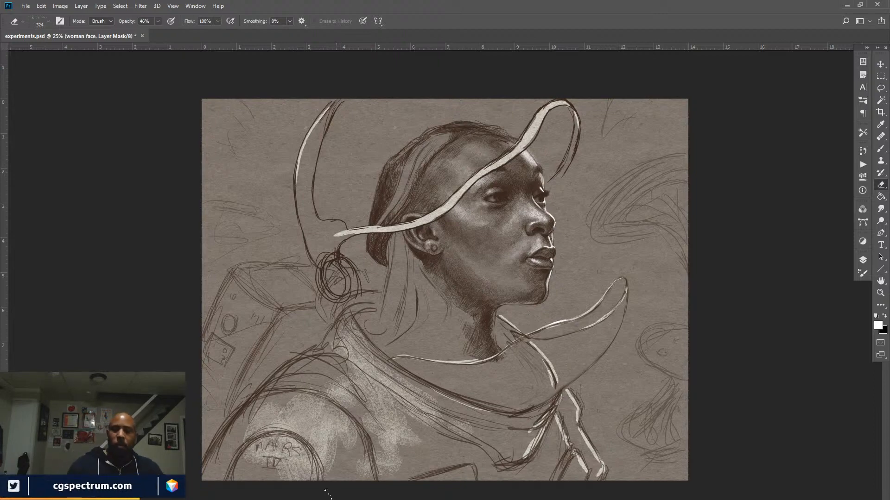
Expand the woman face group and check what Layer 55, suit, Layer 53 and Layer 54 contribute by toggling their visibility
{"action": "left_click", "coordinate": [863, 259]}
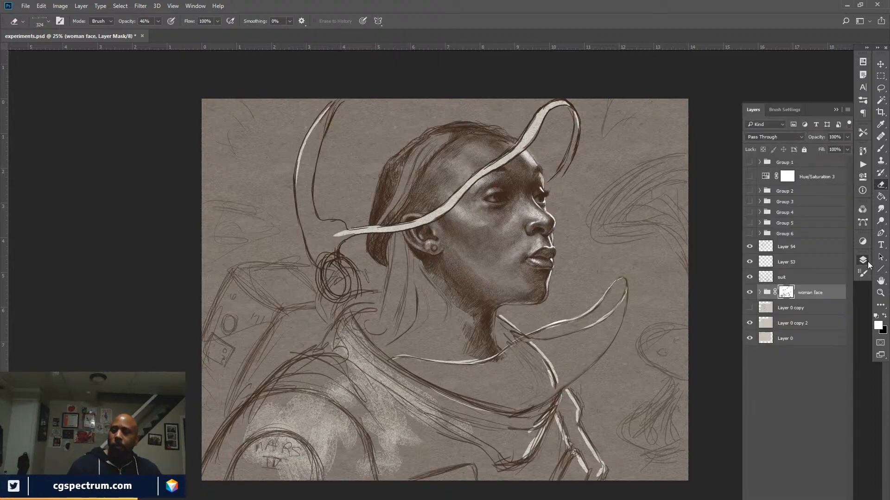
{"action": "left_click", "coordinate": [759, 293]}
{"action": "scroll", "coordinate": [849, 303], "scroll_direction": "down", "scroll_amount": 1}
{"action": "scroll", "coordinate": [850, 327], "scroll_direction": "down", "scroll_amount": 1}
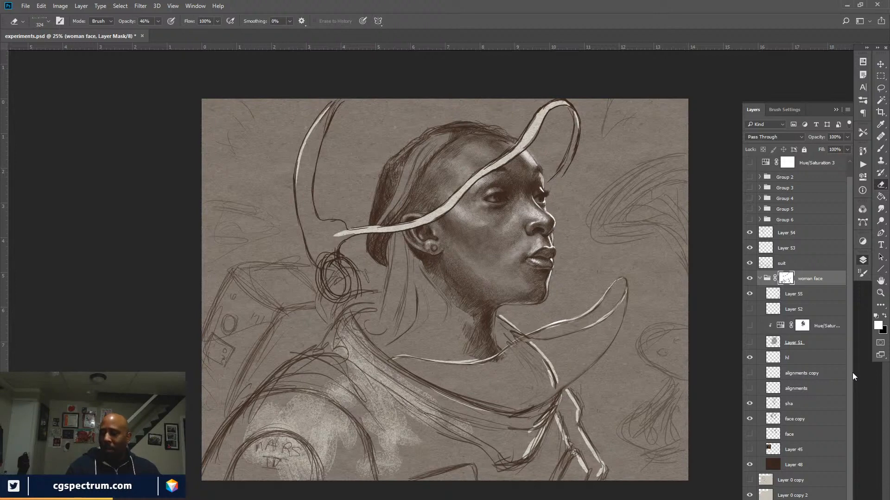
{"action": "left_click", "coordinate": [750, 296]}
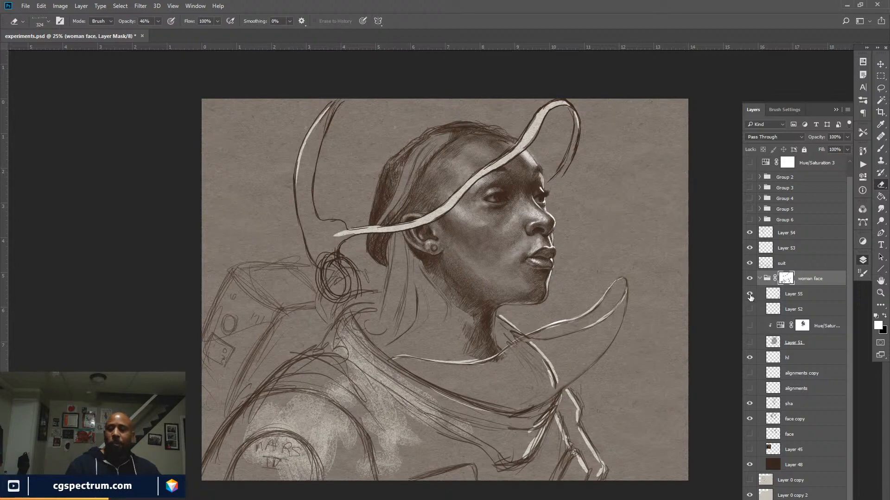
{"action": "left_click", "coordinate": [750, 294]}
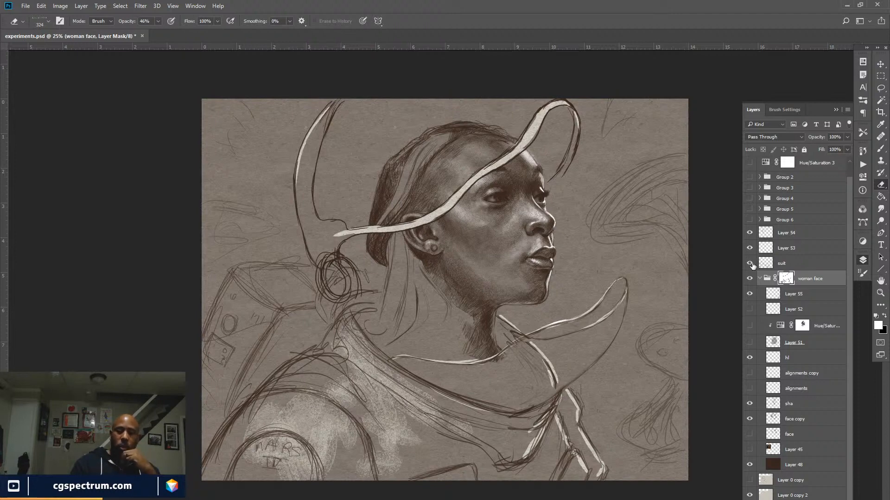
{"action": "left_click_drag", "start_coordinate": [750, 263], "coordinate": [750, 237]}
{"action": "left_click_drag", "start_coordinate": [750, 263], "coordinate": [750, 233]}
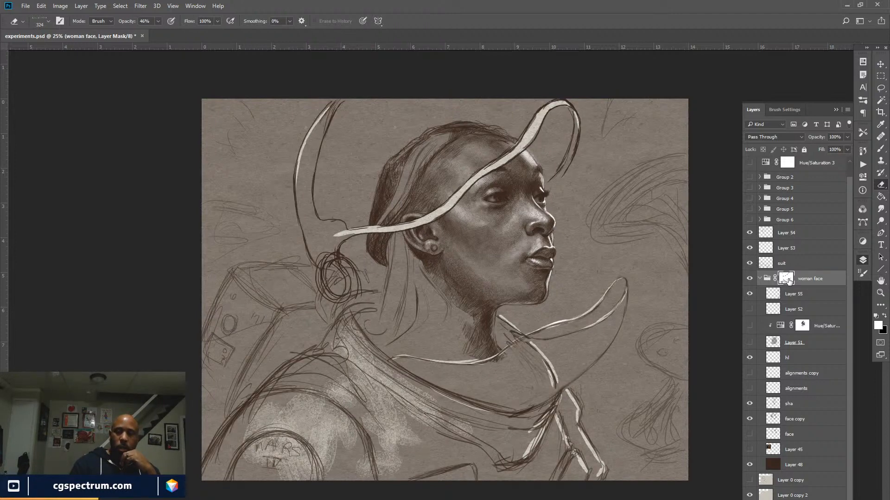
Disable the woman face group's mask and hide Layer 54, Layer 53, suit and Layer 55
{"action": "right_click", "coordinate": [789, 281]}
{"action": "left_click", "coordinate": [793, 285]}
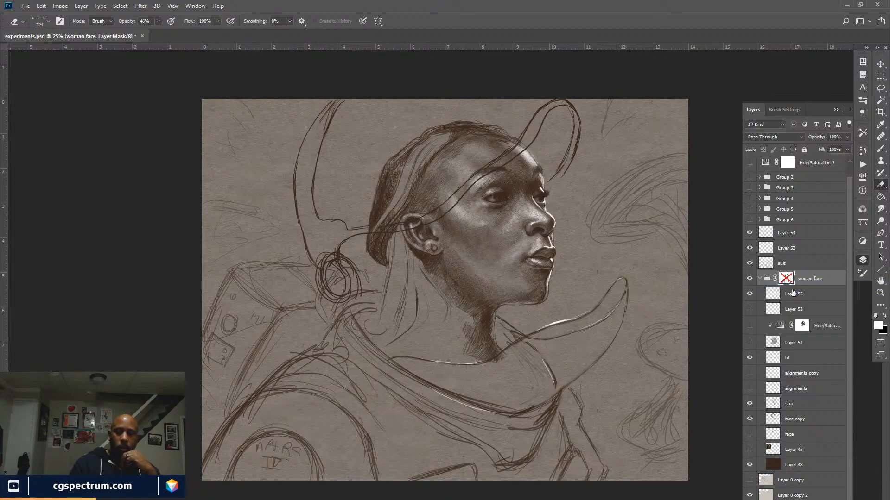
{"action": "left_click_drag", "start_coordinate": [749, 233], "coordinate": [750, 263]}
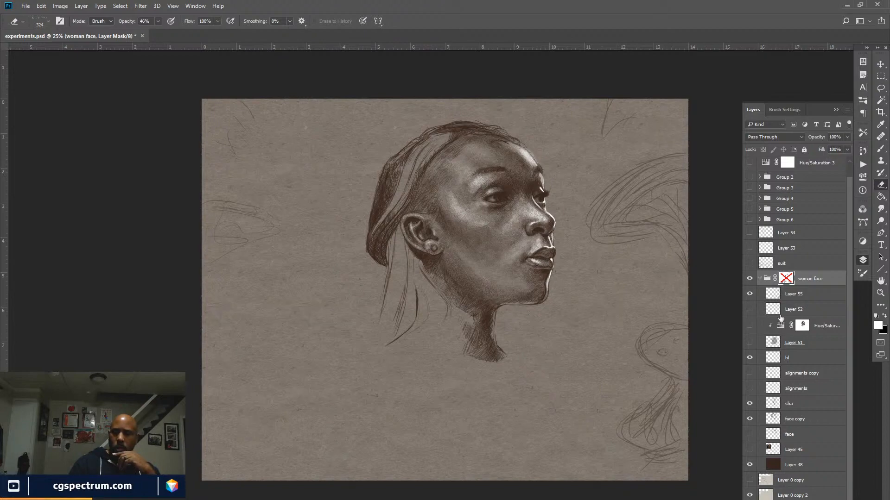
{"action": "left_click", "coordinate": [749, 293]}
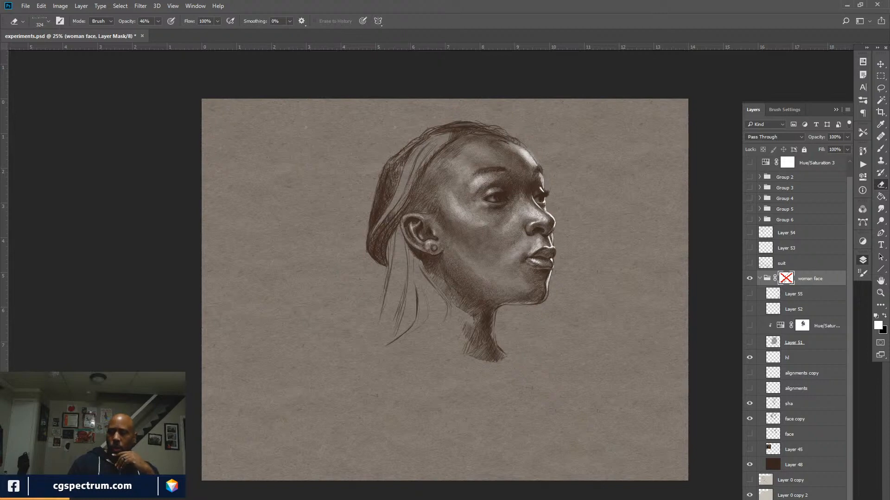
Add a new layer in the woman face group and sketch a long diagonal staff behind the woman with the dark Brush
{"action": "key", "text": "ctrl+shift+alt+n"}
{"action": "key", "text": "x"}
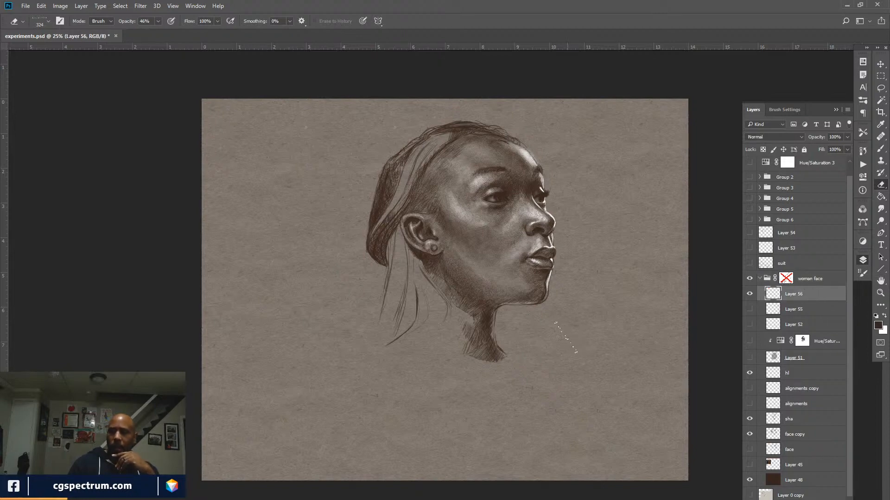
{"action": "key", "text": "b"}
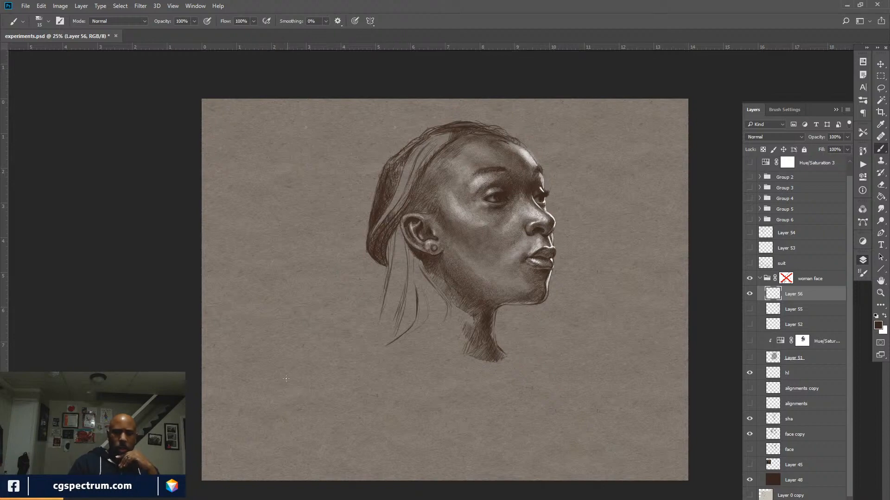
{"action": "left_click_drag", "start_coordinate": [341, 290], "coordinate": [373, 417]}
{"action": "left_click_drag", "start_coordinate": [304, 208], "coordinate": [373, 439]}
{"action": "mouse_move", "coordinate": [360, 404]}
{"action": "left_mouse_down"}
{"action": "mouse_move", "coordinate": [280, 152]}
{"action": "mouse_move", "coordinate": [366, 422]}
{"action": "left_mouse_up"}
{"action": "mouse_move", "coordinate": [290, 145]}
{"action": "left_mouse_down"}
{"action": "mouse_move", "coordinate": [380, 455]}
{"action": "mouse_move", "coordinate": [369, 418]}
{"action": "left_mouse_up"}
Sketch the neckline of a draped garment and its gathered folds over the front shoulder
{"action": "left_click_drag", "start_coordinate": [385, 344], "coordinate": [487, 393]}
{"action": "left_click_drag", "start_coordinate": [511, 366], "coordinate": [496, 392]}
{"action": "mouse_move", "coordinate": [467, 364]}
{"action": "left_mouse_down"}
{"action": "mouse_move", "coordinate": [480, 369]}
{"action": "mouse_move", "coordinate": [526, 348]}
{"action": "mouse_move", "coordinate": [547, 361]}
{"action": "mouse_move", "coordinate": [519, 407]}
{"action": "left_mouse_up"}
{"action": "left_click_drag", "start_coordinate": [546, 346], "coordinate": [521, 408]}
{"action": "mouse_move", "coordinate": [515, 338]}
{"action": "left_mouse_down"}
{"action": "mouse_move", "coordinate": [561, 379]}
{"action": "mouse_move", "coordinate": [556, 358]}
{"action": "mouse_move", "coordinate": [564, 370]}
{"action": "mouse_move", "coordinate": [558, 406]}
{"action": "left_mouse_up"}
{"action": "left_click_drag", "start_coordinate": [560, 392], "coordinate": [541, 403]}
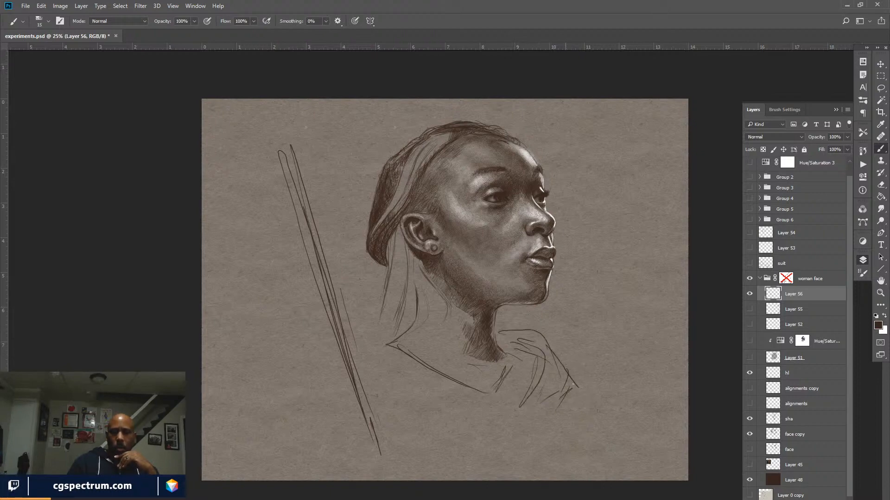
{"action": "mouse_move", "coordinate": [528, 358]}
{"action": "left_mouse_down"}
{"action": "mouse_move", "coordinate": [508, 398]}
{"action": "mouse_move", "coordinate": [512, 373]}
{"action": "left_mouse_up"}
{"action": "left_click_drag", "start_coordinate": [514, 377], "coordinate": [500, 407]}
{"action": "left_click_drag", "start_coordinate": [501, 406], "coordinate": [492, 423]}
{"action": "mouse_move", "coordinate": [548, 341]}
{"action": "left_mouse_down"}
{"action": "mouse_move", "coordinate": [577, 372]}
{"action": "mouse_move", "coordinate": [578, 389]}
{"action": "mouse_move", "coordinate": [527, 470]}
{"action": "left_mouse_up"}
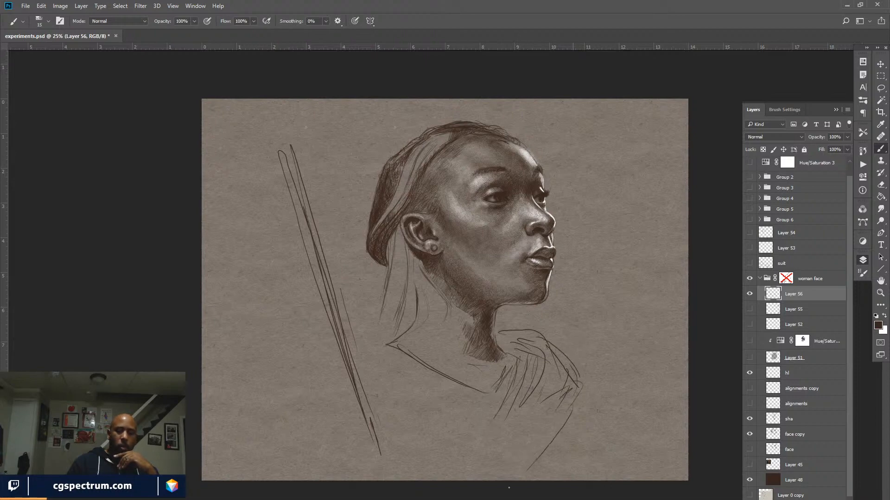
Draw long diagonal drapery folds running down the chest and the front side of the garment
{"action": "left_click_drag", "start_coordinate": [554, 434], "coordinate": [520, 474]}
{"action": "left_click_drag", "start_coordinate": [513, 394], "coordinate": [438, 466]}
{"action": "left_click_drag", "start_coordinate": [523, 364], "coordinate": [431, 468]}
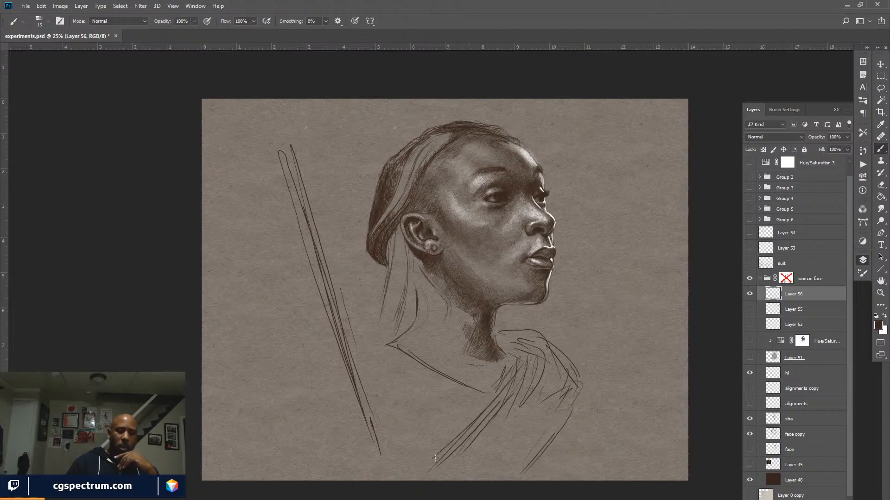
{"action": "left_click_drag", "start_coordinate": [467, 429], "coordinate": [432, 461]}
{"action": "left_click_drag", "start_coordinate": [530, 386], "coordinate": [475, 464]}
{"action": "left_click_drag", "start_coordinate": [550, 444], "coordinate": [533, 480]}
{"action": "left_click_drag", "start_coordinate": [570, 420], "coordinate": [547, 480]}
{"action": "left_click_drag", "start_coordinate": [567, 421], "coordinate": [557, 448]}
{"action": "left_click_drag", "start_coordinate": [585, 399], "coordinate": [579, 433]}
{"action": "left_click_drag", "start_coordinate": [588, 397], "coordinate": [573, 442]}
{"action": "left_click_drag", "start_coordinate": [576, 415], "coordinate": [557, 449]}
Sketch the garment's folds across the back shoulder and chest, and outline the rear arm behind the staff
{"action": "left_click_drag", "start_coordinate": [416, 371], "coordinate": [486, 404]}
{"action": "left_click_drag", "start_coordinate": [399, 351], "coordinate": [482, 396]}
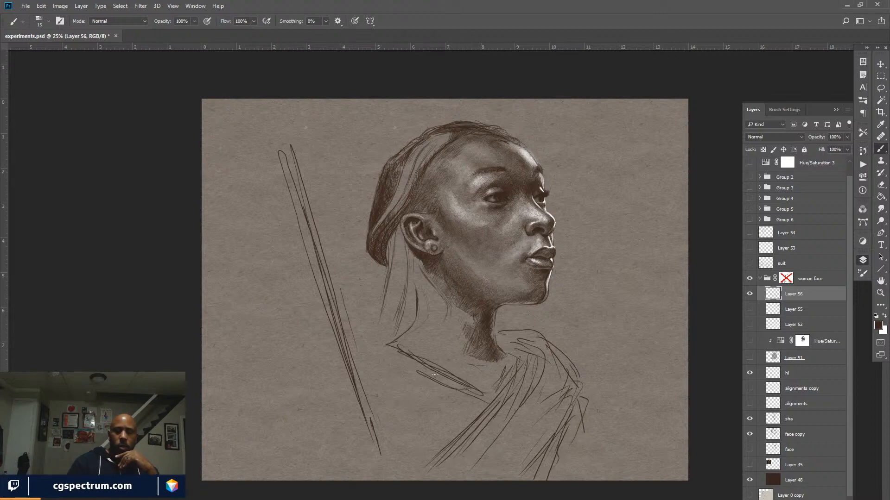
{"action": "left_click_drag", "start_coordinate": [417, 365], "coordinate": [464, 388]}
{"action": "mouse_move", "coordinate": [387, 336]}
{"action": "left_mouse_down"}
{"action": "mouse_move", "coordinate": [357, 347]}
{"action": "mouse_move", "coordinate": [396, 394]}
{"action": "left_mouse_up"}
{"action": "mouse_move", "coordinate": [330, 360]}
{"action": "left_mouse_down"}
{"action": "mouse_move", "coordinate": [346, 387]}
{"action": "mouse_move", "coordinate": [335, 359]}
{"action": "mouse_move", "coordinate": [349, 386]}
{"action": "mouse_move", "coordinate": [389, 410]}
{"action": "mouse_move", "coordinate": [430, 457]}
{"action": "left_mouse_up"}
{"action": "mouse_move", "coordinate": [370, 371]}
{"action": "left_mouse_down"}
{"action": "mouse_move", "coordinate": [435, 415]}
{"action": "mouse_move", "coordinate": [444, 403]}
{"action": "left_mouse_up"}
{"action": "mouse_move", "coordinate": [403, 390]}
{"action": "left_mouse_down"}
{"action": "mouse_move", "coordinate": [458, 427]}
{"action": "mouse_move", "coordinate": [472, 416]}
{"action": "left_mouse_up"}
{"action": "left_click_drag", "start_coordinate": [402, 407], "coordinate": [423, 434]}
{"action": "mouse_move", "coordinate": [312, 380]}
{"action": "left_mouse_down"}
{"action": "mouse_move", "coordinate": [310, 438]}
{"action": "mouse_move", "coordinate": [322, 475]}
{"action": "left_mouse_up"}
{"action": "left_click_drag", "start_coordinate": [319, 363], "coordinate": [304, 458]}
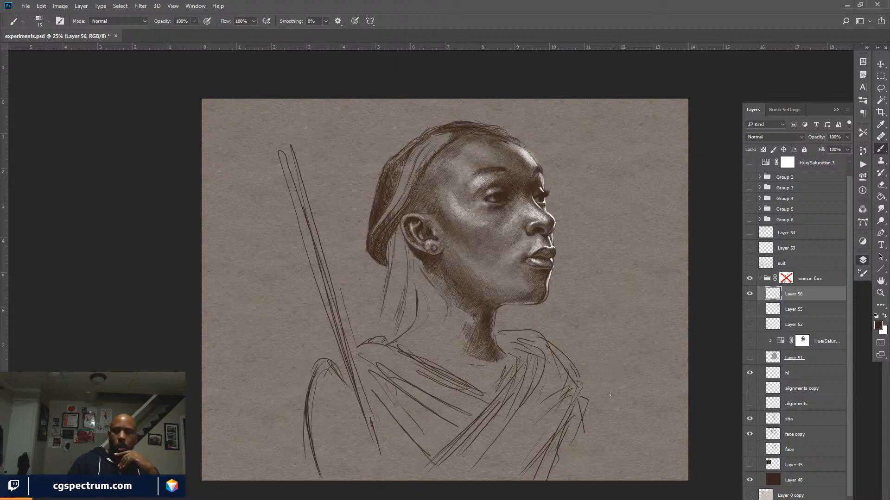
Add short looping fold strokes at the garment's lower front edge beside the front arm
{"action": "mouse_move", "coordinate": [585, 428]}
{"action": "left_mouse_down"}
{"action": "mouse_move", "coordinate": [594, 449]}
{"action": "mouse_move", "coordinate": [586, 456]}
{"action": "left_mouse_up"}
{"action": "mouse_move", "coordinate": [573, 445]}
{"action": "left_mouse_down"}
{"action": "mouse_move", "coordinate": [566, 465]}
{"action": "mouse_move", "coordinate": [588, 450]}
{"action": "left_mouse_up"}
{"action": "mouse_move", "coordinate": [579, 456]}
{"action": "left_mouse_down"}
{"action": "mouse_move", "coordinate": [592, 421]}
{"action": "mouse_move", "coordinate": [599, 468]}
{"action": "left_mouse_up"}
{"action": "left_click_drag", "start_coordinate": [573, 422], "coordinate": [587, 454]}
{"action": "mouse_move", "coordinate": [588, 456]}
{"action": "left_mouse_down"}
{"action": "mouse_move", "coordinate": [601, 480]}
{"action": "mouse_move", "coordinate": [593, 482]}
{"action": "left_mouse_up"}
{"action": "left_click_drag", "start_coordinate": [593, 432], "coordinate": [600, 466]}
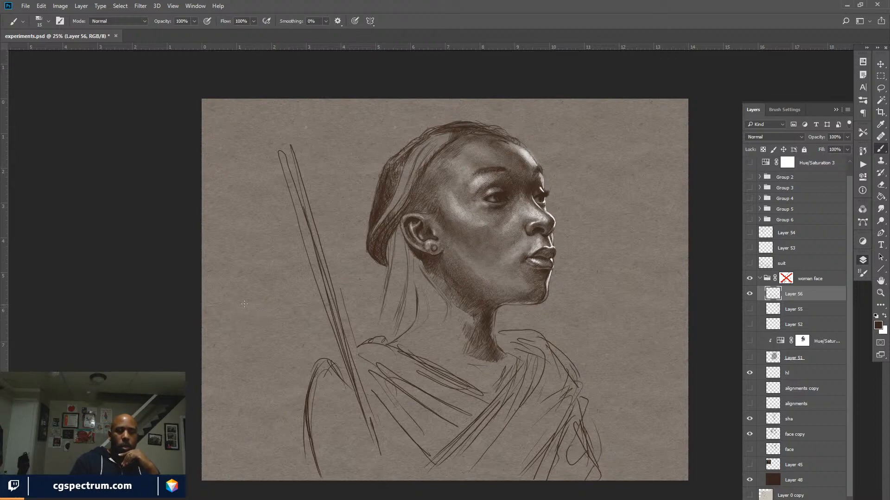
Rough in distant building and landscape shapes in the background behind the staff and in front of the chest
{"action": "mouse_move", "coordinate": [231, 307]}
{"action": "left_mouse_down"}
{"action": "mouse_move", "coordinate": [243, 292]}
{"action": "mouse_move", "coordinate": [274, 281]}
{"action": "mouse_move", "coordinate": [279, 327]}
{"action": "left_mouse_up"}
{"action": "left_click_drag", "start_coordinate": [287, 293], "coordinate": [307, 322]}
{"action": "mouse_move", "coordinate": [267, 343]}
{"action": "left_mouse_down"}
{"action": "mouse_move", "coordinate": [290, 339]}
{"action": "mouse_move", "coordinate": [274, 350]}
{"action": "mouse_move", "coordinate": [300, 360]}
{"action": "left_mouse_up"}
{"action": "mouse_move", "coordinate": [232, 340]}
{"action": "left_mouse_down"}
{"action": "mouse_move", "coordinate": [242, 361]}
{"action": "mouse_move", "coordinate": [232, 370]}
{"action": "mouse_move", "coordinate": [253, 358]}
{"action": "left_mouse_up"}
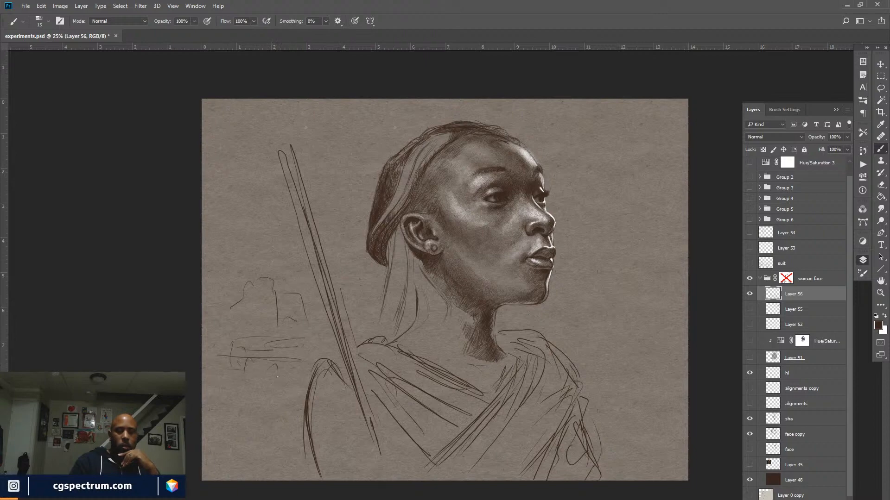
{"action": "mouse_move", "coordinate": [592, 342]}
{"action": "left_mouse_down"}
{"action": "mouse_move", "coordinate": [630, 344]}
{"action": "mouse_move", "coordinate": [637, 333]}
{"action": "left_mouse_up"}
{"action": "left_click_drag", "start_coordinate": [589, 302], "coordinate": [605, 293]}
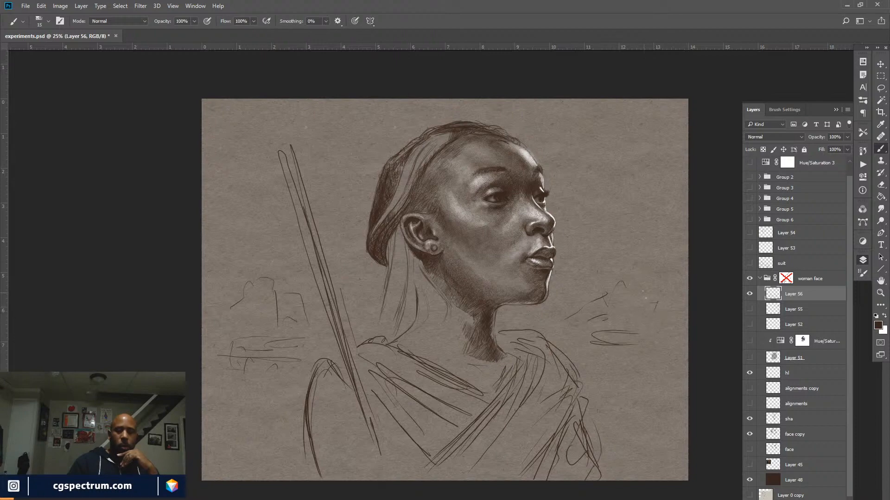
Sketch a curling cloud in the sky in front of the face and a small sun over horizon lines
{"action": "mouse_move", "coordinate": [631, 104]}
{"action": "left_mouse_down"}
{"action": "mouse_move", "coordinate": [600, 134]}
{"action": "mouse_move", "coordinate": [622, 161]}
{"action": "mouse_move", "coordinate": [580, 178]}
{"action": "mouse_move", "coordinate": [635, 167]}
{"action": "left_mouse_up"}
{"action": "left_click_drag", "start_coordinate": [659, 143], "coordinate": [644, 163]}
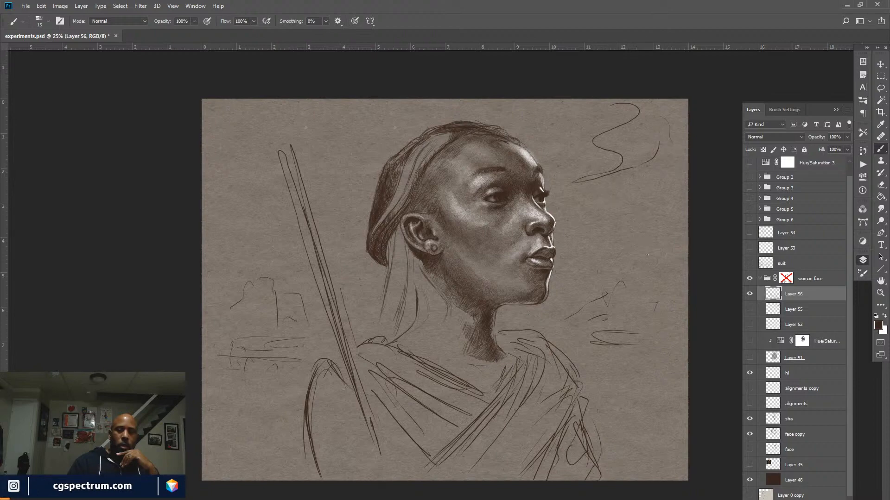
{"action": "mouse_move", "coordinate": [650, 247]}
{"action": "left_mouse_down"}
{"action": "mouse_move", "coordinate": [647, 264]}
{"action": "mouse_move", "coordinate": [658, 267]}
{"action": "mouse_move", "coordinate": [586, 281]}
{"action": "left_mouse_up"}
{"action": "left_click_drag", "start_coordinate": [678, 272], "coordinate": [656, 275]}
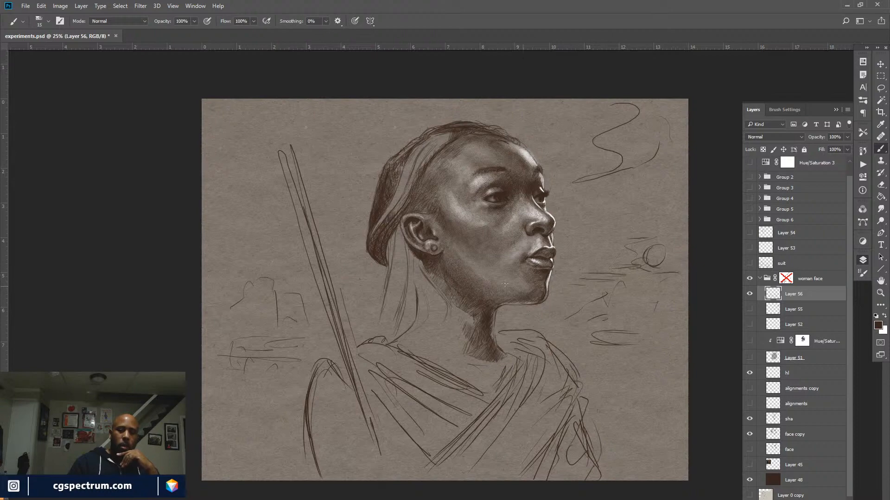
Add loose sky strokes around the staff and dark upright shapes in the background on both sides of the figure
{"action": "mouse_move", "coordinate": [246, 108]}
{"action": "left_mouse_down"}
{"action": "mouse_move", "coordinate": [278, 101]}
{"action": "mouse_move", "coordinate": [311, 115]}
{"action": "left_mouse_up"}
{"action": "mouse_move", "coordinate": [334, 134]}
{"action": "left_mouse_down"}
{"action": "mouse_move", "coordinate": [327, 149]}
{"action": "mouse_move", "coordinate": [346, 179]}
{"action": "left_mouse_up"}
{"action": "left_click_drag", "start_coordinate": [256, 212], "coordinate": [277, 217]}
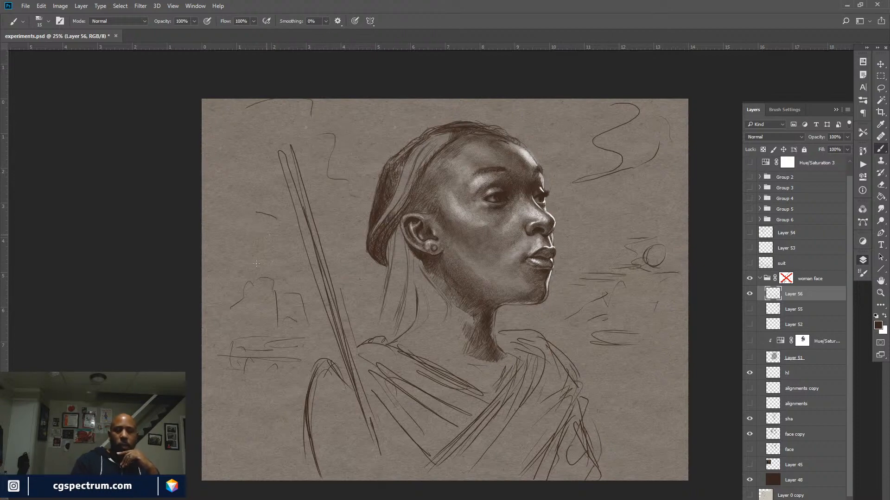
{"action": "left_click_drag", "start_coordinate": [250, 307], "coordinate": [252, 385]}
{"action": "left_click_drag", "start_coordinate": [308, 333], "coordinate": [307, 349]}
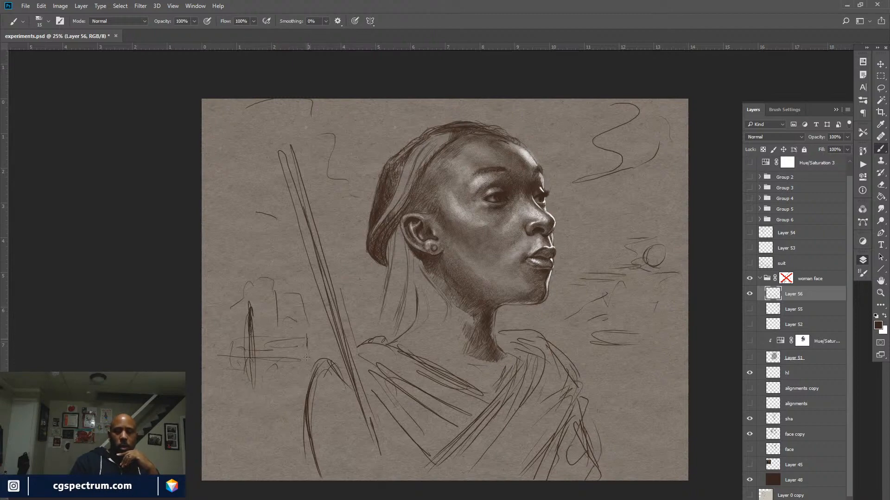
{"action": "mouse_move", "coordinate": [648, 326]}
{"action": "left_mouse_down"}
{"action": "mouse_move", "coordinate": [645, 336]}
{"action": "mouse_move", "coordinate": [648, 310]}
{"action": "mouse_move", "coordinate": [648, 374]}
{"action": "mouse_move", "coordinate": [646, 346]}
{"action": "left_mouse_up"}
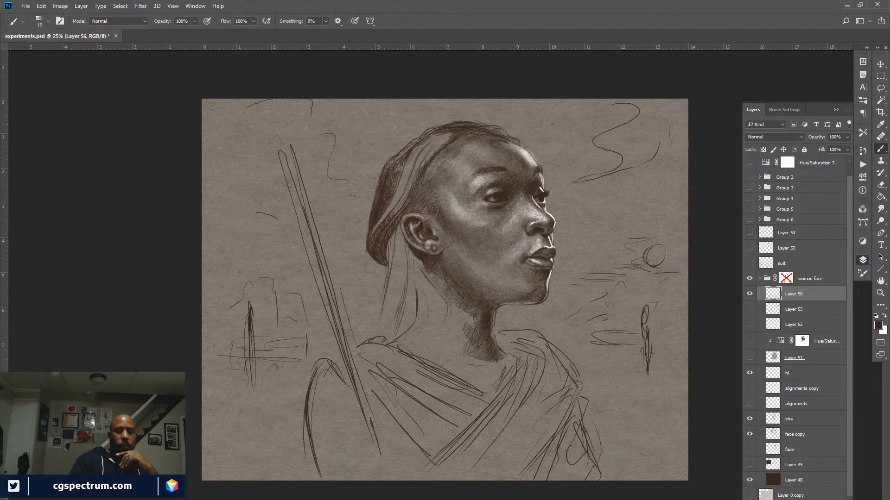
Extend the staff up to the canvas's upper edge with a wider tip, and save the document
{"action": "mouse_move", "coordinate": [264, 107]}
{"action": "left_mouse_down"}
{"action": "mouse_move", "coordinate": [296, 181]}
{"action": "mouse_move", "coordinate": [277, 98]}
{"action": "left_mouse_up"}
{"action": "left_click_drag", "start_coordinate": [259, 99], "coordinate": [268, 135]}
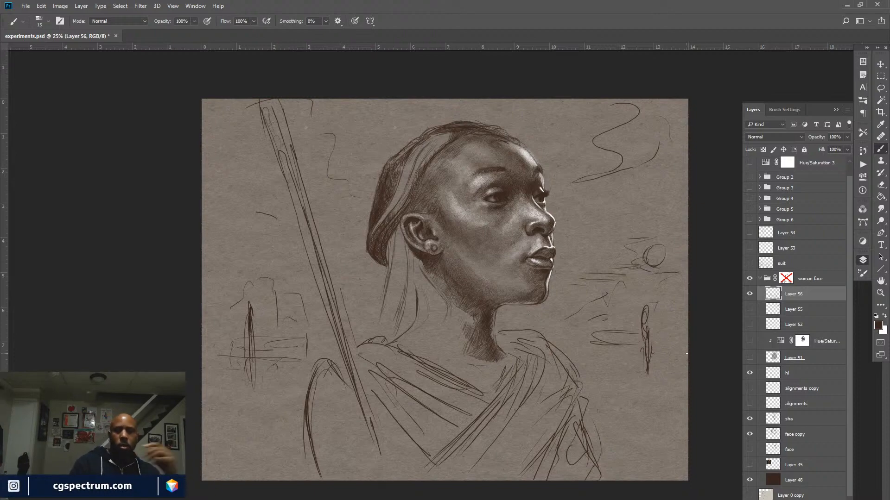
{"action": "middle_click", "coordinate": [512, 261]}
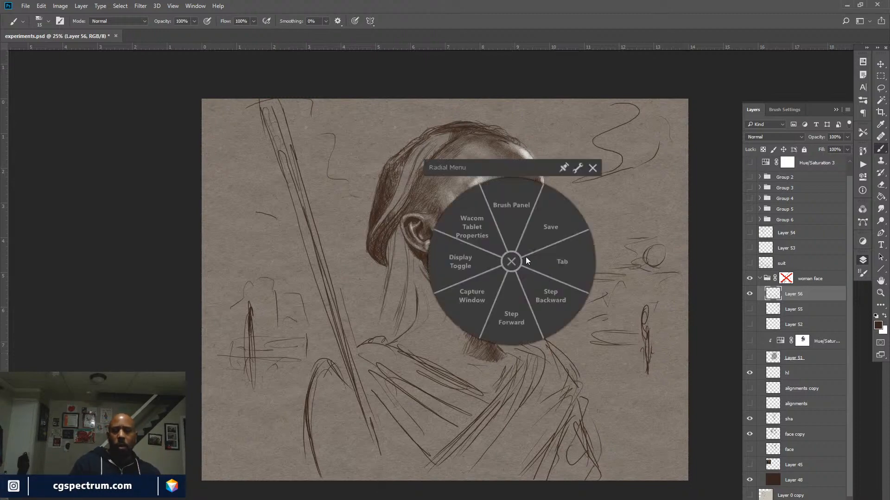
{"action": "left_click", "coordinate": [550, 226]}
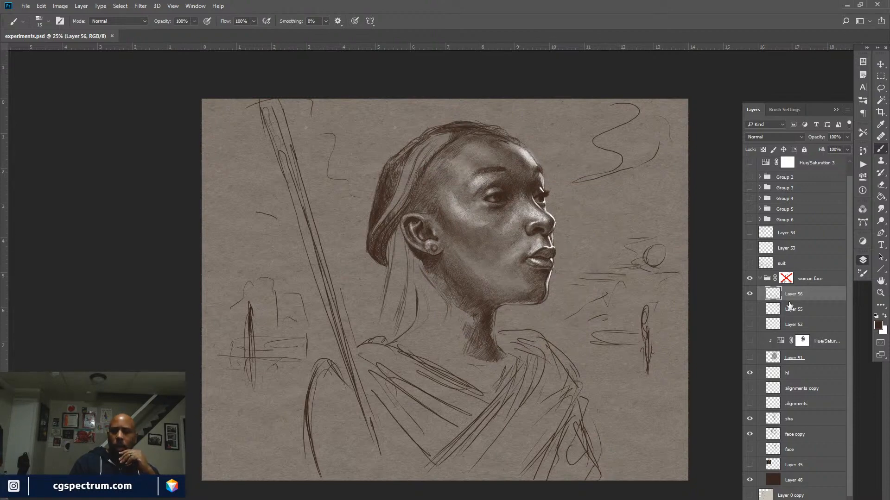
Collapse and hide the woman face group, and show Group 2 with the man's reference photo and head sketch
{"action": "left_click", "coordinate": [759, 279]}
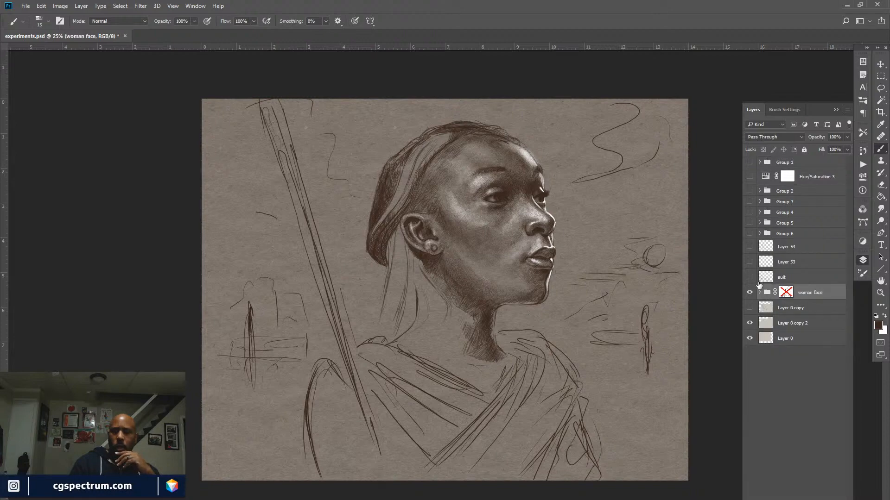
{"action": "left_click", "coordinate": [749, 234]}
{"action": "left_click", "coordinate": [749, 234]}
{"action": "left_click", "coordinate": [749, 223]}
{"action": "left_click", "coordinate": [749, 223]}
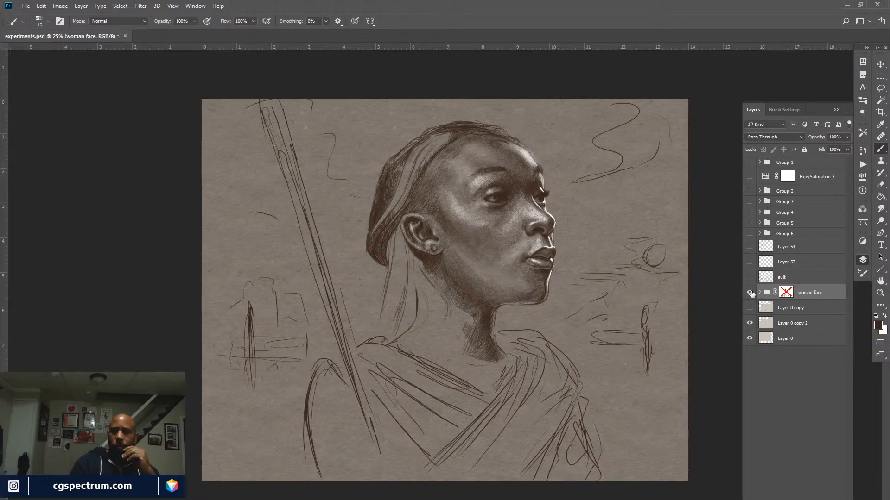
{"action": "left_click", "coordinate": [749, 294]}
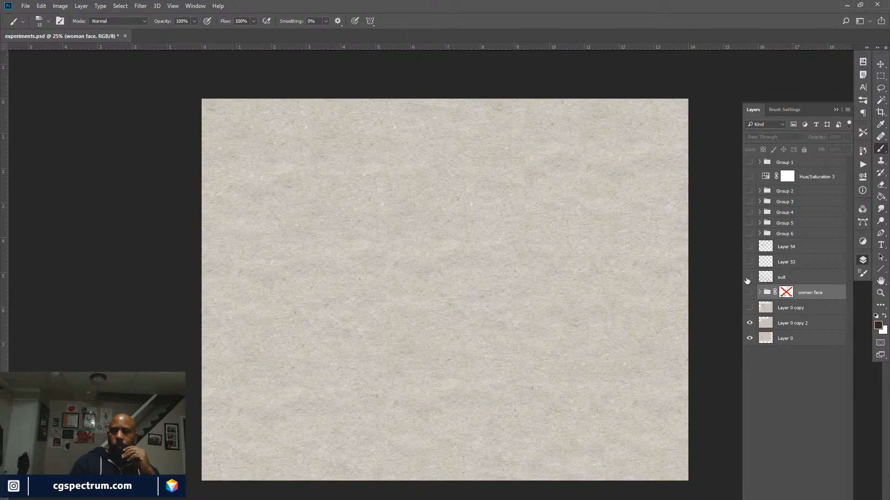
{"action": "left_click", "coordinate": [749, 202]}
{"action": "left_click", "coordinate": [749, 202]}
{"action": "left_click", "coordinate": [749, 191]}
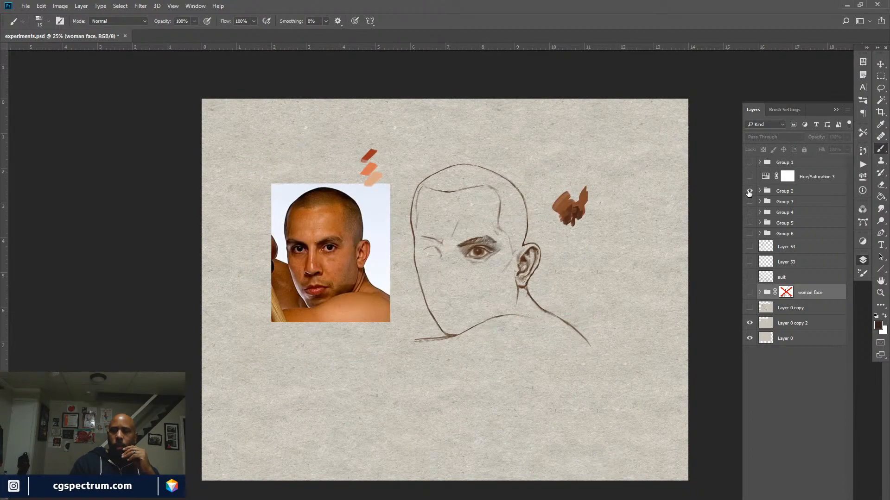
Expand Group 2, hide Layer 12 and make Layer 10 copy the active layer
{"action": "left_click", "coordinate": [784, 192]}
{"action": "left_click", "coordinate": [759, 191]}
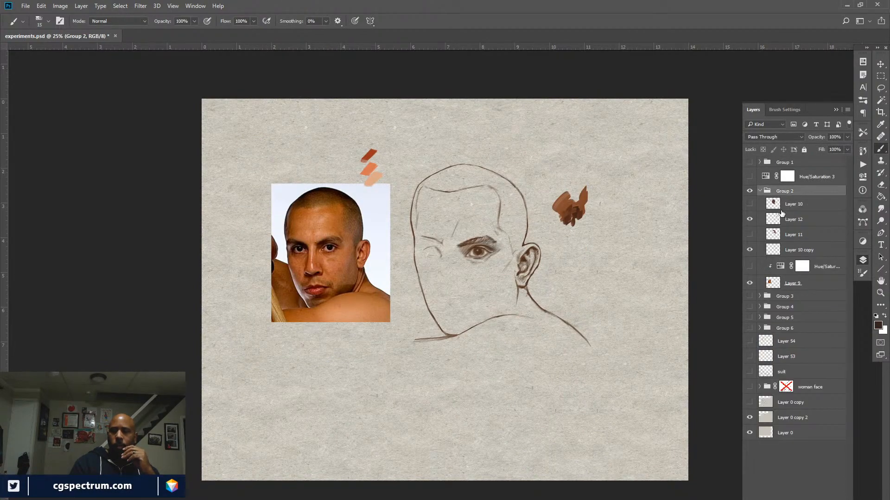
{"action": "left_click", "coordinate": [770, 224]}
{"action": "left_click", "coordinate": [750, 219]}
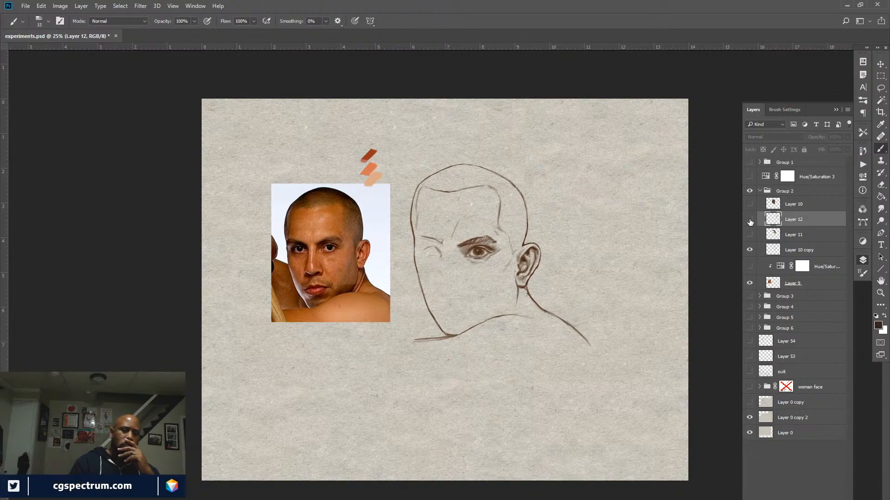
{"action": "left_click", "coordinate": [749, 219]}
{"action": "left_click", "coordinate": [749, 219]}
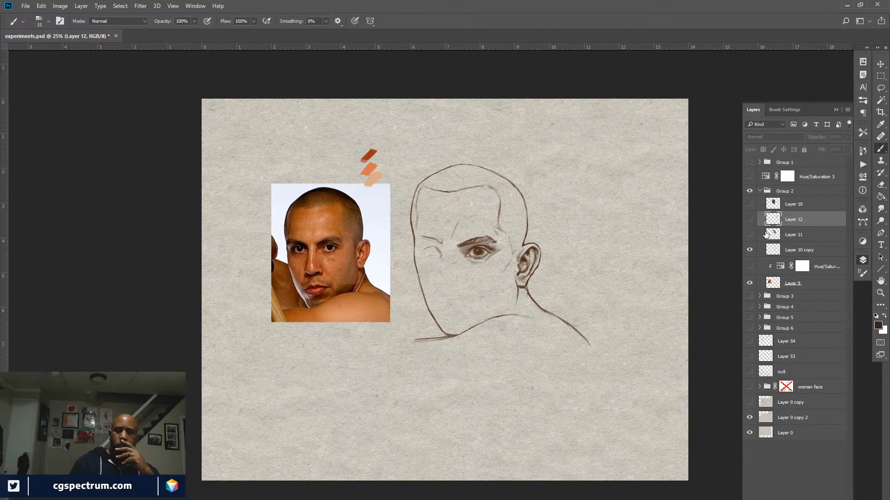
{"action": "left_click", "coordinate": [775, 251]}
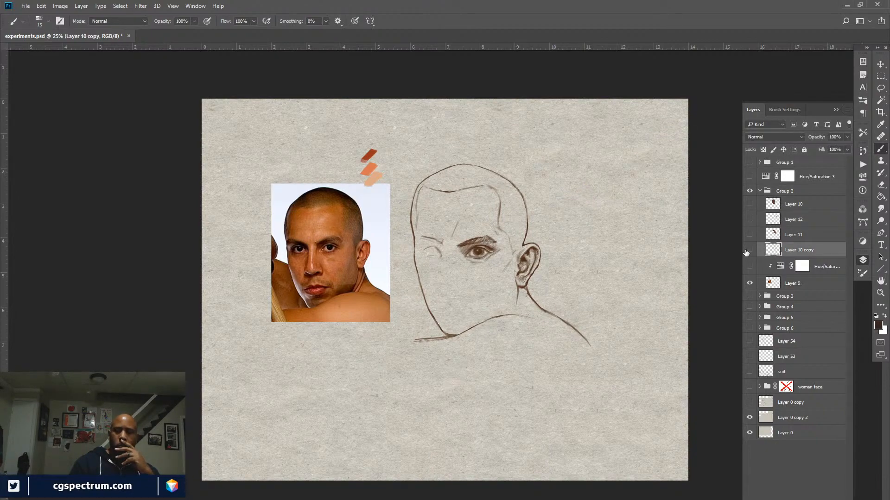
{"action": "left_click", "coordinate": [749, 250]}
{"action": "left_click", "coordinate": [749, 251]}
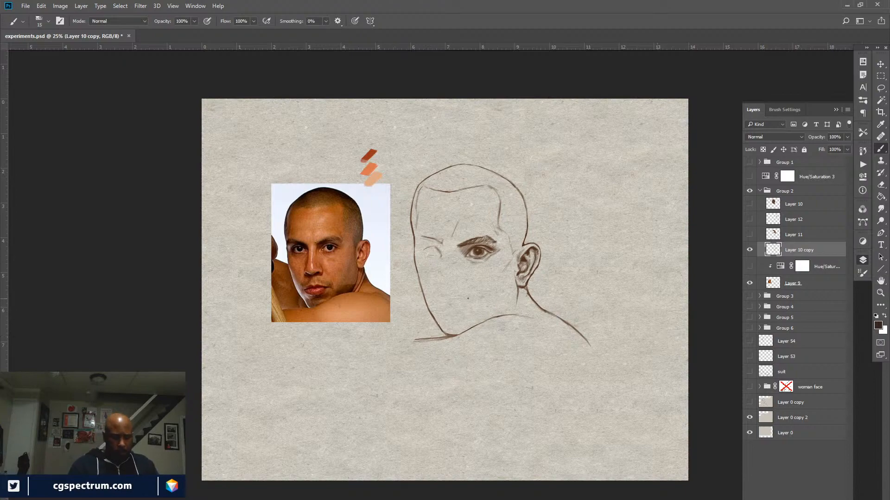
Choose the tapered 25 px tip for the brush
{"action": "key", "text": "ctrl+plus"}
{"action": "key", "text": "ctrl+plus"}
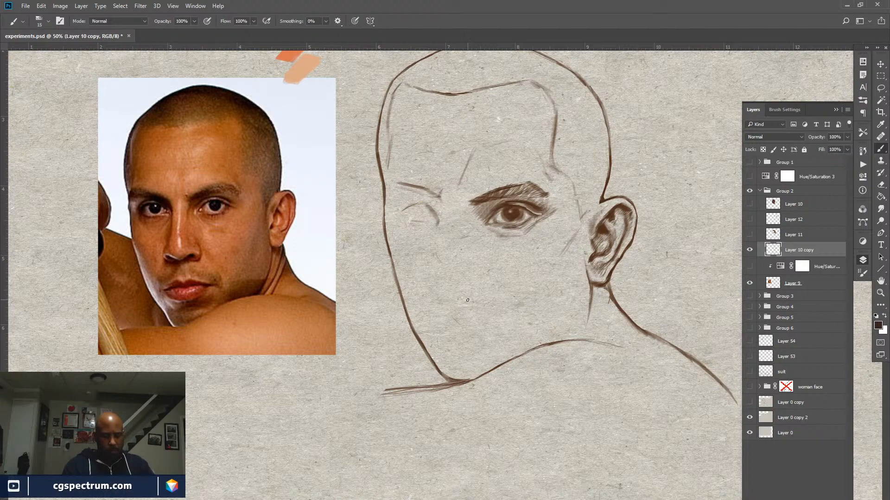
{"action": "key", "text": "F5"}
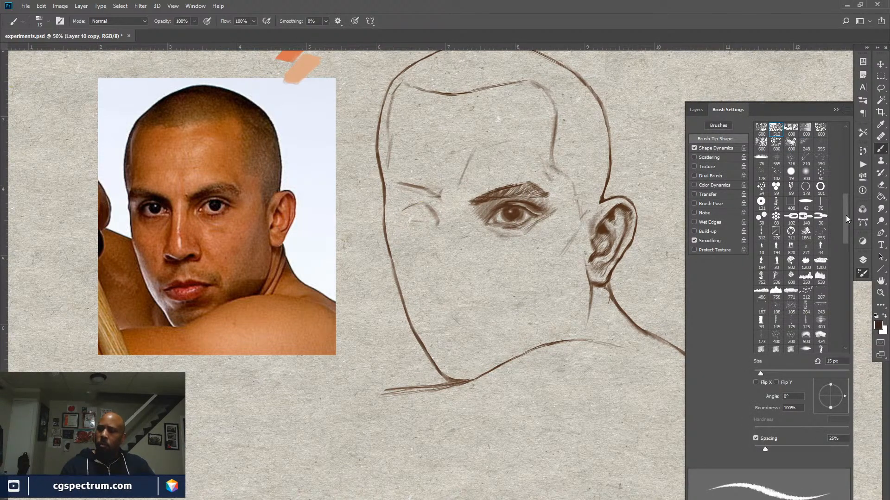
{"action": "left_click_drag", "start_coordinate": [845, 215], "coordinate": [843, 152]}
{"action": "left_click", "coordinate": [770, 203]}
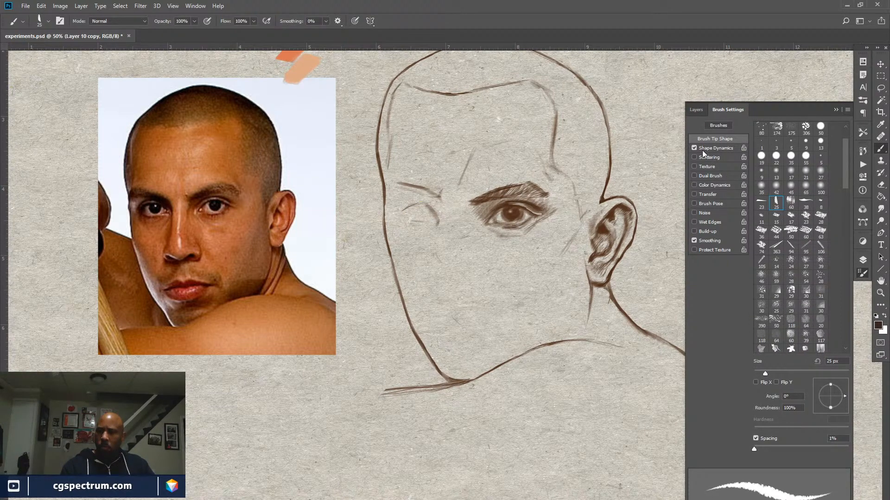
{"action": "key", "text": "F5"}
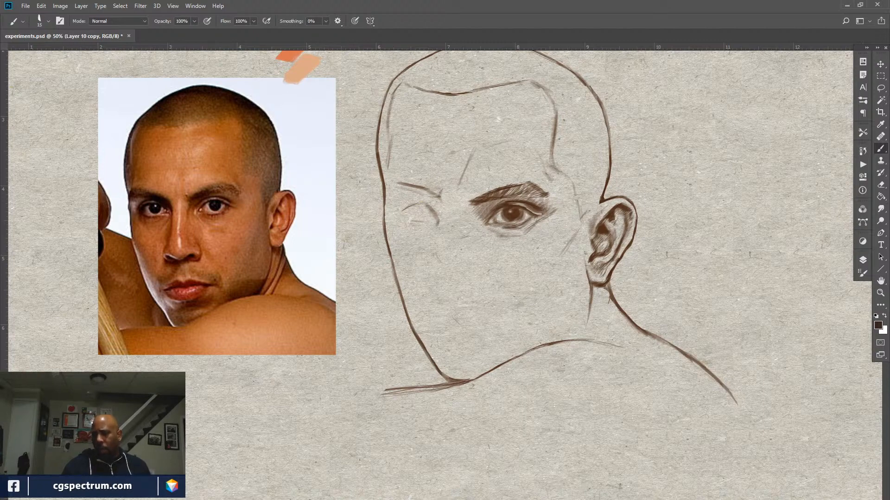
Collapse and hide Group 2, and view the Group 5 illustration of the bearded swordsman
{"action": "left_click", "coordinate": [862, 260]}
{"action": "left_click", "coordinate": [766, 191]}
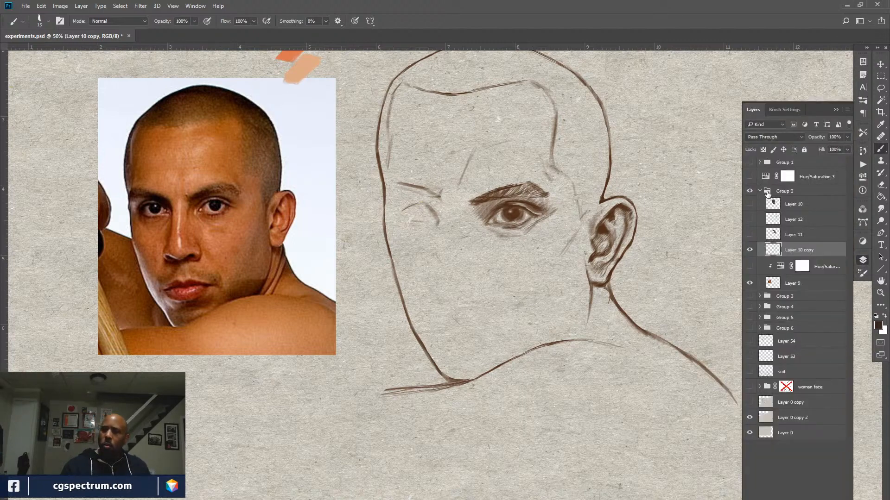
{"action": "left_click", "coordinate": [760, 190]}
{"action": "left_click", "coordinate": [749, 191]}
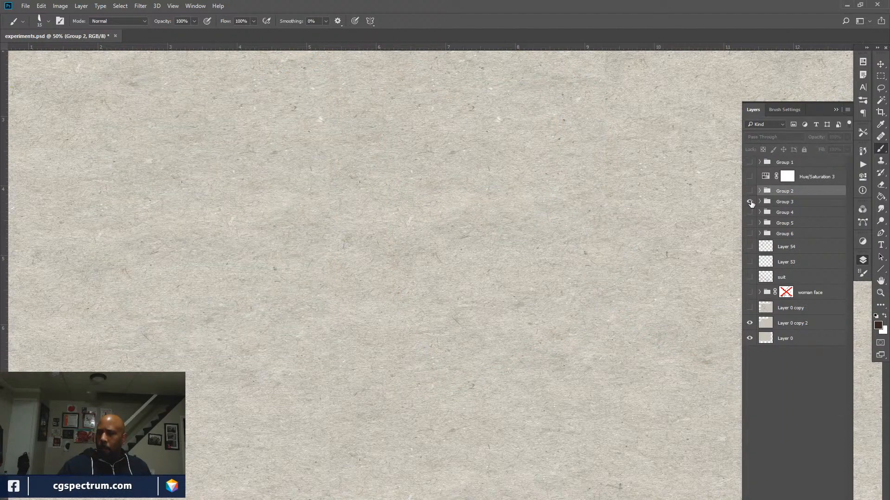
{"action": "left_click", "coordinate": [749, 201]}
{"action": "left_click", "coordinate": [749, 201]}
{"action": "left_click", "coordinate": [749, 223]}
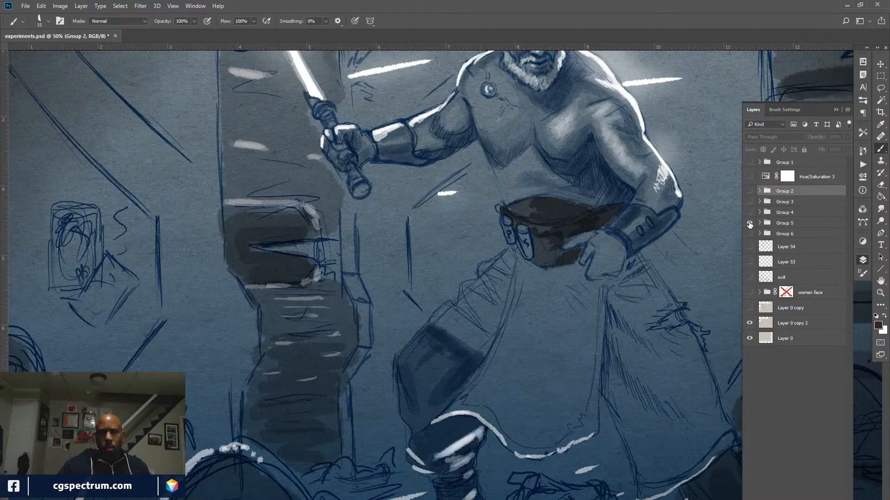
{"action": "key", "text": "ctrl+minus"}
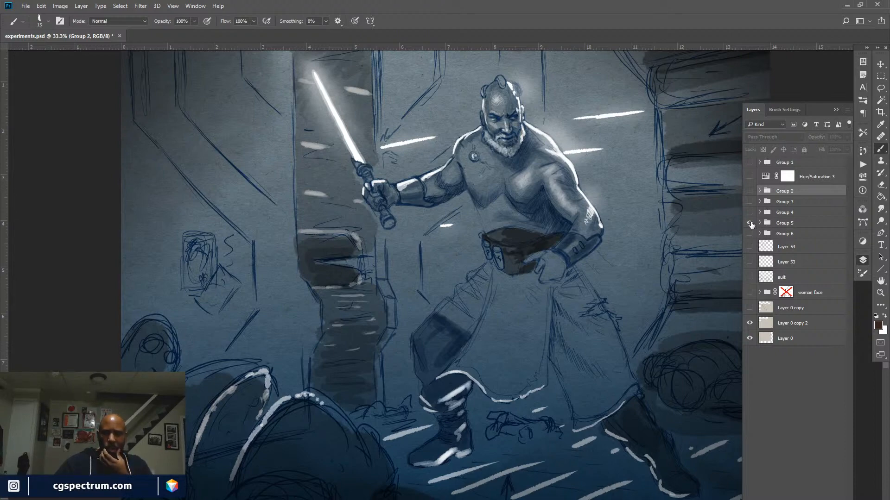
Show Group 2 again in place of Group 5 and select Layer 10 copy inside it
{"action": "left_click", "coordinate": [750, 191]}
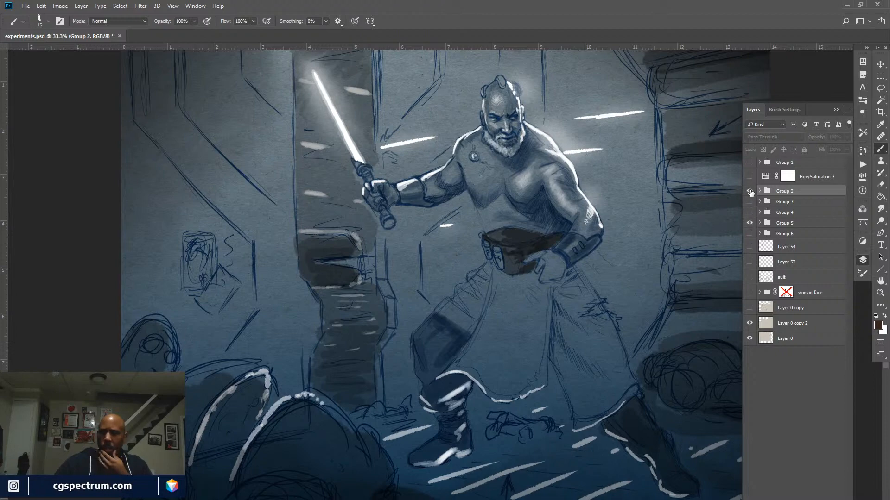
{"action": "left_click", "coordinate": [750, 224]}
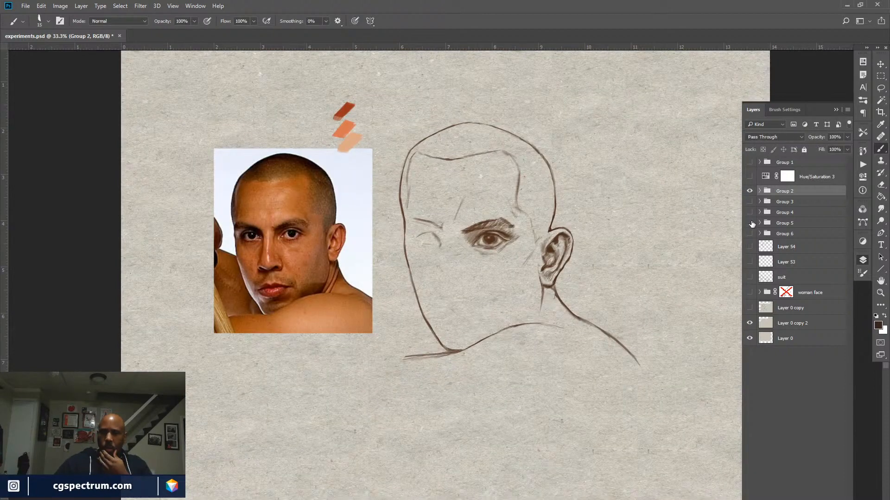
{"action": "left_click", "coordinate": [759, 192]}
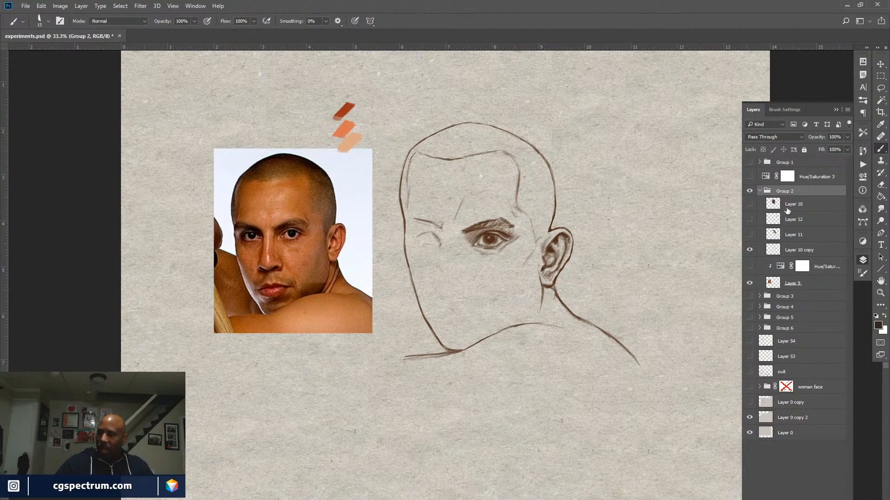
{"action": "left_click", "coordinate": [800, 251]}
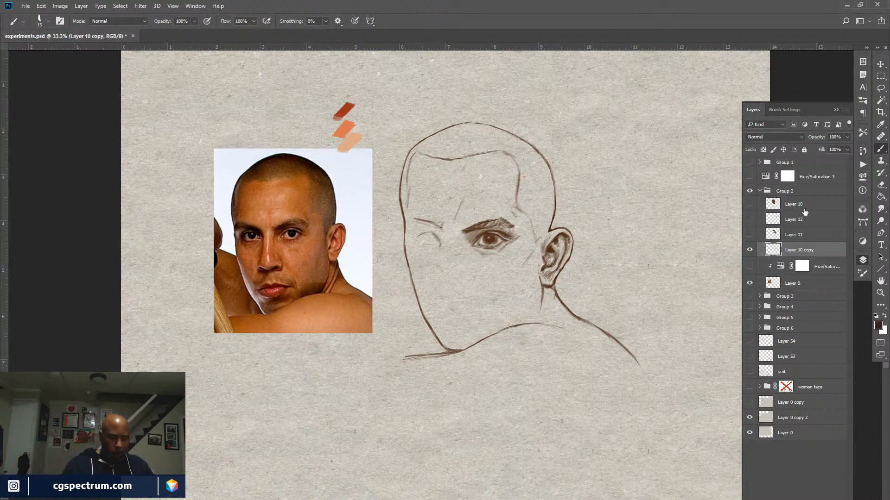
Set the brush opacity to 62% and darken the outer corner of the far eye
{"action": "key", "text": "ctrl+plus"}
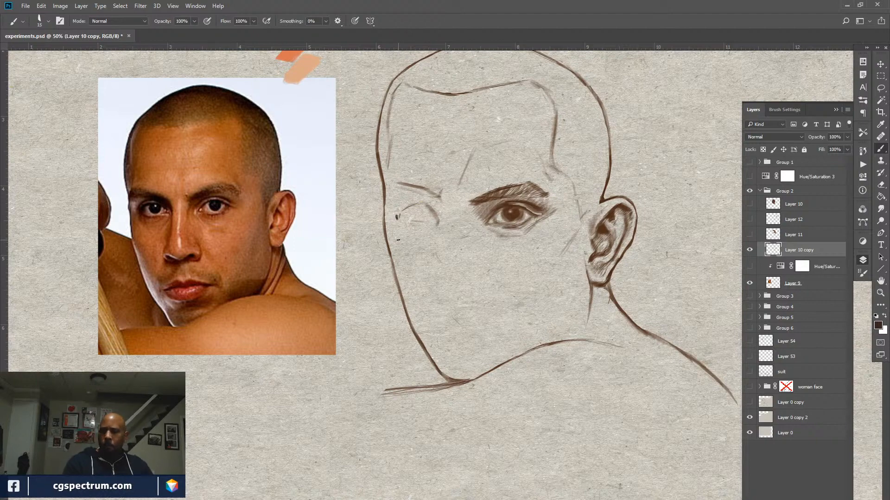
{"action": "left_click_drag", "start_coordinate": [168, 27], "coordinate": [158, 24]}
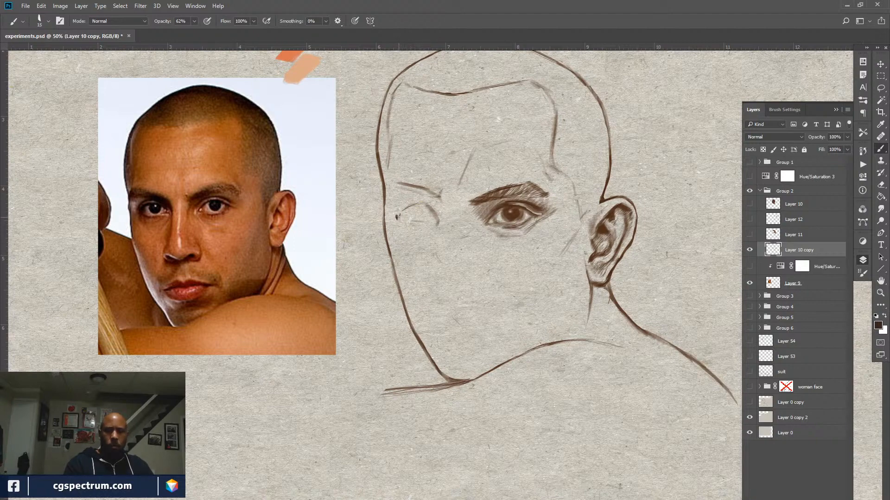
{"action": "left_click_drag", "start_coordinate": [397, 215], "coordinate": [398, 219]}
Sample the dark brown of the near eye, set the brush opacity to 54% and darken the eyebrow above it
{"action": "left_click", "coordinate": [509, 213], "text": "alt"}
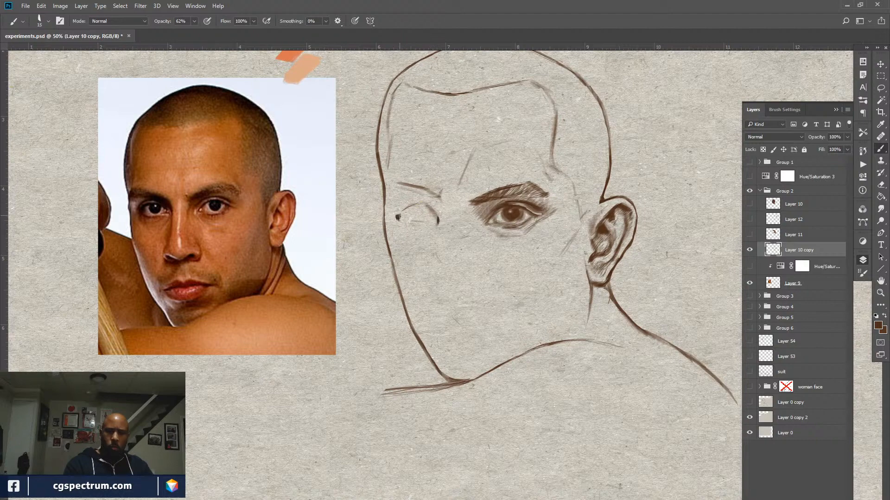
{"action": "left_click_drag", "start_coordinate": [167, 21], "coordinate": [161, 21]}
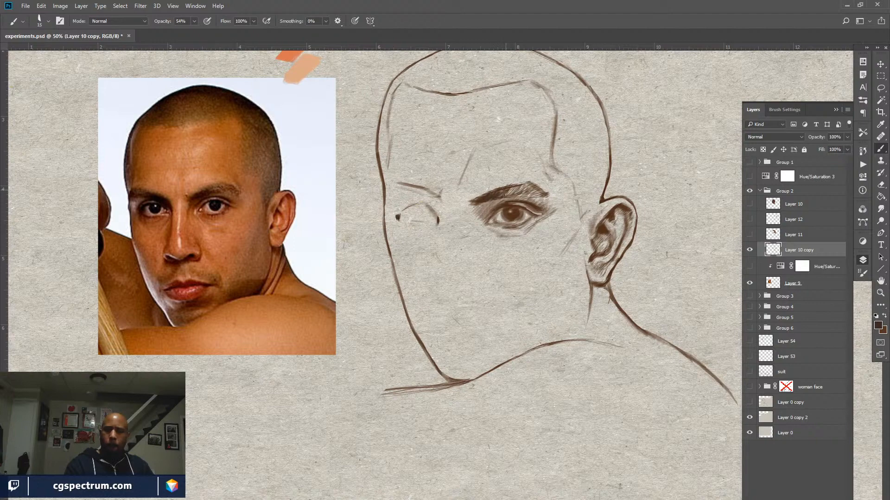
{"action": "left_click_drag", "start_coordinate": [504, 195], "coordinate": [507, 195]}
{"action": "left_click_drag", "start_coordinate": [495, 201], "coordinate": [502, 198]}
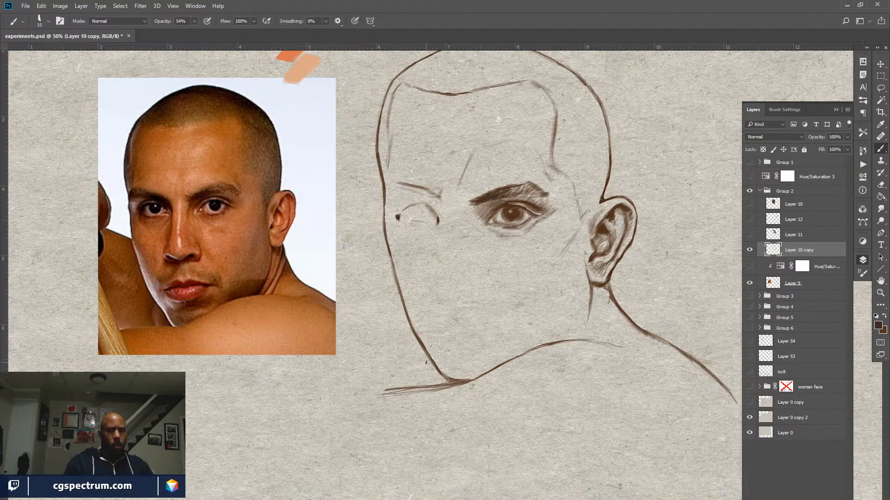
{"action": "mouse_move", "coordinate": [525, 279]}
{"action": "left_mouse_down"}
{"action": "mouse_move", "coordinate": [537, 310]}
{"action": "mouse_move", "coordinate": [584, 296]}
{"action": "left_mouse_up"}
Set up the Eraser in Brush mode with the hard round 123 px tip
{"action": "key", "text": "ctrl+minus"}
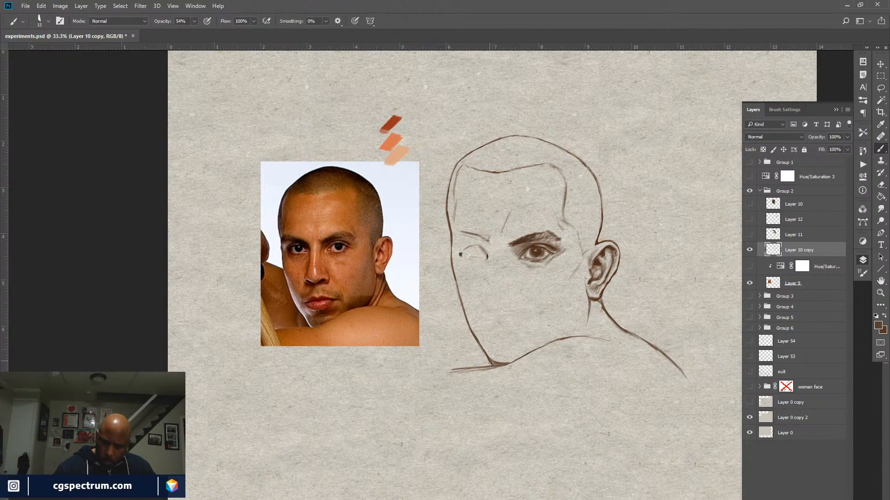
{"action": "key", "text": "e"}
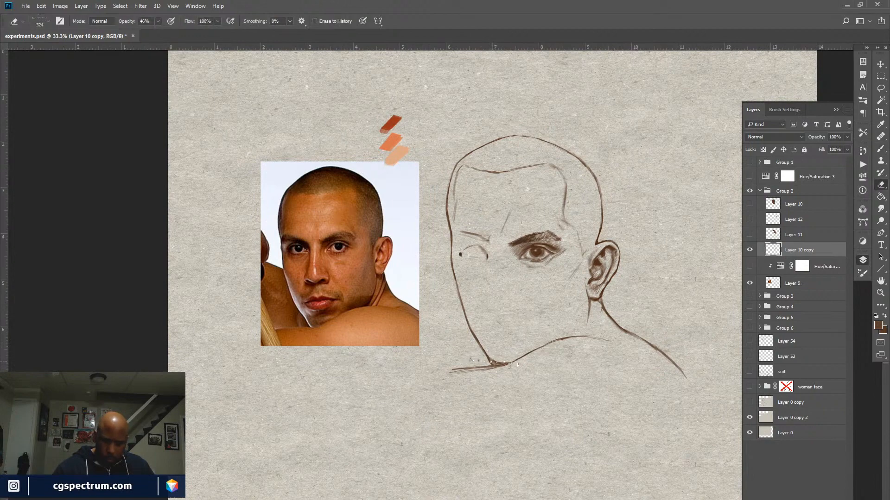
{"action": "key", "text": "F5"}
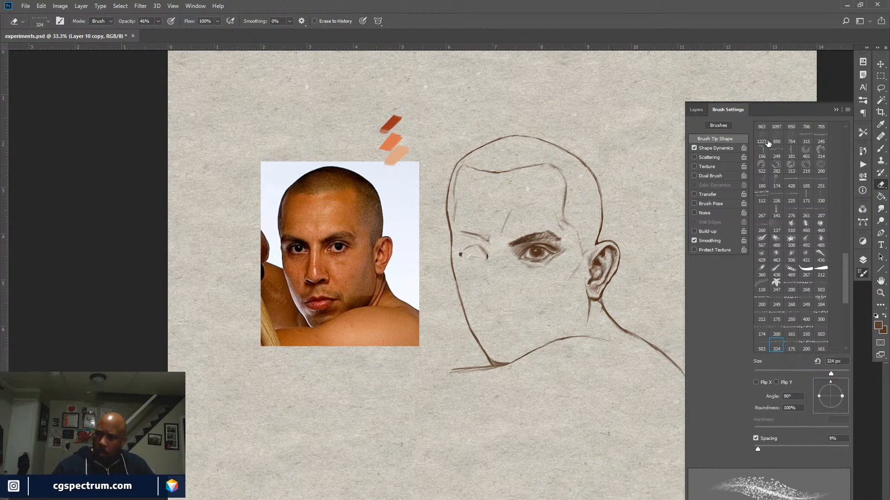
{"action": "scroll", "coordinate": [846, 148], "scroll_direction": "up", "scroll_amount": 15}
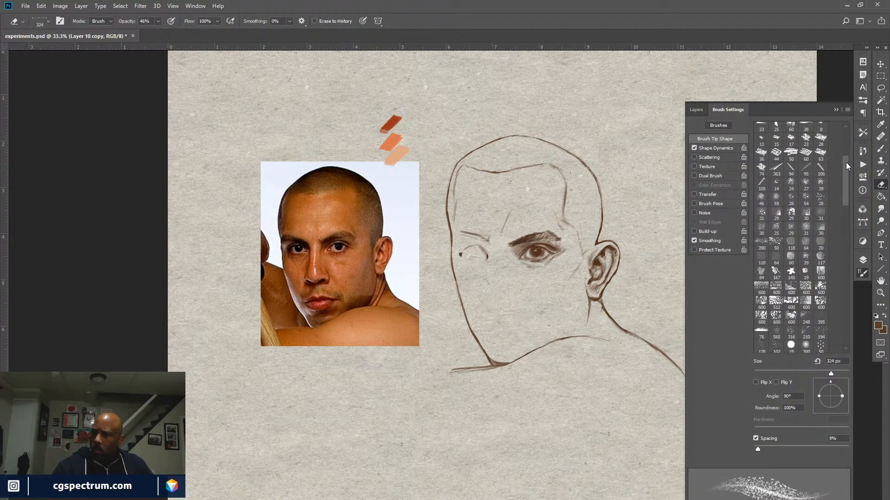
{"action": "left_click", "coordinate": [776, 126]}
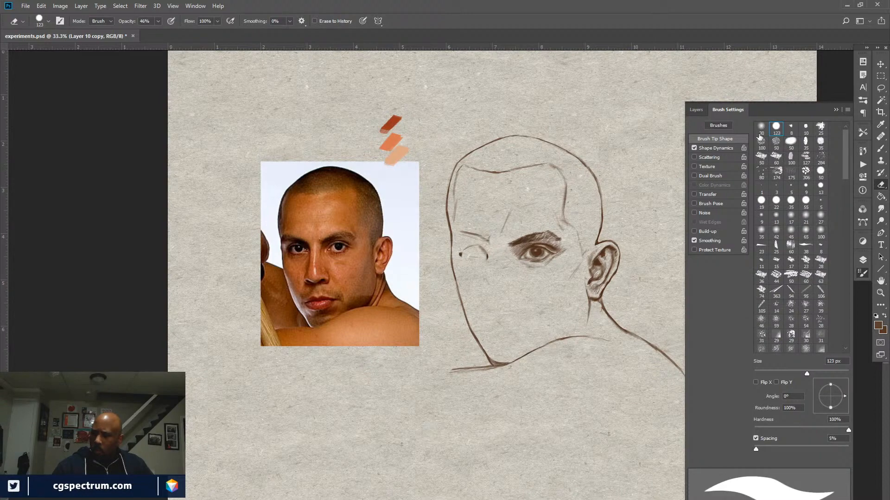
{"action": "key", "text": "F5"}
Shrink the eraser, set its opacity to 100% and clean up the lines where the chin meets the shoulder
{"action": "key", "text": "bracketleft"}
{"action": "key", "text": "bracketleft"}
{"action": "key", "text": "bracketleft"}
{"action": "key", "text": "bracketleft"}
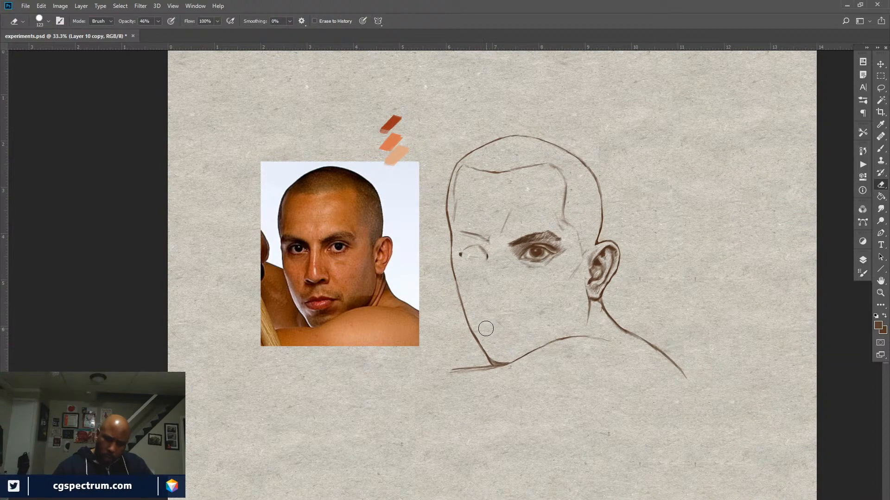
{"action": "key", "text": "bracketleft"}
{"action": "key", "text": "bracketleft"}
{"action": "key", "text": "bracketleft"}
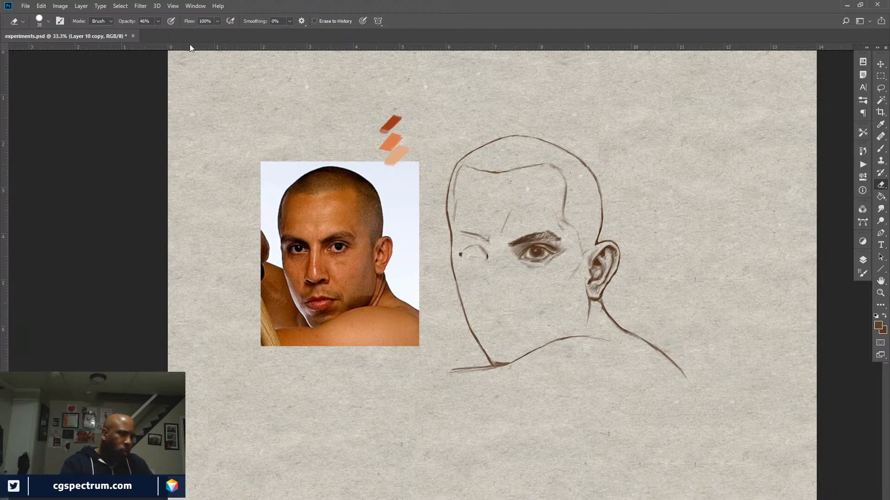
{"action": "key", "text": "0"}
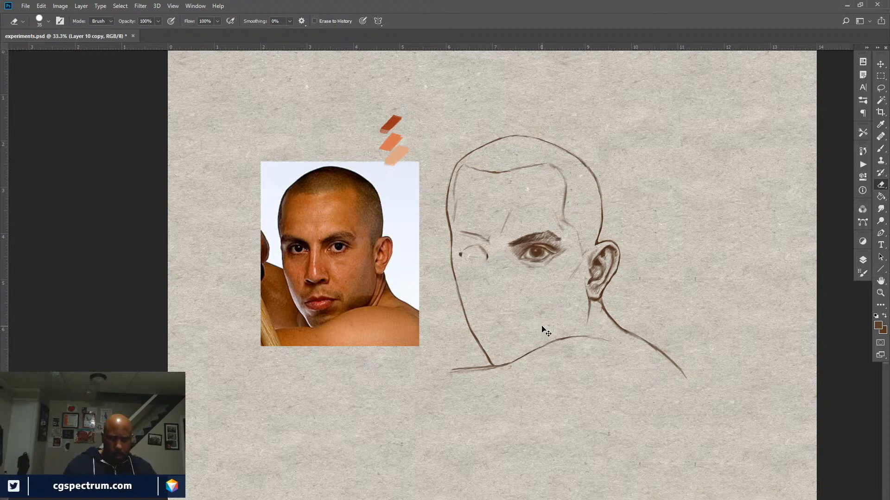
Show the guides across the reference photo and the head sketch
{"action": "key", "text": "ctrl+semicolon"}
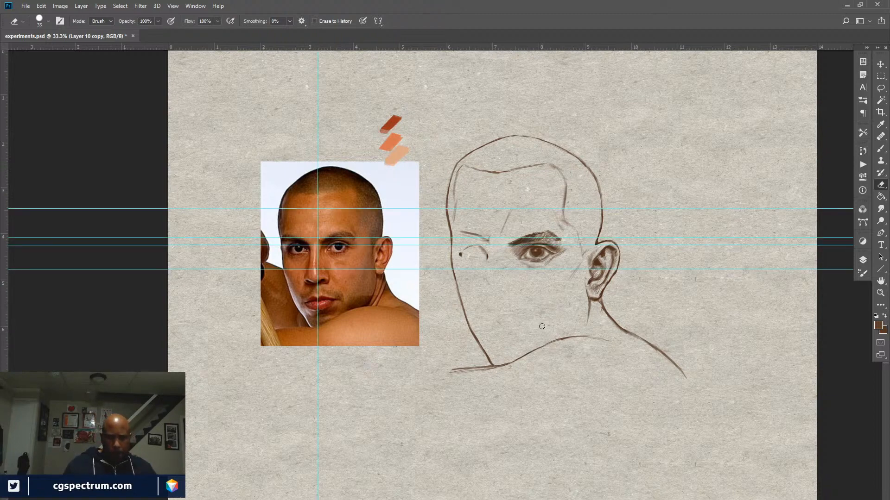
Add a vertical guide at the far edge of the face in the photo and shift the nose guide to where the jaw meets the shoulder
{"action": "key", "text": "ctrl+semicolon"}
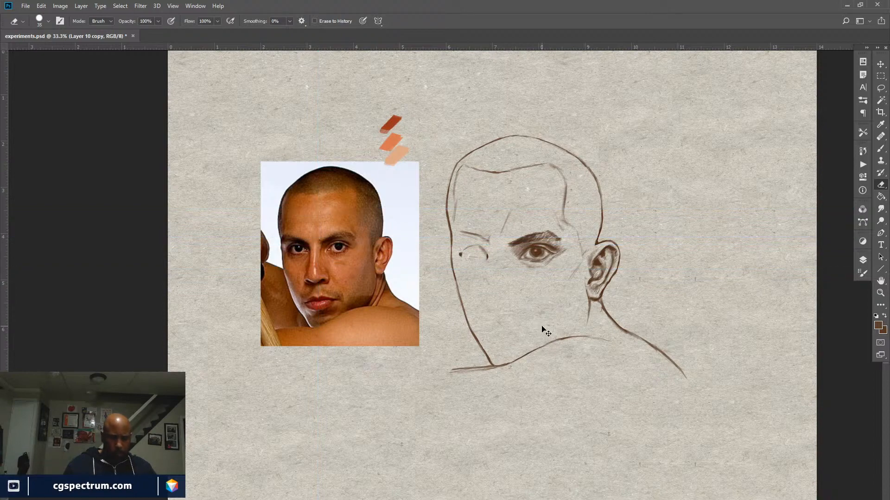
{"action": "key", "text": "ctrl+plus"}
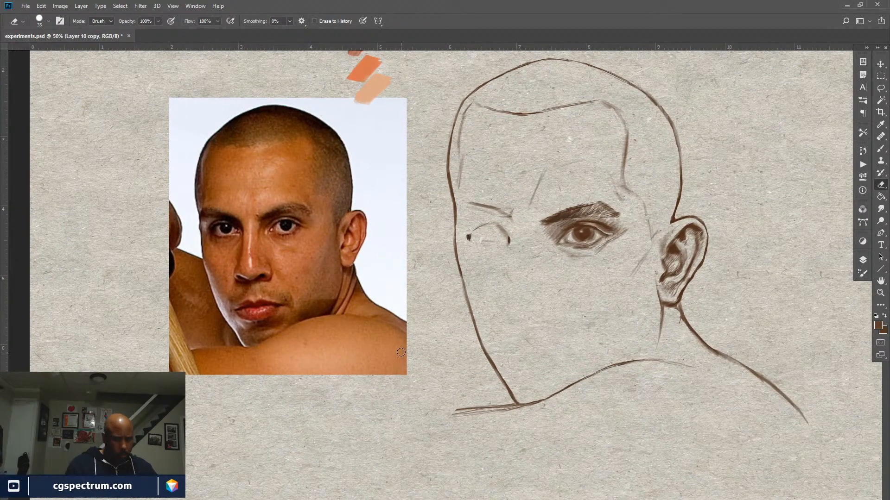
{"action": "left_click_drag", "start_coordinate": [5, 291], "coordinate": [202, 310]}
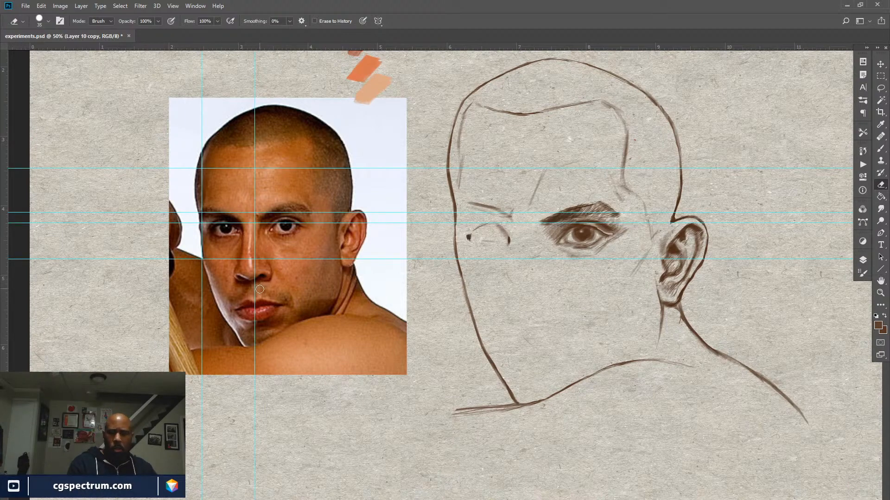
{"action": "key", "text": "v"}
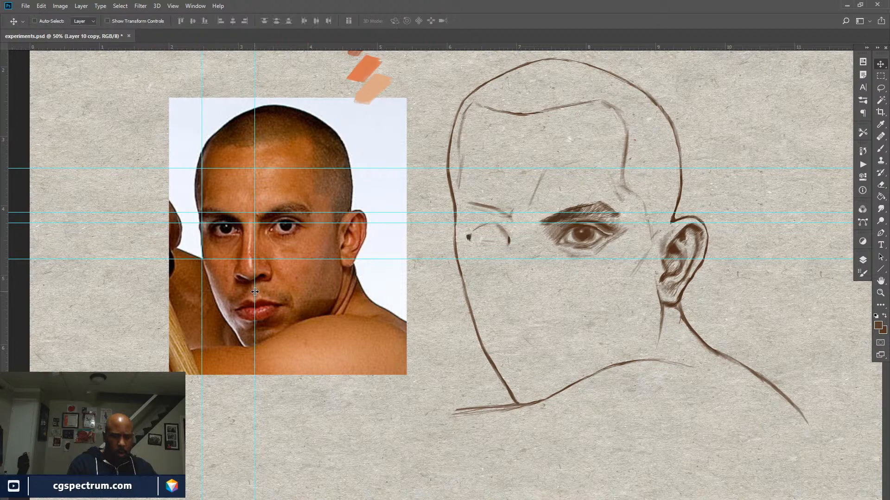
{"action": "left_click_drag", "start_coordinate": [254, 291], "coordinate": [254, 291]}
{"action": "left_click_drag", "start_coordinate": [254, 290], "coordinate": [245, 292]}
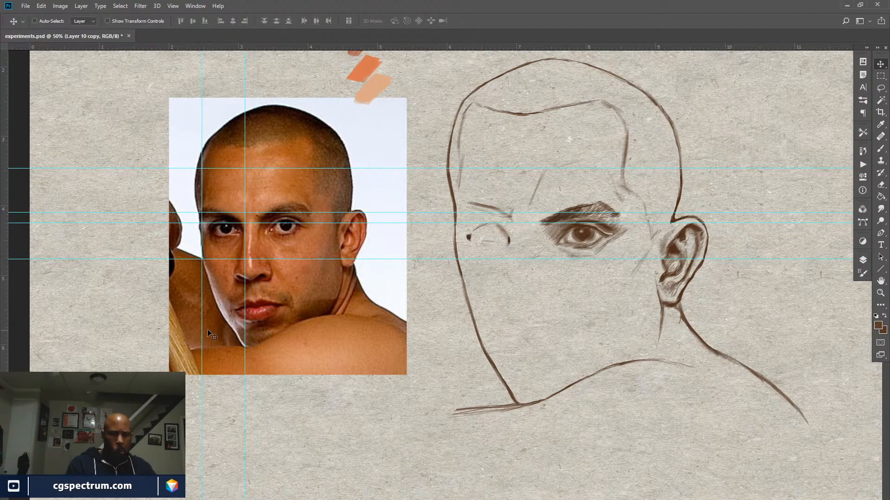
Move the face-edge guide over to the head sketch, at about 6.947 in, where the jaw meets the shoulder
{"action": "left_click_drag", "start_coordinate": [202, 332], "coordinate": [518, 353]}
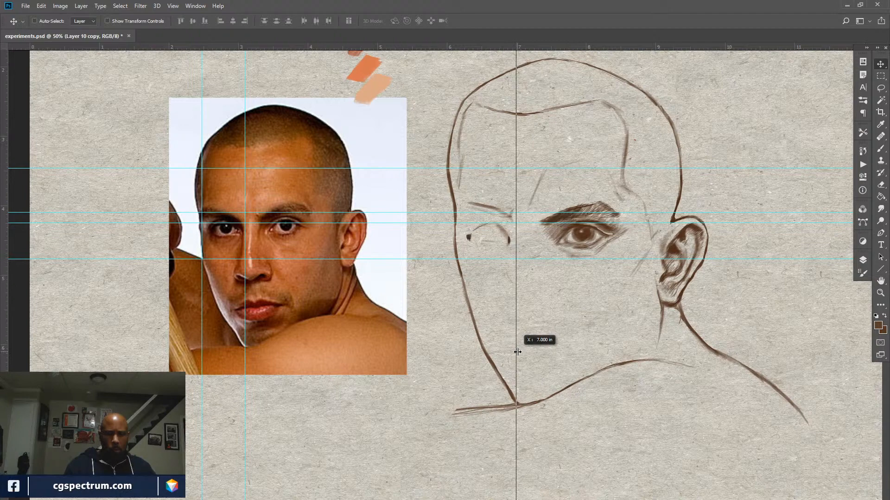
{"action": "left_click_drag", "start_coordinate": [517, 352], "coordinate": [510, 353]}
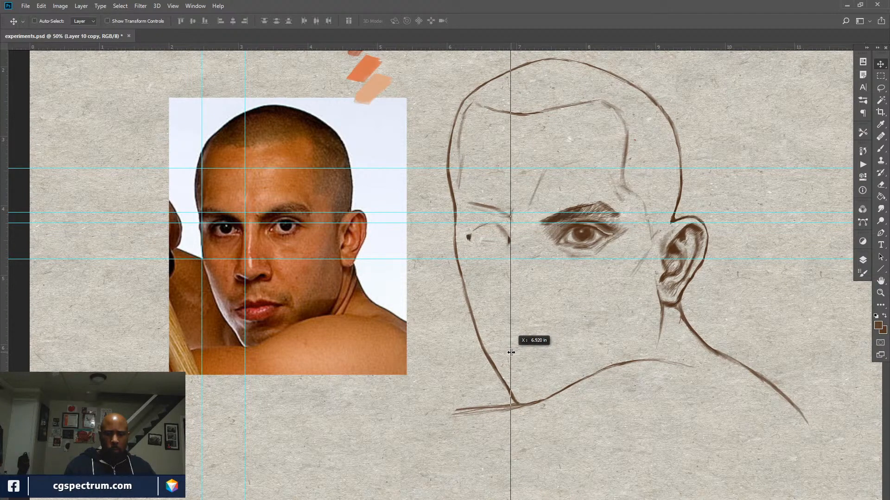
{"action": "left_click_drag", "start_coordinate": [510, 352], "coordinate": [513, 352]}
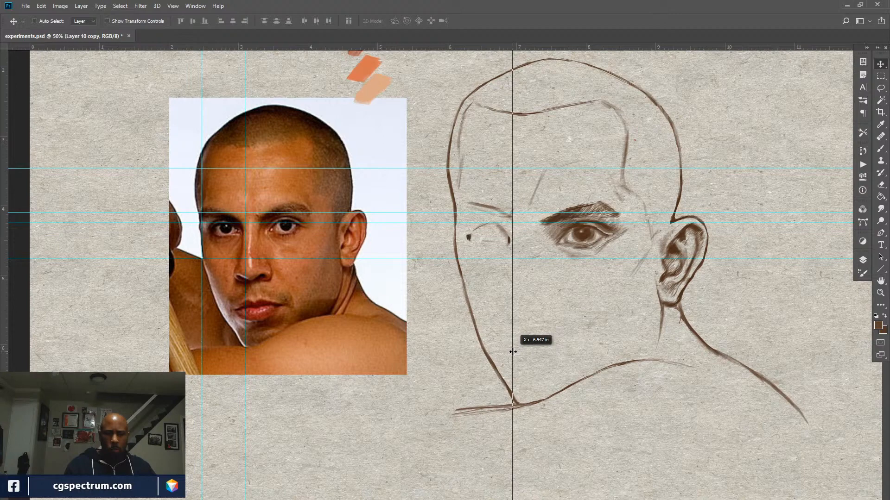
{"action": "left_click_drag", "start_coordinate": [513, 352], "coordinate": [513, 352]}
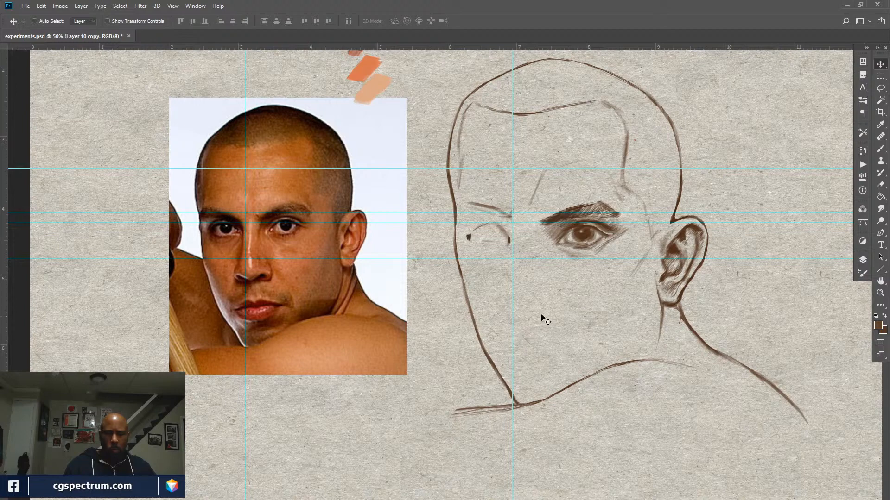
Redraw the lower end of the jaw line to match the guide, hide the guides and reduce the brush size
{"action": "key", "text": "b"}
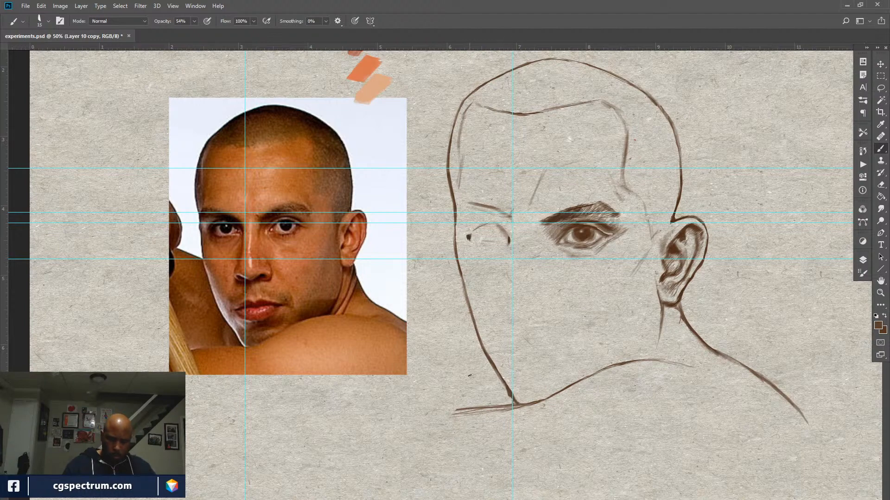
{"action": "key", "text": "ctrl+semicolon"}
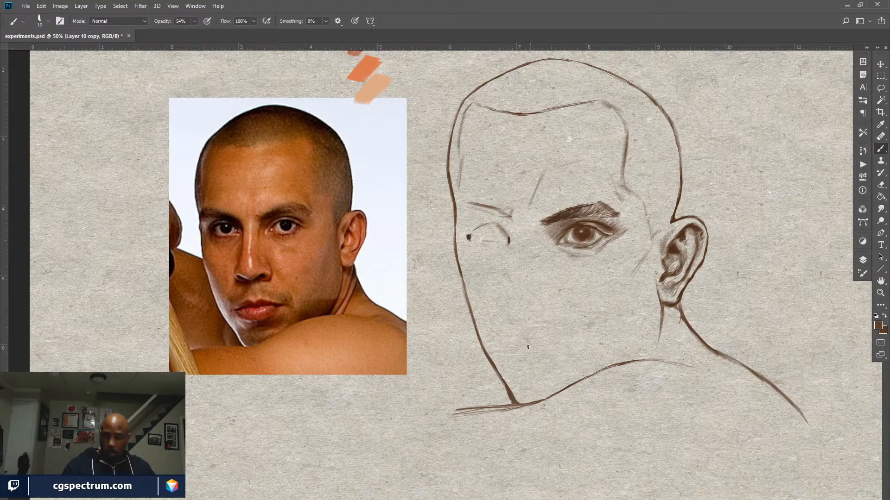
{"action": "key", "text": "e"}
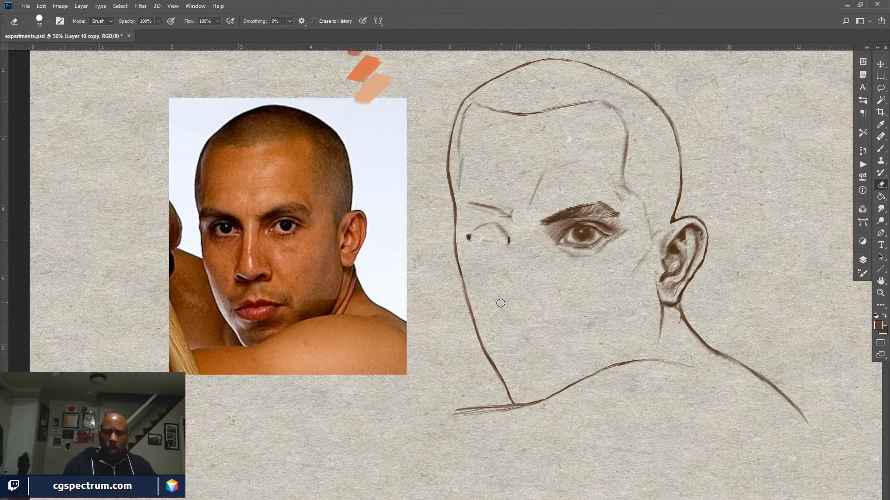
{"action": "key", "text": "b"}
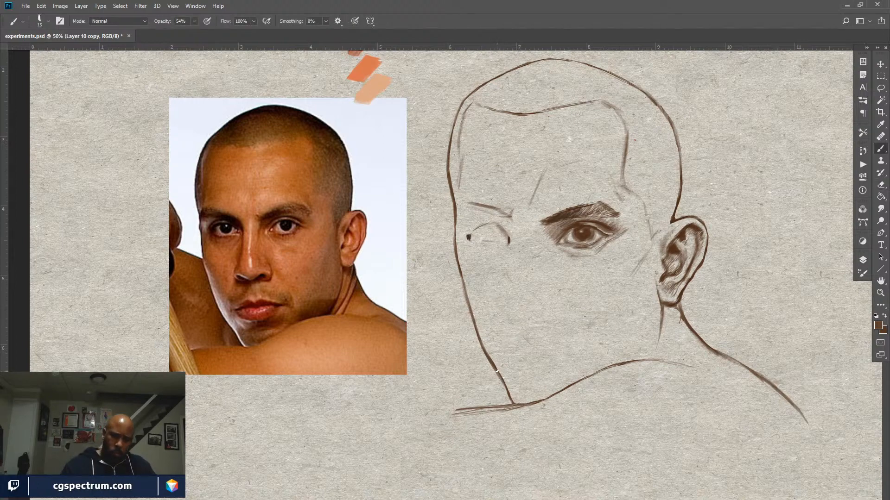
{"action": "key", "text": "bracketleft"}
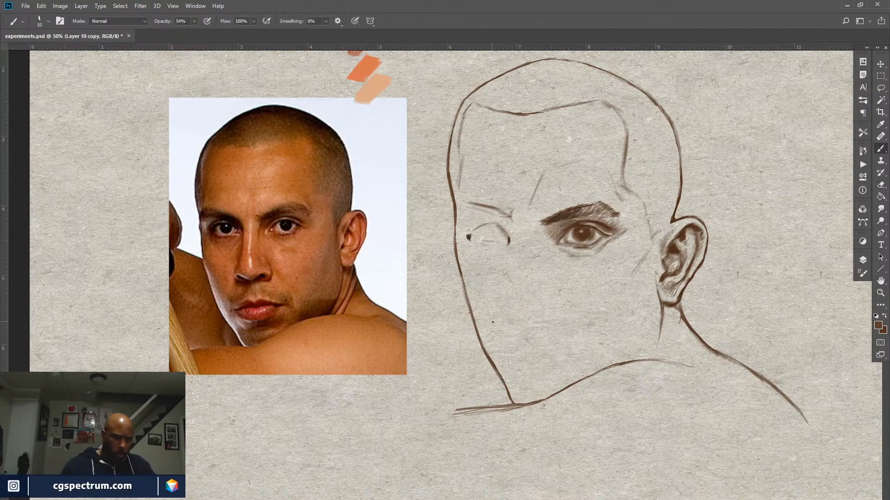
Set the eraser opacity to 36% and thin the far face contour from the jaw up to the forehead
{"action": "key", "text": "e"}
{"action": "left_click_drag", "start_coordinate": [129, 24], "coordinate": [113, 28]}
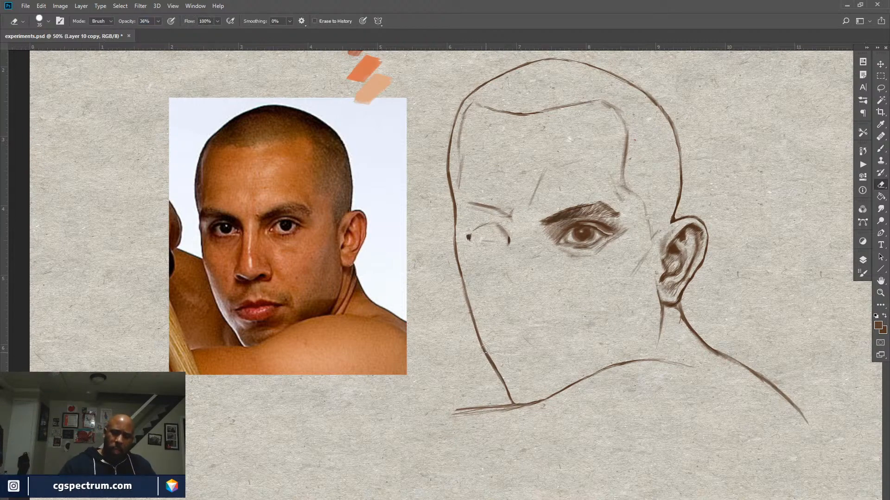
{"action": "mouse_move", "coordinate": [490, 360]}
{"action": "left_mouse_down"}
{"action": "mouse_move", "coordinate": [507, 383]}
{"action": "mouse_move", "coordinate": [479, 323]}
{"action": "left_mouse_up"}
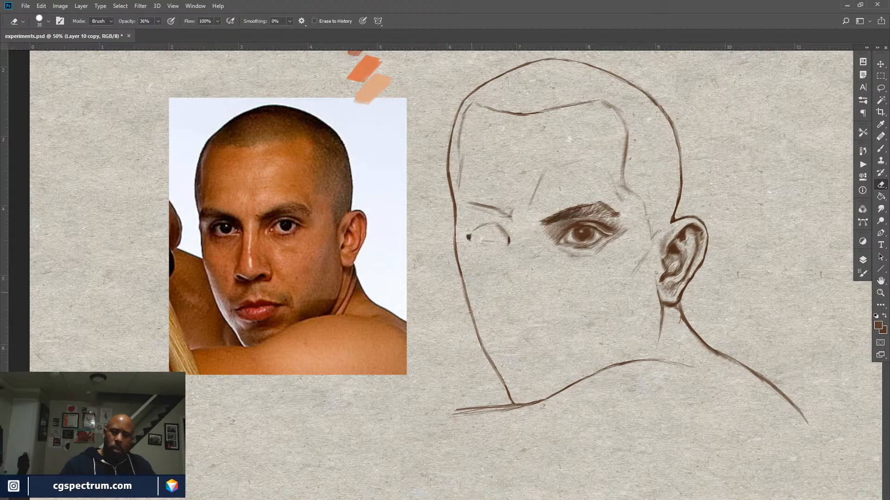
{"action": "left_click_drag", "start_coordinate": [458, 241], "coordinate": [448, 155]}
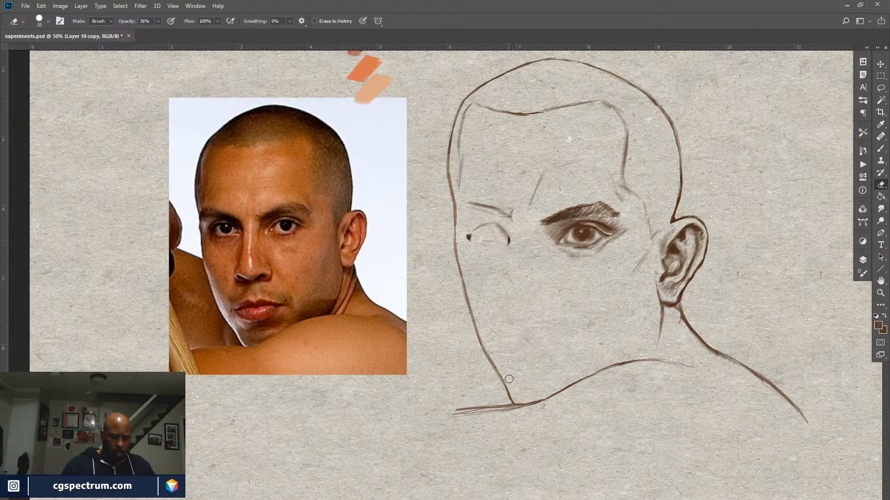
Restate the far temple and jaw contour with the brush and reinforce the far eyebrow and the inner corner of the far eye
{"action": "key", "text": "b"}
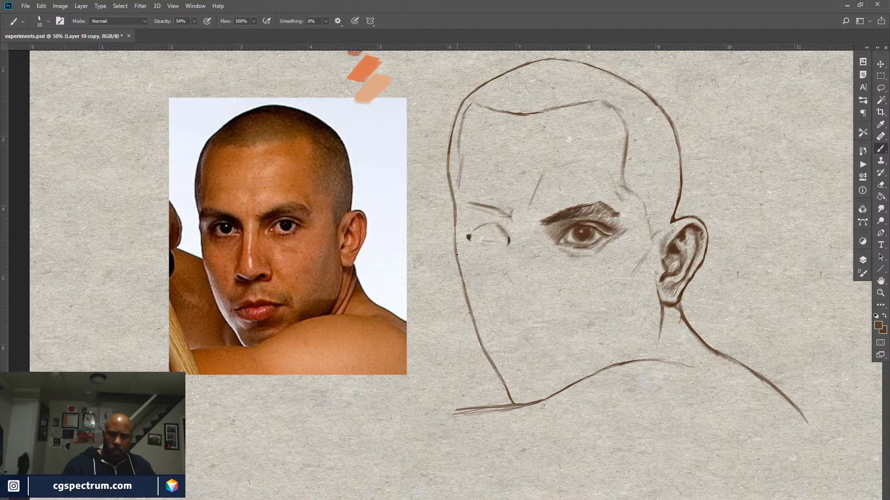
{"action": "left_click_drag", "start_coordinate": [455, 252], "coordinate": [451, 171]}
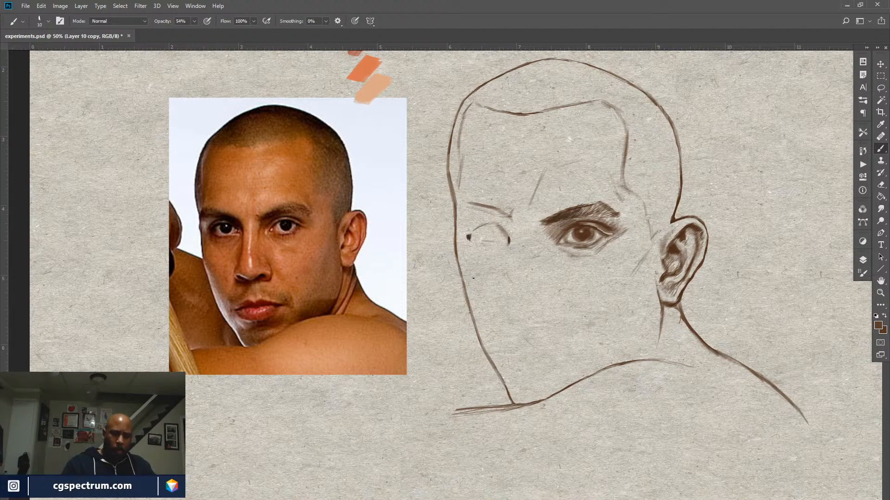
{"action": "left_click_drag", "start_coordinate": [493, 366], "coordinate": [480, 342]}
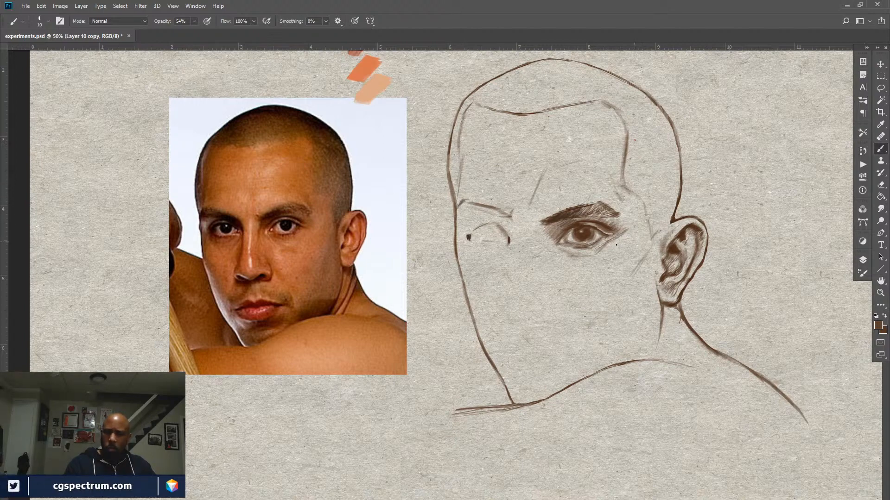
{"action": "left_click_drag", "start_coordinate": [467, 200], "coordinate": [492, 205]}
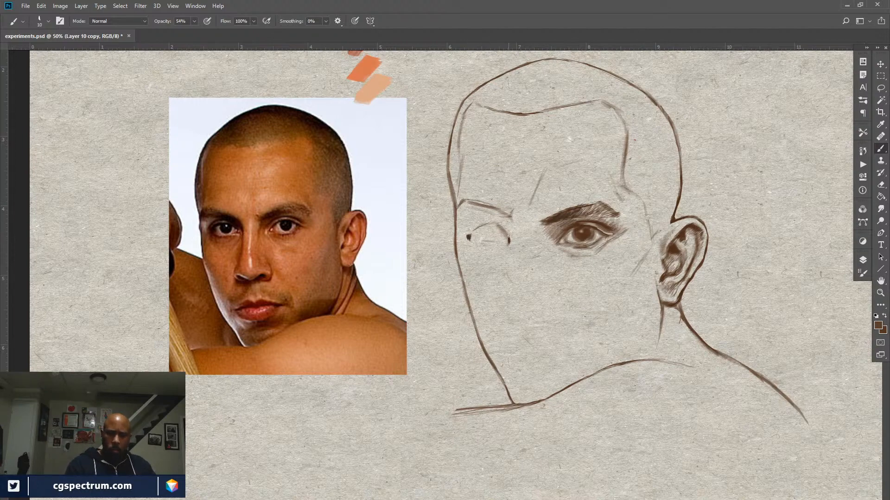
{"action": "left_click_drag", "start_coordinate": [502, 233], "coordinate": [503, 230]}
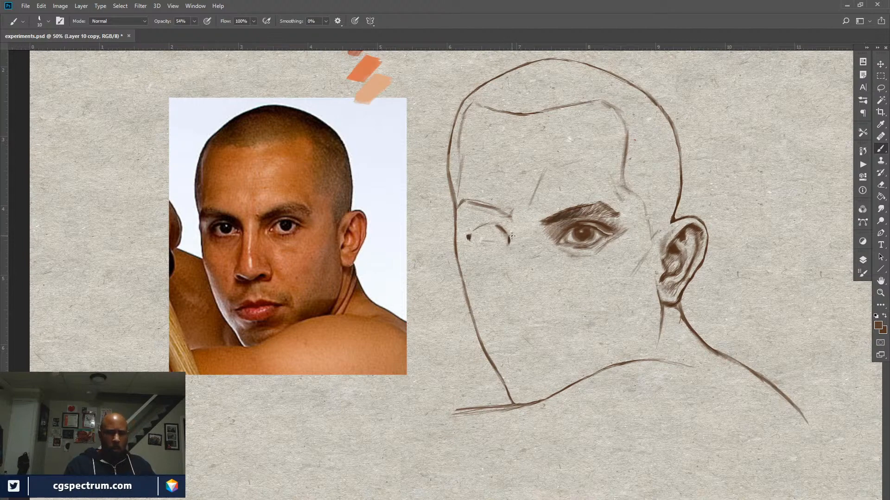
Add a horizontal guide at brow level, and remove every guide except the vertical one on the photo
{"action": "left_click_drag", "start_coordinate": [329, 47], "coordinate": [336, 219]}
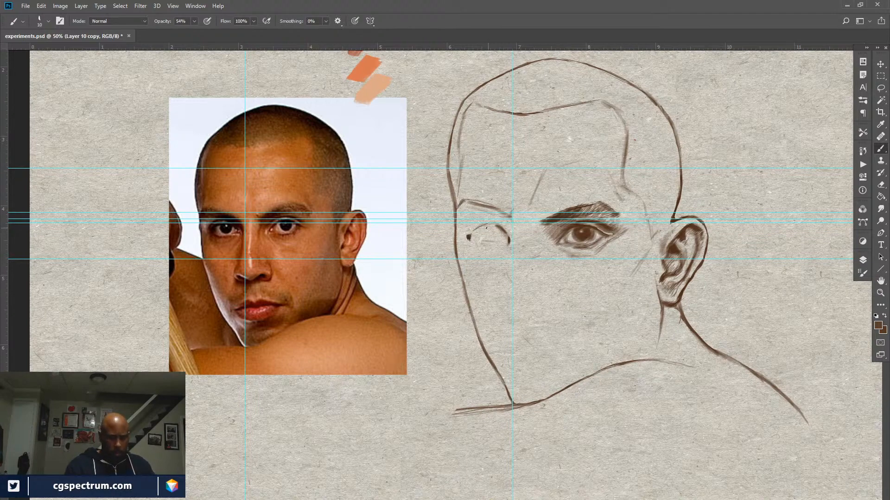
{"action": "key", "text": "v"}
{"action": "left_click_drag", "start_coordinate": [475, 259], "coordinate": [488, 33]}
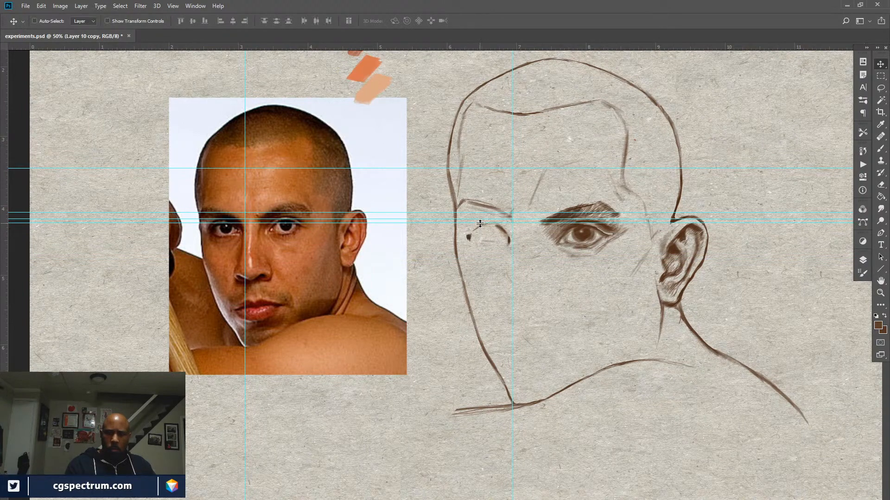
{"action": "left_click_drag", "start_coordinate": [479, 224], "coordinate": [484, 46]}
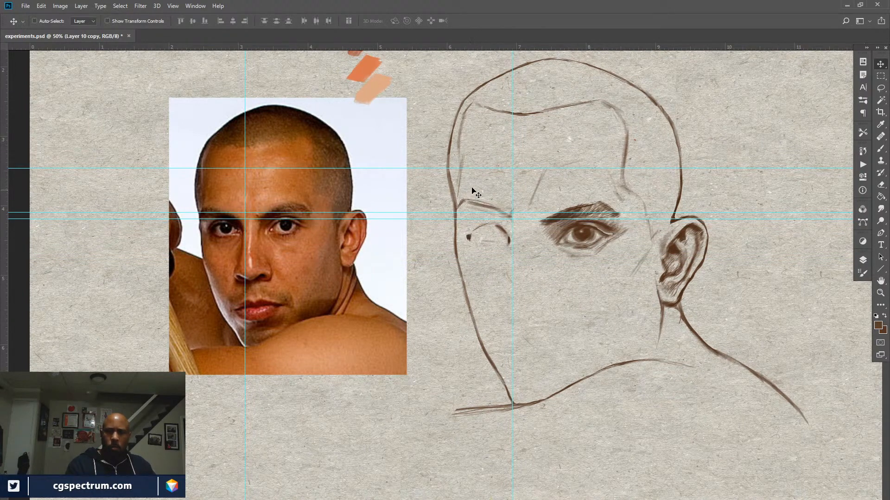
{"action": "left_click_drag", "start_coordinate": [470, 168], "coordinate": [485, 21]}
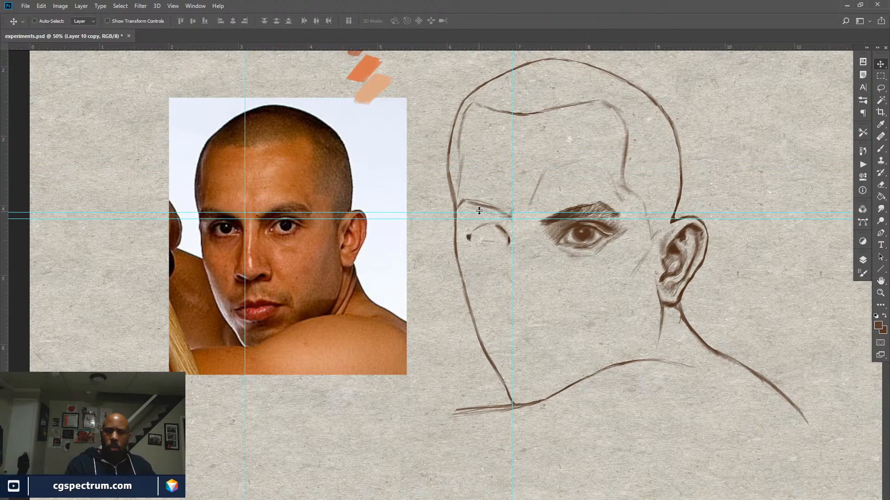
{"action": "left_click_drag", "start_coordinate": [479, 212], "coordinate": [501, 24]}
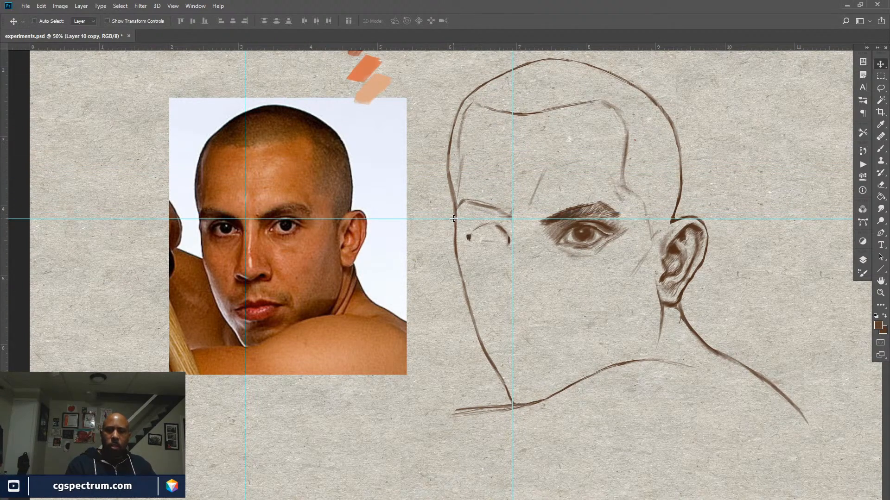
{"action": "left_click_drag", "start_coordinate": [454, 219], "coordinate": [464, 16]}
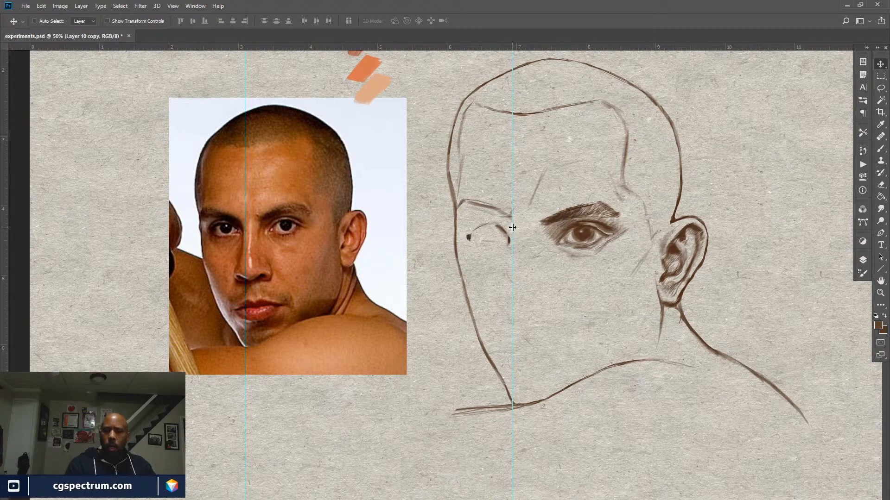
{"action": "left_click_drag", "start_coordinate": [512, 227], "coordinate": [5, 279]}
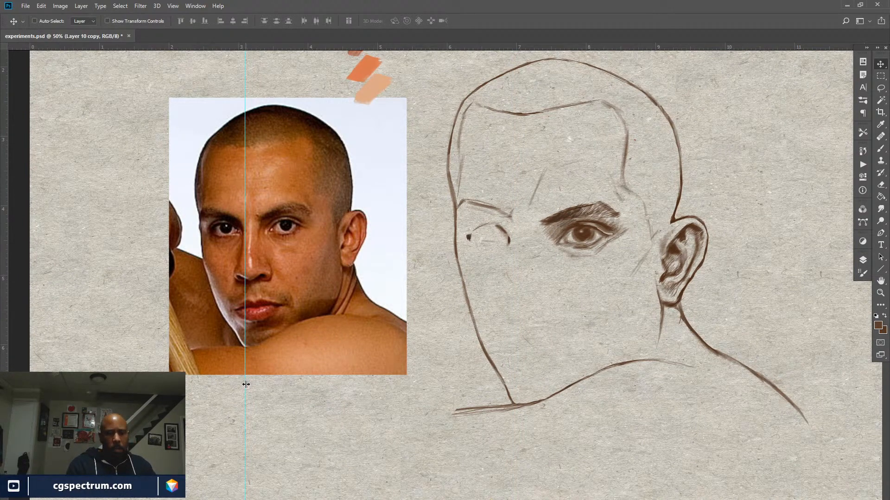
Move the vertical guide to the far face edge in the photo and place a horizontal guide at the inner end of the sketch's near eyebrow
{"action": "mouse_move", "coordinate": [245, 386]}
{"action": "left_mouse_down"}
{"action": "mouse_move", "coordinate": [236, 387]}
{"action": "mouse_move", "coordinate": [244, 393]}
{"action": "left_mouse_up"}
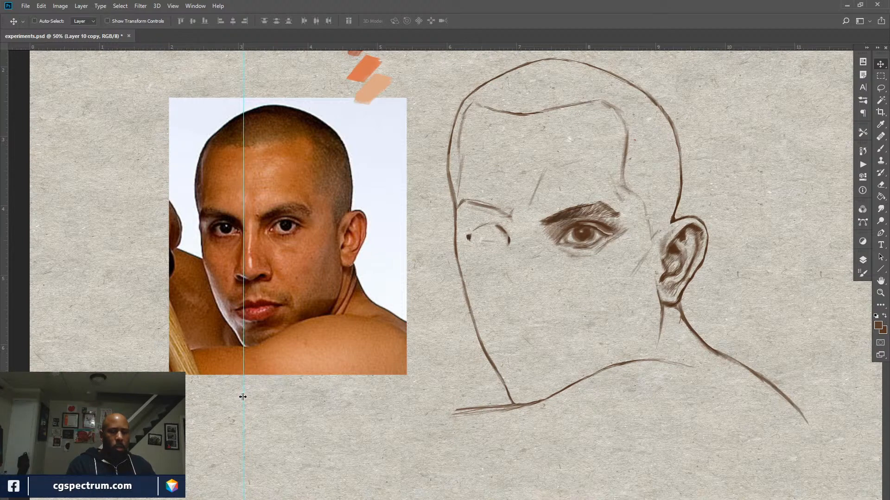
{"action": "left_click_drag", "start_coordinate": [242, 395], "coordinate": [202, 385]}
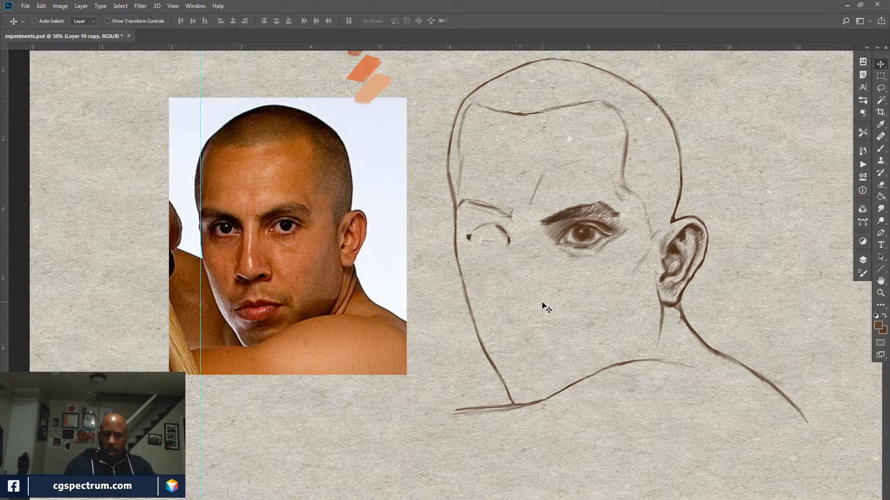
{"action": "key", "text": "b"}
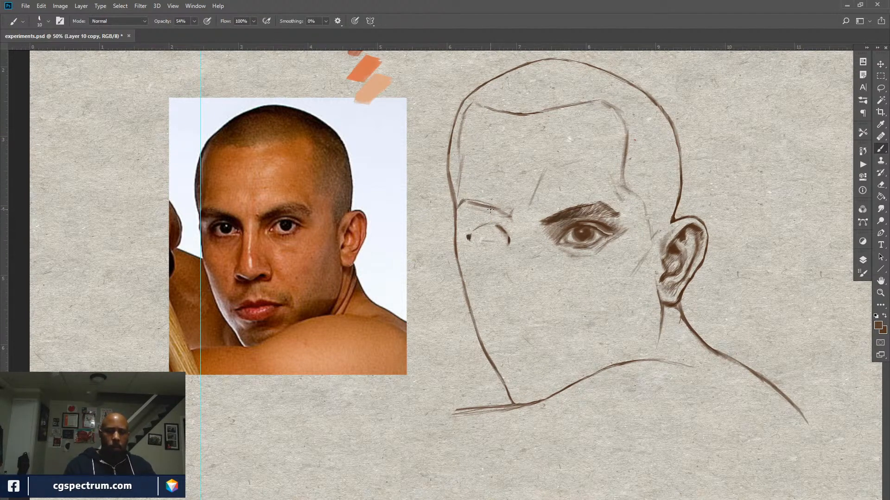
{"action": "left_click_drag", "start_coordinate": [550, 46], "coordinate": [555, 227]}
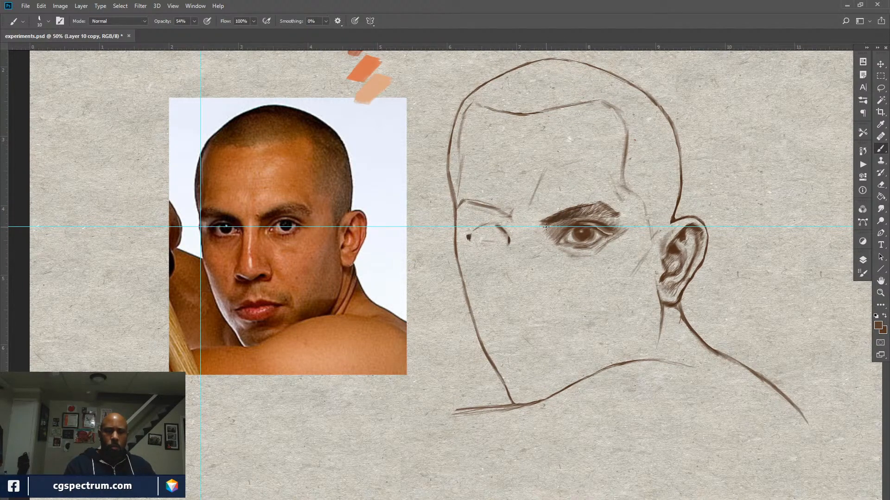
{"action": "key", "text": "v"}
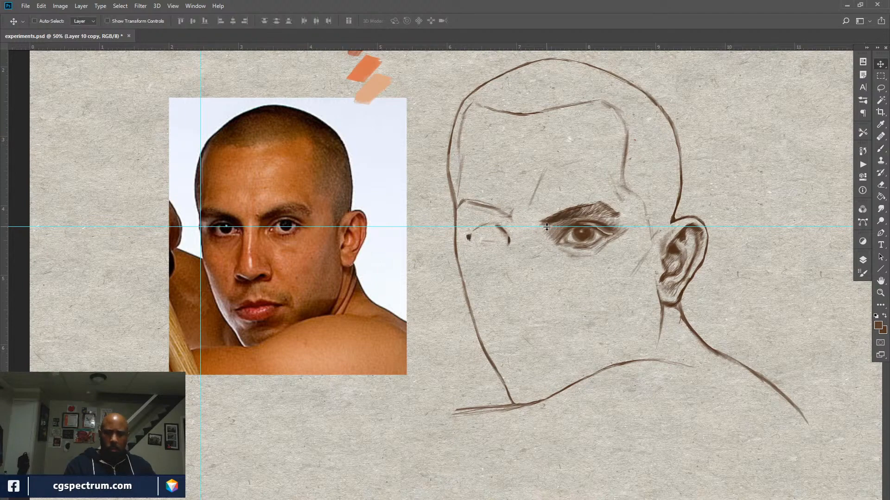
{"action": "left_click_drag", "start_coordinate": [545, 226], "coordinate": [548, 221]}
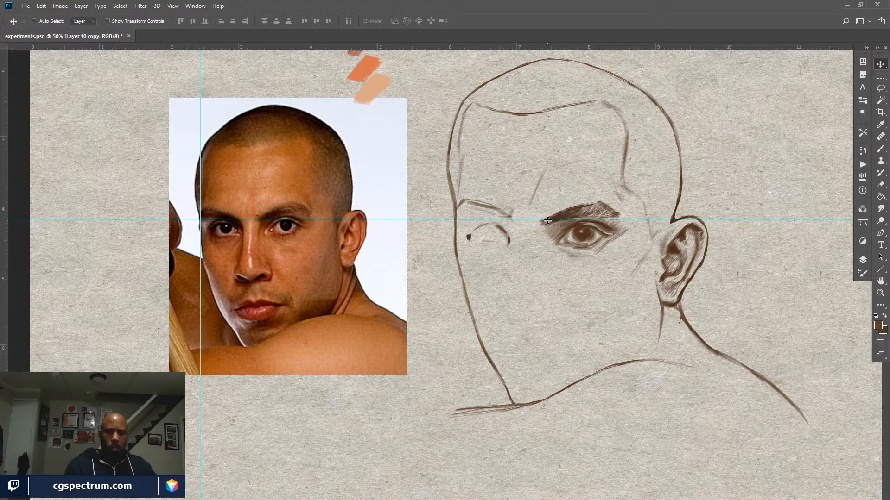
Lower the horizontal guide to the eye line to compare the sketch with the photo, and remove both remaining guides
{"action": "left_click_drag", "start_coordinate": [548, 221], "coordinate": [531, 227]}
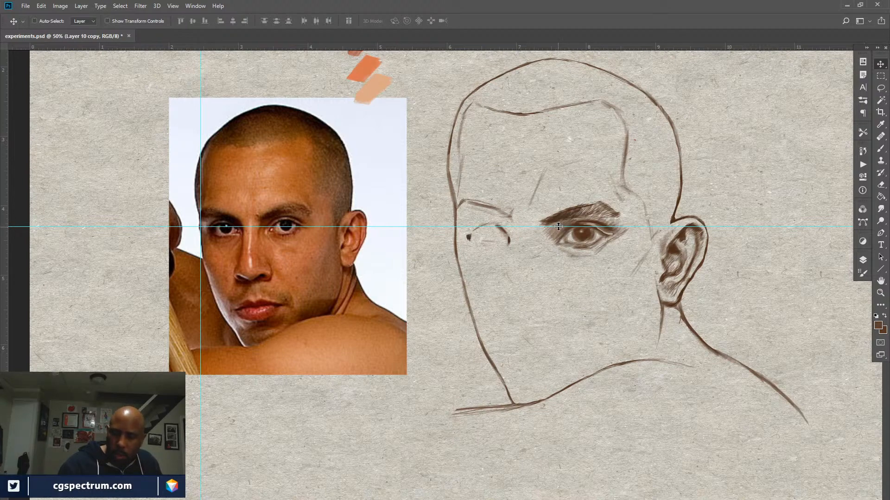
{"action": "left_click_drag", "start_coordinate": [558, 228], "coordinate": [574, 26]}
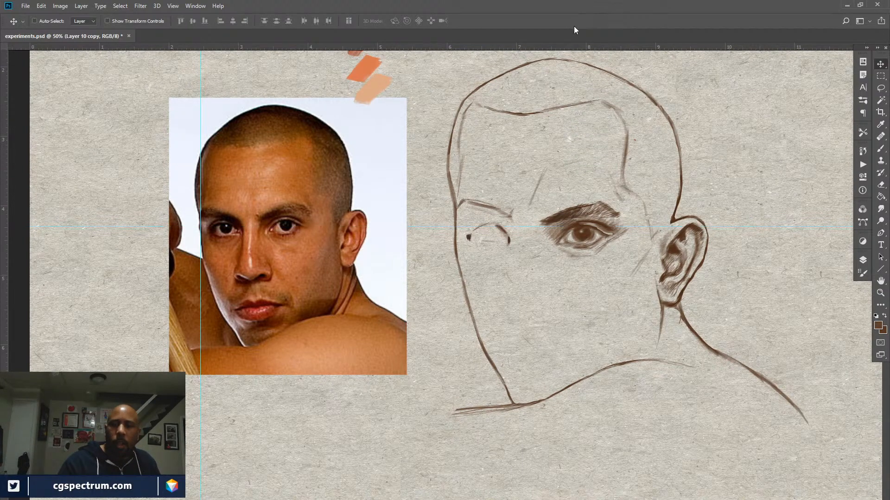
{"action": "key", "text": "b"}
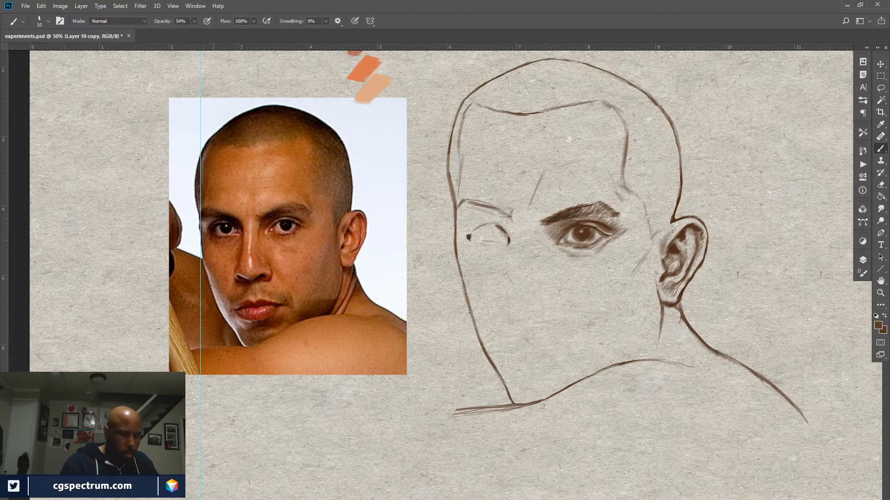
{"action": "key", "text": "v"}
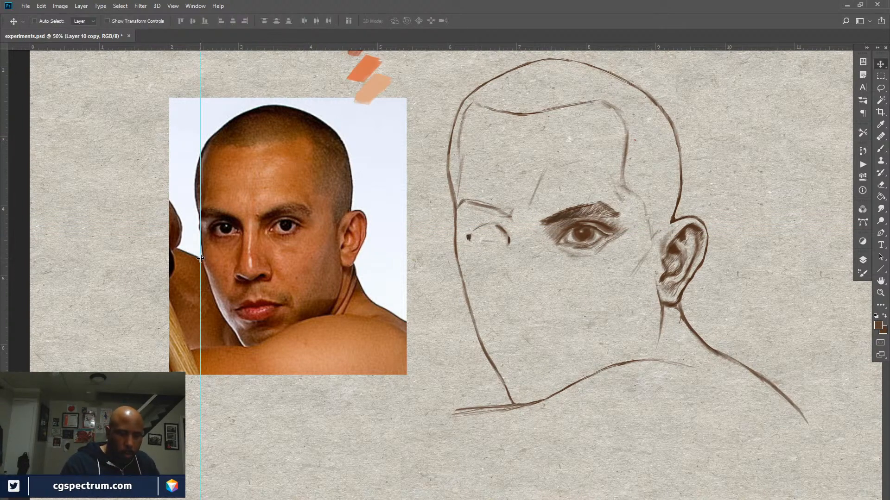
{"action": "left_click_drag", "start_coordinate": [200, 258], "coordinate": [2, 277]}
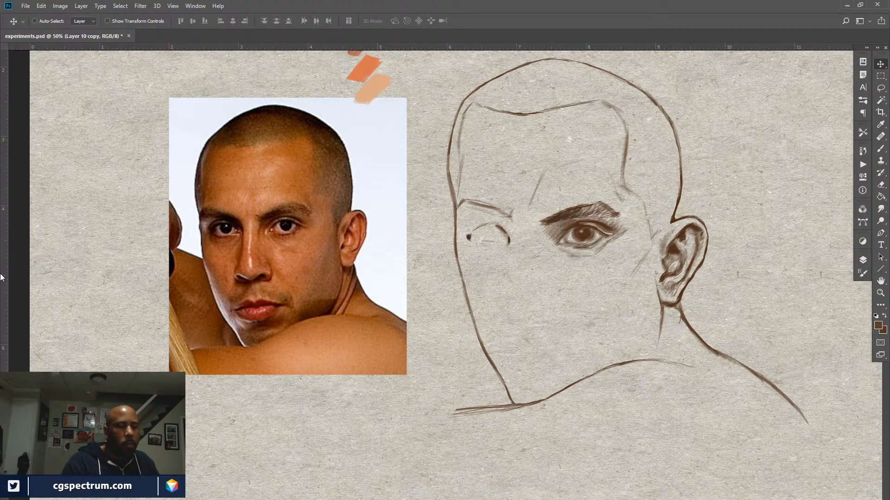
Brush in the far eye's upper lid and crease, and define its inner corner with dark brown sampled from the near eyebrow
{"action": "key", "text": "b"}
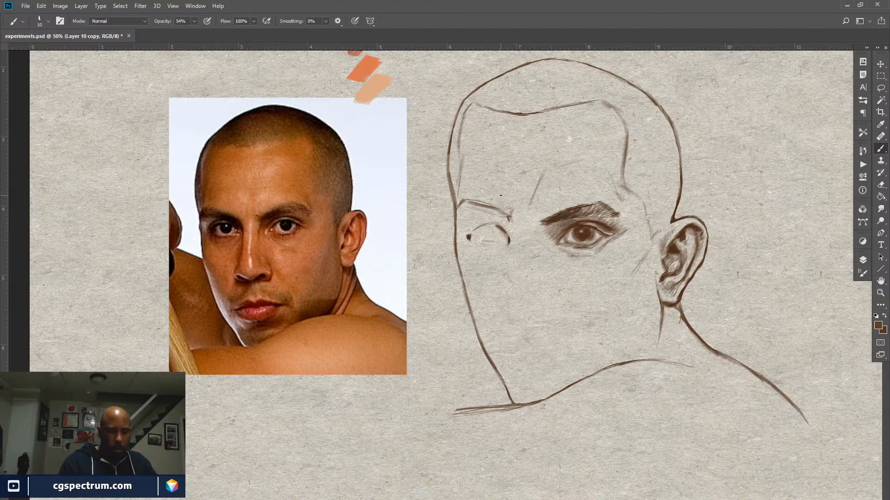
{"action": "left_click_drag", "start_coordinate": [491, 226], "coordinate": [488, 224]}
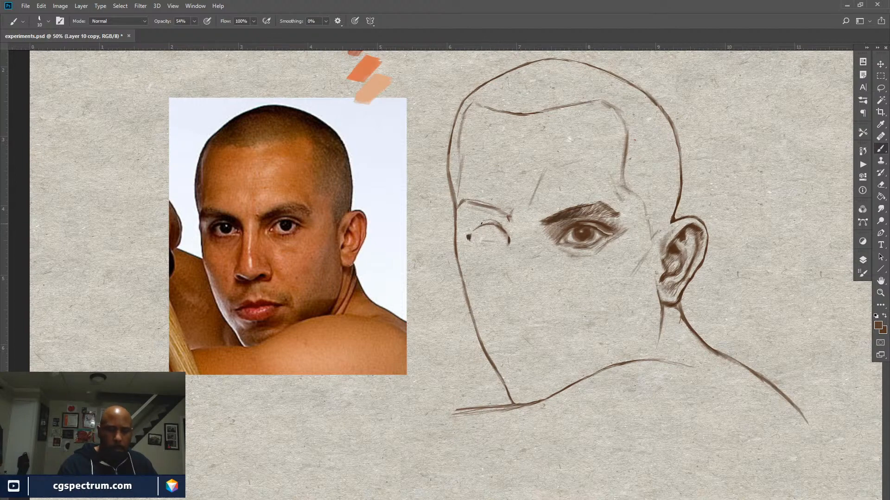
{"action": "left_click_drag", "start_coordinate": [474, 225], "coordinate": [489, 221]}
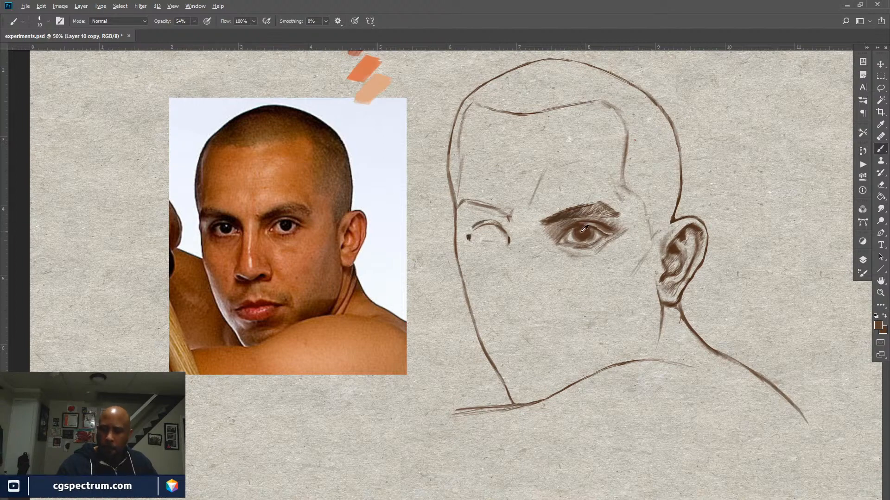
{"action": "left_click", "coordinate": [565, 215], "text": "alt"}
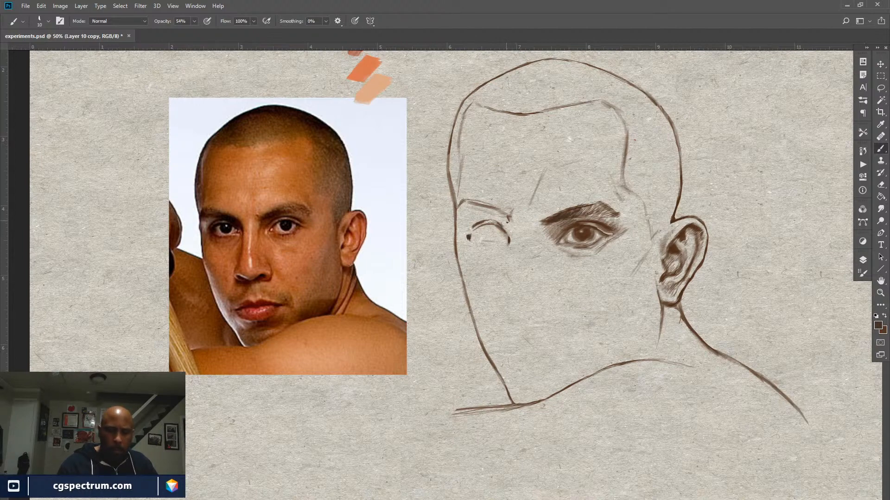
{"action": "left_click_drag", "start_coordinate": [507, 217], "coordinate": [509, 239]}
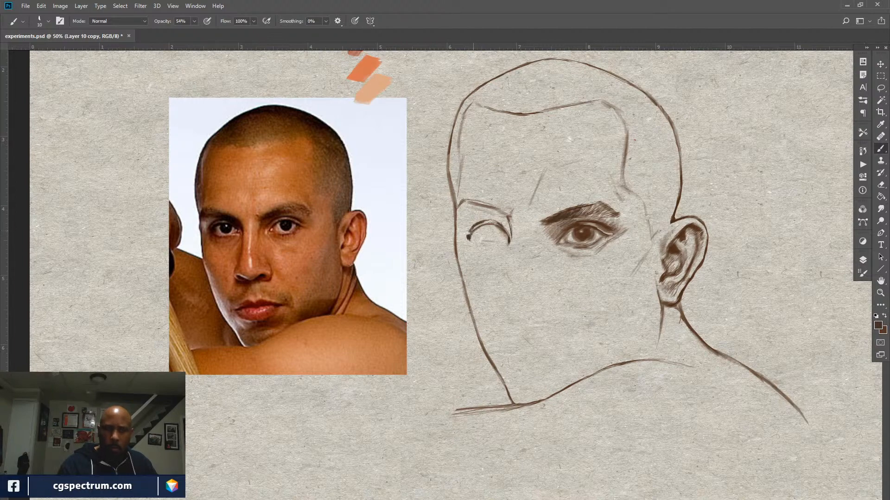
Set the brush opacity to 67%, darken the far eye's upper lid and add the fold beneath the outer far eyebrow
{"action": "left_click_drag", "start_coordinate": [163, 25], "coordinate": [166, 25]}
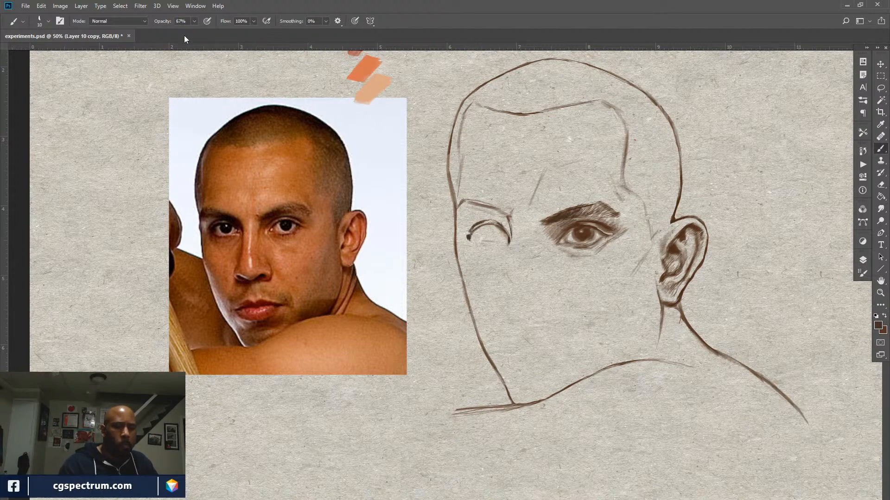
{"action": "left_click_drag", "start_coordinate": [479, 227], "coordinate": [494, 225]}
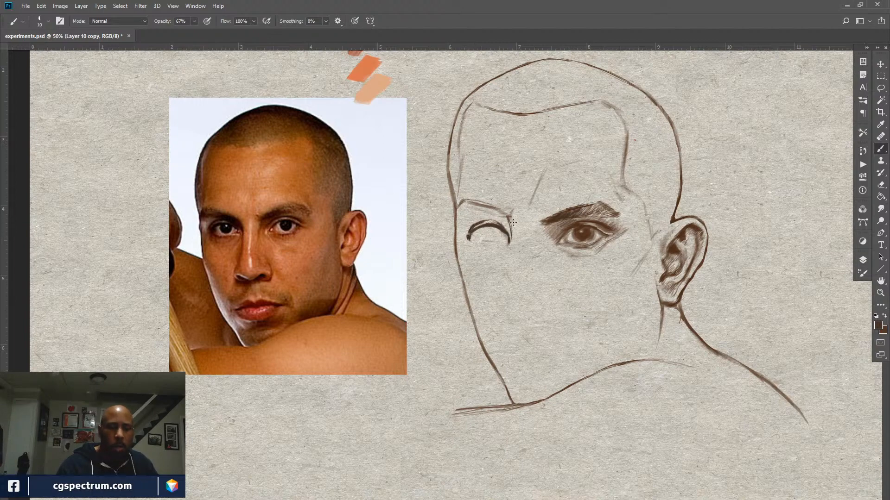
{"action": "left_click_drag", "start_coordinate": [488, 221], "coordinate": [500, 224]}
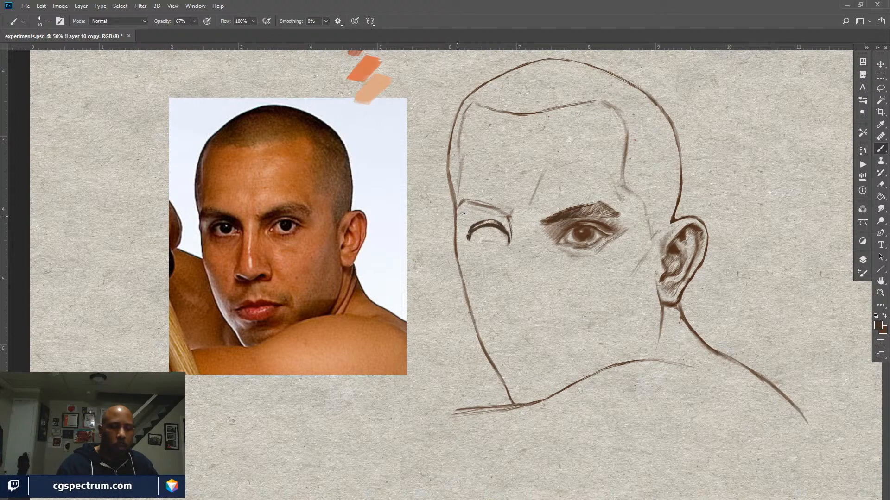
{"action": "left_click_drag", "start_coordinate": [466, 209], "coordinate": [482, 216]}
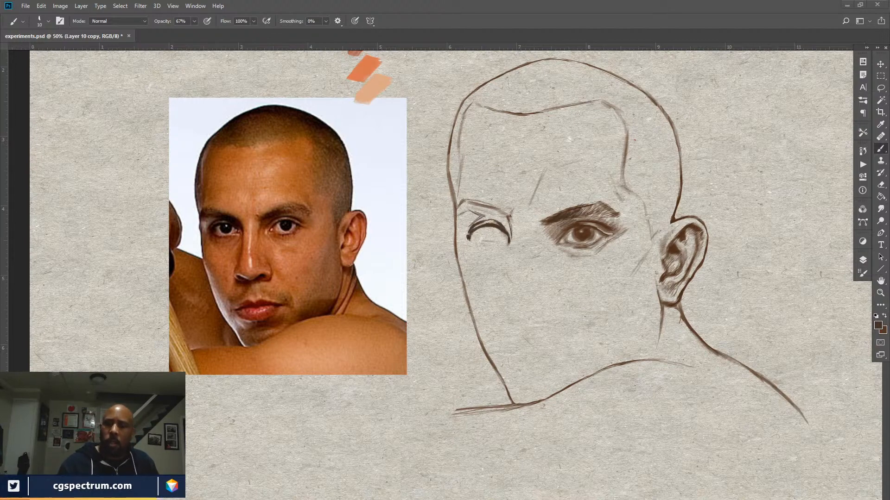
Sample brown from the near eye and the ear, and draw the far eye's lower lid between its two corners
{"action": "left_click", "coordinate": [581, 227], "text": "alt"}
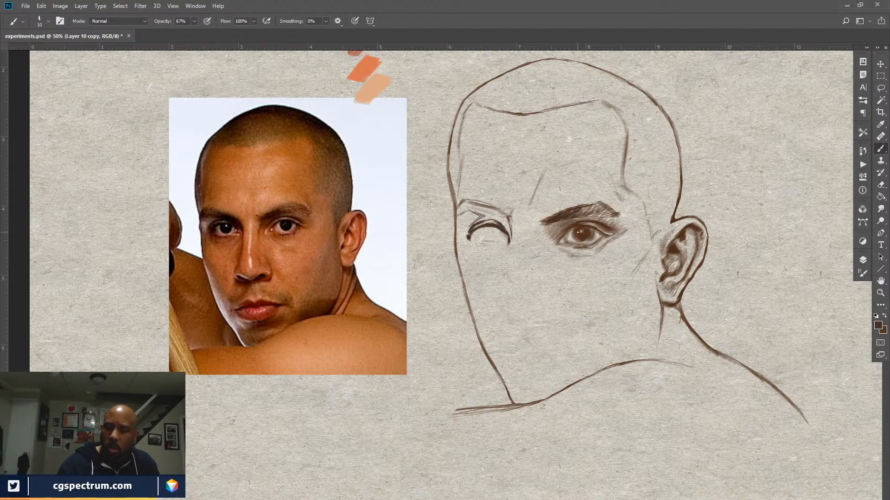
{"action": "left_click", "coordinate": [581, 228], "text": "alt"}
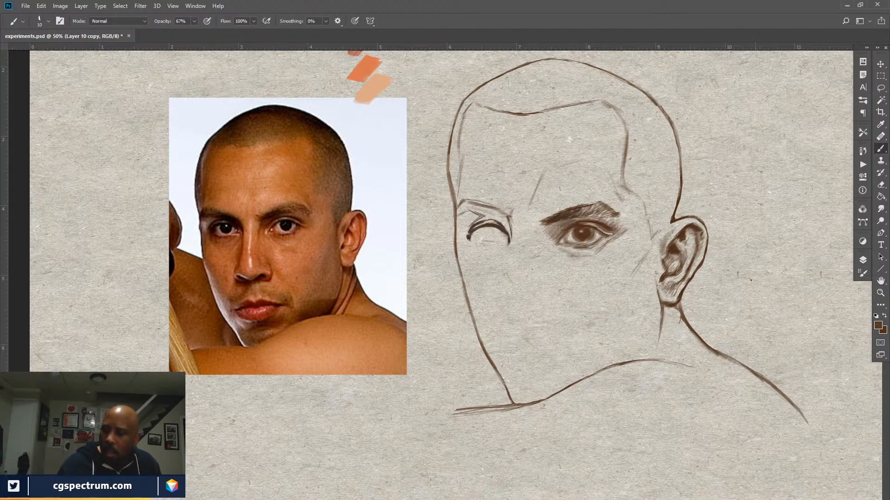
{"action": "left_click", "coordinate": [686, 228], "text": "alt"}
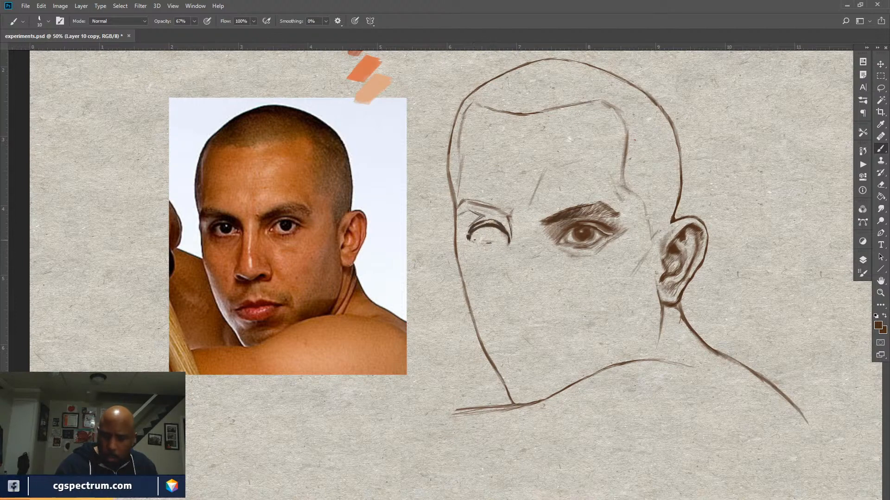
{"action": "left_click_drag", "start_coordinate": [486, 245], "coordinate": [504, 242]}
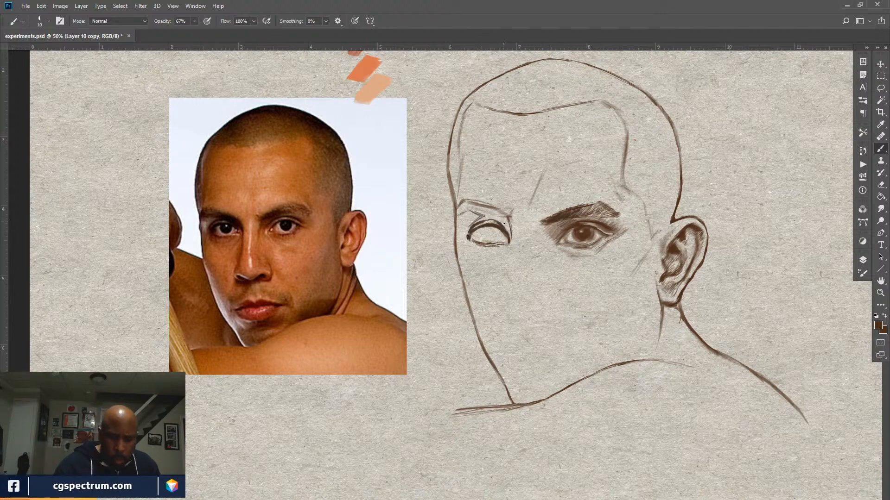
Draw and darken the iris and pupil of the far eye, and reinforce the lower lid line beneath them
{"action": "left_click_drag", "start_coordinate": [485, 226], "coordinate": [498, 229]}
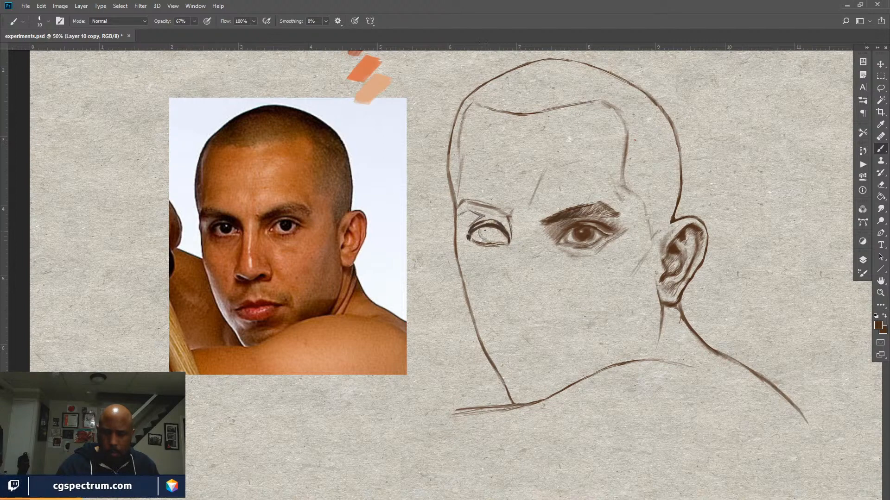
{"action": "left_click_drag", "start_coordinate": [483, 241], "coordinate": [485, 231]}
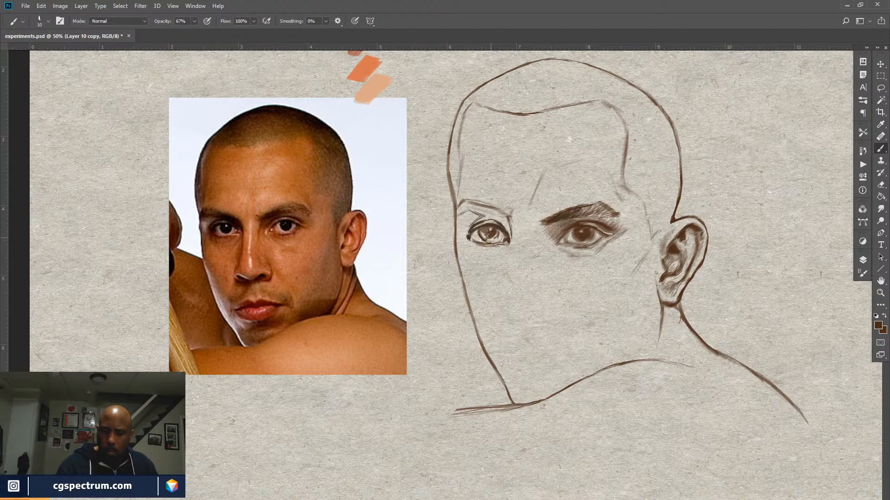
{"action": "left_click_drag", "start_coordinate": [484, 230], "coordinate": [495, 236]}
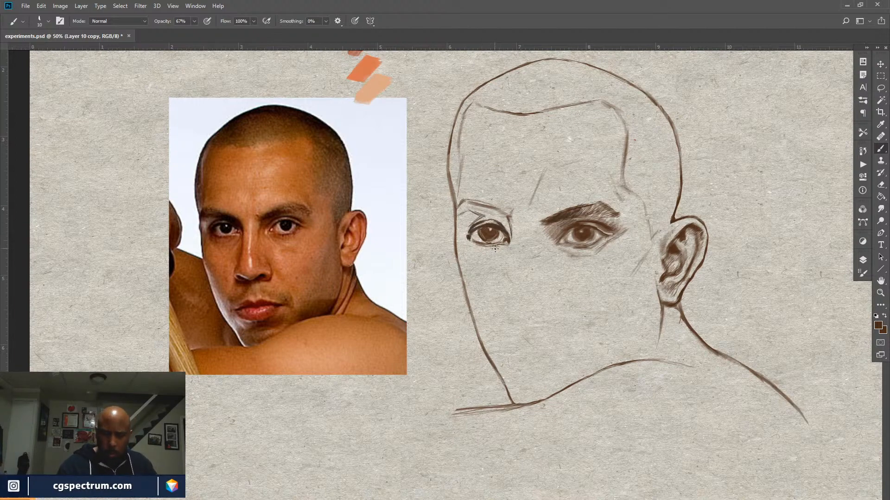
{"action": "left_click_drag", "start_coordinate": [482, 244], "coordinate": [496, 242]}
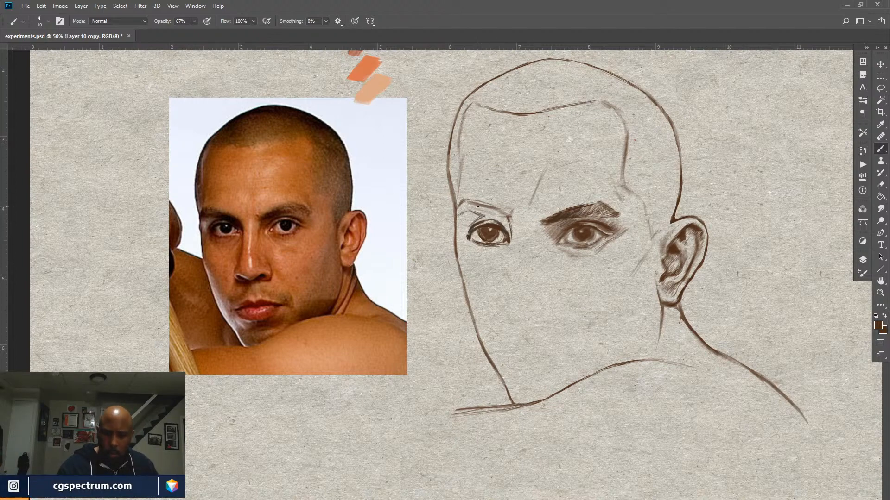
Shade the socket between the far eyebrow and upper lid down to the inner corner, and deepen the tone above the lid
{"action": "left_click_drag", "start_coordinate": [478, 208], "coordinate": [511, 229]}
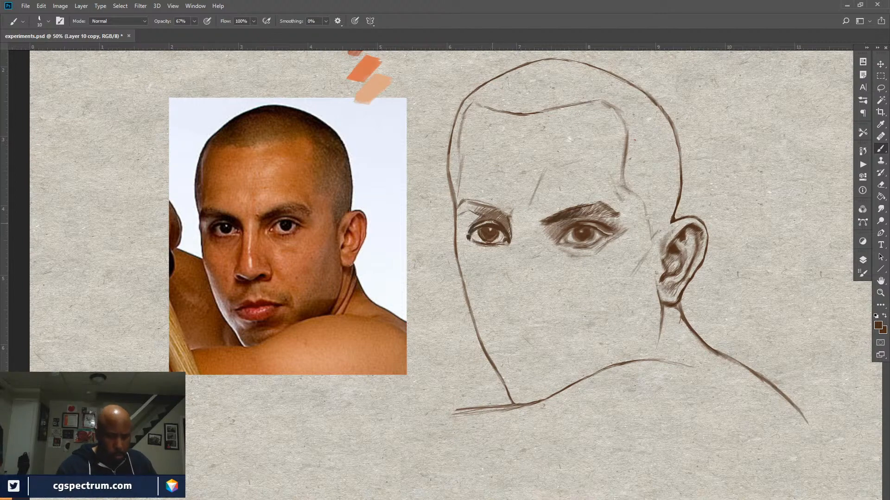
{"action": "key", "text": "e"}
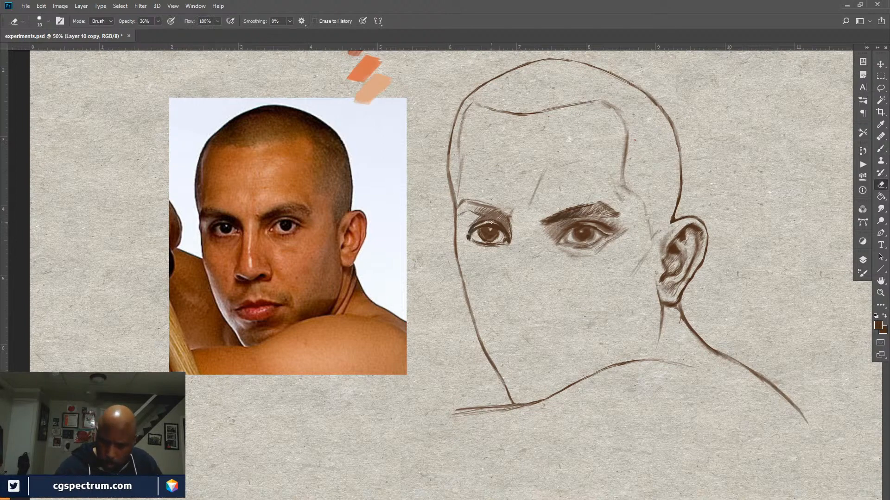
{"action": "key", "text": "bracketleft"}
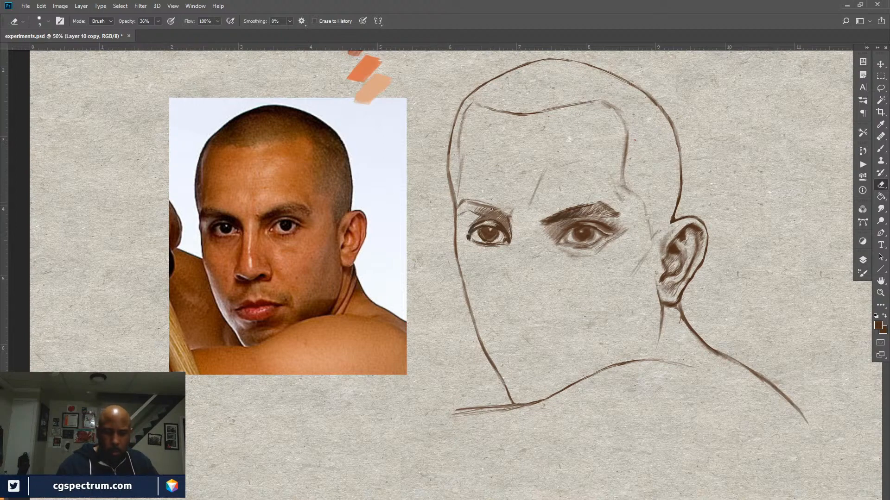
{"action": "key", "text": "b"}
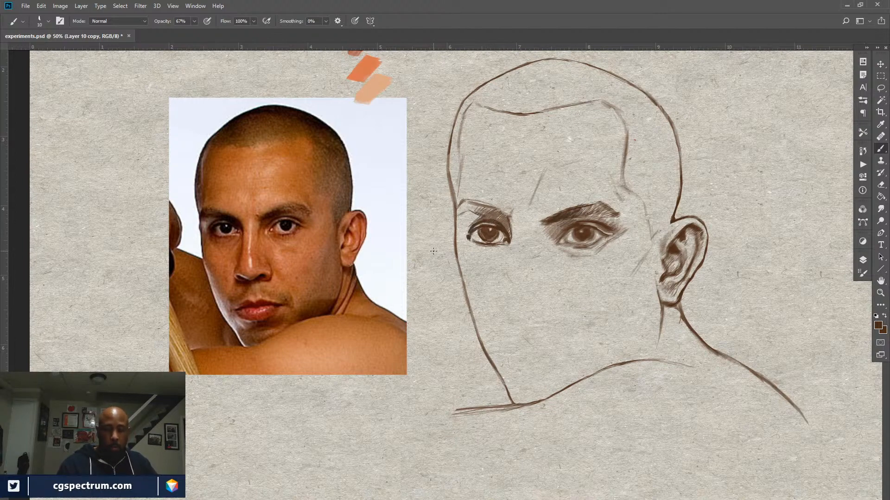
{"action": "mouse_move", "coordinate": [492, 218]}
{"action": "left_mouse_down"}
{"action": "mouse_move", "coordinate": [505, 222]}
{"action": "mouse_move", "coordinate": [485, 218]}
{"action": "left_mouse_up"}
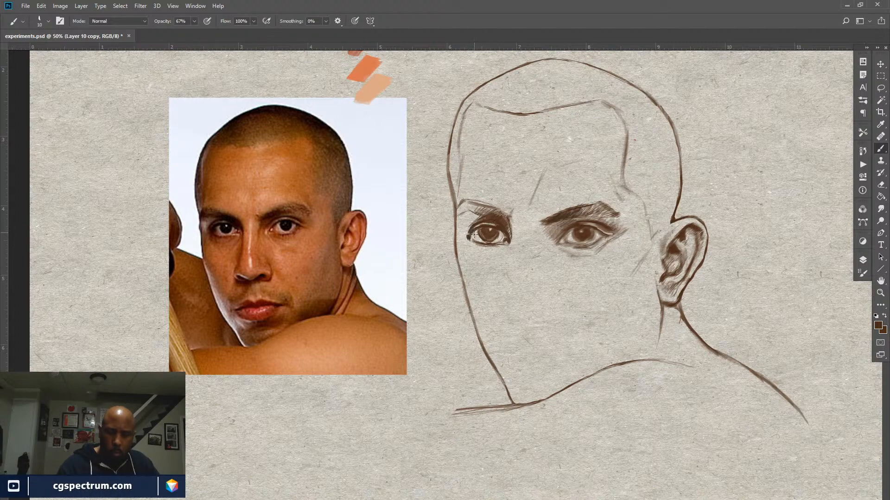
Shade around the far eye's outer corner, below the lower lid and up the outer edge of the socket
{"action": "left_click_drag", "start_coordinate": [474, 235], "coordinate": [475, 240]}
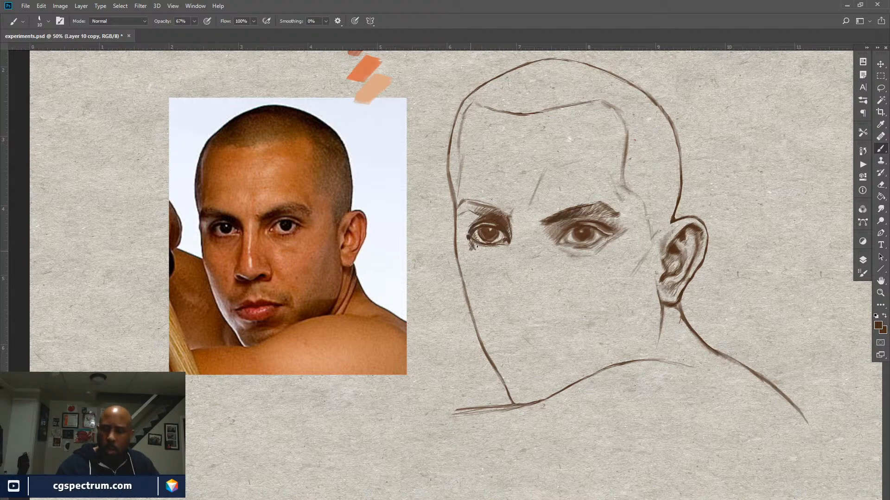
{"action": "left_click_drag", "start_coordinate": [473, 246], "coordinate": [474, 253]}
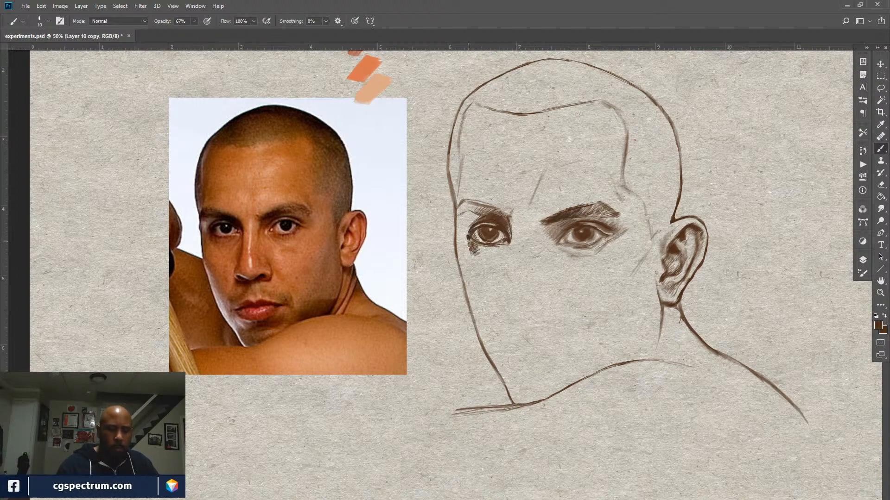
{"action": "left_click_drag", "start_coordinate": [483, 247], "coordinate": [483, 253]}
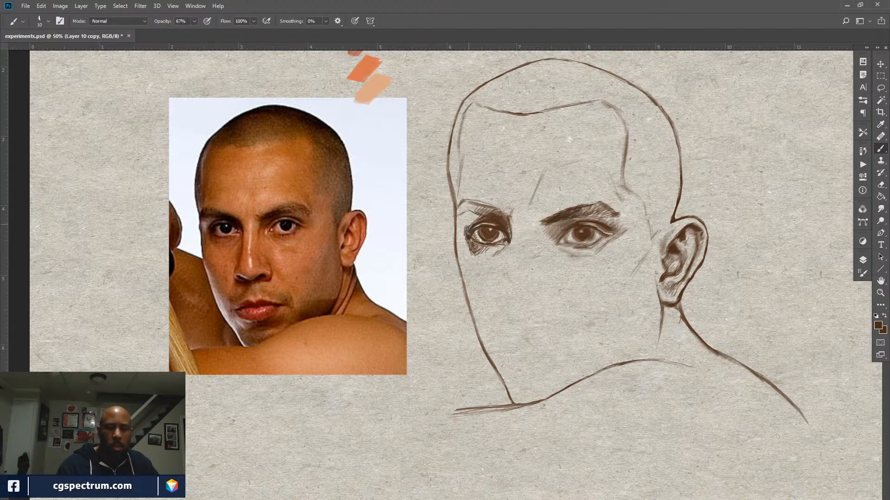
{"action": "left_click_drag", "start_coordinate": [469, 226], "coordinate": [480, 216]}
Set the brush opacity to 43% and fill in the far eyebrow with dark hair strokes
{"action": "left_click_drag", "start_coordinate": [169, 23], "coordinate": [152, 38]}
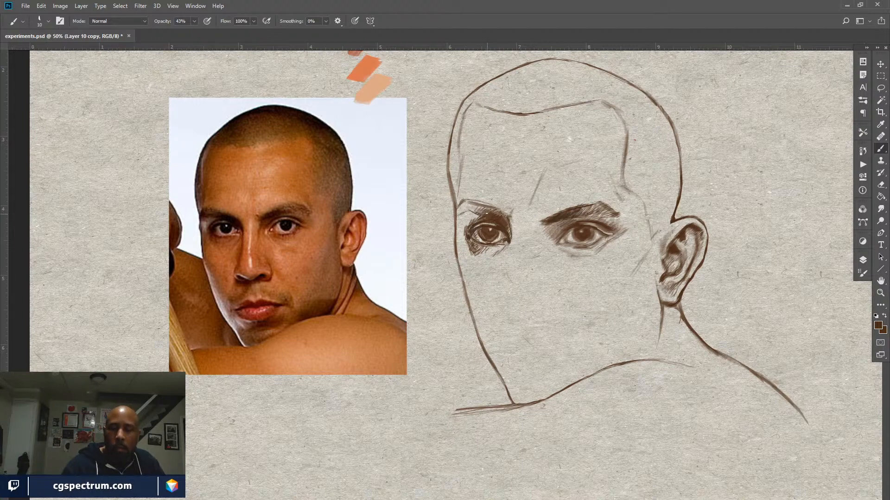
{"action": "mouse_move", "coordinate": [490, 211]}
{"action": "left_mouse_down"}
{"action": "mouse_move", "coordinate": [458, 211]}
{"action": "mouse_move", "coordinate": [486, 210]}
{"action": "left_mouse_up"}
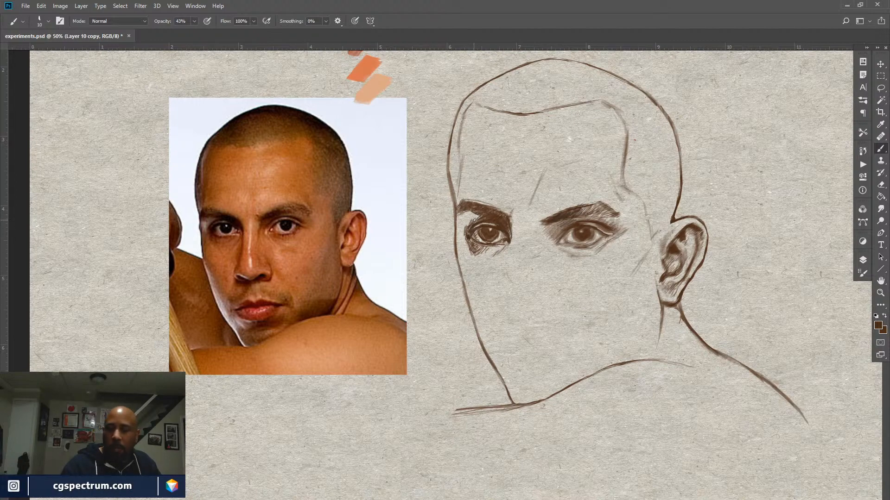
Show the painted color on Layer 11 and make that layer active
{"action": "left_click", "coordinate": [862, 260]}
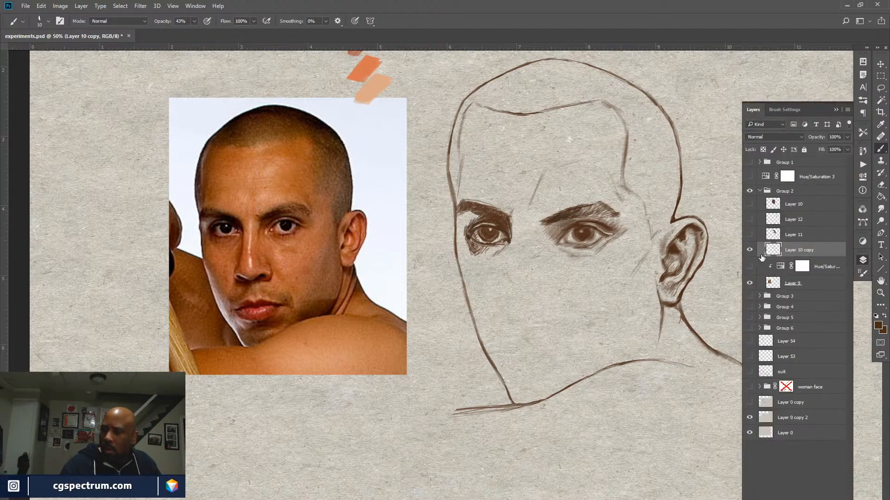
{"action": "left_click", "coordinate": [750, 234]}
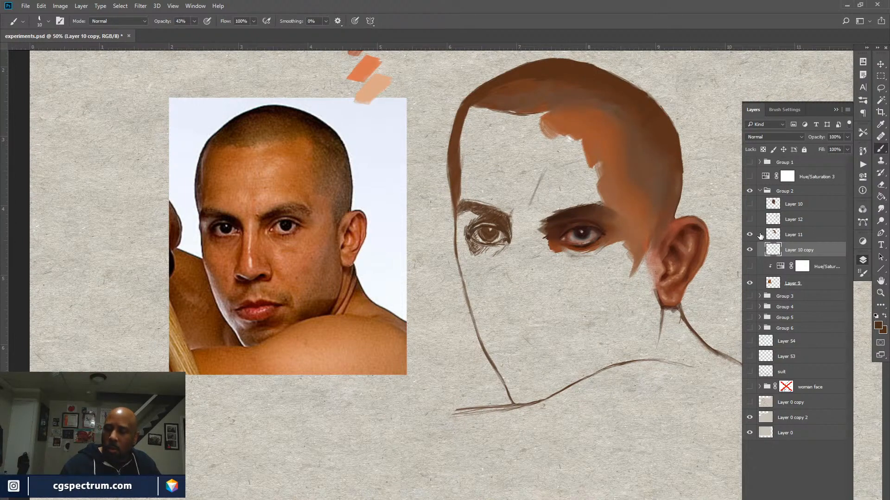
{"action": "left_click", "coordinate": [768, 239]}
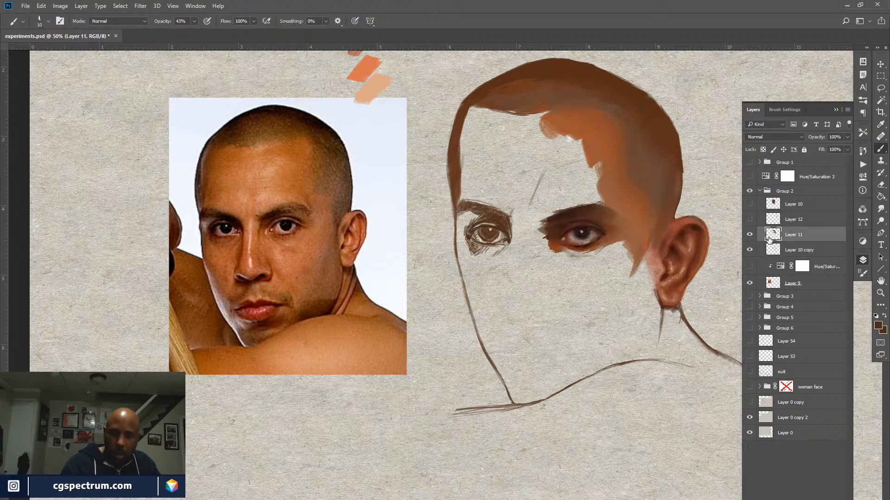